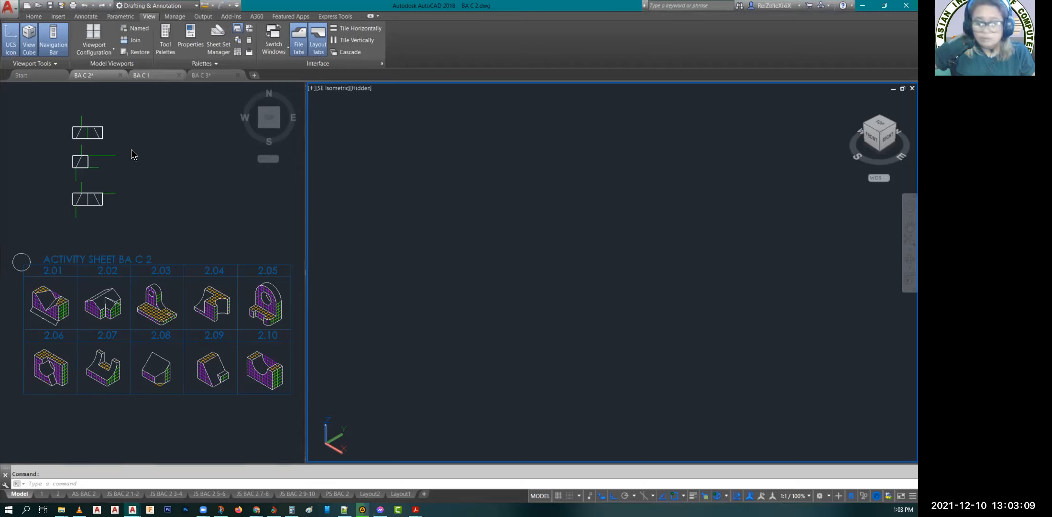
Step: Switch to the BA C 1 drawing and activate its top-view viewport on the row of dimensioned isometric figures
left_click(151, 77)
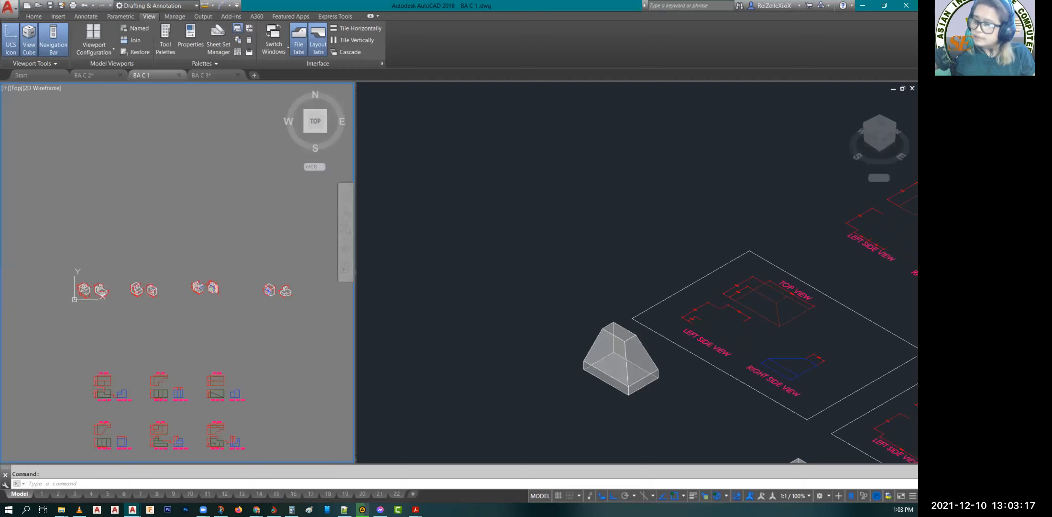
left_click(521, 212)
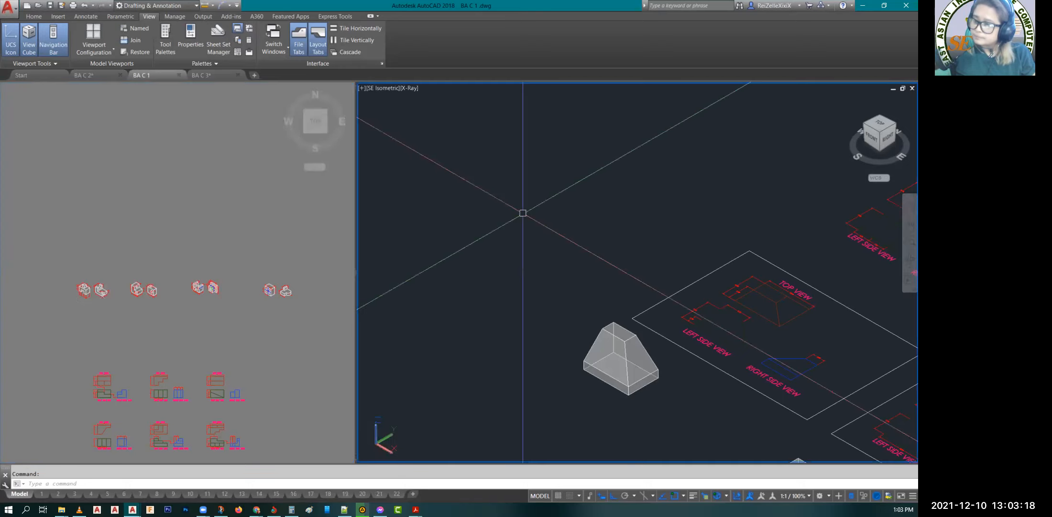
left_click(183, 351)
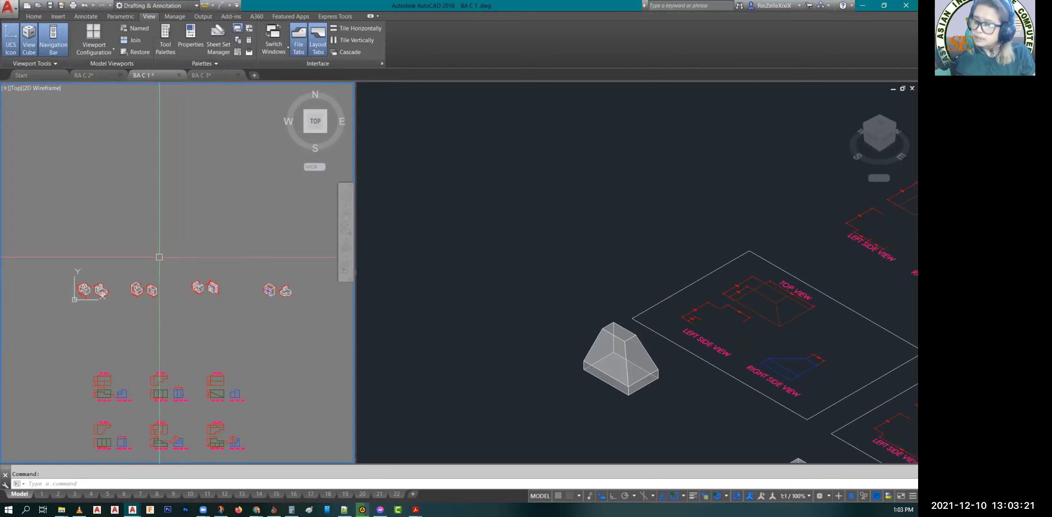
scroll(160, 257, "up", 1)
scroll(151, 295, "up", 4)
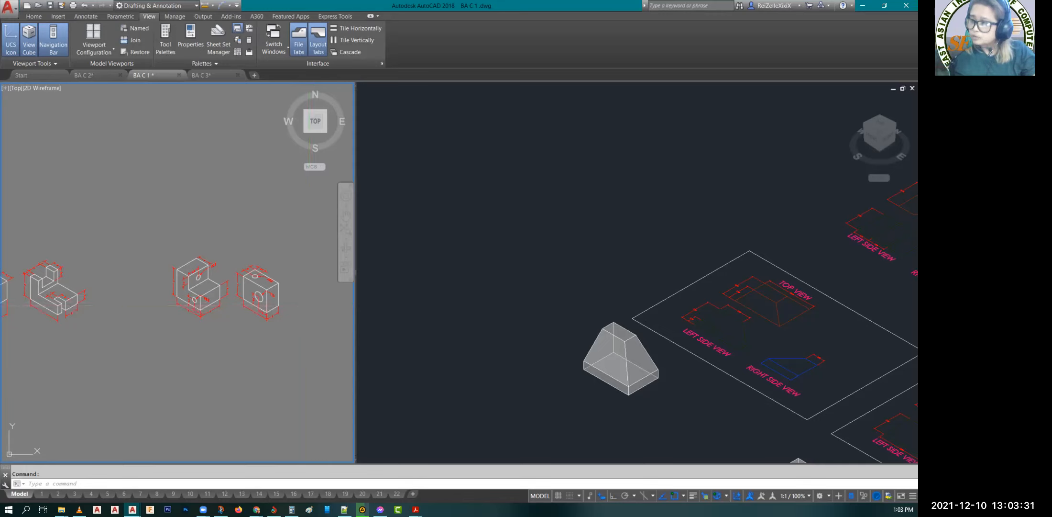
type("P")
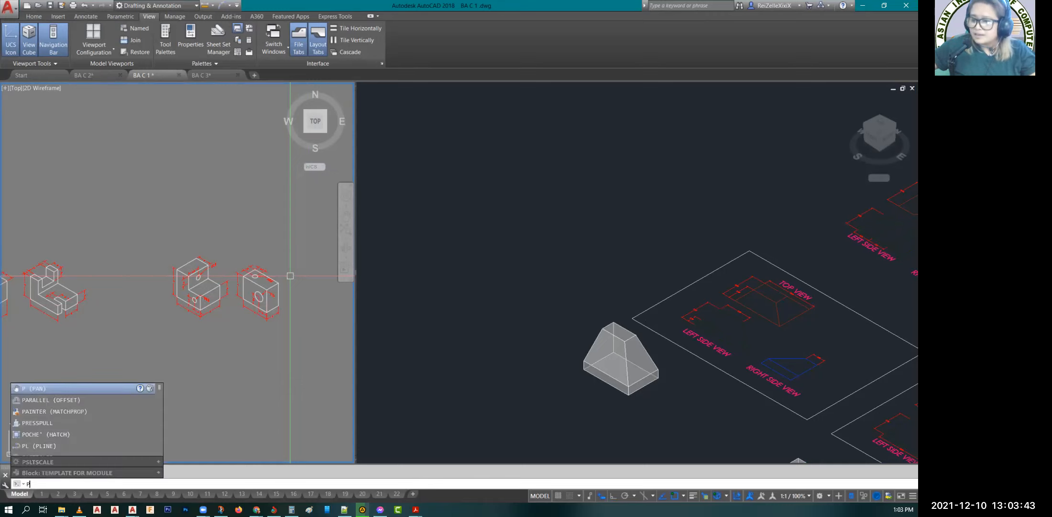
left_click(516, 344)
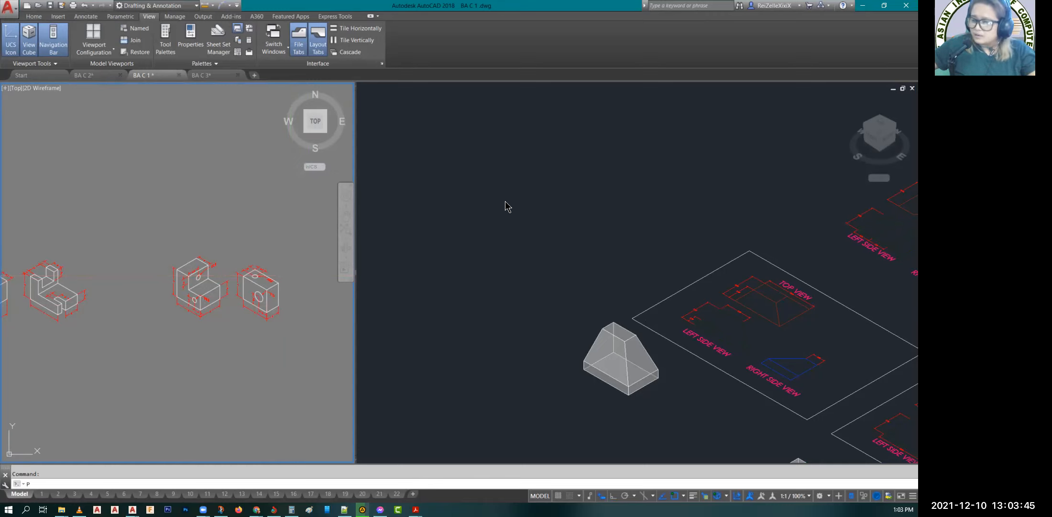
left_click(475, 250)
key("Escape")
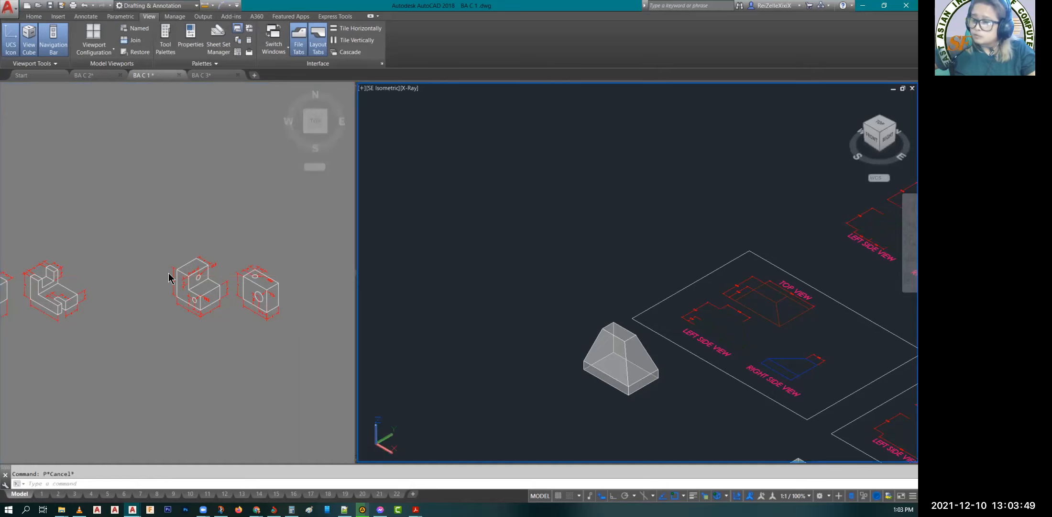
left_click(229, 238)
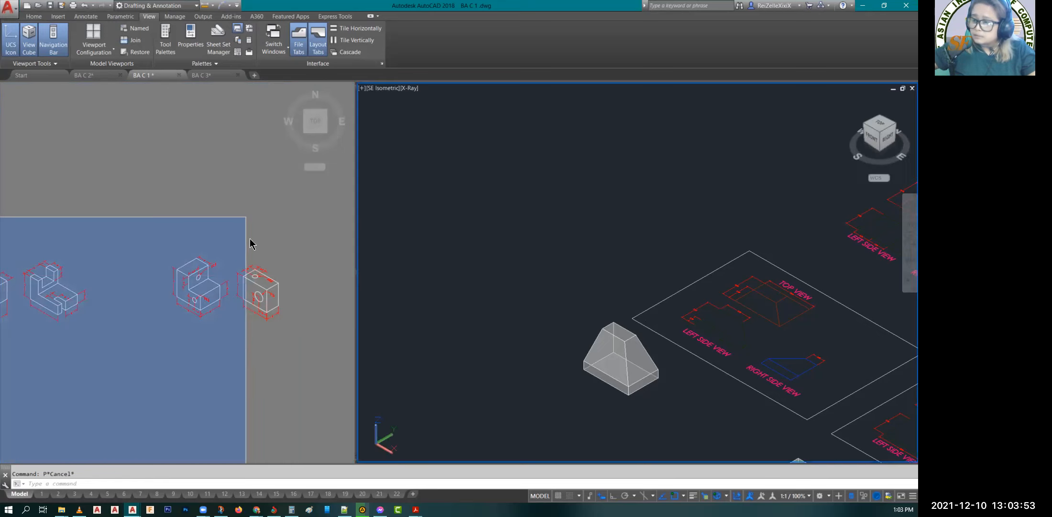
left_click(278, 237)
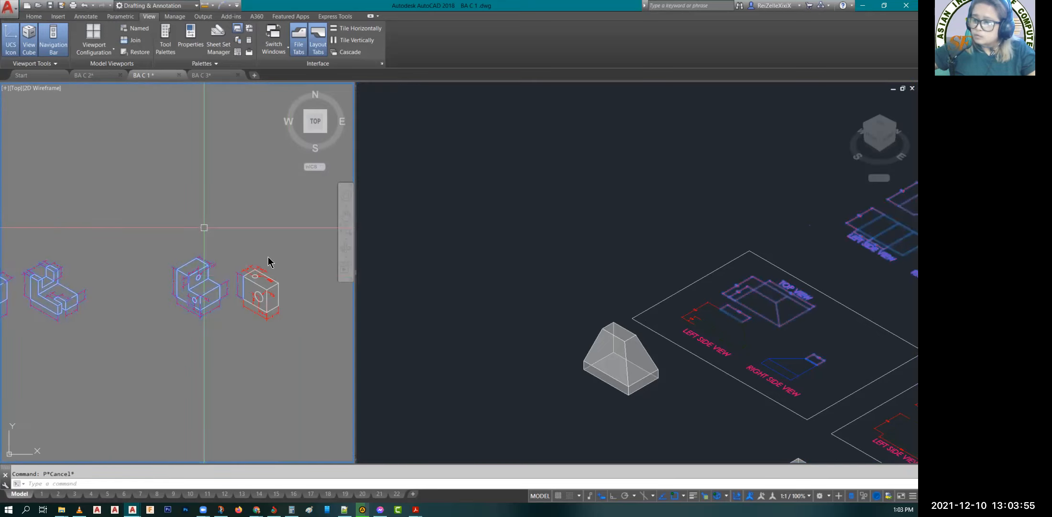
key("Escape")
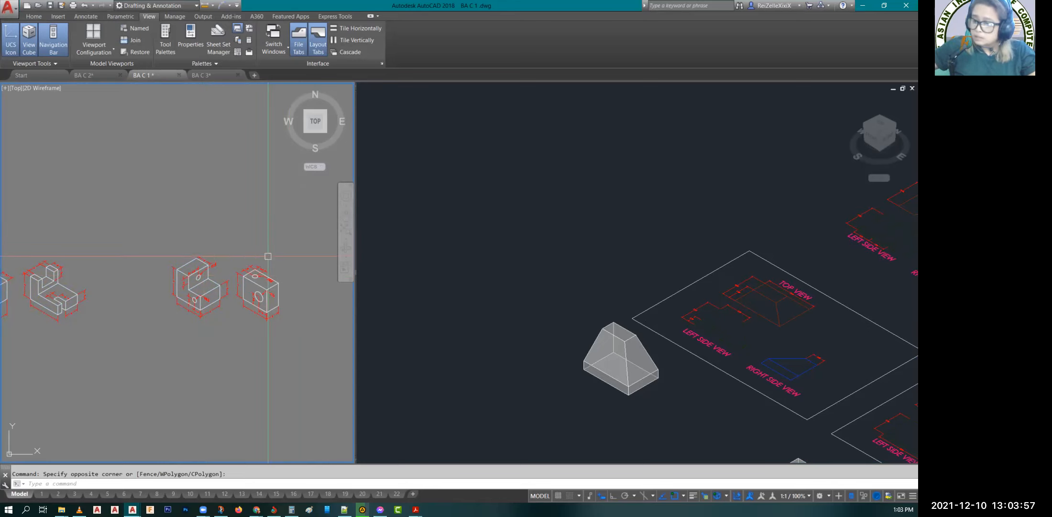
Step: Examine the dimensioned isometric figure of the block with a square opening, round holes and a back plate
type("p")
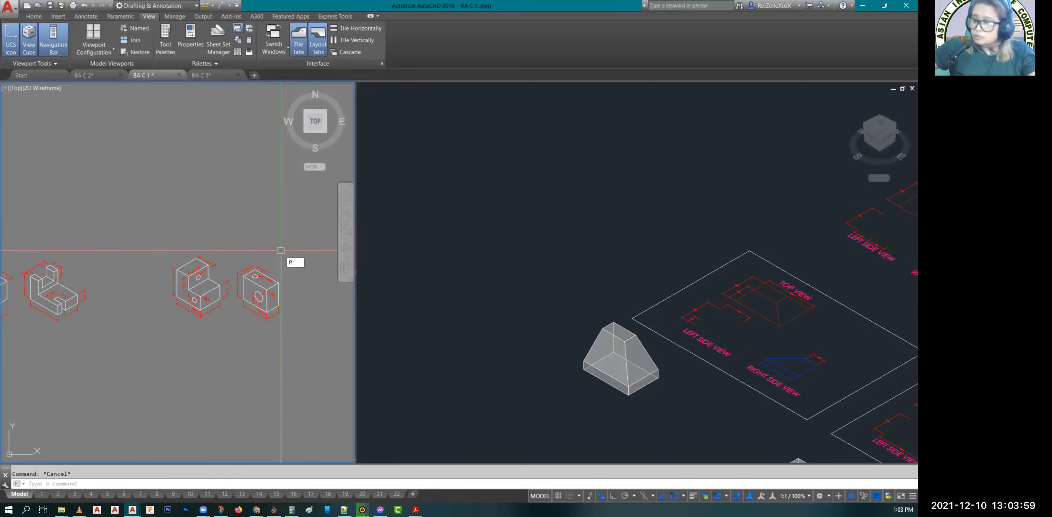
key("Return")
left_click_drag(281, 256, 48, 259)
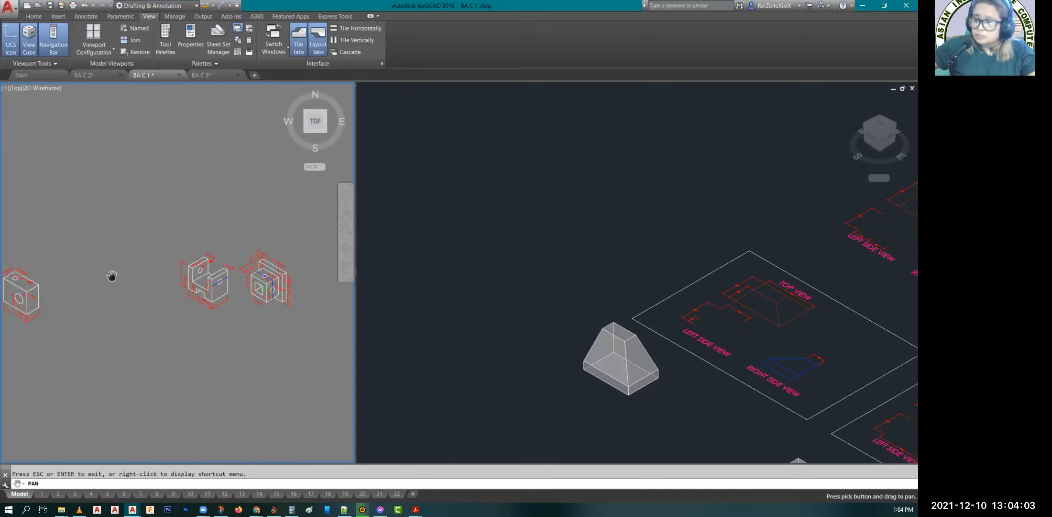
scroll(110, 275, "up", 2)
scroll(270, 282, "up", 2)
left_click_drag(268, 282, 271, 283)
key("Escape")
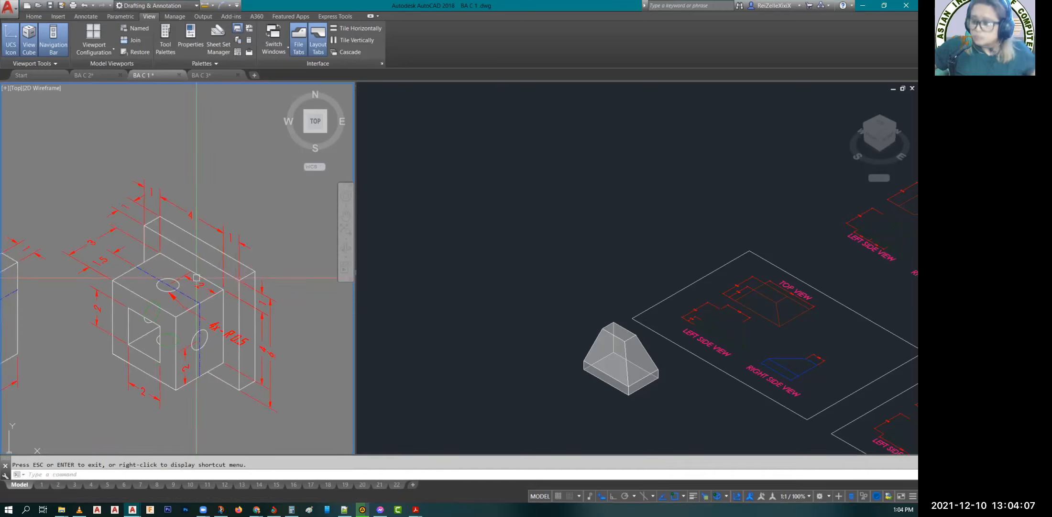
key("Escape")
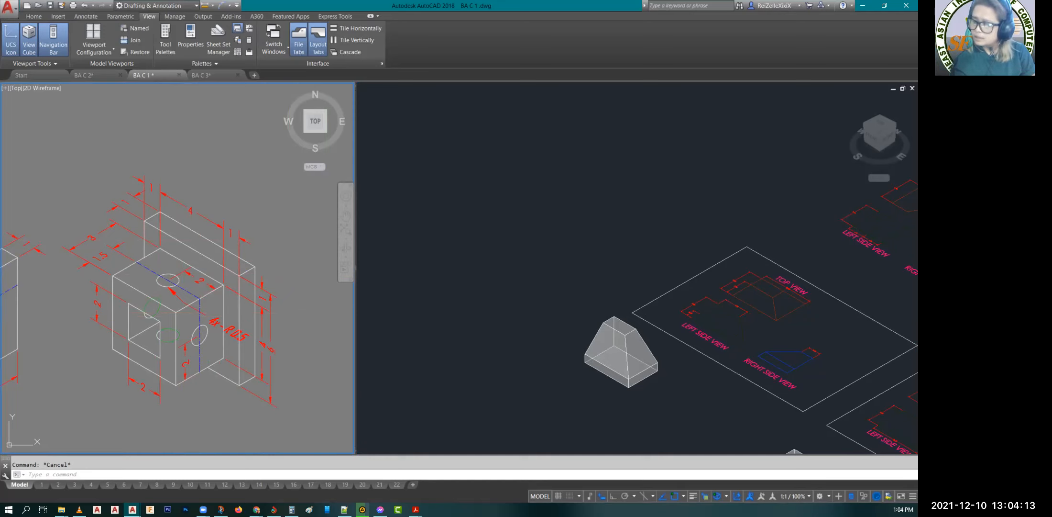
Step: Activate the SE Isometric viewport and bring an empty area beyond the existing solids and view drawings into view
left_click(545, 222)
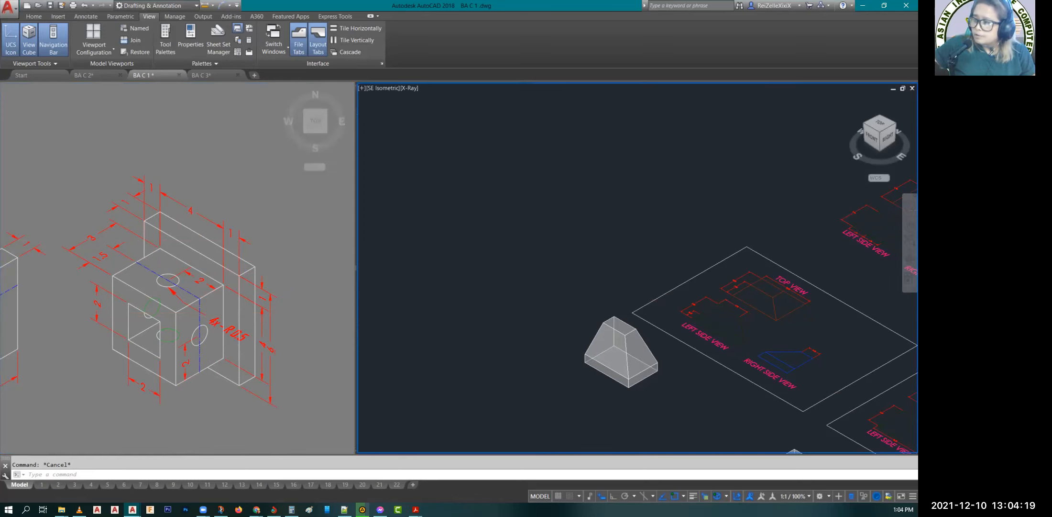
scroll(542, 198, "down", 2)
scroll(543, 199, "down", 2)
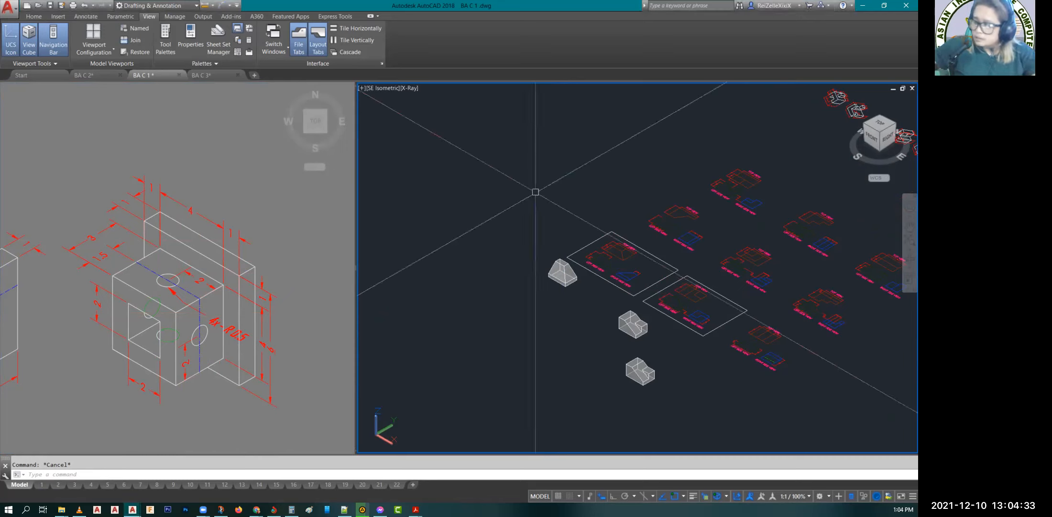
type("P")
key("Return")
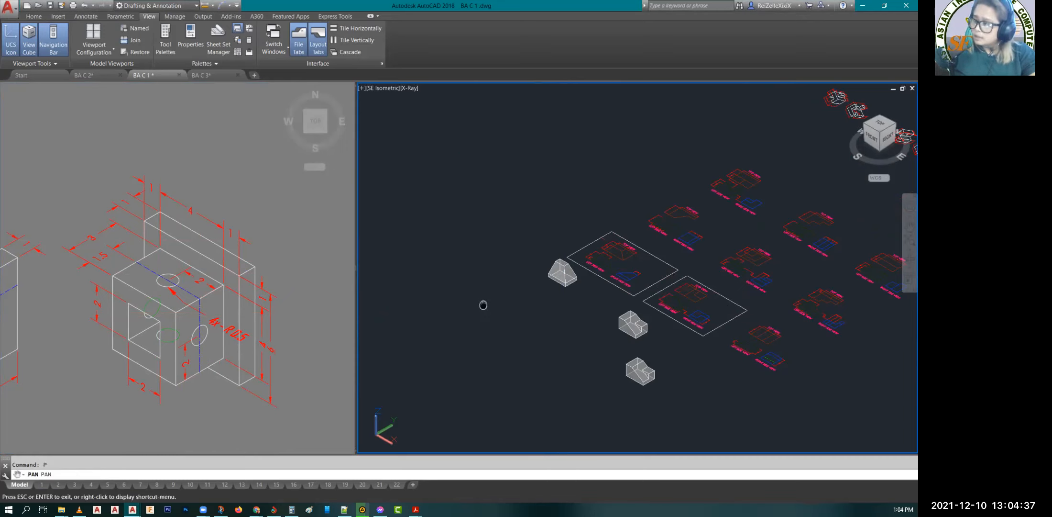
left_click_drag(528, 169, 540, 211)
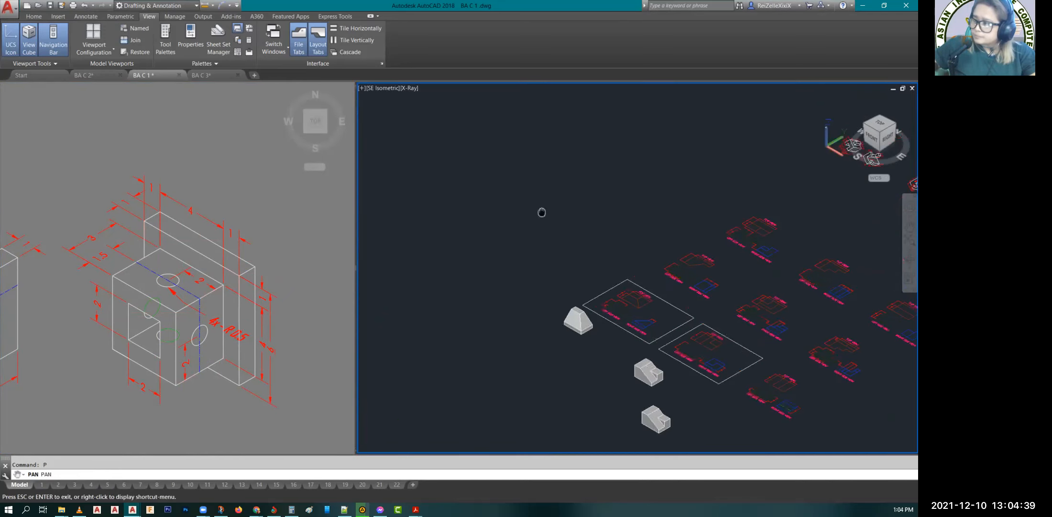
left_click_drag(542, 164, 547, 192)
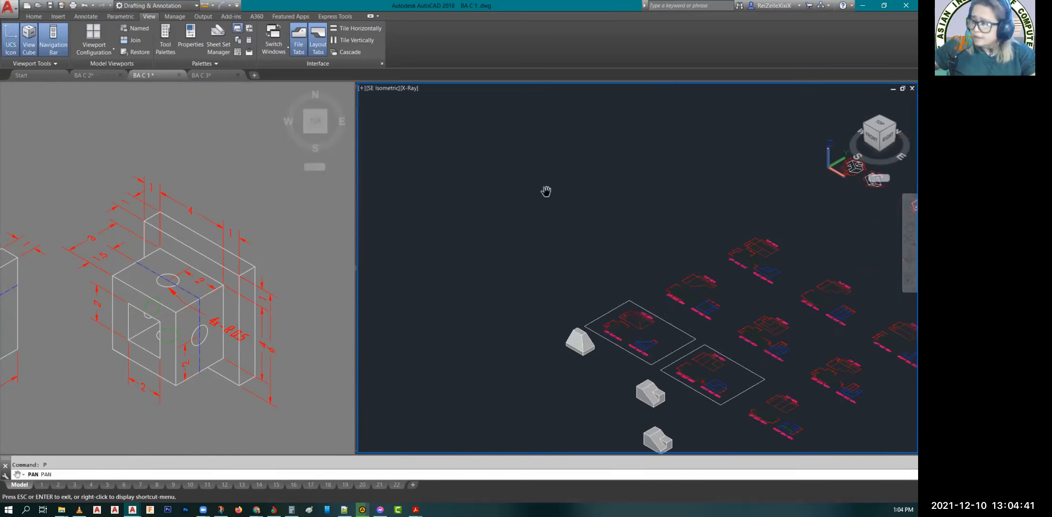
key("Escape")
key("Escape")
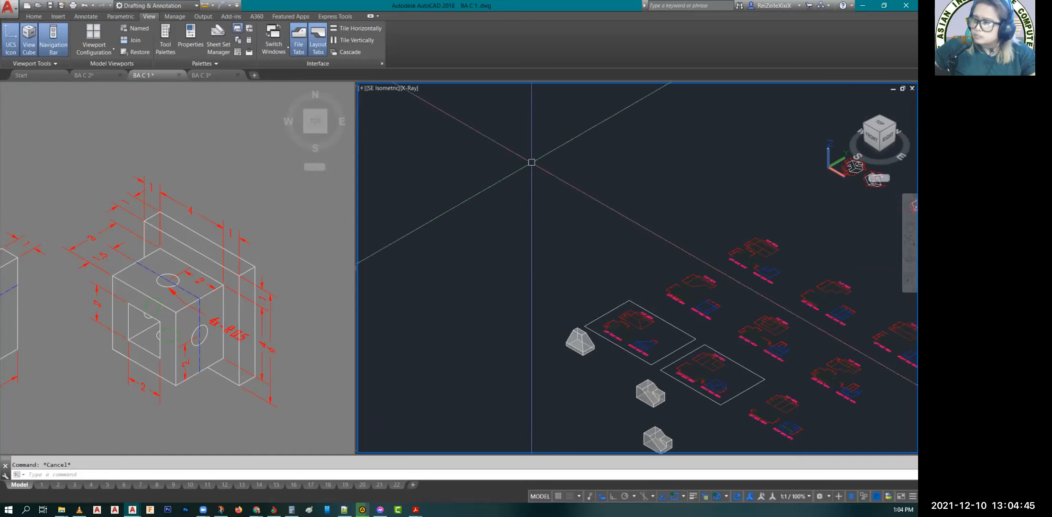
scroll(531, 162, "up", 5)
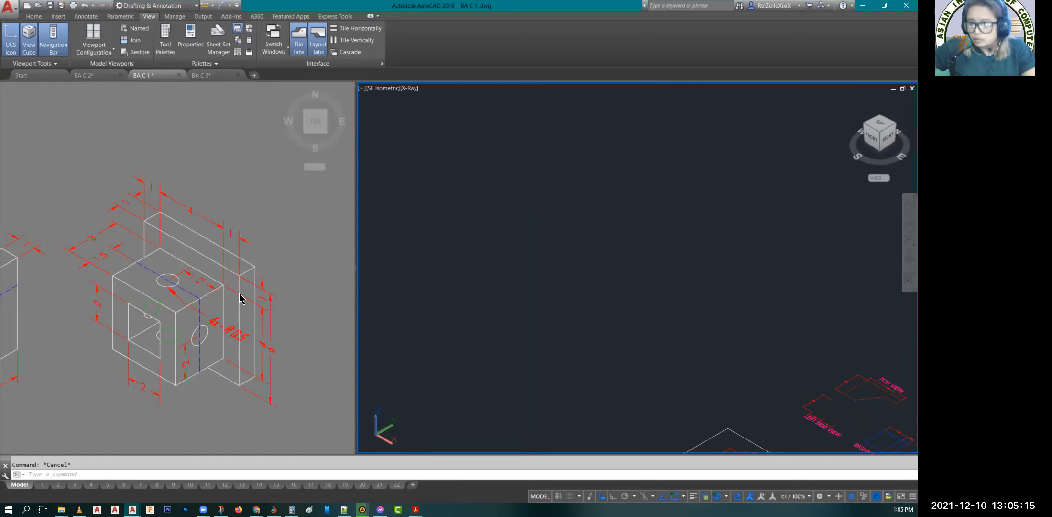
Step: Draw a rectangle with length 6 and width 6 in the empty area of the SE Isometric viewport
left_click(606, 302)
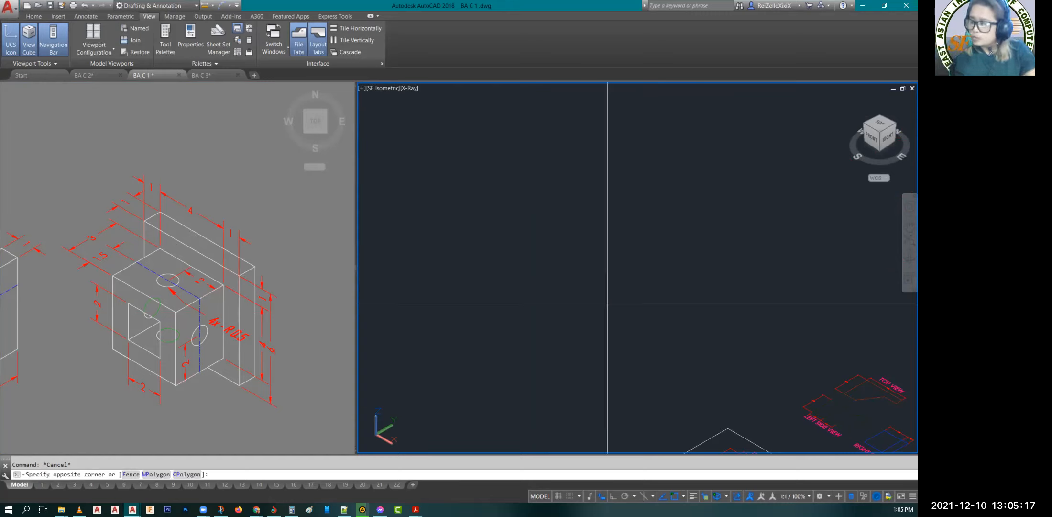
key("Escape")
key("Escape")
type("REC")
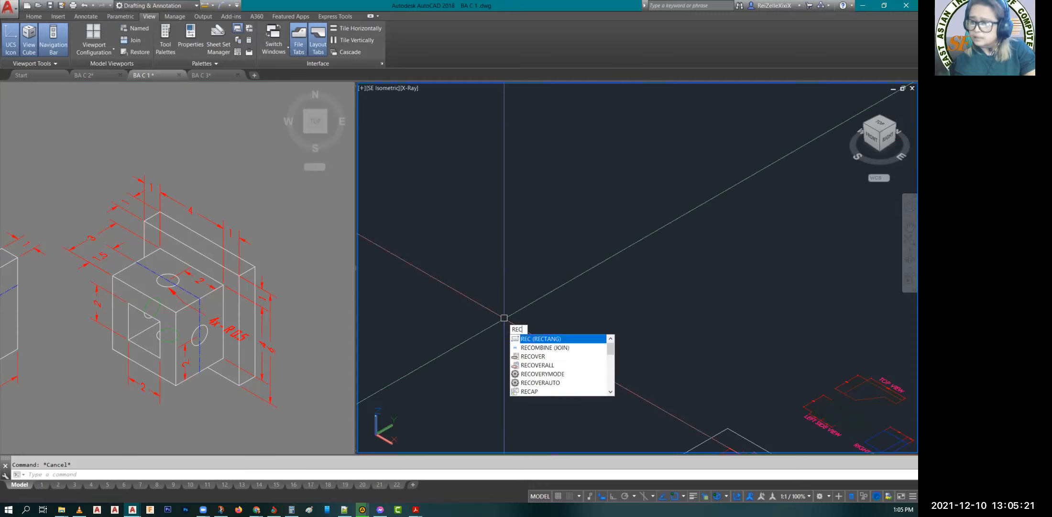
key("Return")
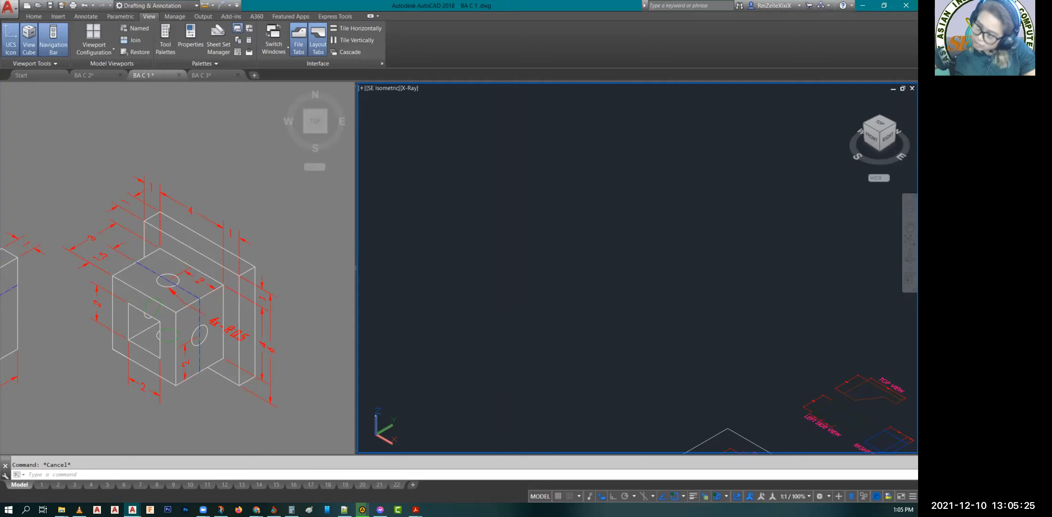
key("Return")
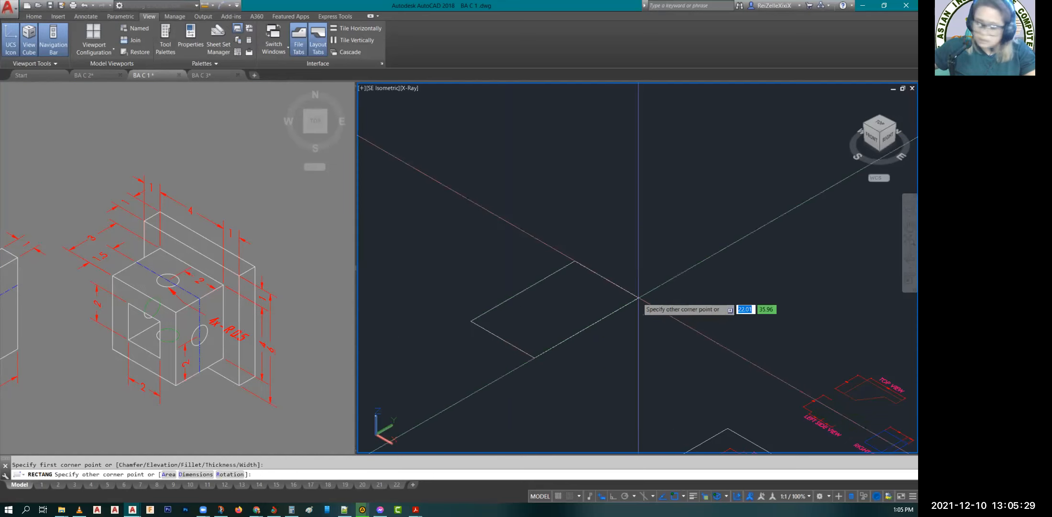
type("D")
key("Return")
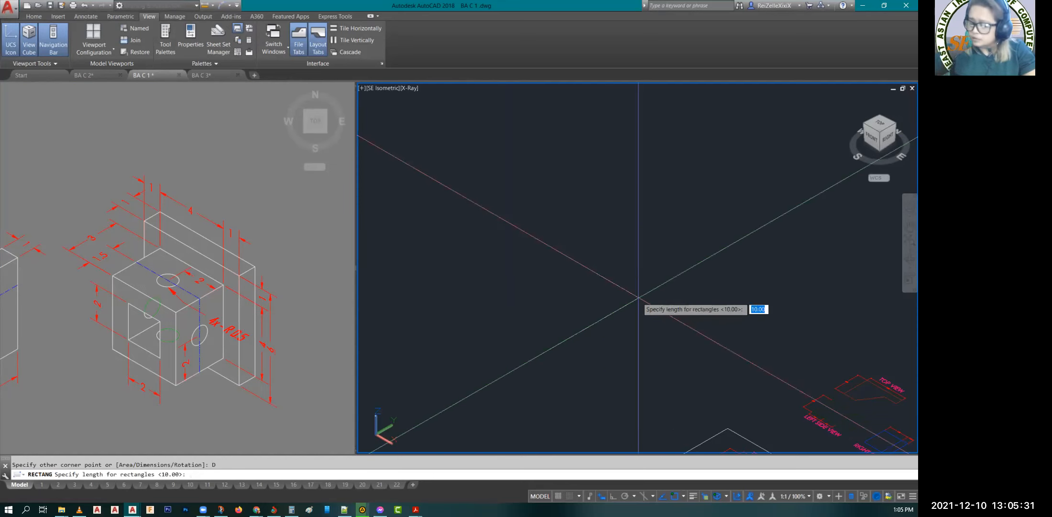
type("6")
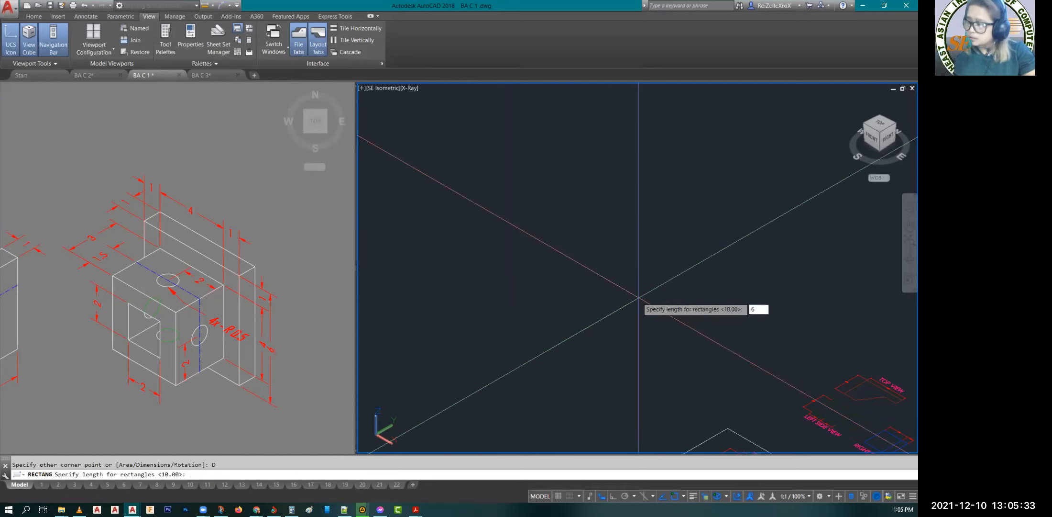
key("Return")
type("6")
key("Return")
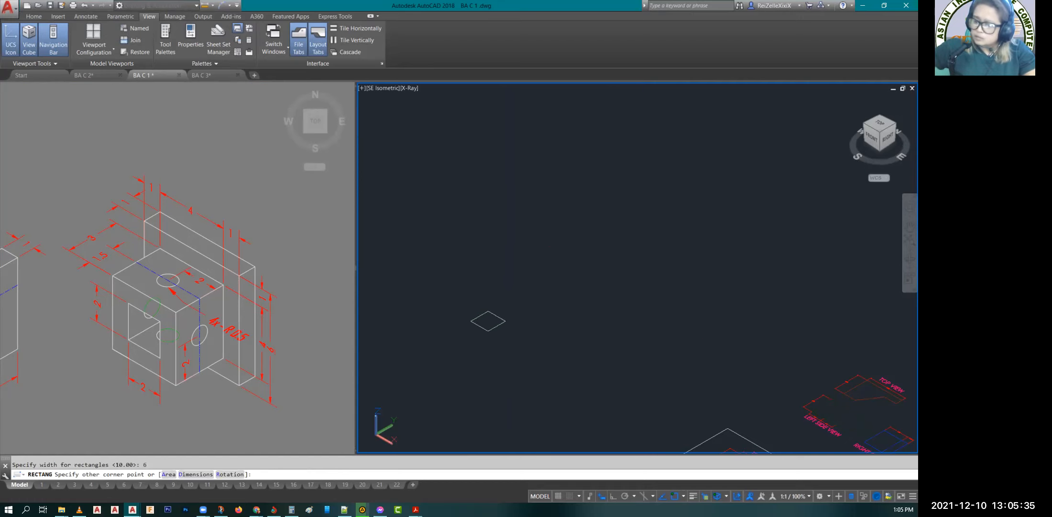
left_click(467, 322)
scroll(459, 325, "up", 3)
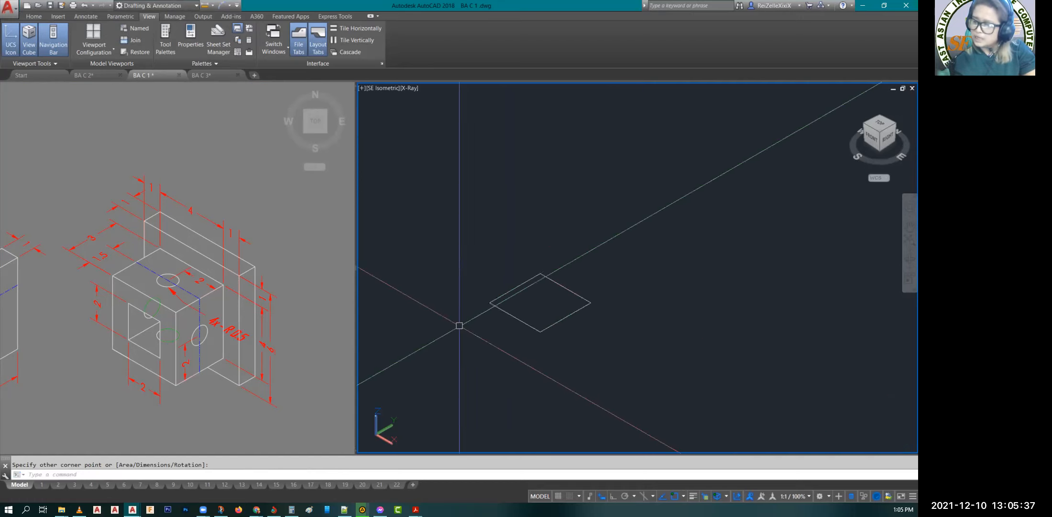
scroll(459, 325, "up", 4)
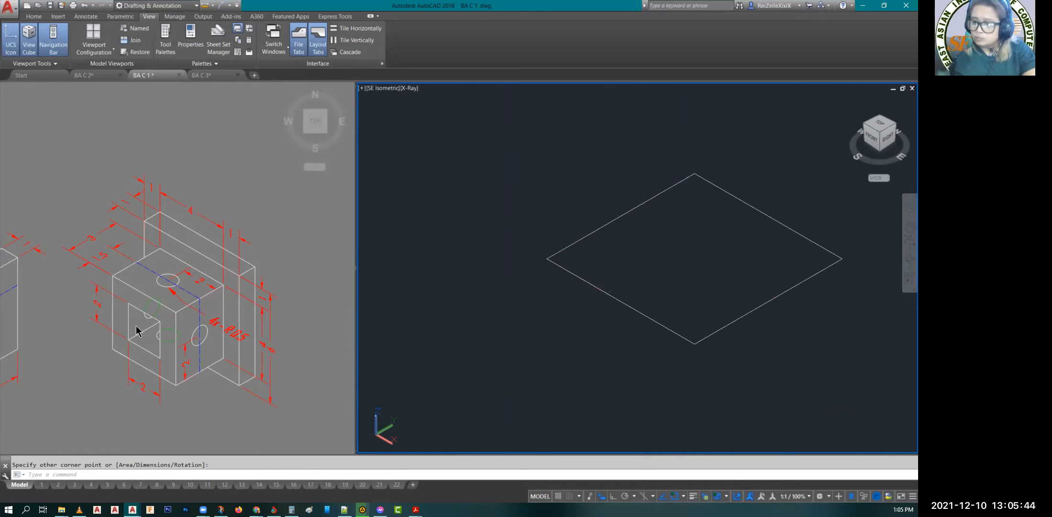
Step: Draw a separate rectangle with length 2 and width 2 beside the 6 by 6 rectangle
type("RE")
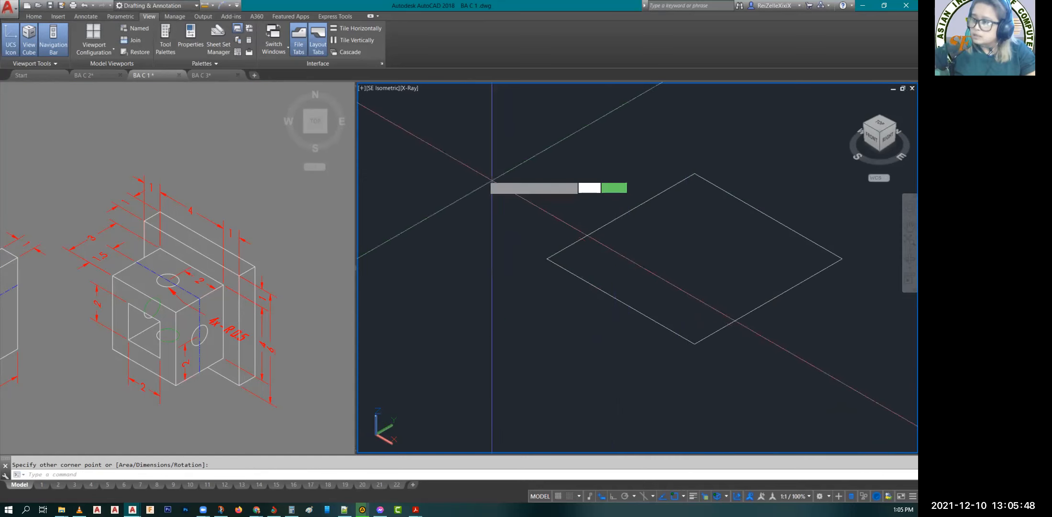
left_click(425, 132)
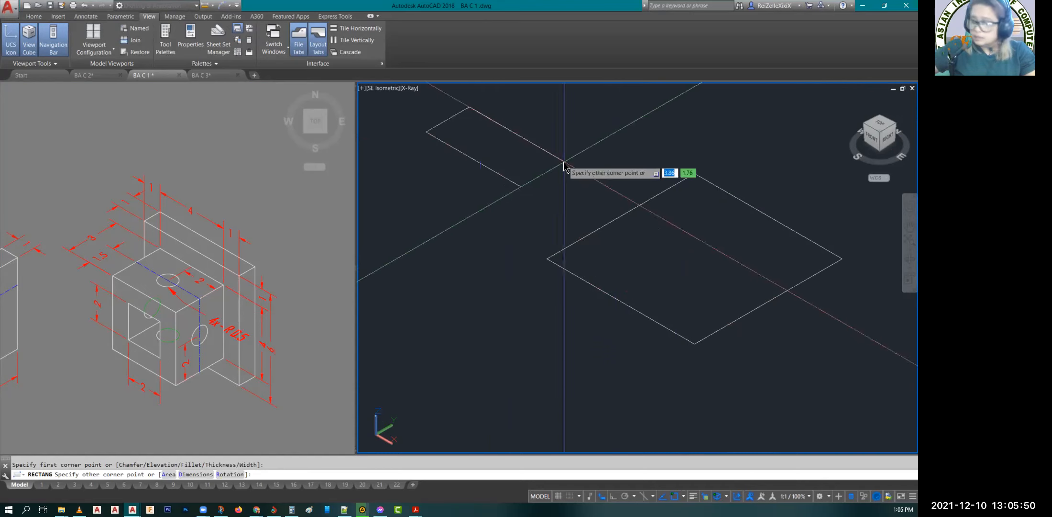
type("D")
key("Return")
type("2")
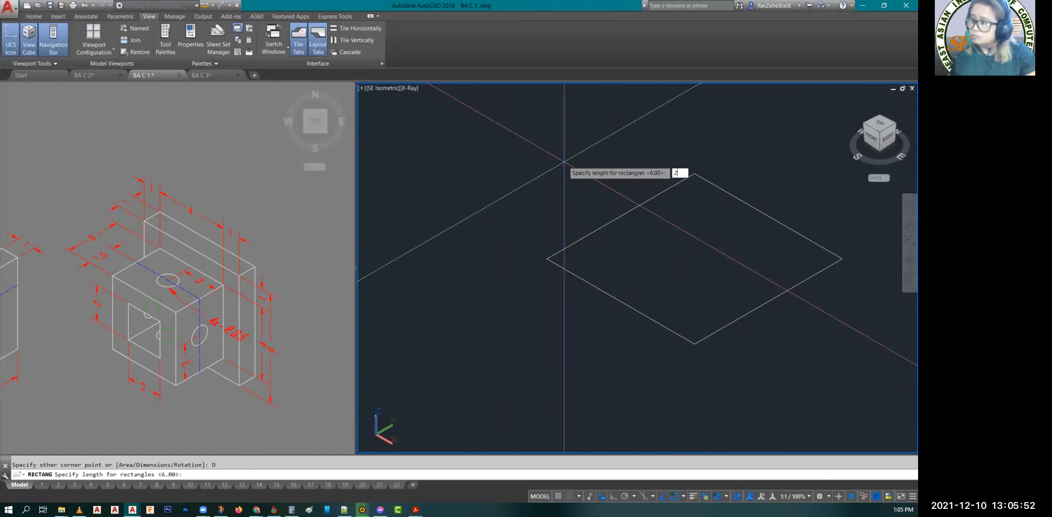
key("Return")
type("2")
key("Return")
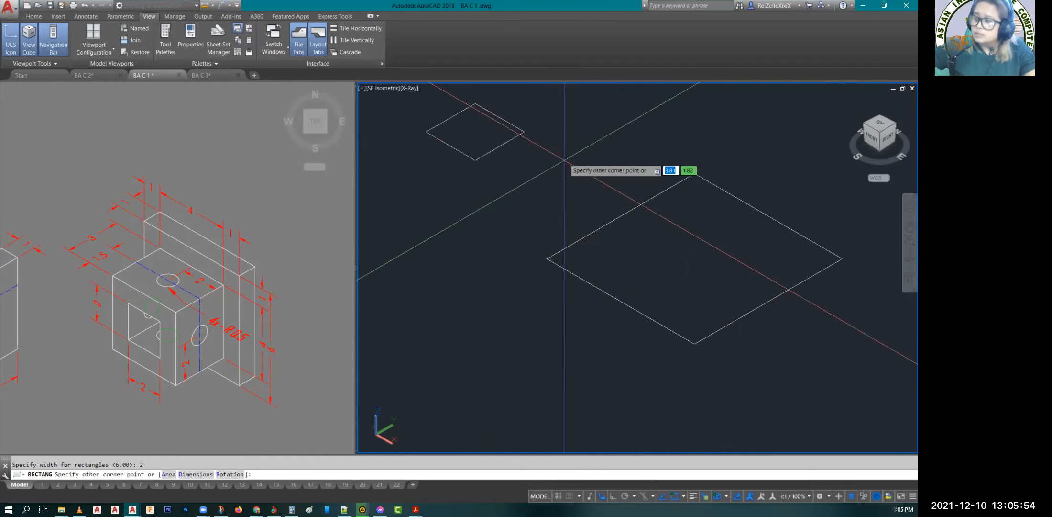
key("Escape")
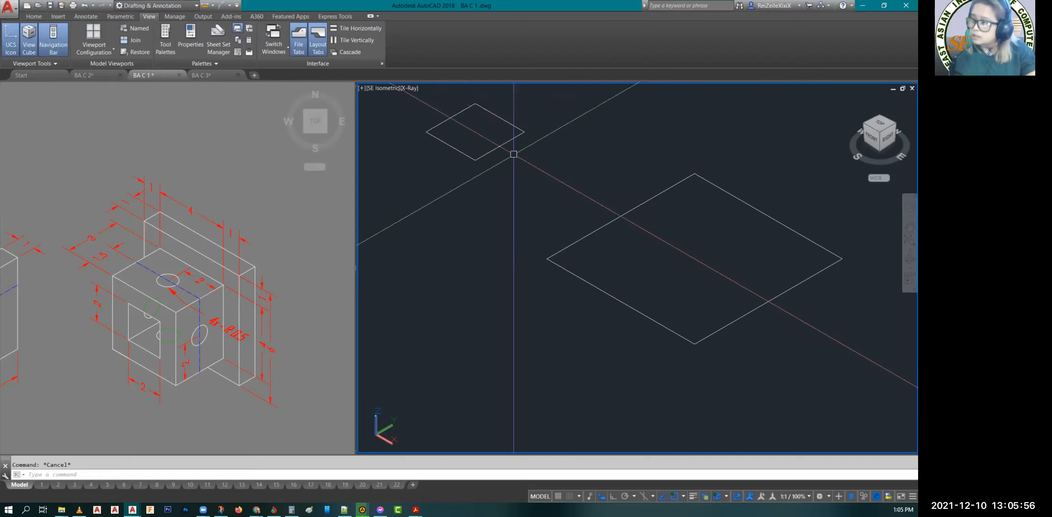
Step: Draw a diagonal line between opposite corners of the 2 by 2 rectangle and another across the 6 by 6 rectangle
type("l")
key("Return")
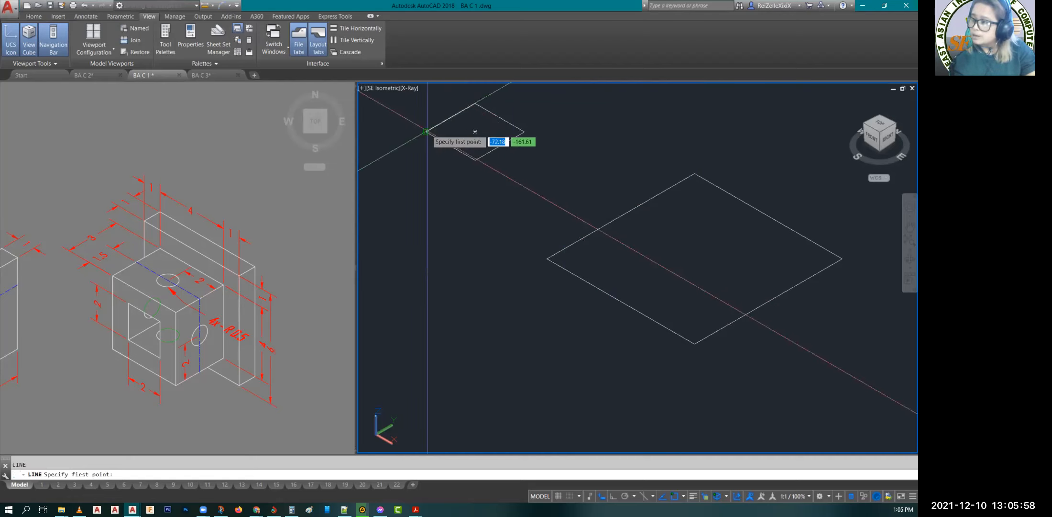
left_click(425, 131)
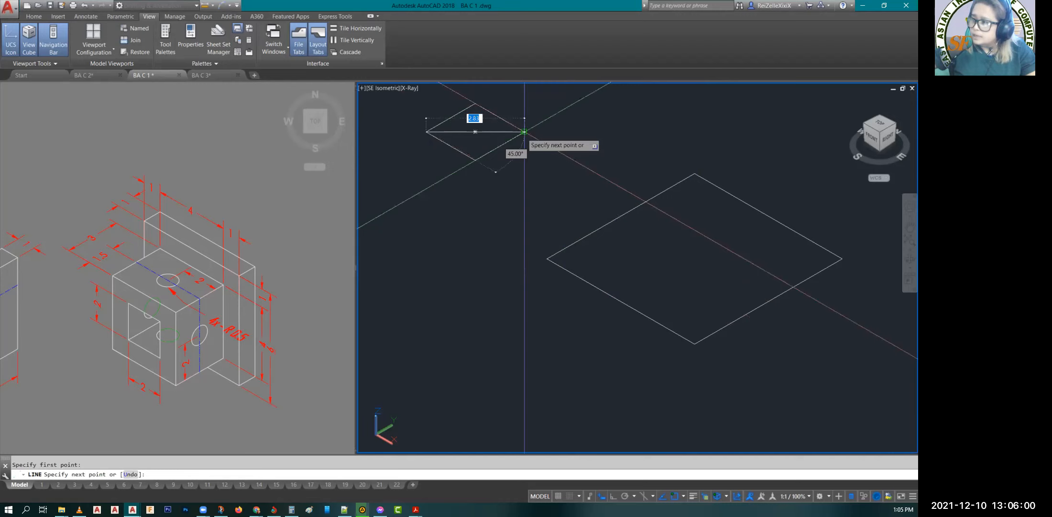
left_click(524, 131)
key("space")
key("space")
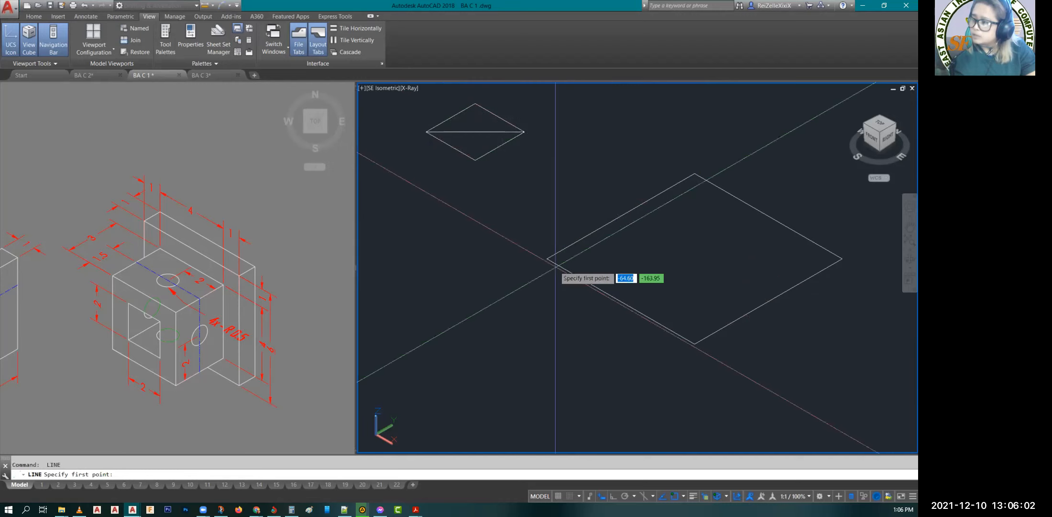
left_click(548, 258)
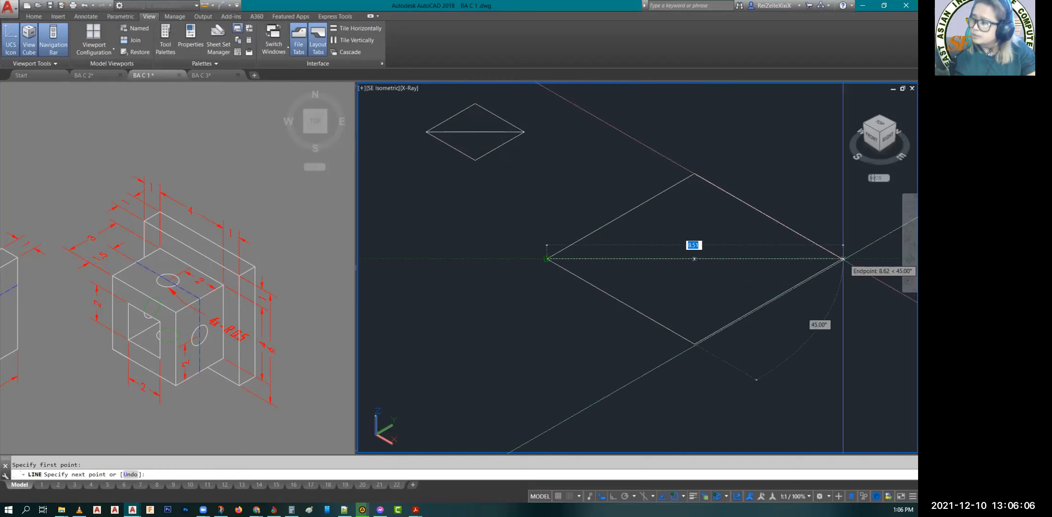
left_click(843, 258)
key("Escape")
key("Escape")
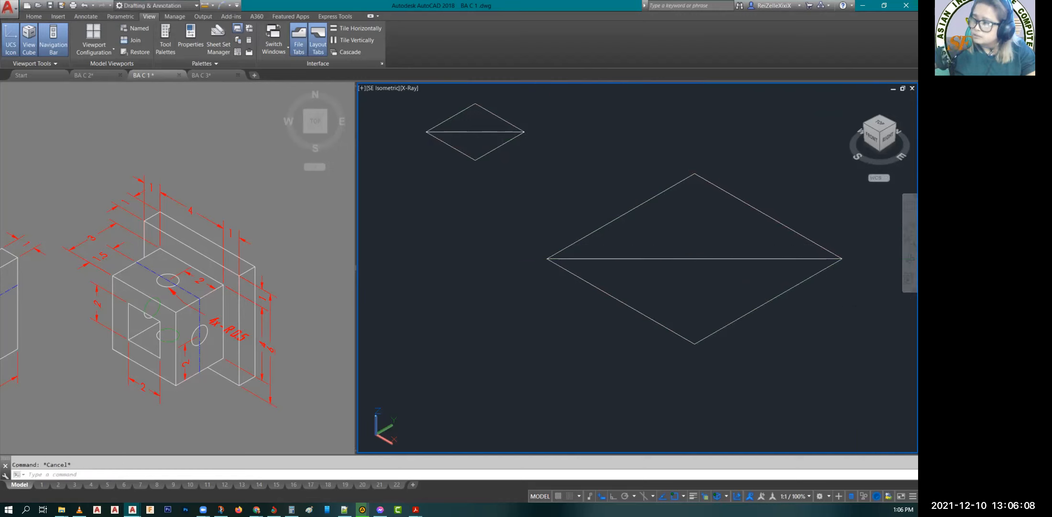
Step: Move the 2 by 2 rectangle by its diagonal's midpoint onto the midpoint of the 6 by 6 rectangle's diagonal
left_click(475, 158)
type("M")
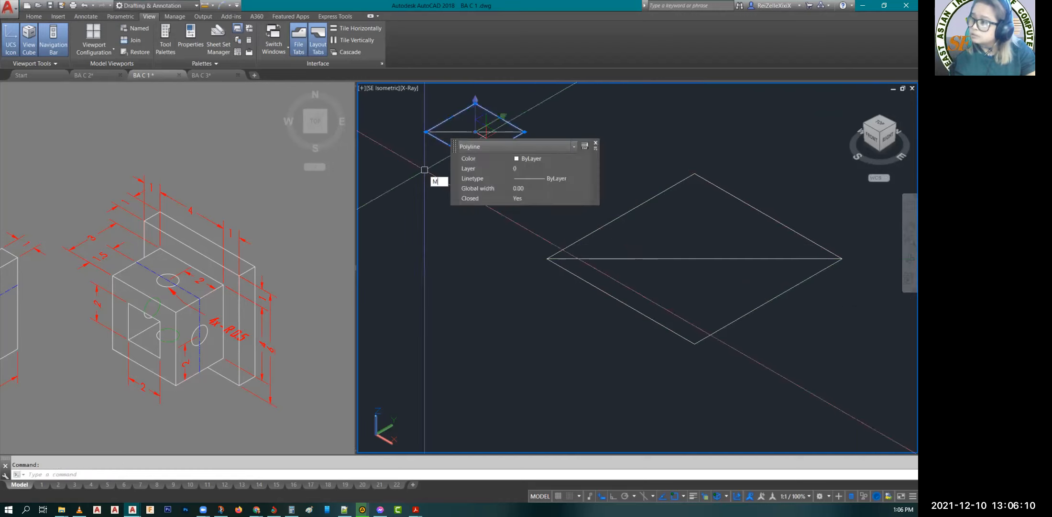
key("Return")
left_click(475, 131)
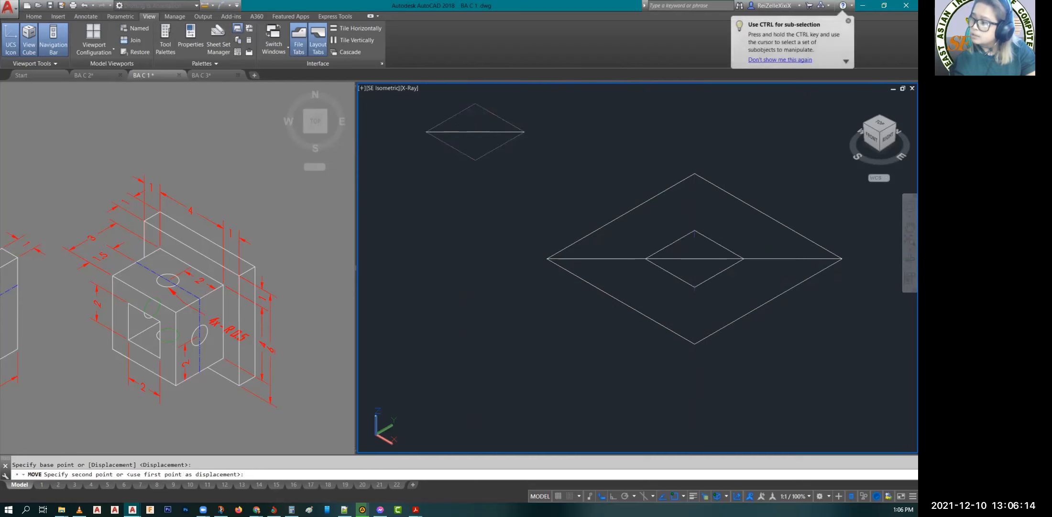
key("Escape")
Step: Delete the diagonal line across the 6 by 6 rectangle
left_click(615, 258)
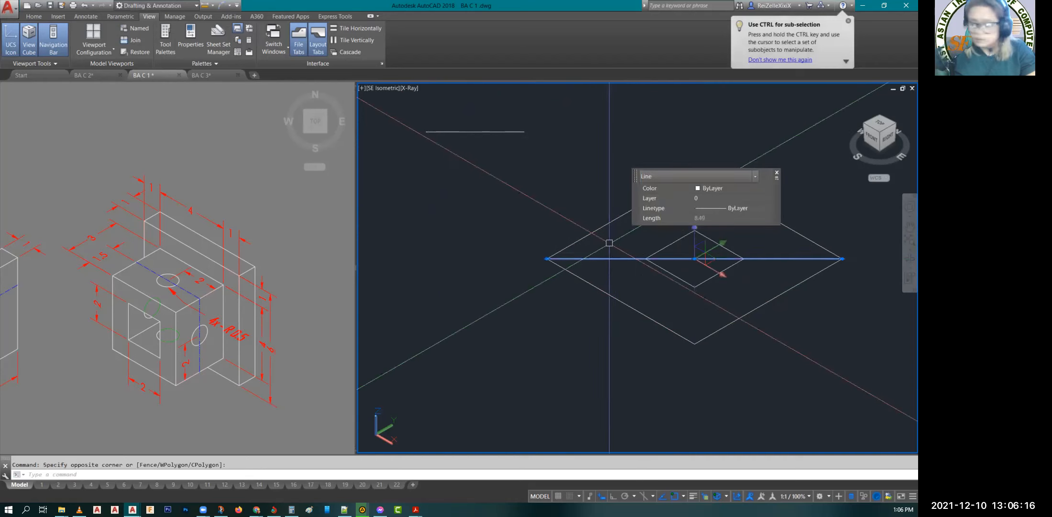
key("Delete")
key("Escape")
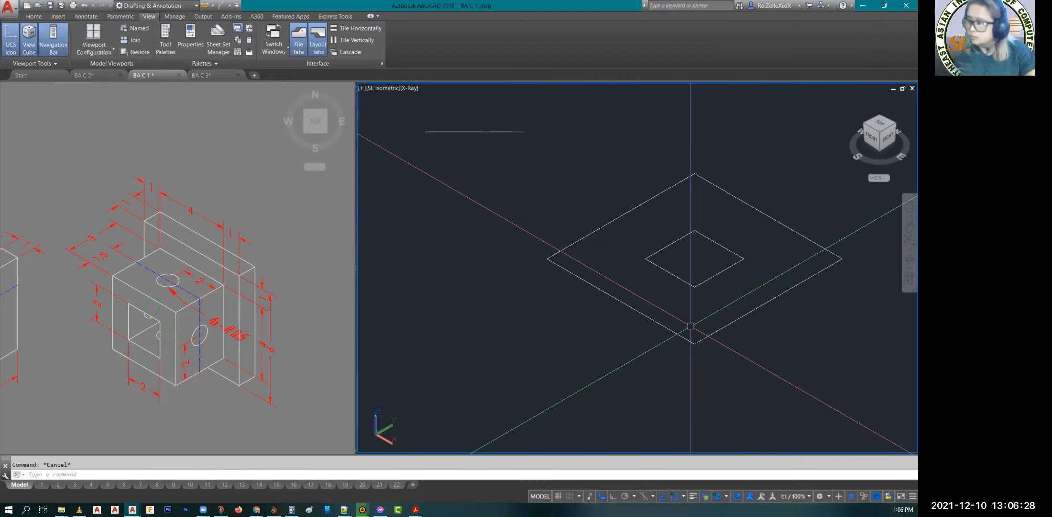
Step: Copy the two nested rectangles once to the empty area in front of them along the Y axis
left_click(790, 328)
left_click(664, 231)
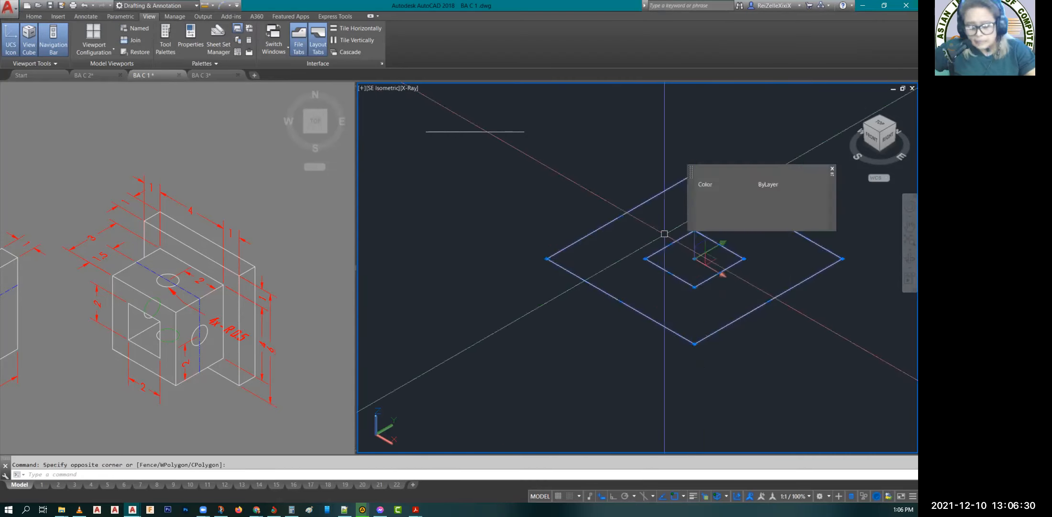
type("co")
key("Return")
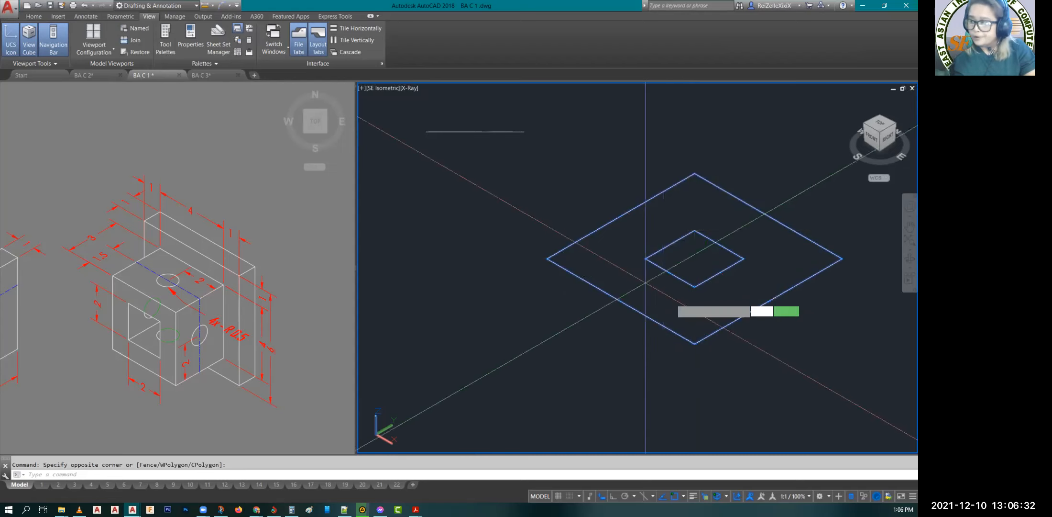
left_click(679, 295)
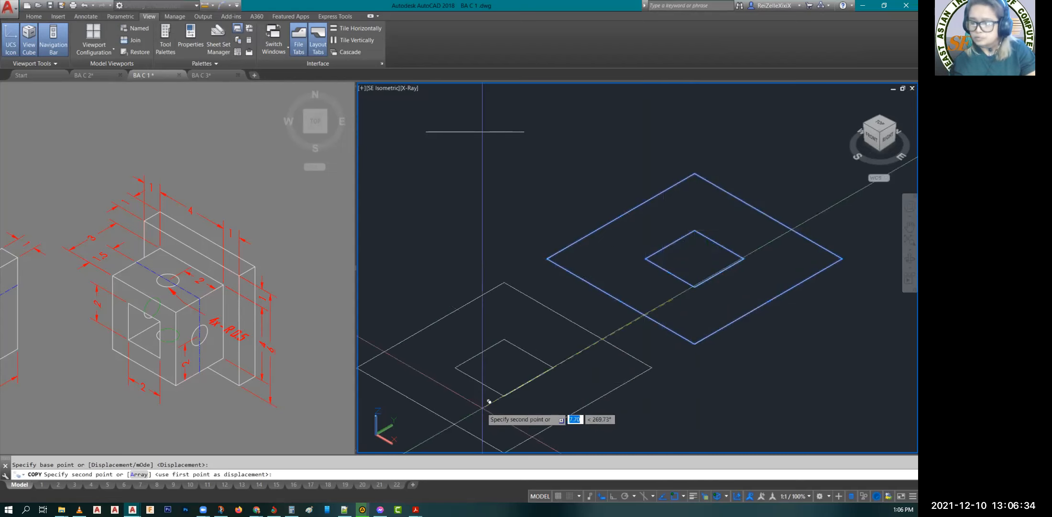
key("Escape")
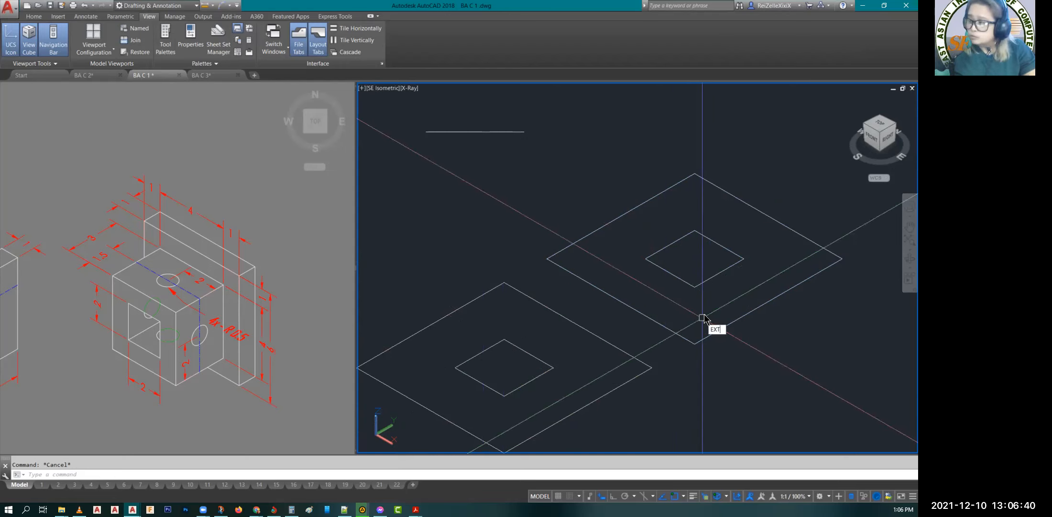
Step: Extrude both the inner and outer rectangles of the original pair to a height of 1
key("Return")
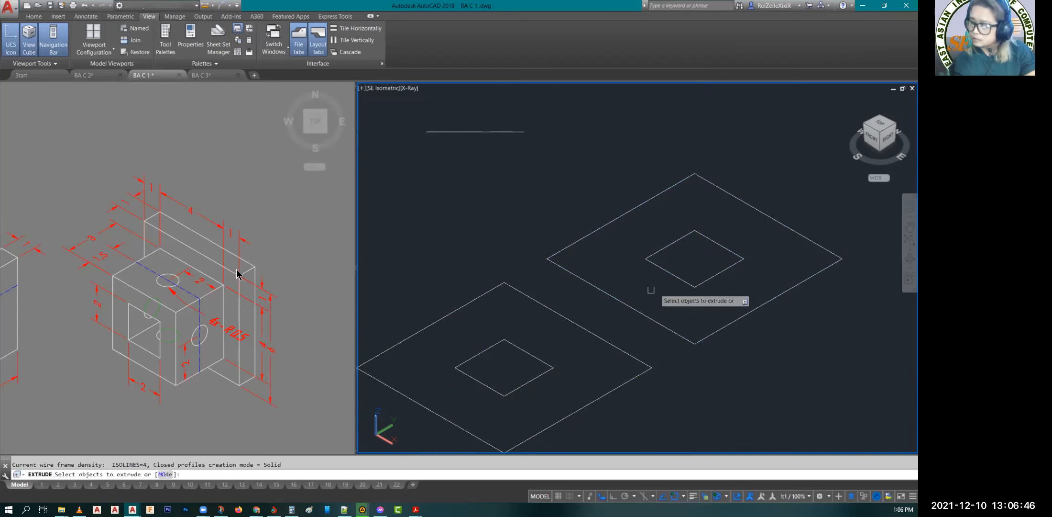
left_click(714, 283)
left_click(737, 317)
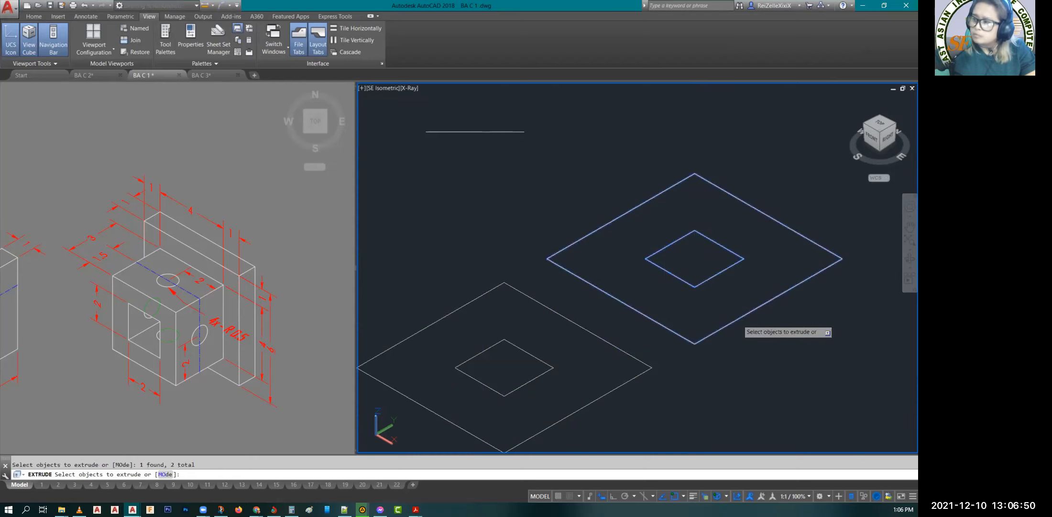
key("Return")
type("1")
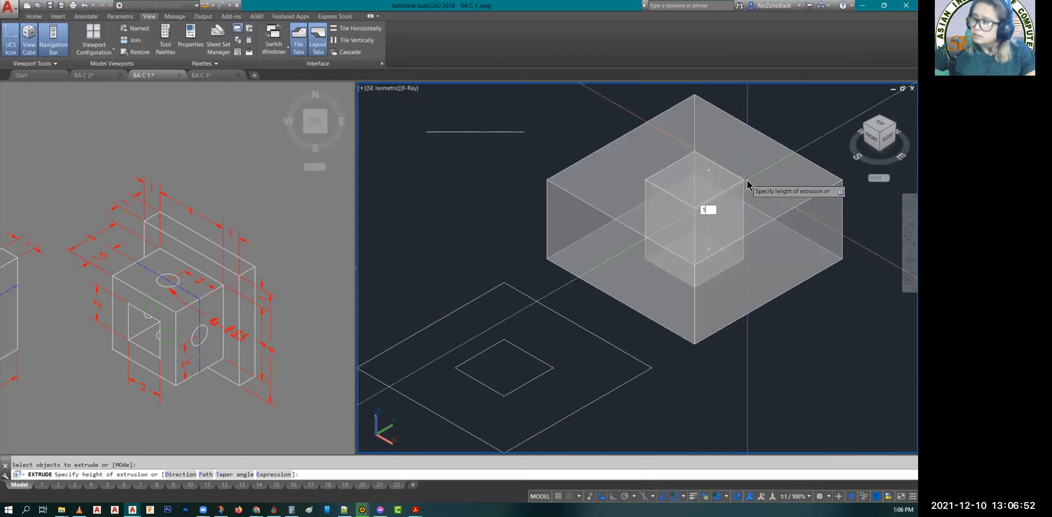
key("Return")
key("Escape")
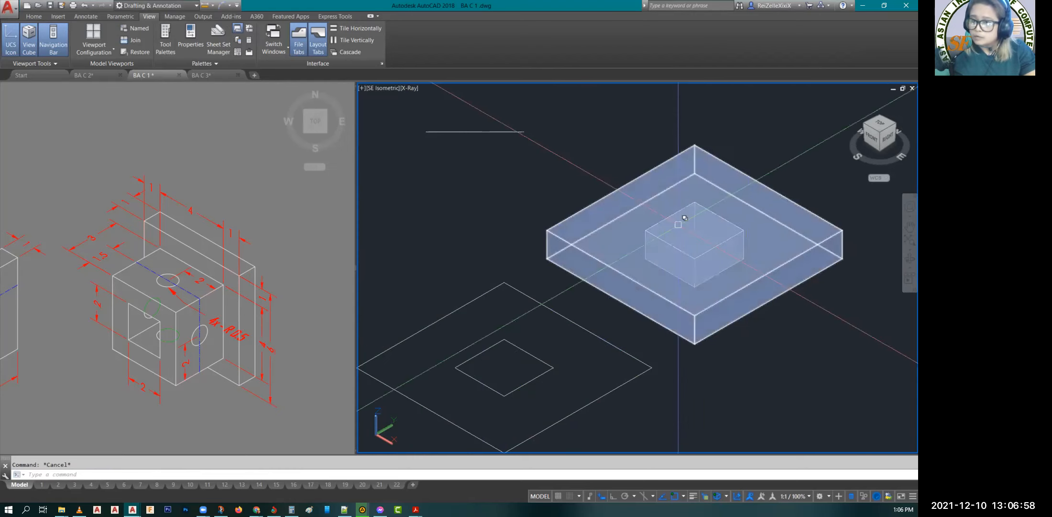
Step: Subtract the small inner box from the 6 by 6 plate to cut a square opening through it
mouse_move(678, 225)
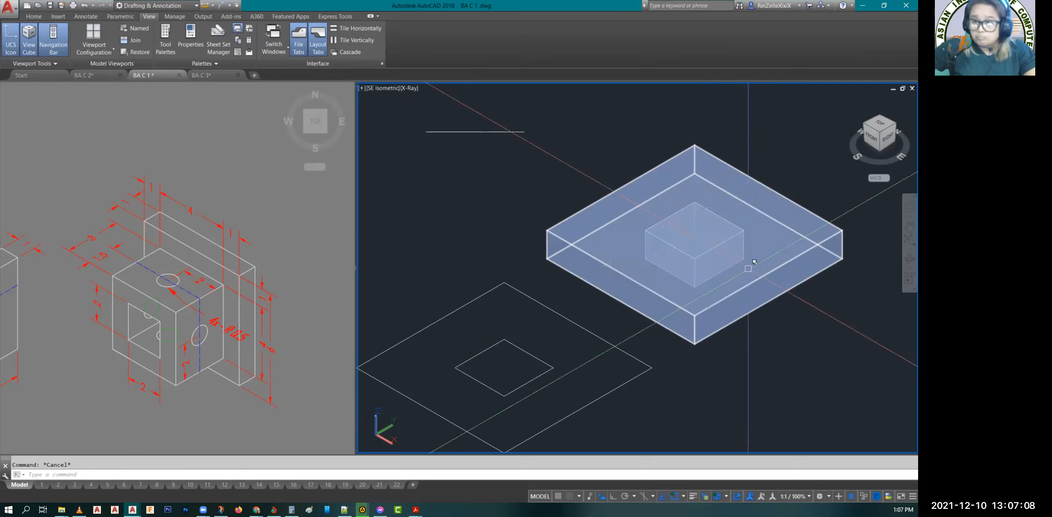
left_click(697, 245)
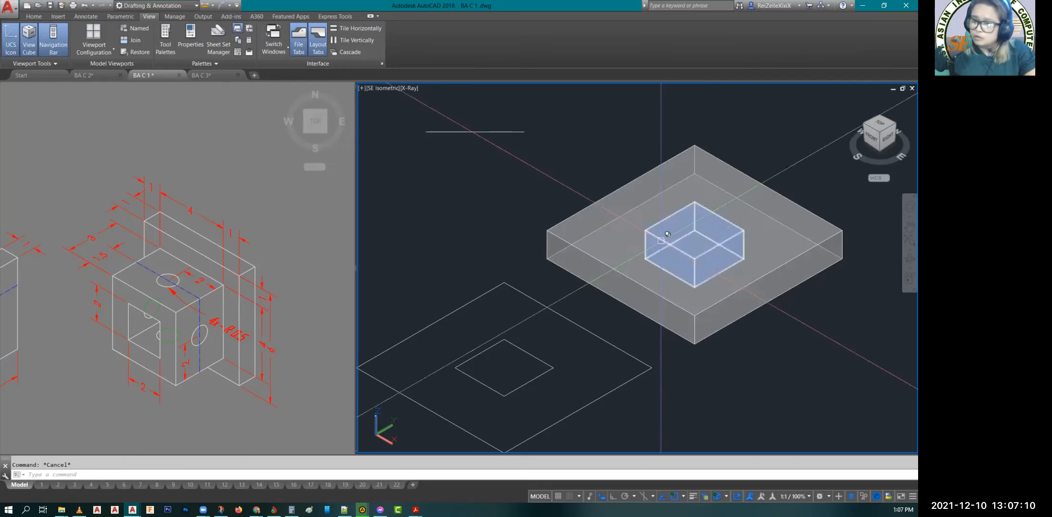
key("Escape")
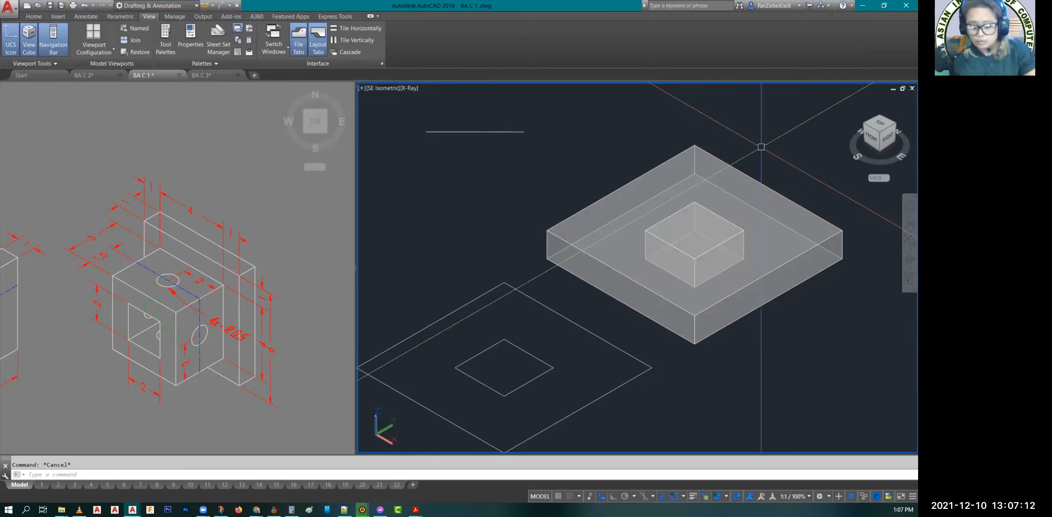
type("su")
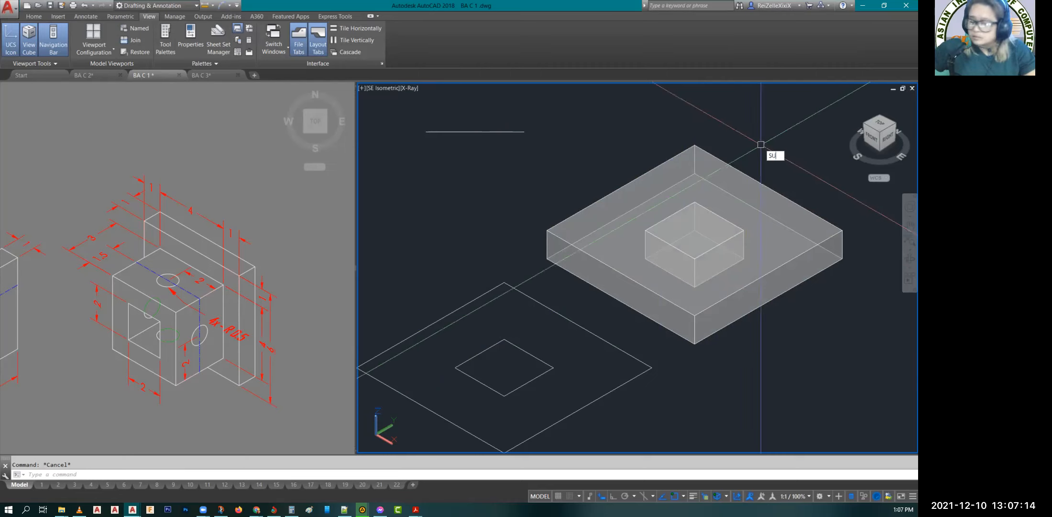
key("Return")
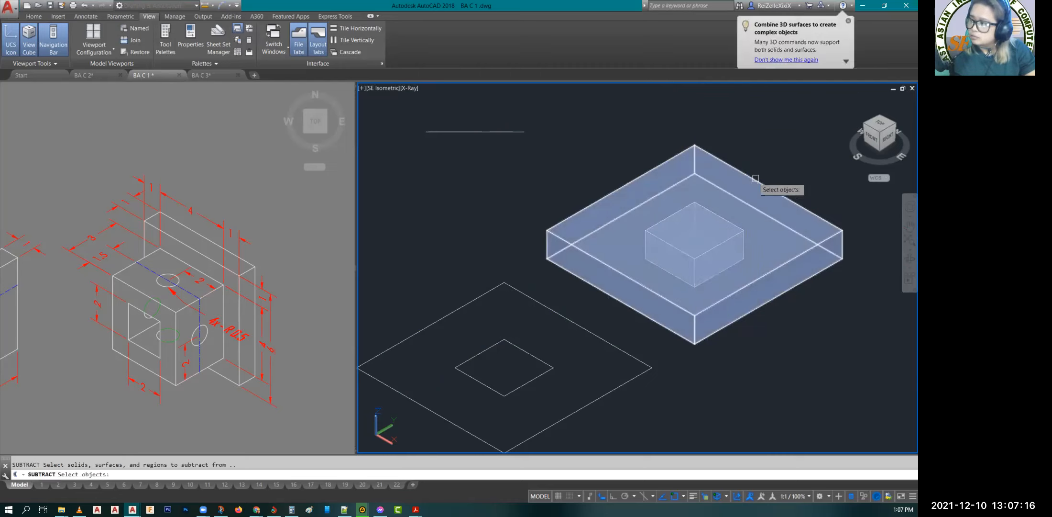
left_click(755, 178)
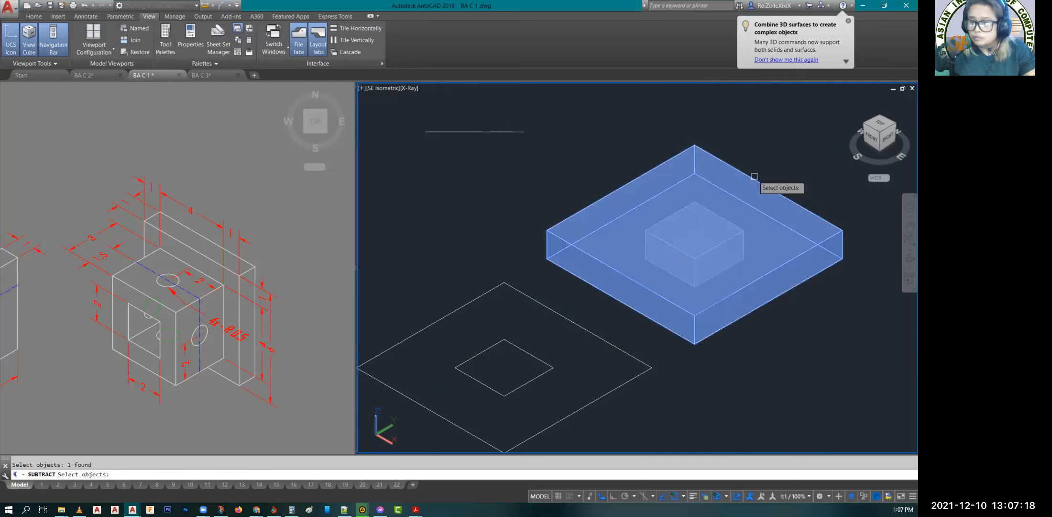
key("Return")
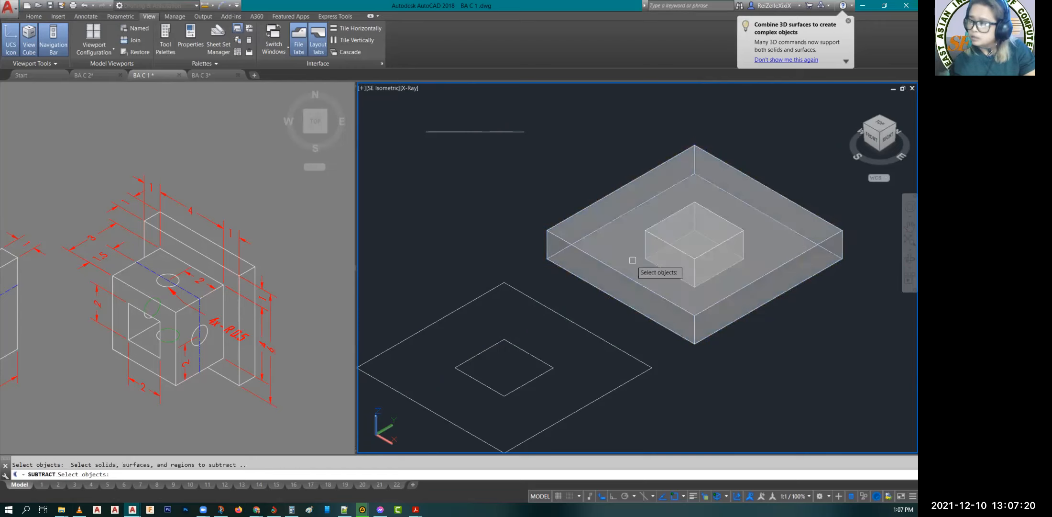
left_click(695, 231)
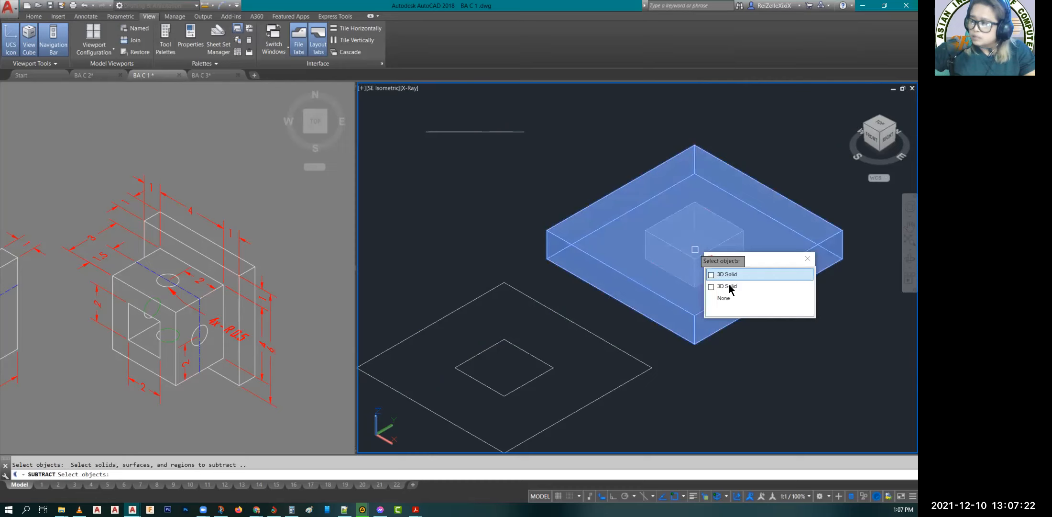
left_click(727, 286)
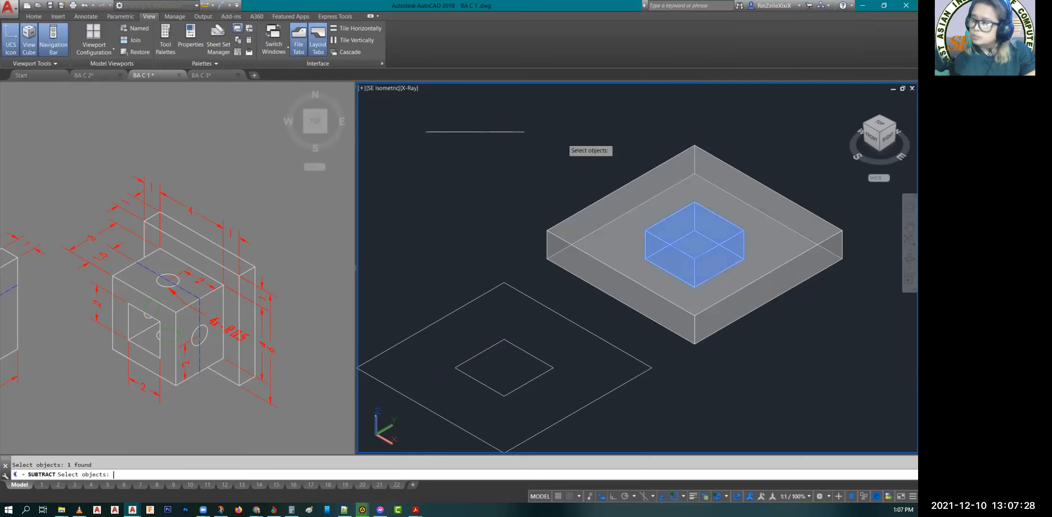
key("Return")
key("Escape")
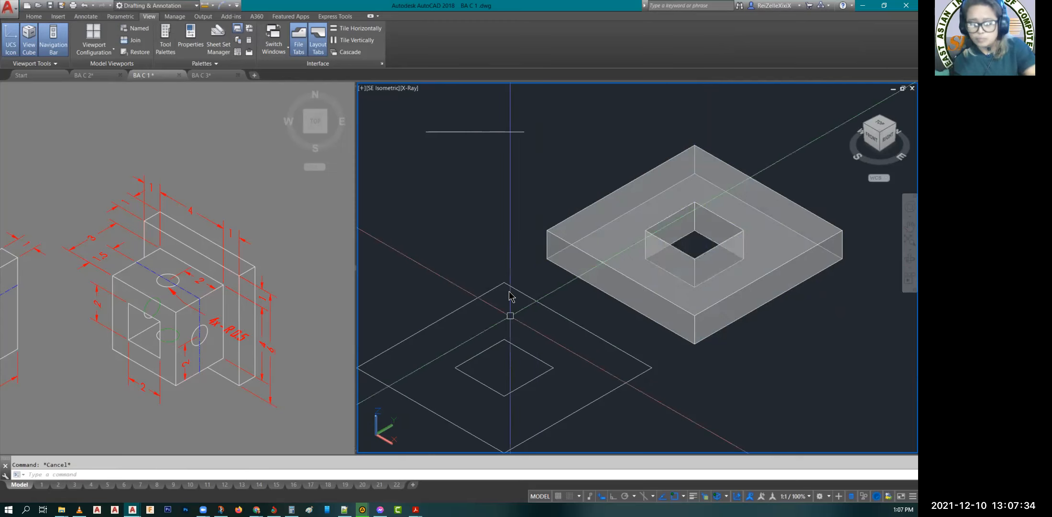
Step: Use PRESSPULL on the area between the copied inner and outer rectangles to raise it to a height of 1
type("PRES")
key("Return")
key("Return")
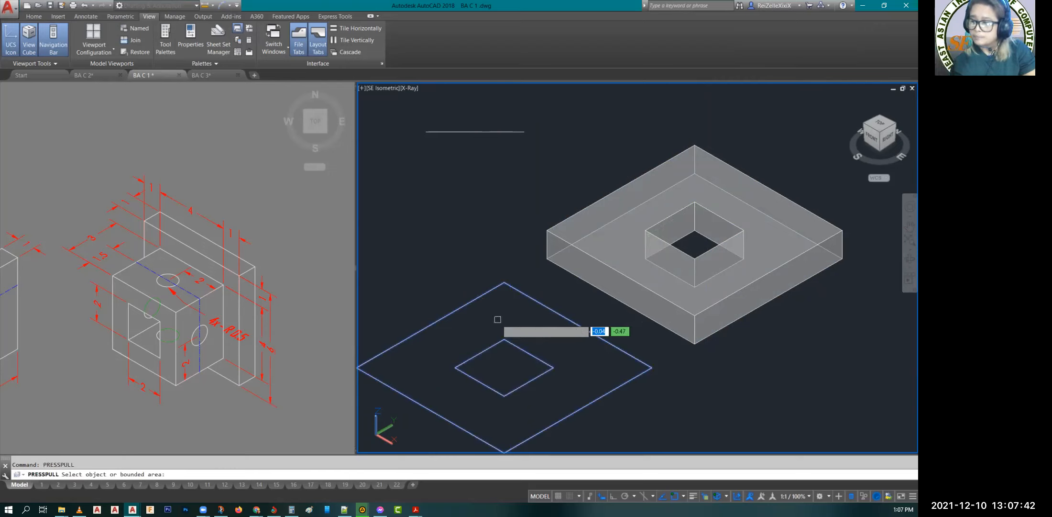
left_click(507, 311)
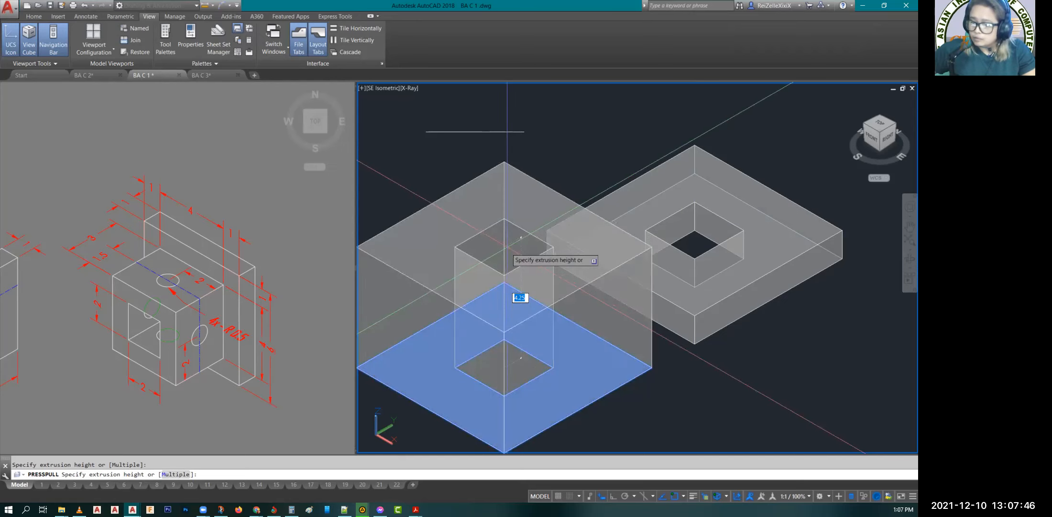
type("1")
key("Return")
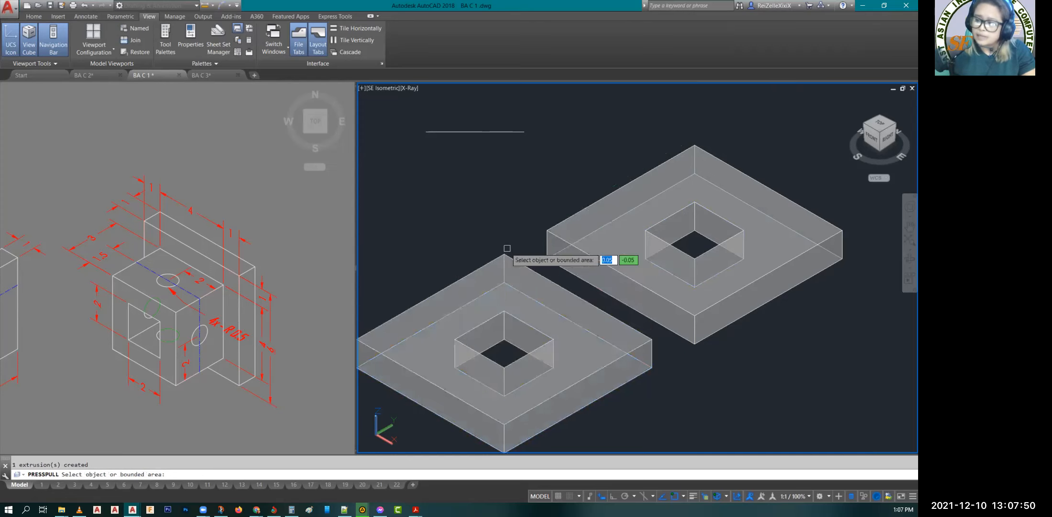
key("Escape")
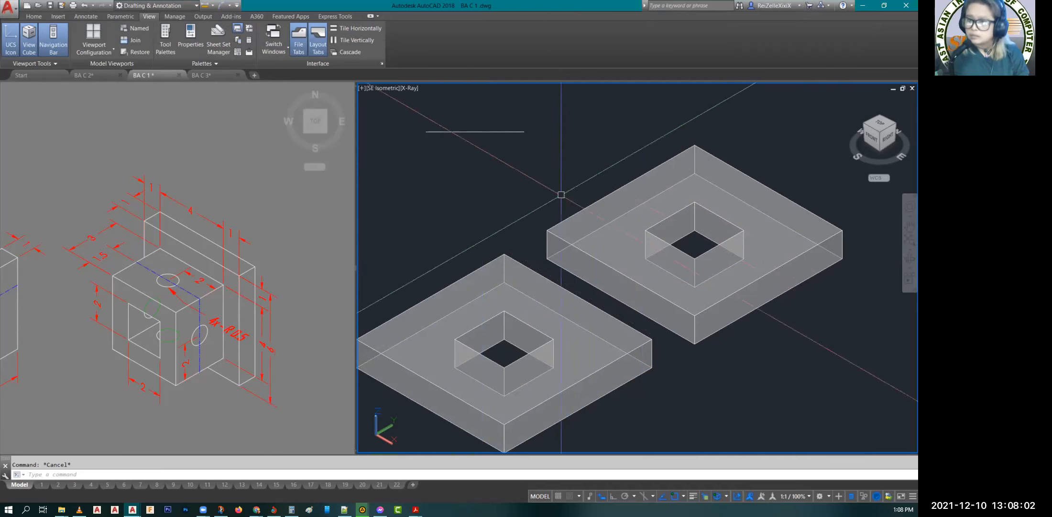
left_click(607, 208)
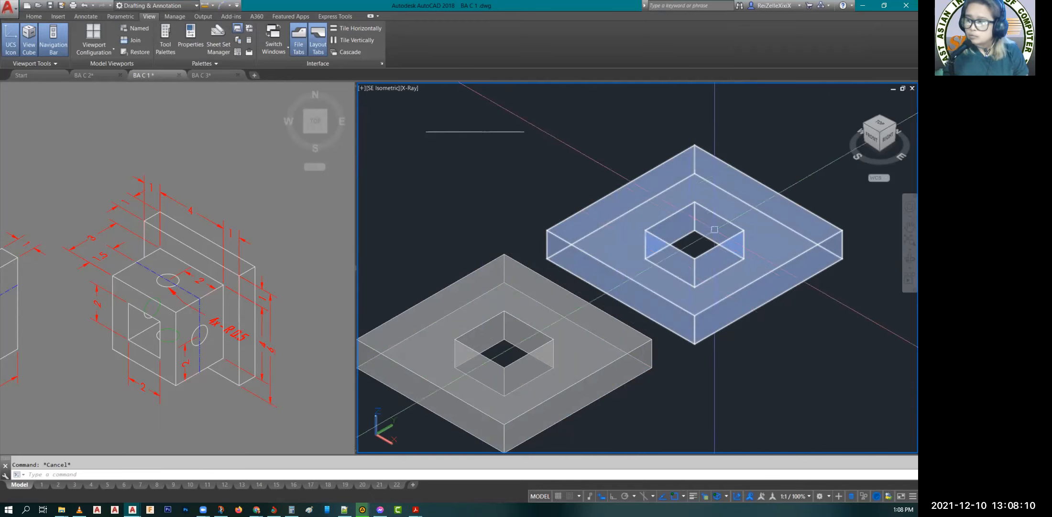
key("Escape")
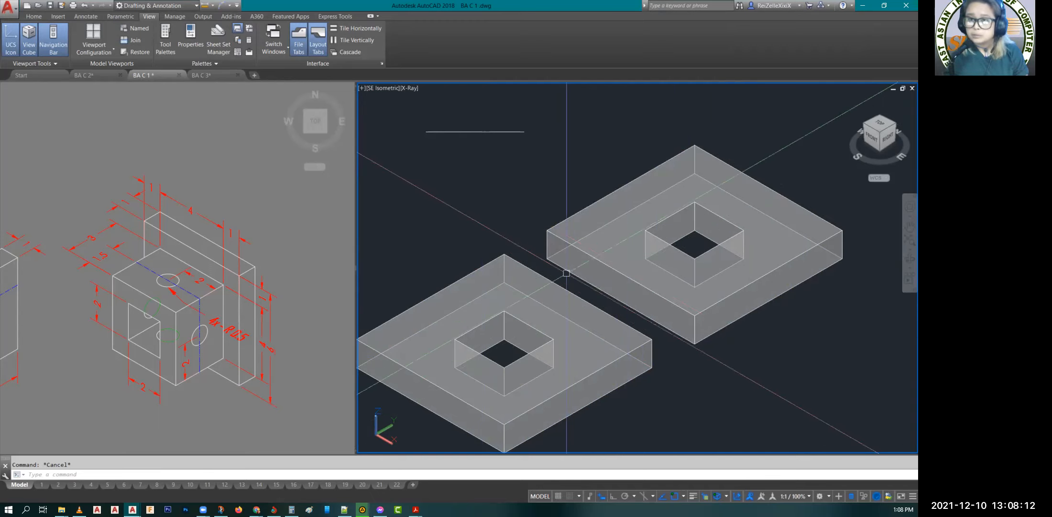
left_click(650, 218)
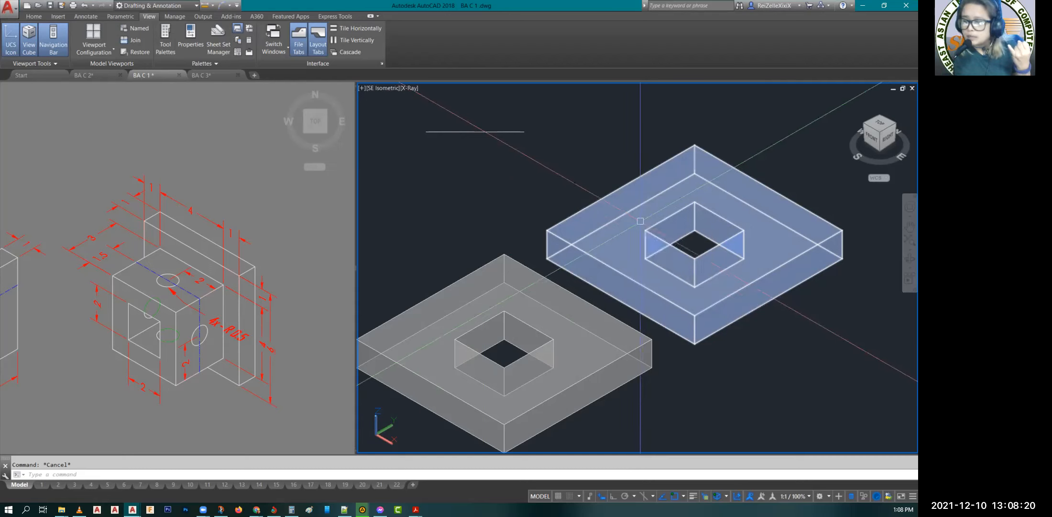
mouse_move(642, 222)
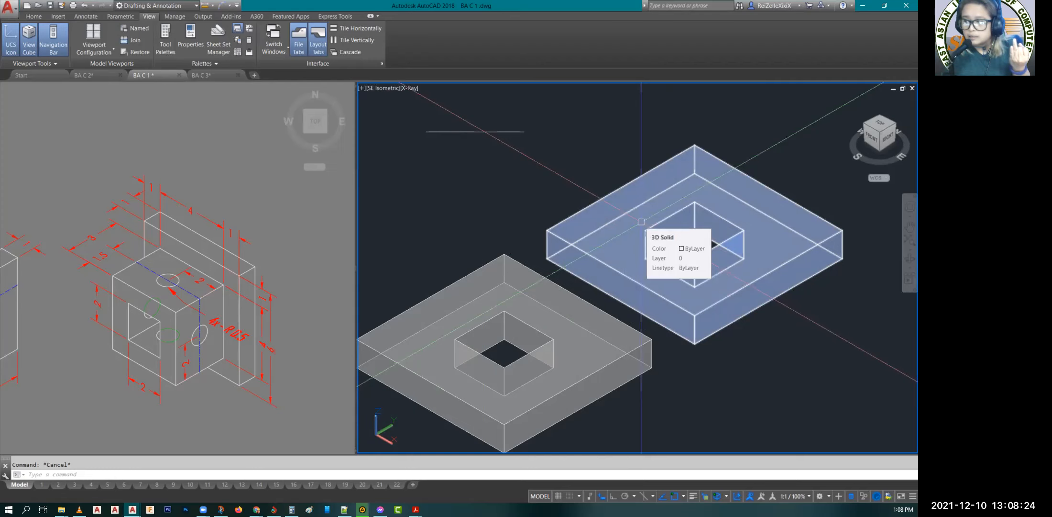
key("Escape")
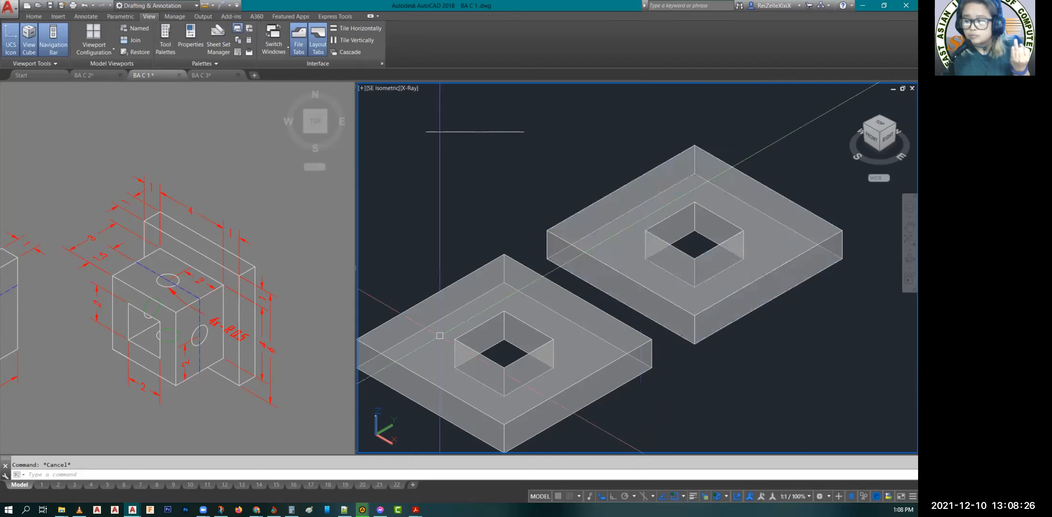
left_click(450, 320)
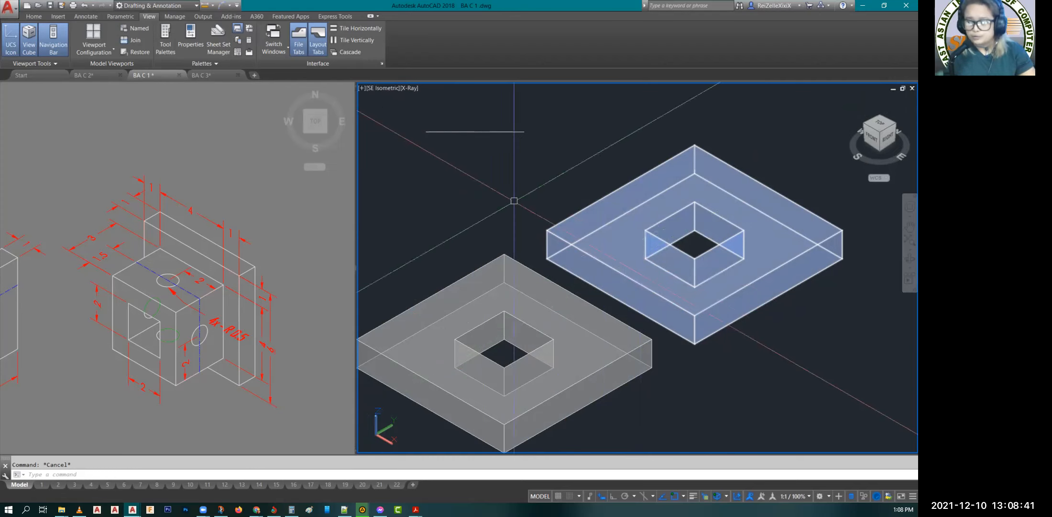
key("Escape")
scroll(519, 182, "down", 2)
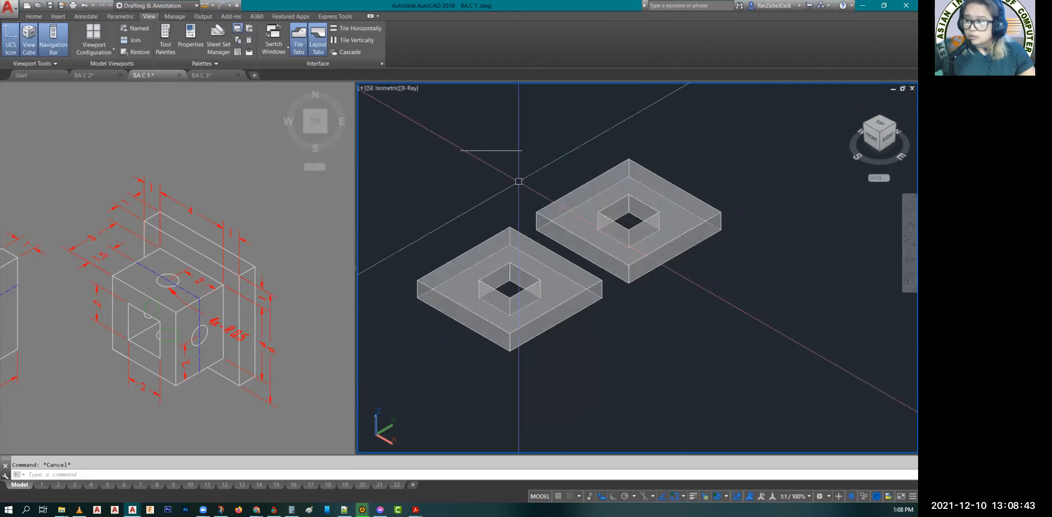
scroll(465, 203, "up", 2)
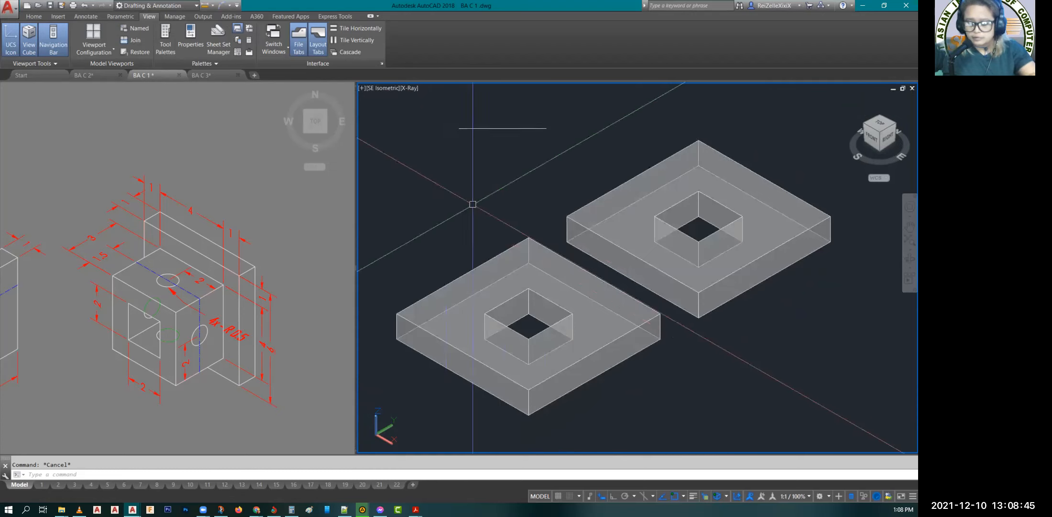
Step: Draw a diagonal line between opposite top corners of the square opening in the front plate
type("l")
key("Return")
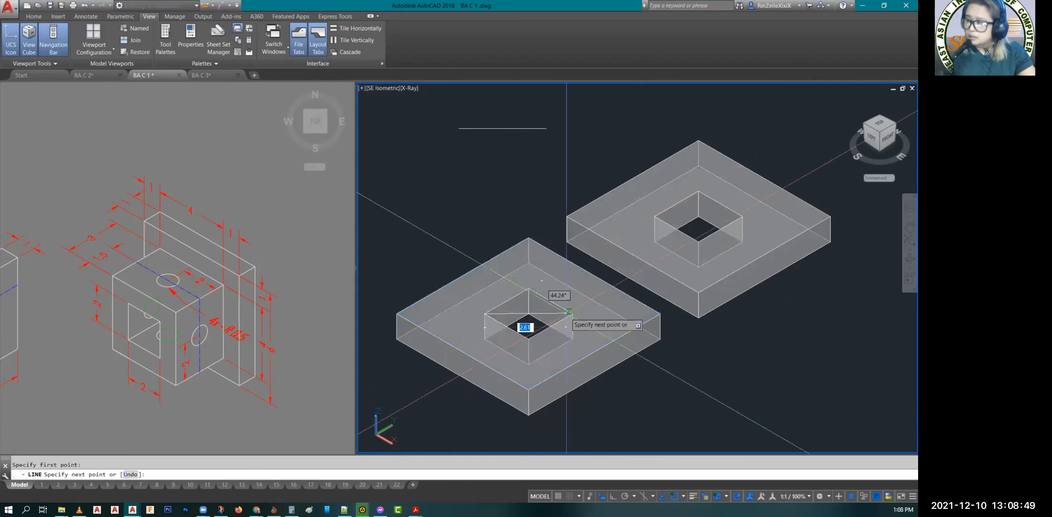
left_click(573, 314)
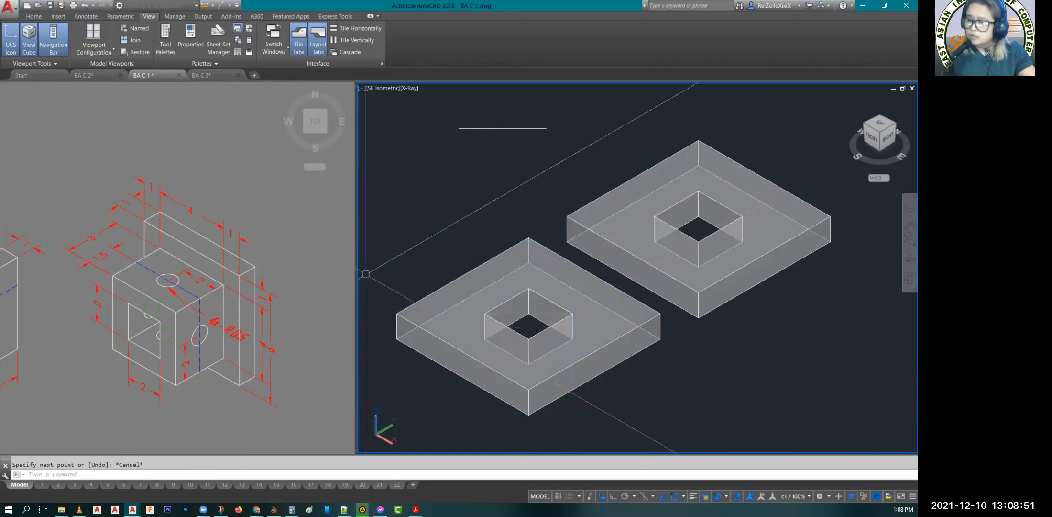
key("Escape")
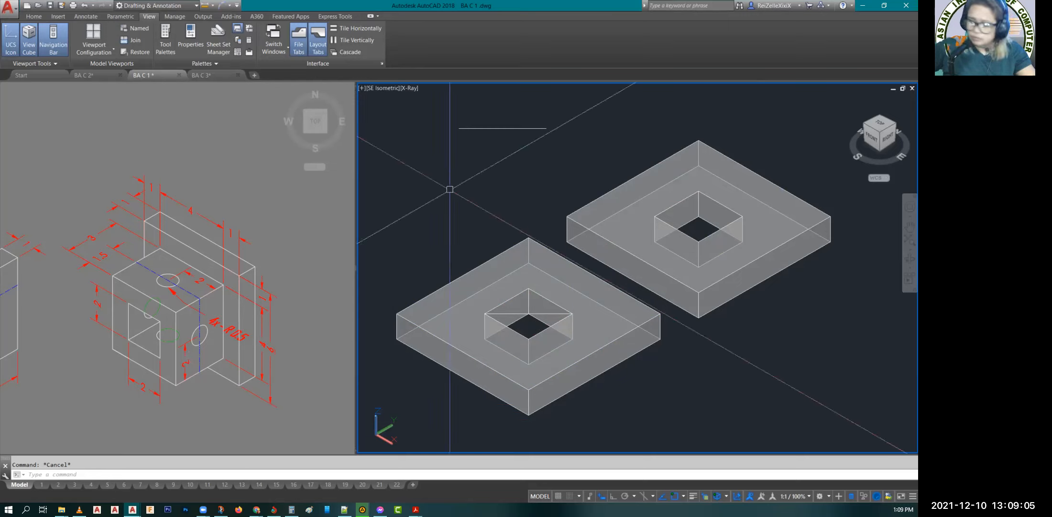
Step: Draw a 4 by 4 rectangle in the empty area beside the two plates
type("rec")
key("Return")
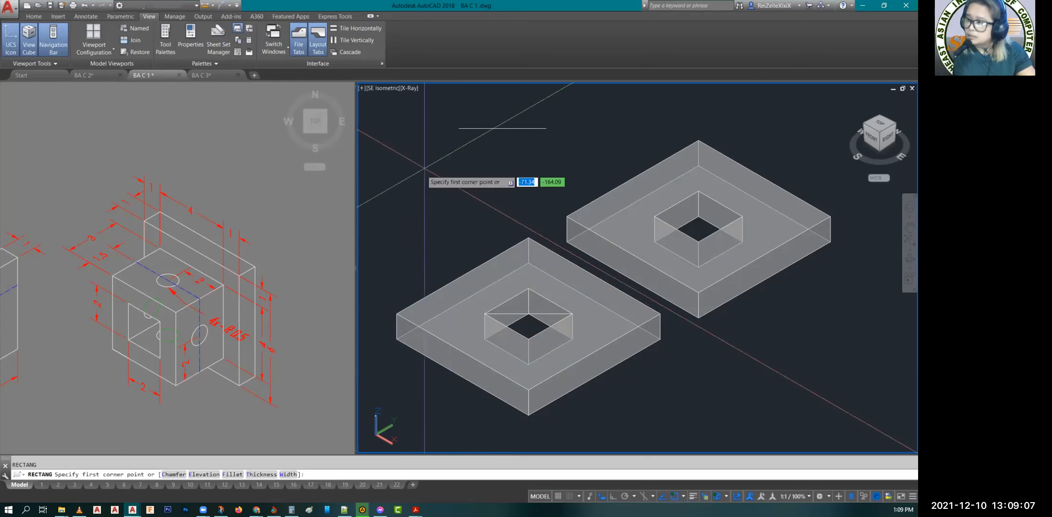
left_click(403, 166)
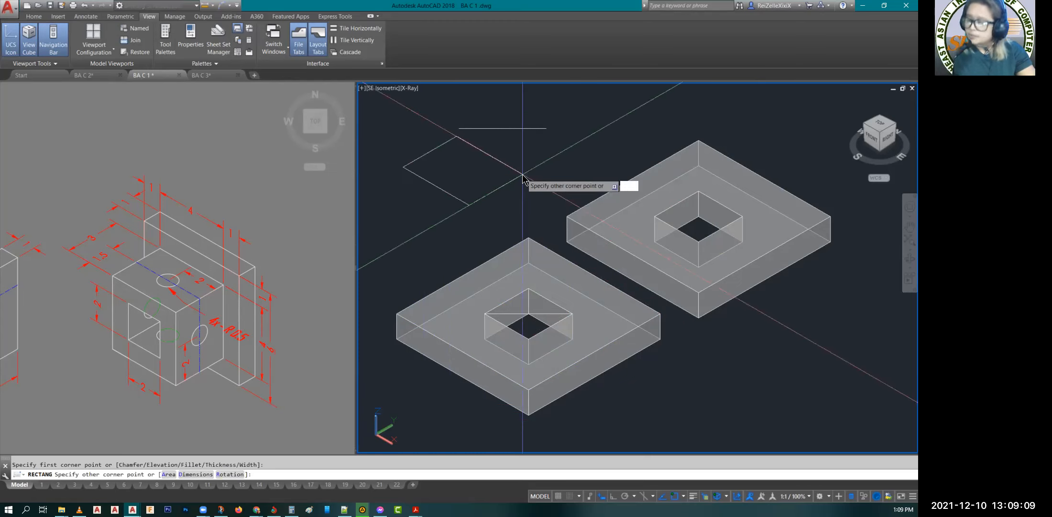
type("d")
key("Return")
type("4")
key("Return")
type("4")
key("Return")
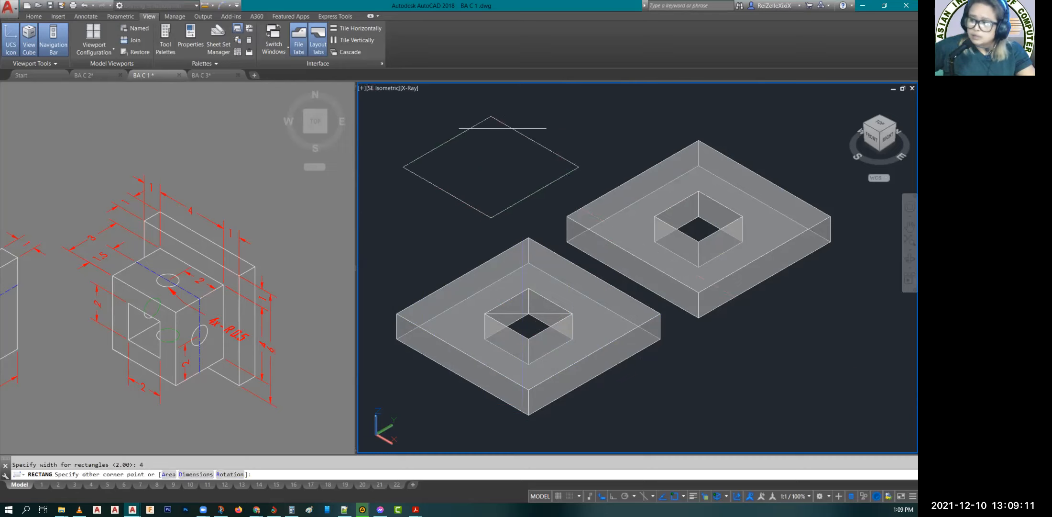
left_click(481, 184)
key("Escape")
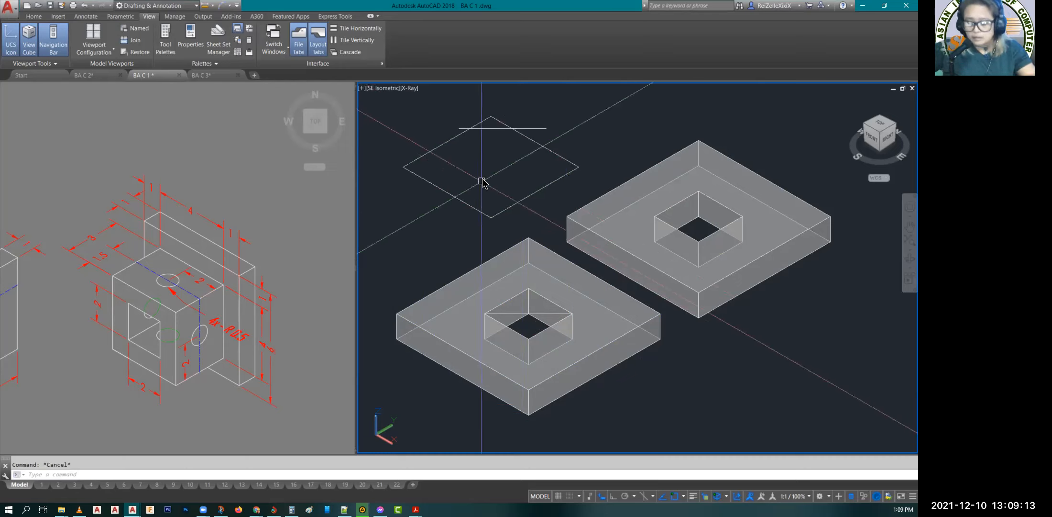
Step: Draw a diagonal line between two opposite corners of the 4 by 4 rectangle
type("l")
key("Return")
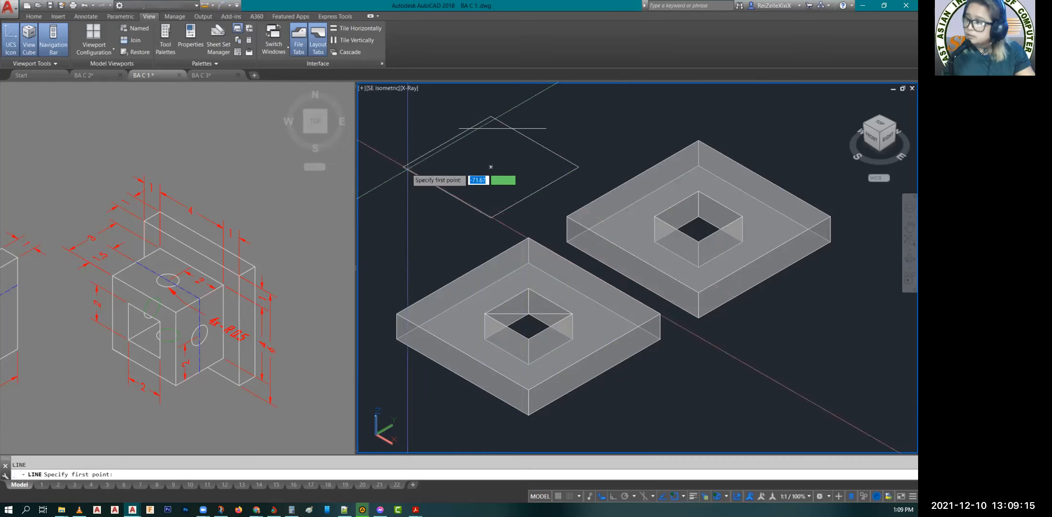
left_click(403, 167)
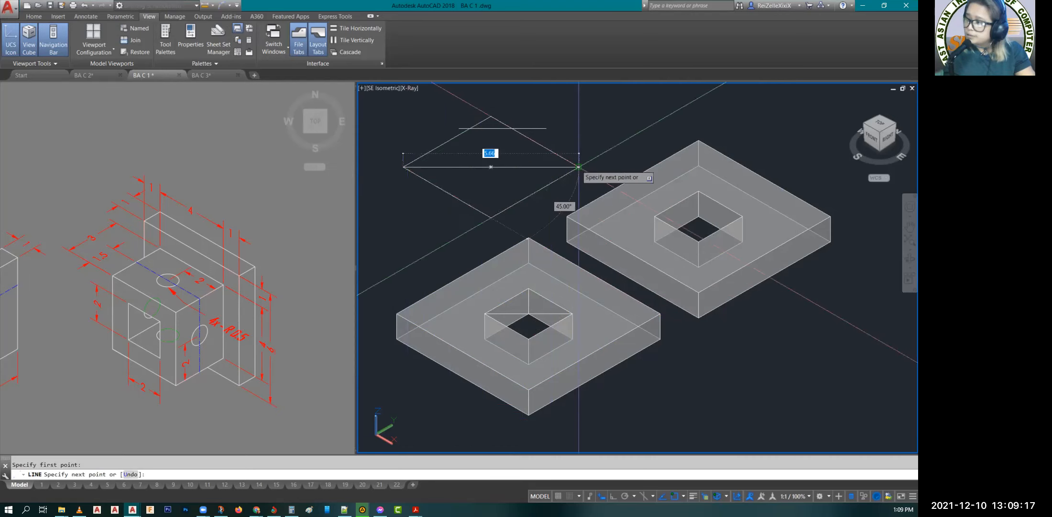
left_click(578, 167)
key("Escape")
Step: Move the 4 by 4 rectangle from its diagonal's midpoint to the midpoint of the diagonal across the front plate's square opening
left_click(534, 142)
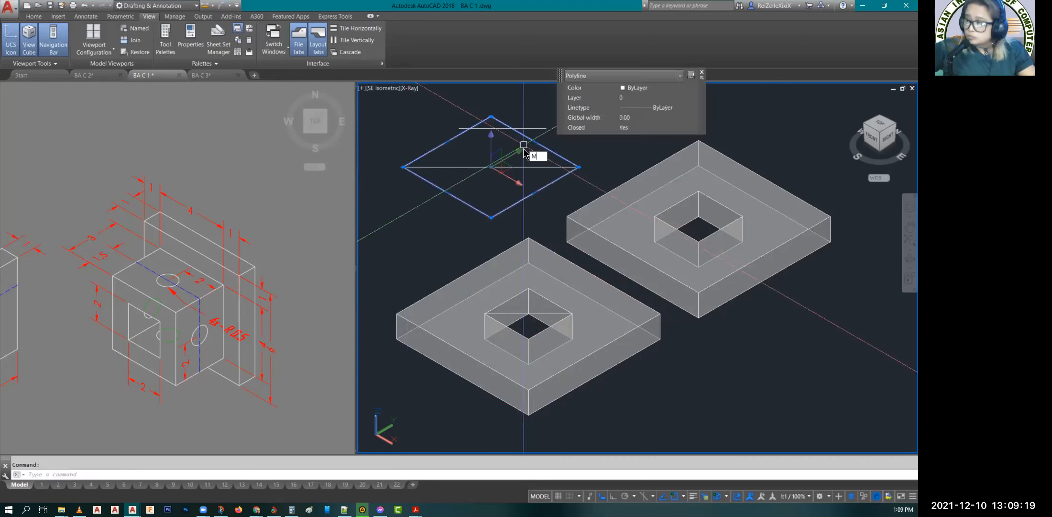
type("m")
key("Return")
left_click(491, 167)
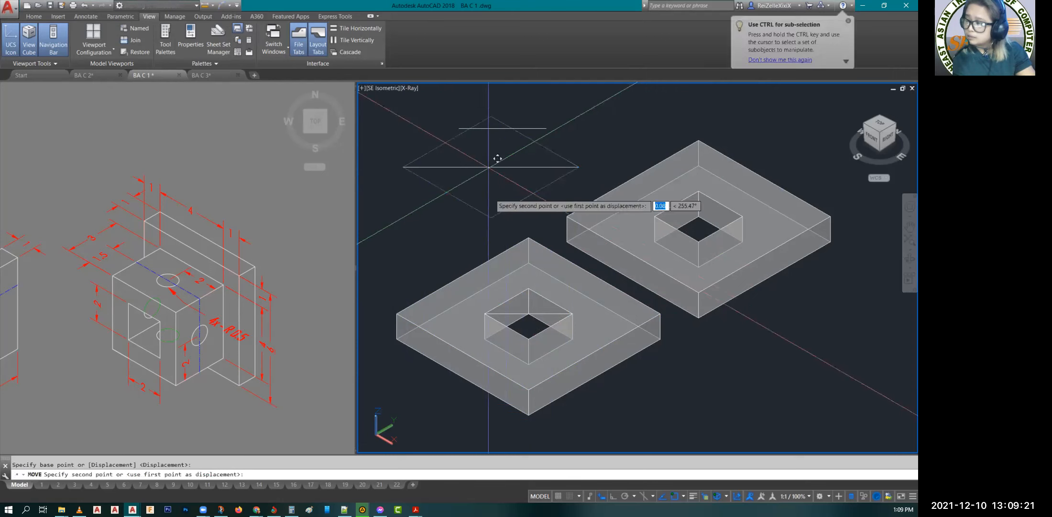
scroll(538, 304, "up", 2)
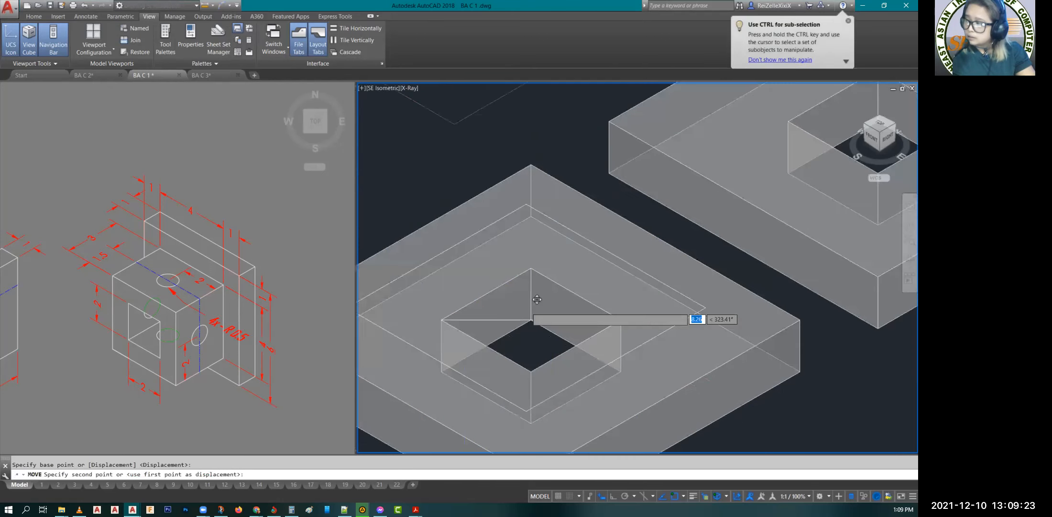
scroll(626, 304, "up", 2)
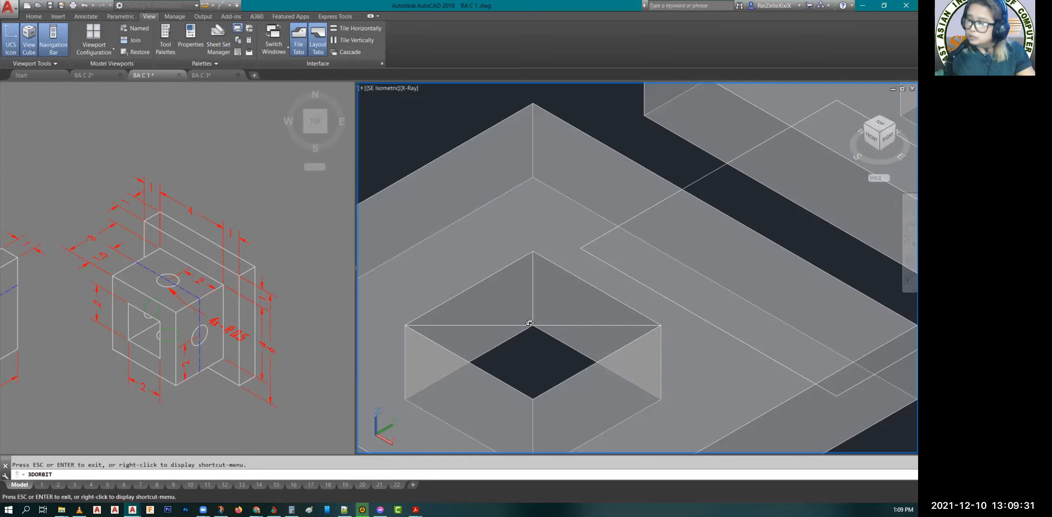
mouse_move(702, 353)
left_mouse_down()
mouse_move(694, 363)
mouse_move(674, 332)
mouse_move(598, 335)
left_mouse_up()
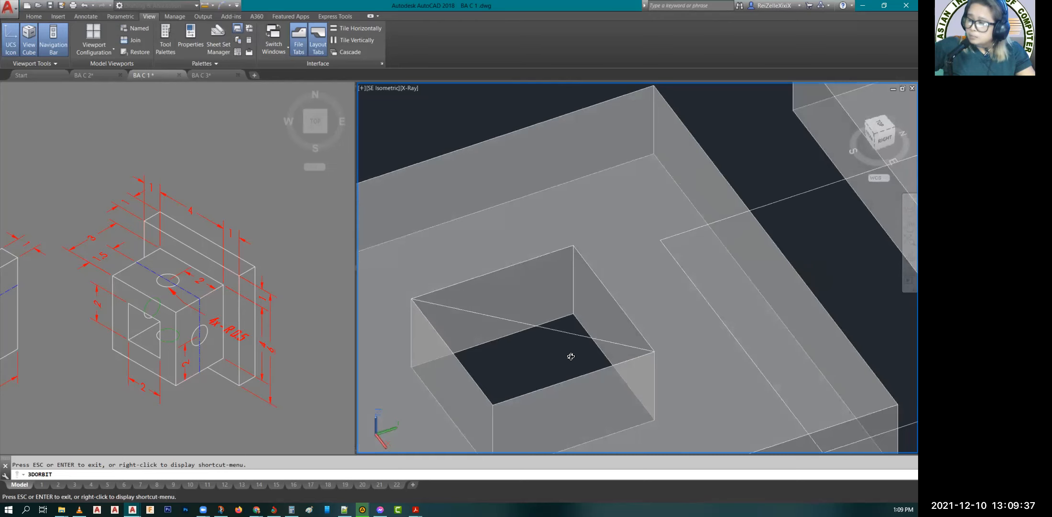
left_click_drag(576, 357, 575, 353)
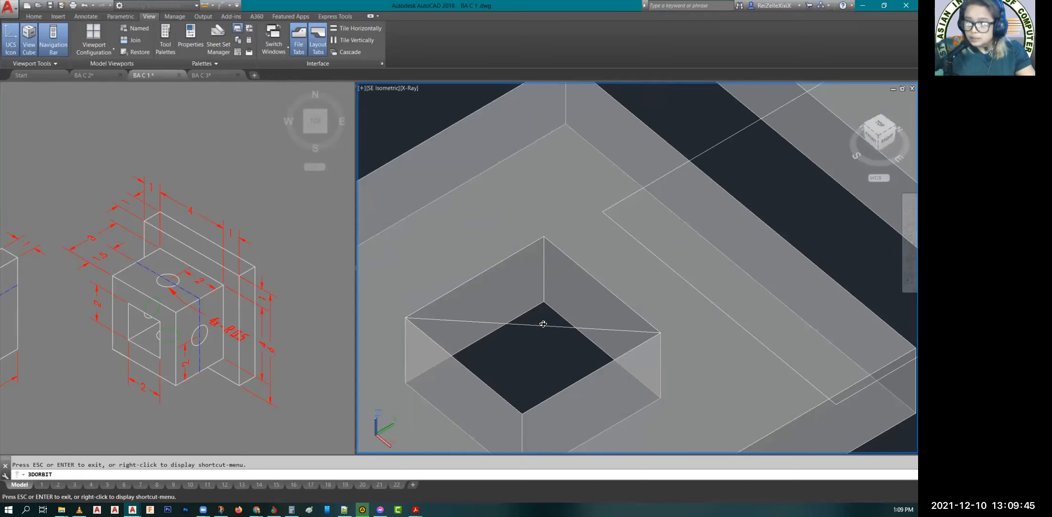
key("Escape")
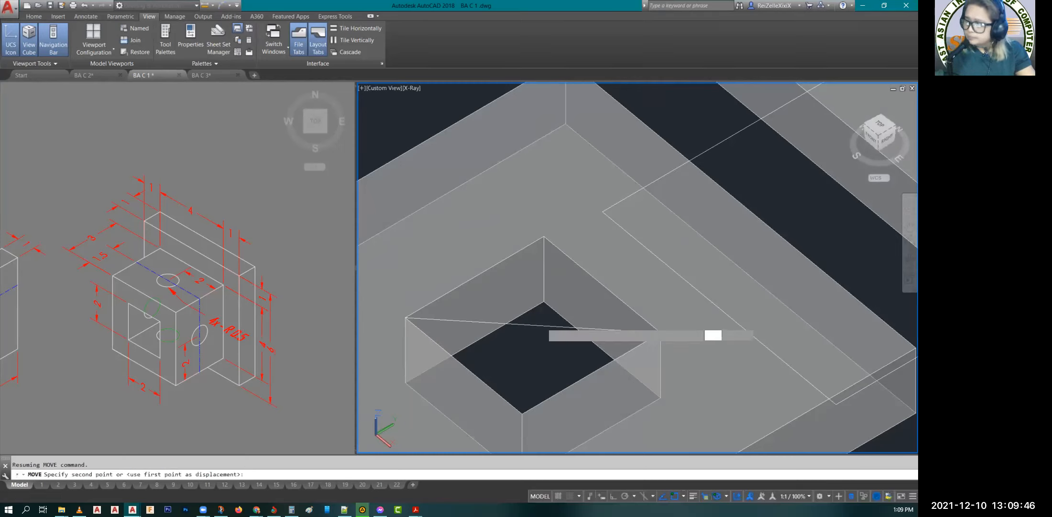
left_click(539, 312)
scroll(559, 352, "down", 3)
key("Escape")
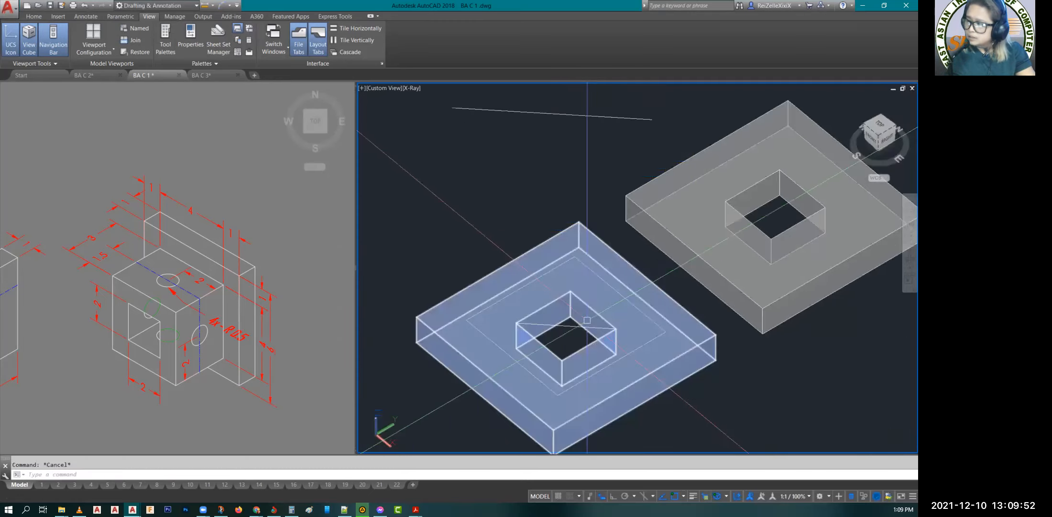
Step: Use PRESSPULL on the area between the 4 by 4 rectangle and the square opening to raise it by 3
scroll(542, 291, "up", 2)
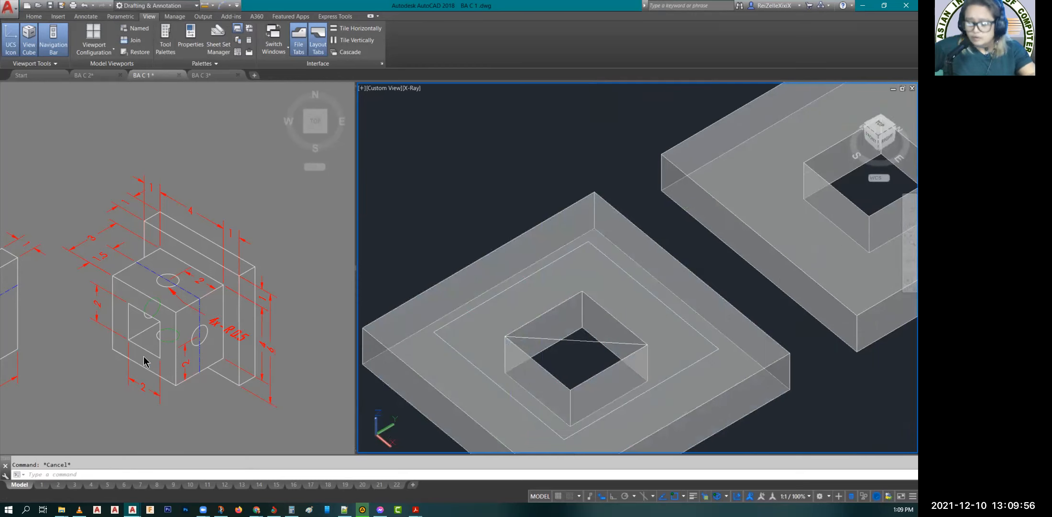
type("PRES")
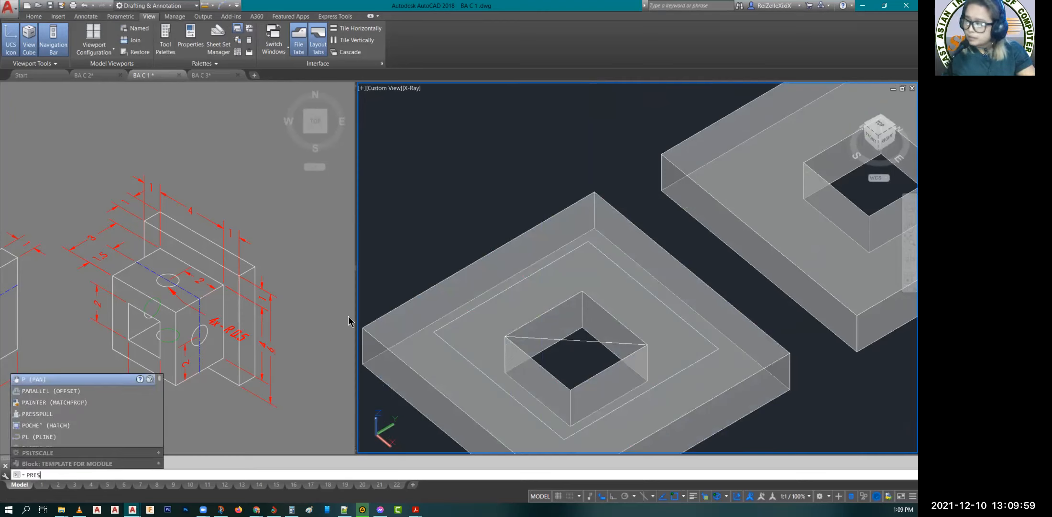
key("Return")
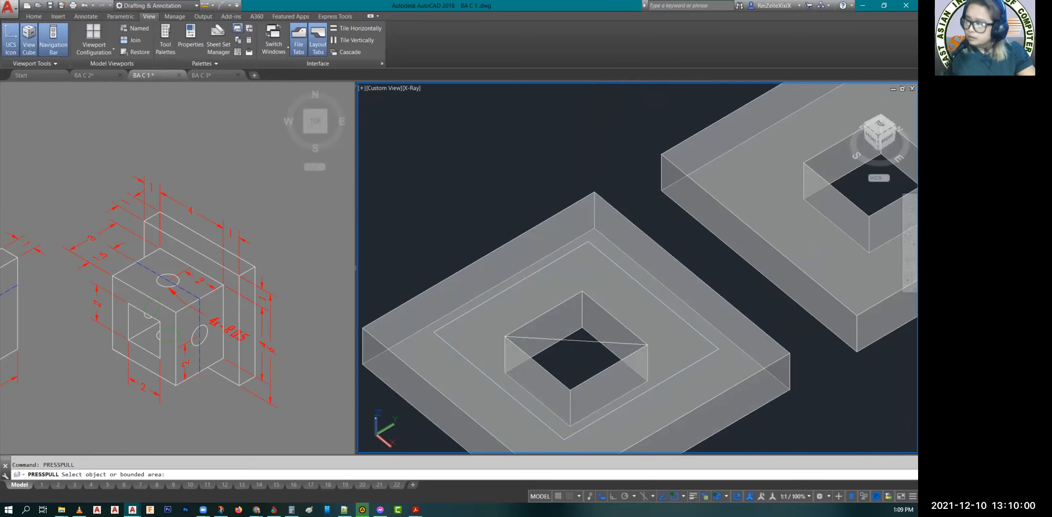
left_click(493, 314)
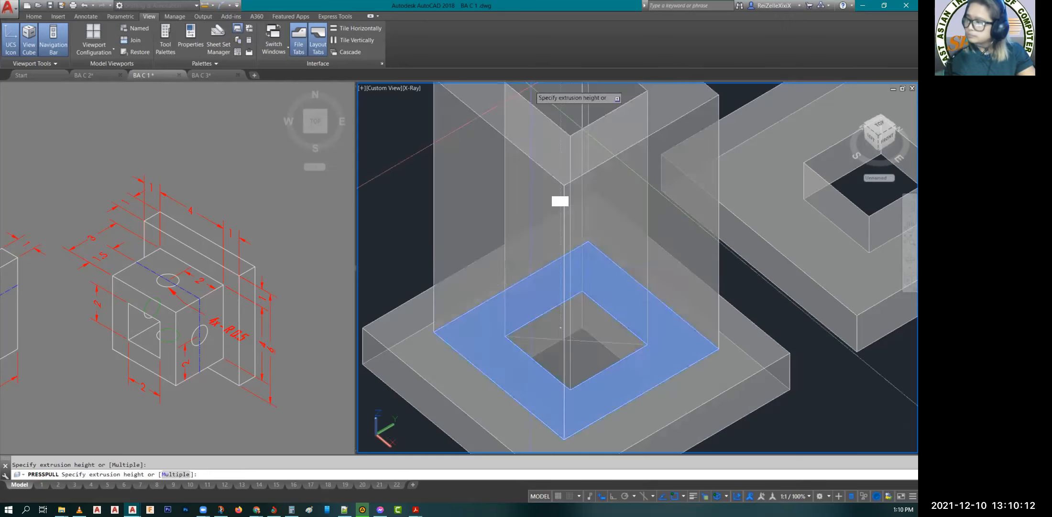
type("3")
key("Return")
key("Escape")
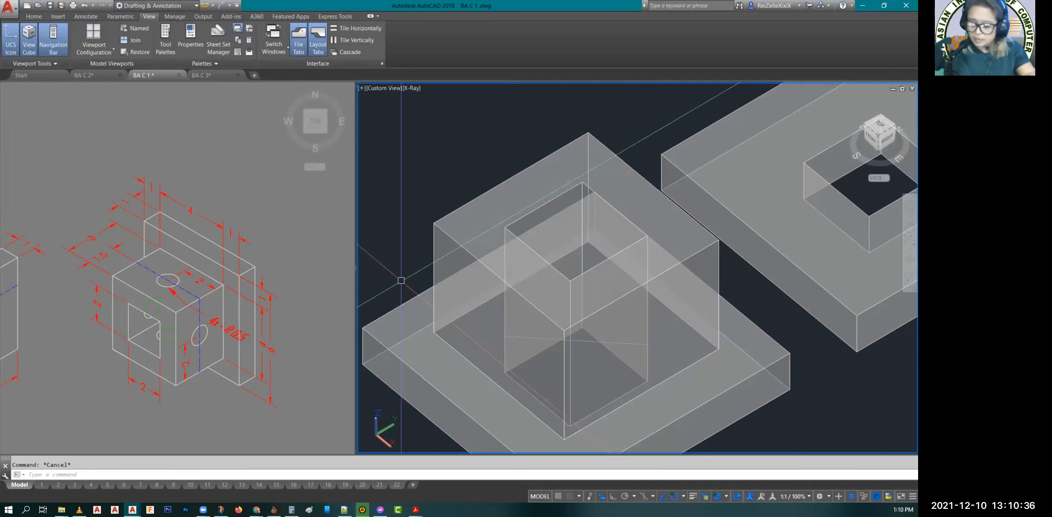
Step: Draw diagonal lines across the two front-facing side faces of the raised block, meeting at their shared bottom corner
type("L")
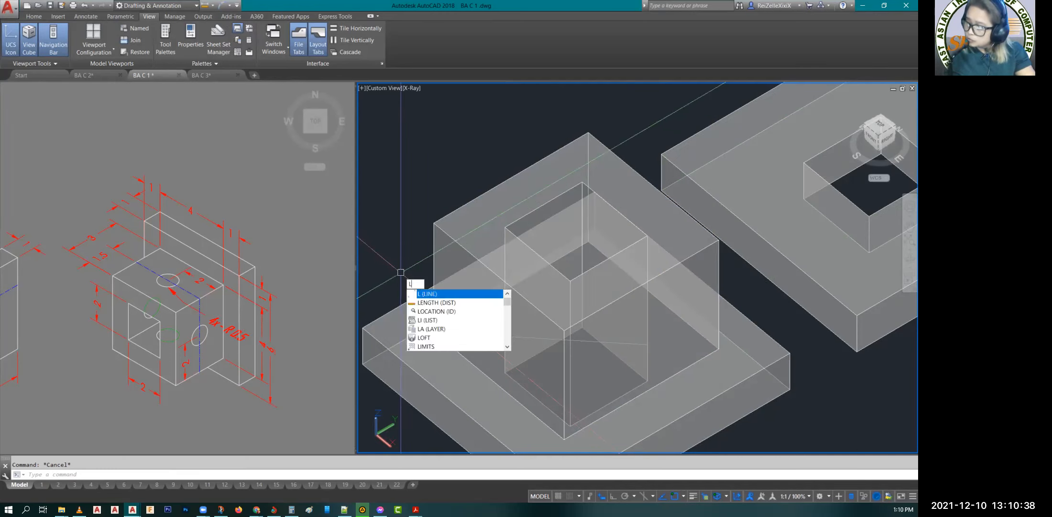
key("Return")
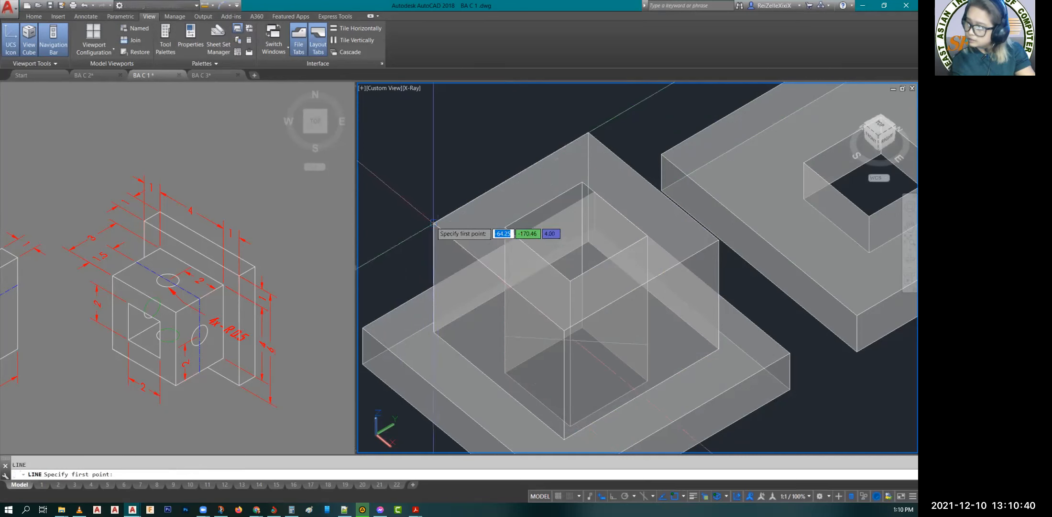
left_click(434, 223)
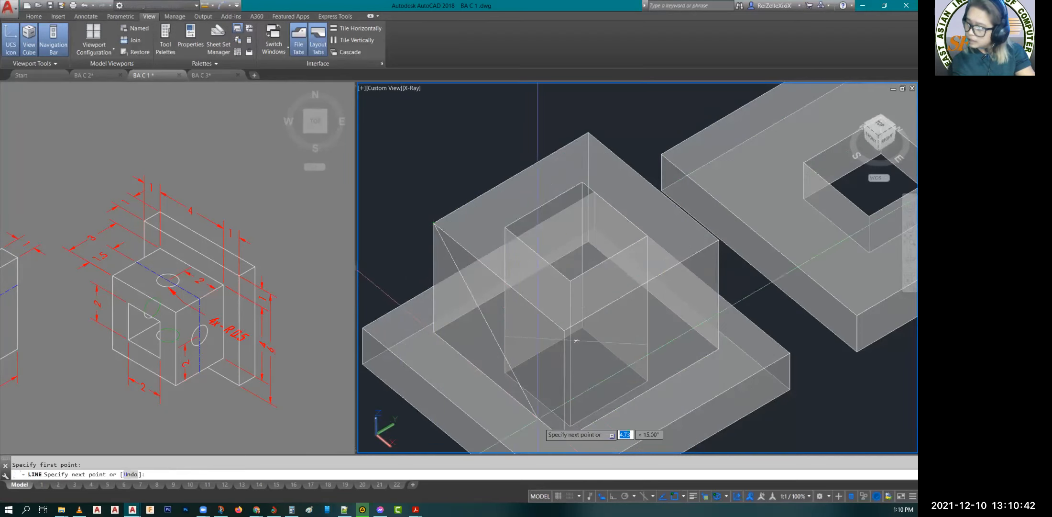
left_click(565, 437)
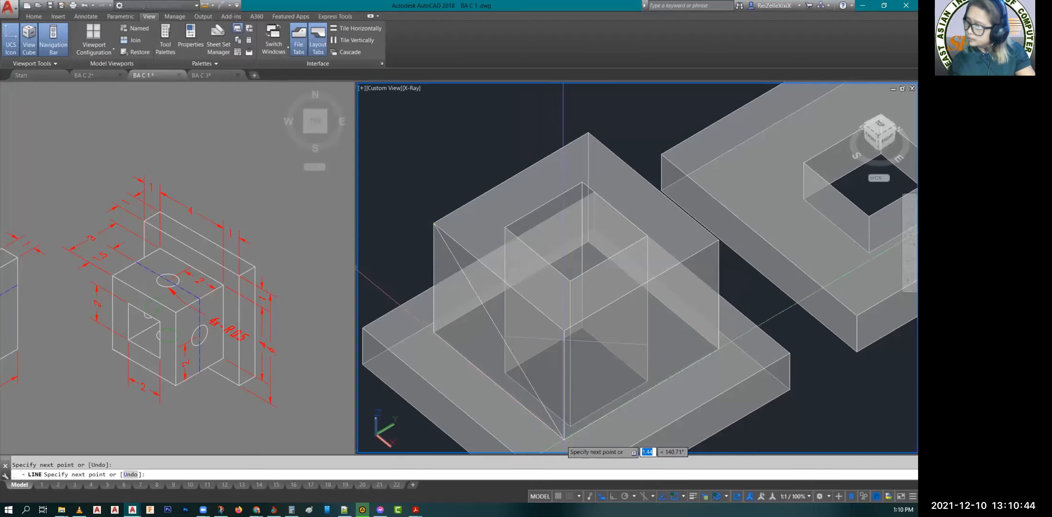
left_click(718, 241)
key("Escape")
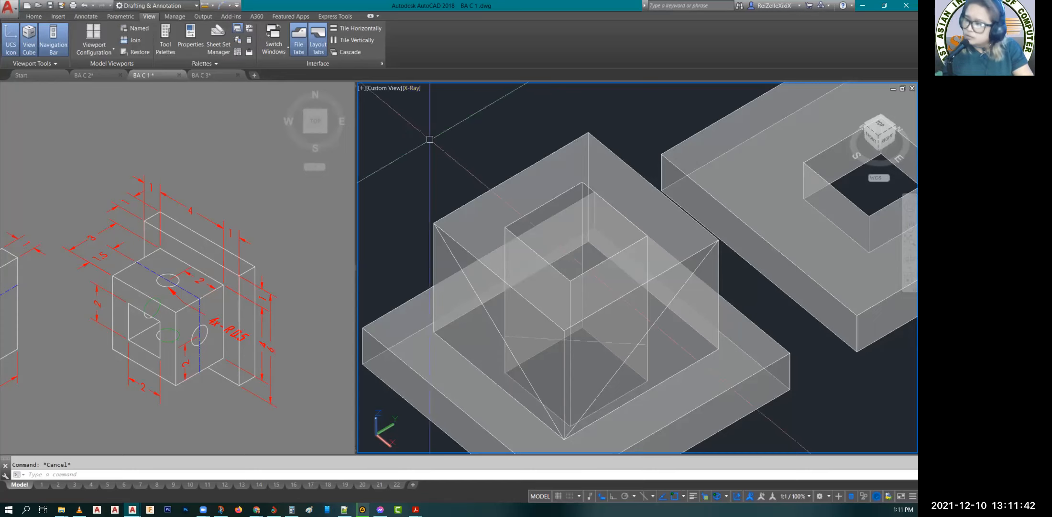
Step: Turn off Dynamic UCS so the drawing plane does not snap to solid faces
left_click(510, 266)
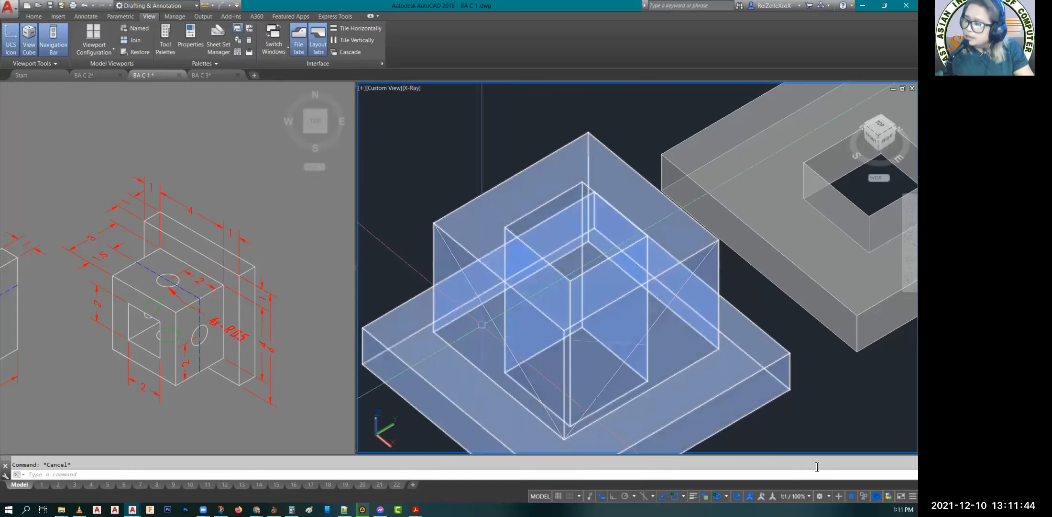
left_click(737, 496)
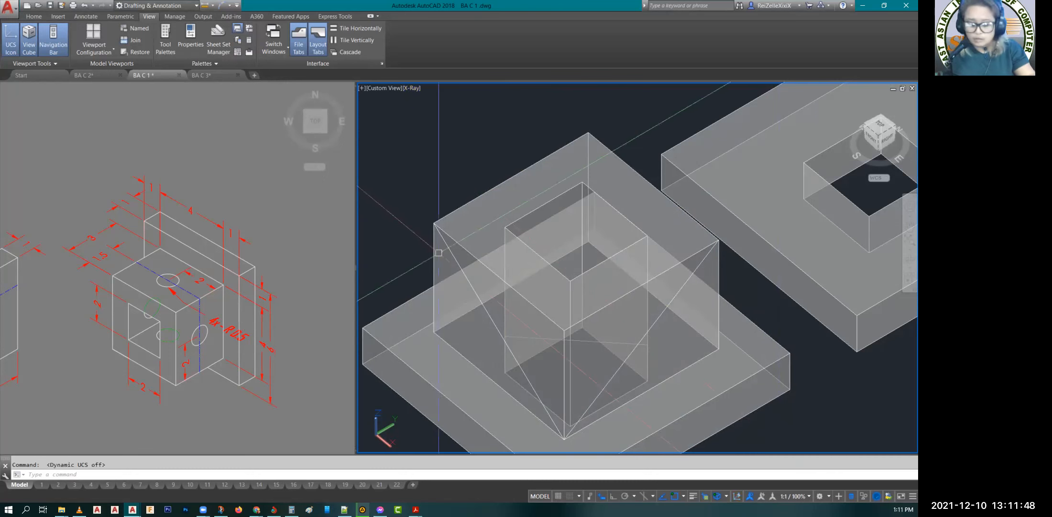
type("c")
key("Return")
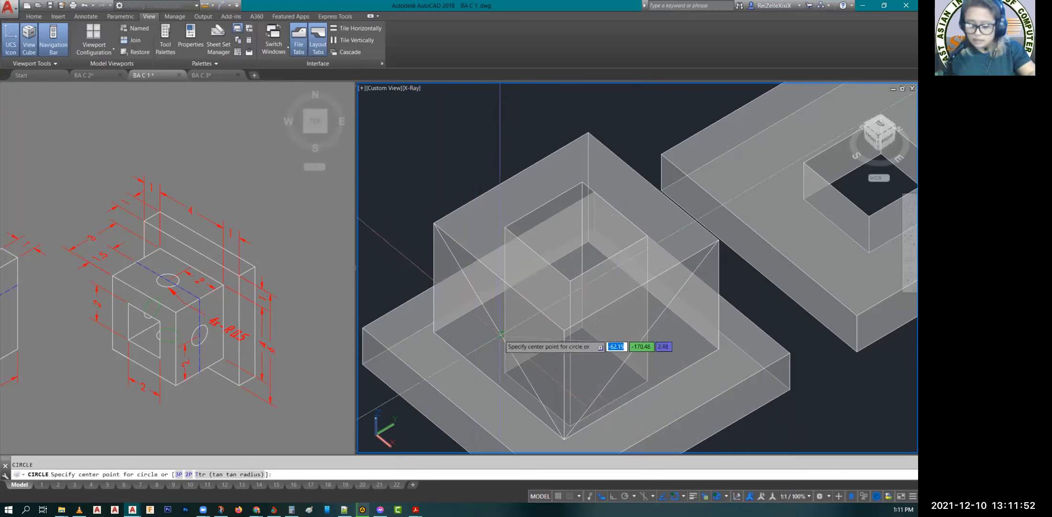
type("MID")
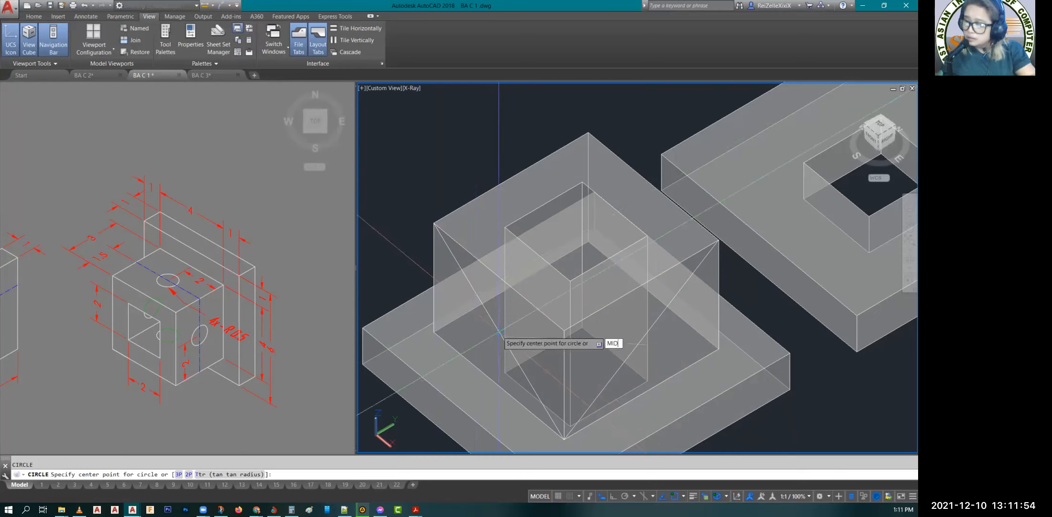
key("Return")
left_click(498, 332)
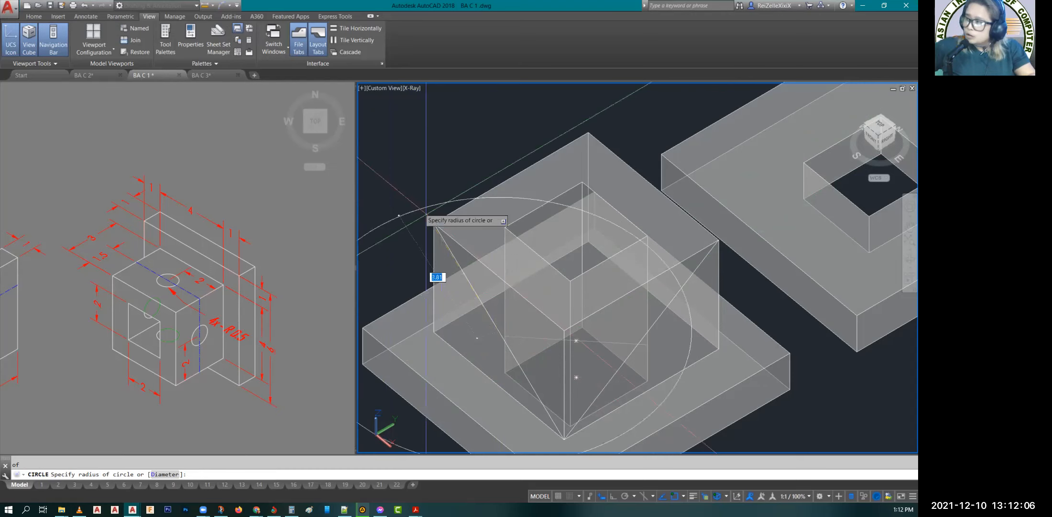
key("Escape")
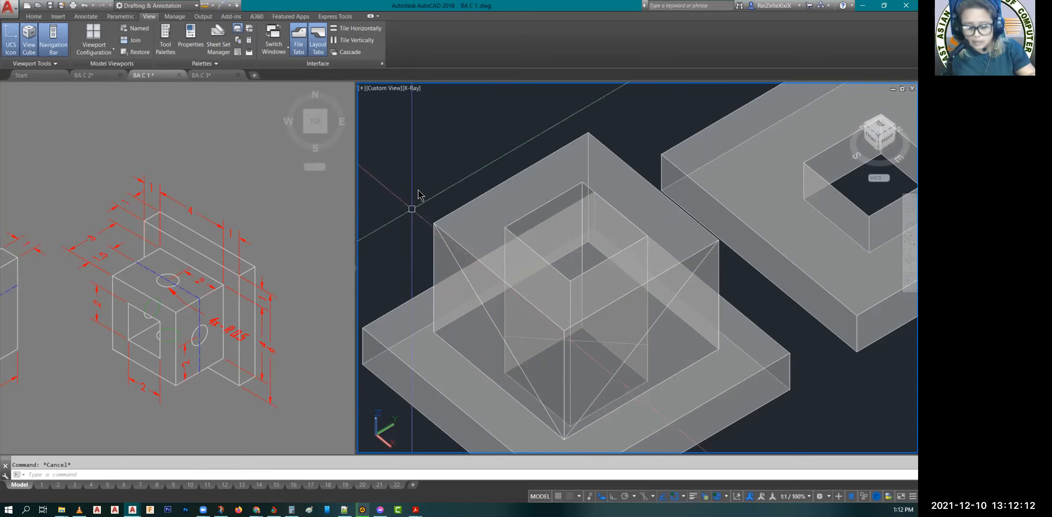
right_click(414, 209)
key("Escape")
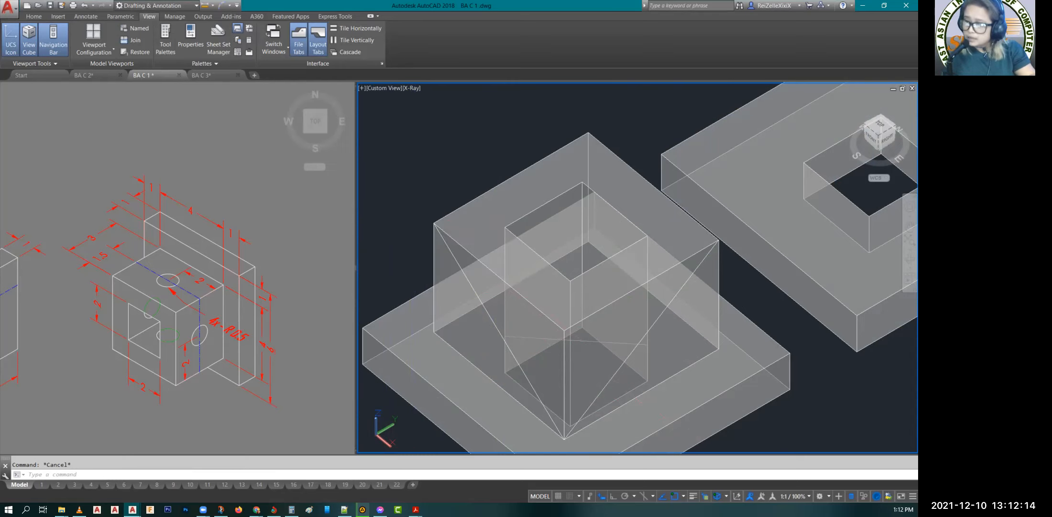
Step: Align the UCS to the raised block's left front-facing side face using the UCS Face option and accept the orientation
key("Return")
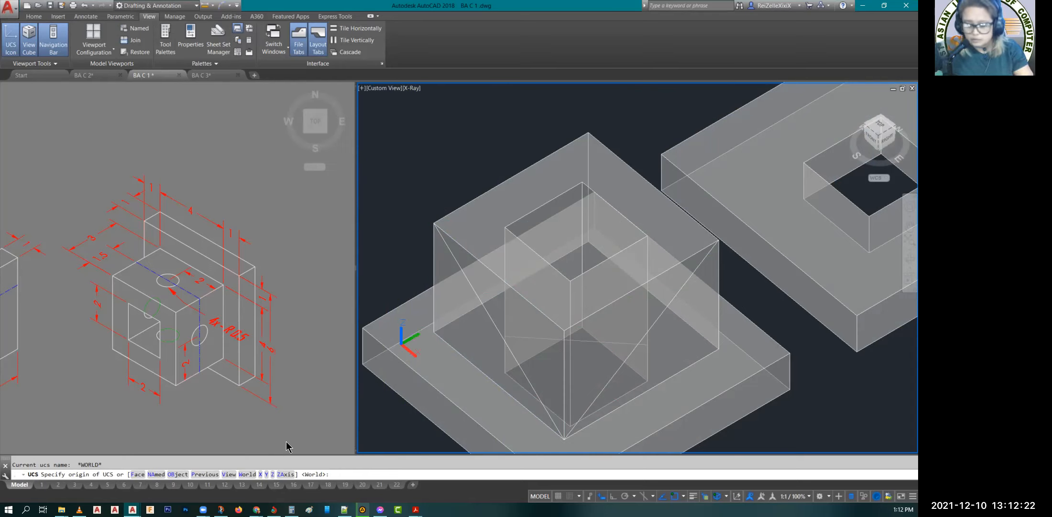
type("F")
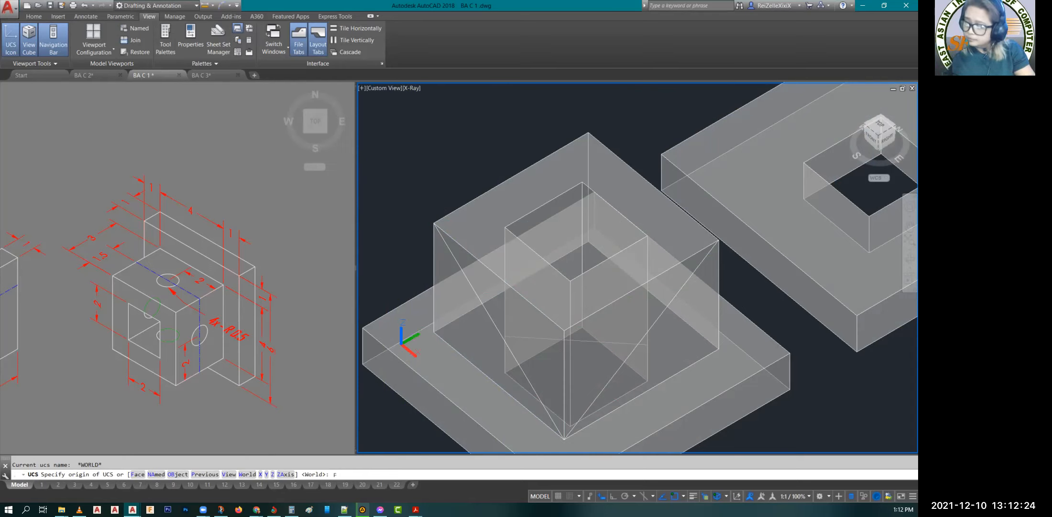
key("Return")
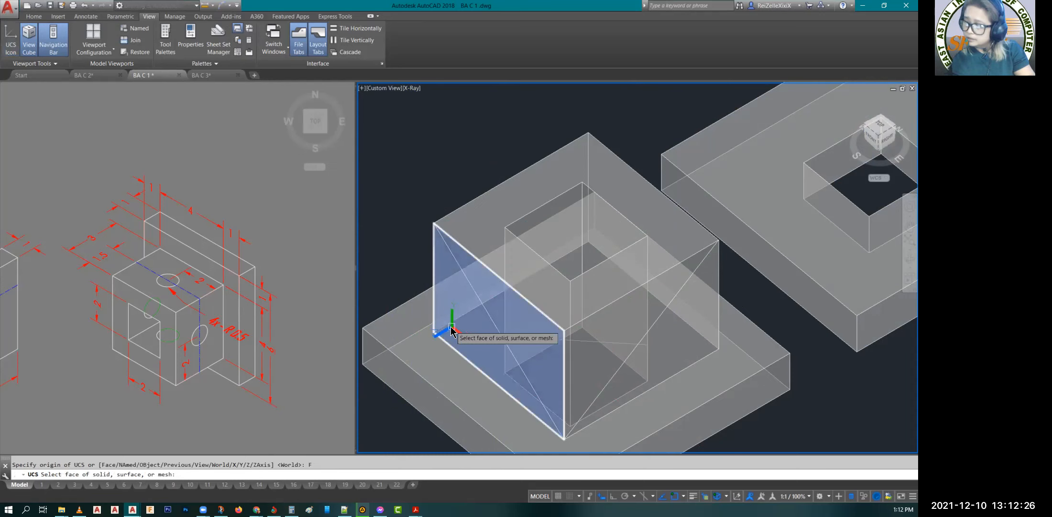
left_click(451, 330)
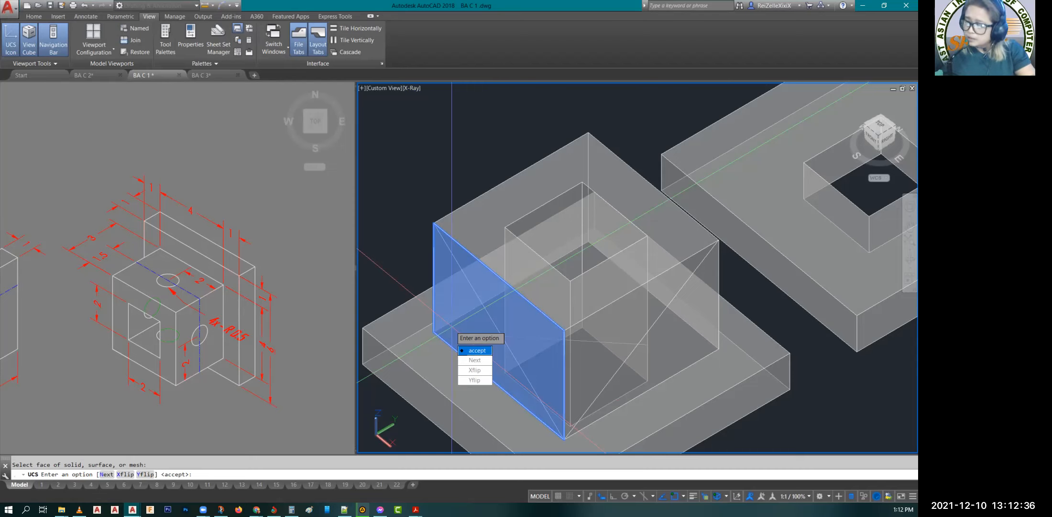
key("Return")
Step: Draw a circle of radius 0.5 centred on the midpoint of the diagonal on the block's left front-facing side face
scroll(458, 318, "up", 2)
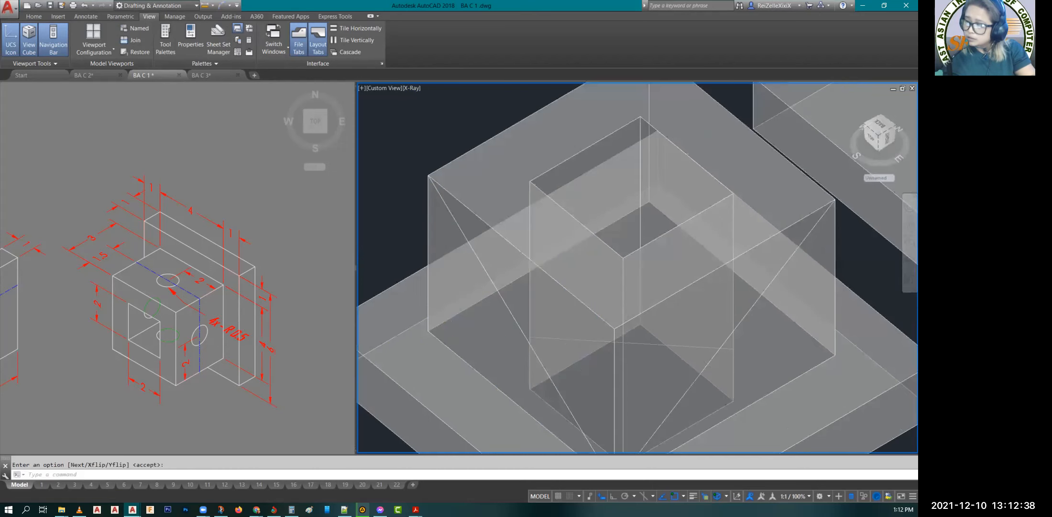
scroll(446, 333, "up", 2)
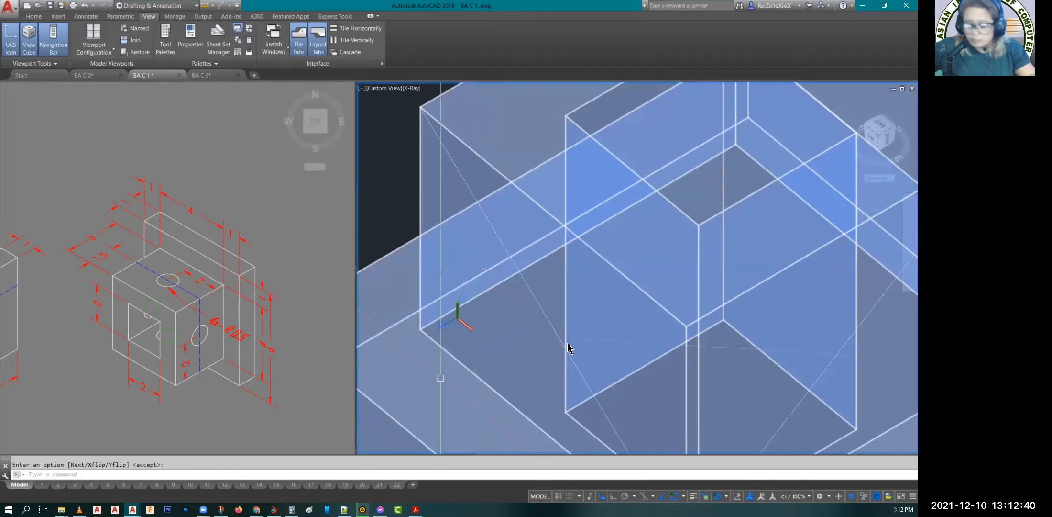
type("c")
key("Return")
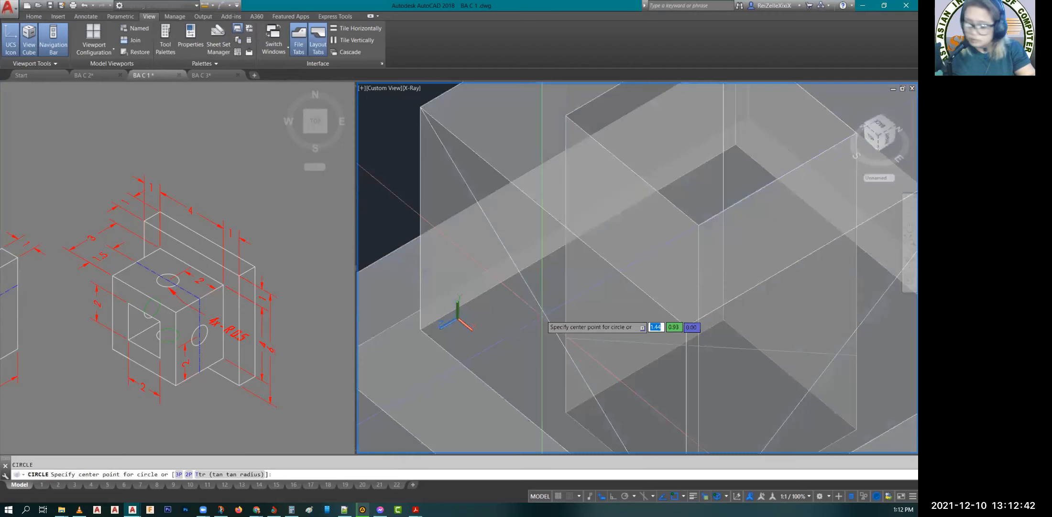
type("MID")
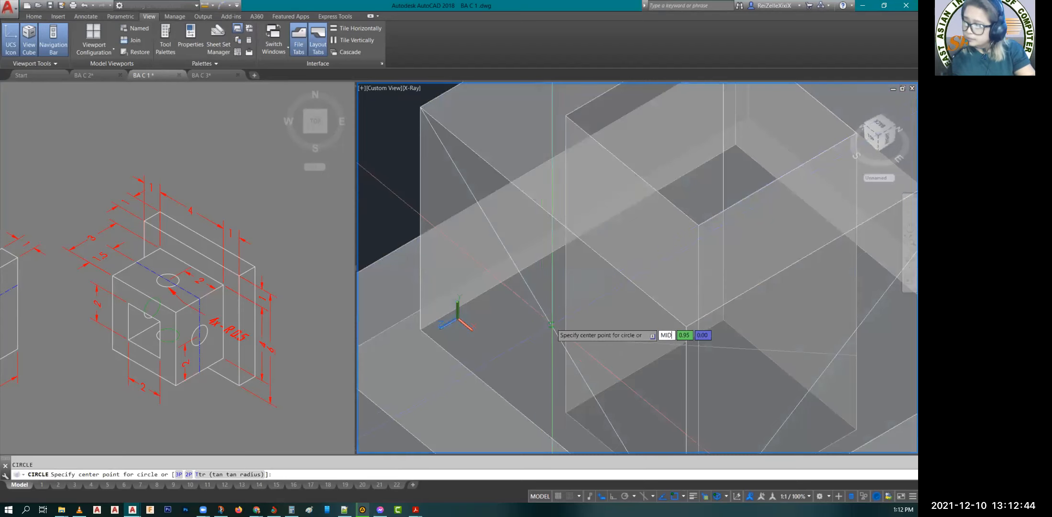
key("Return")
left_click(553, 328)
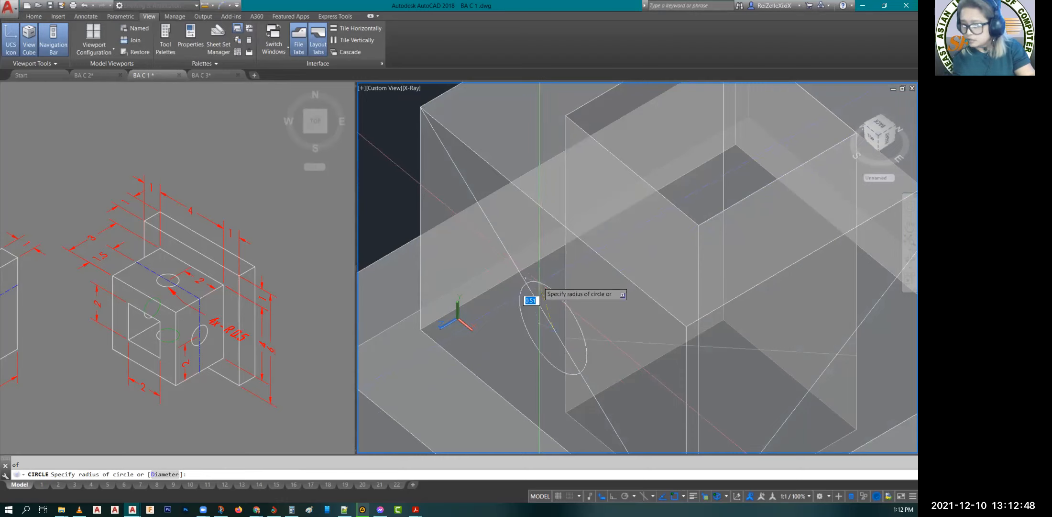
type(".5")
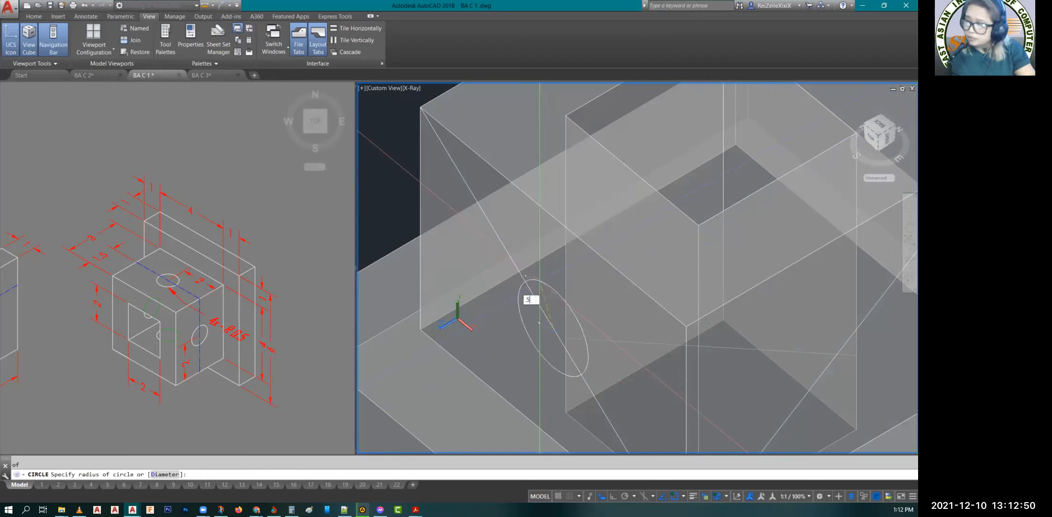
key("Return")
key("Escape")
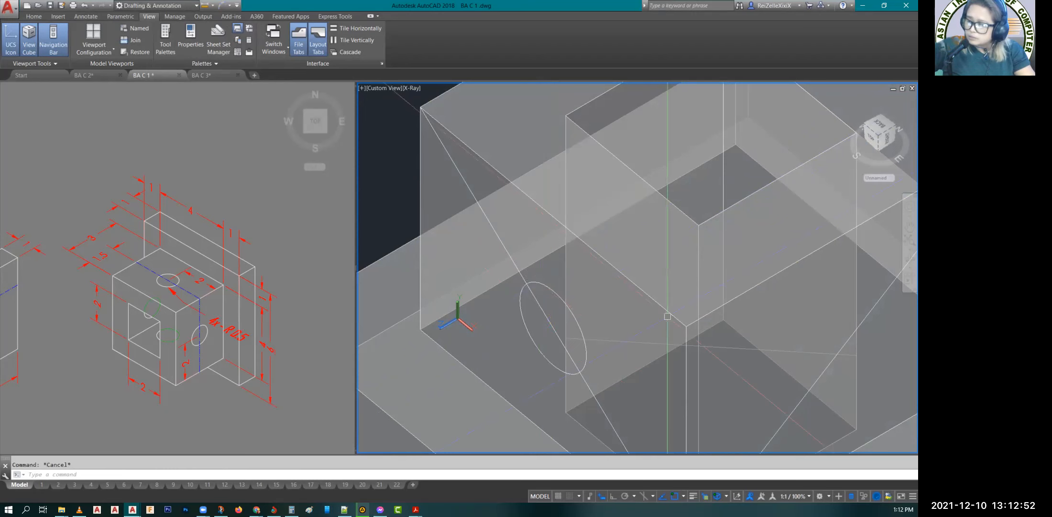
Step: Reset the UCS to World and turn Dynamic UCS back on
scroll(668, 316, "down", 2)
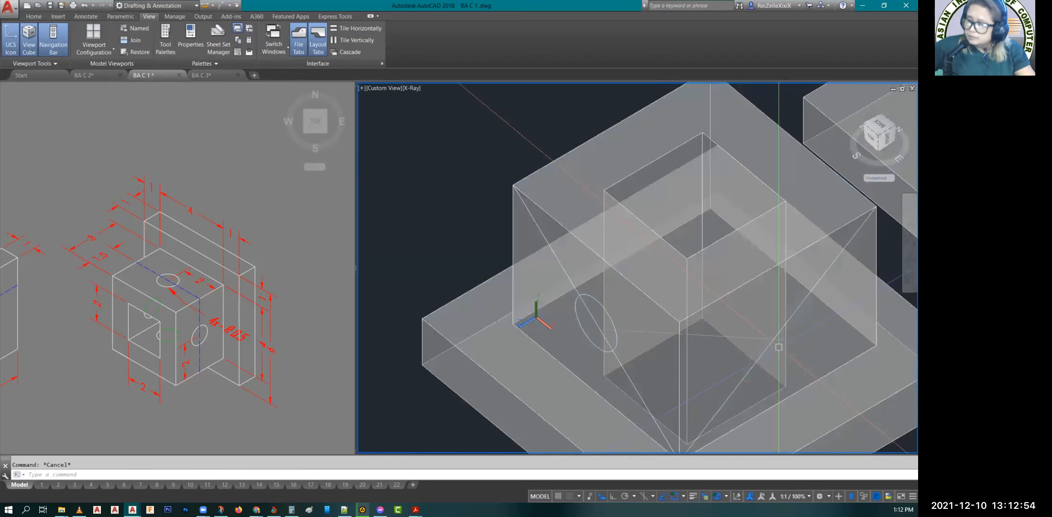
type("UCS")
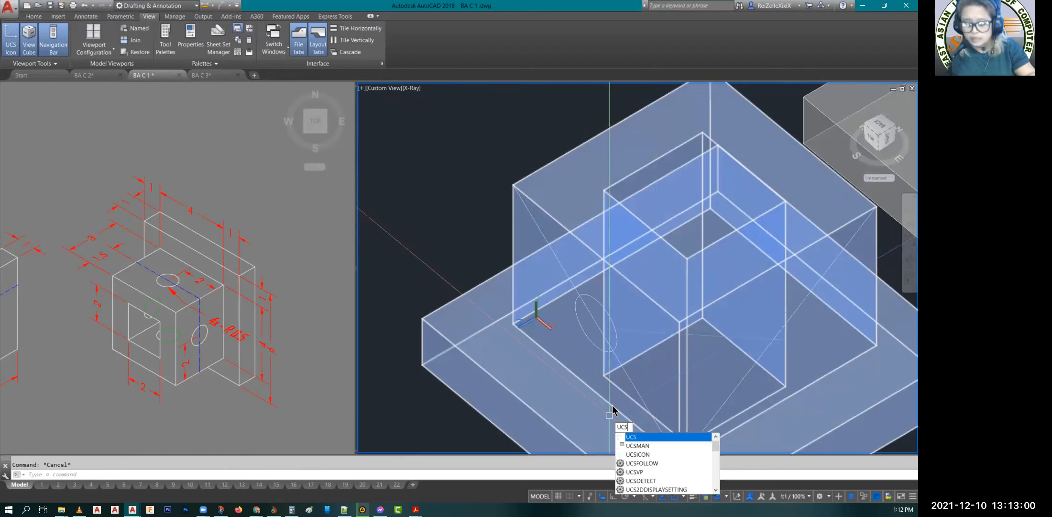
key("Return")
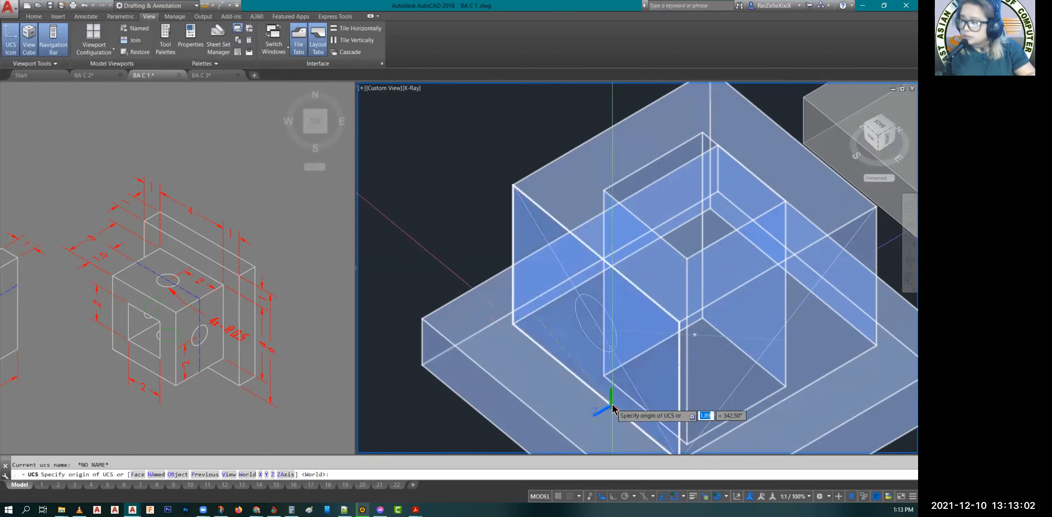
type("W")
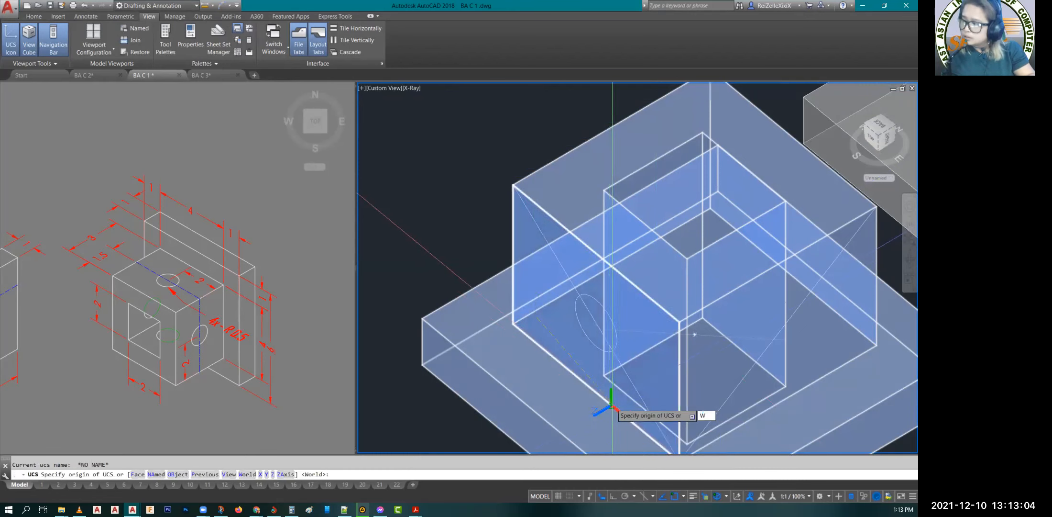
key("Return")
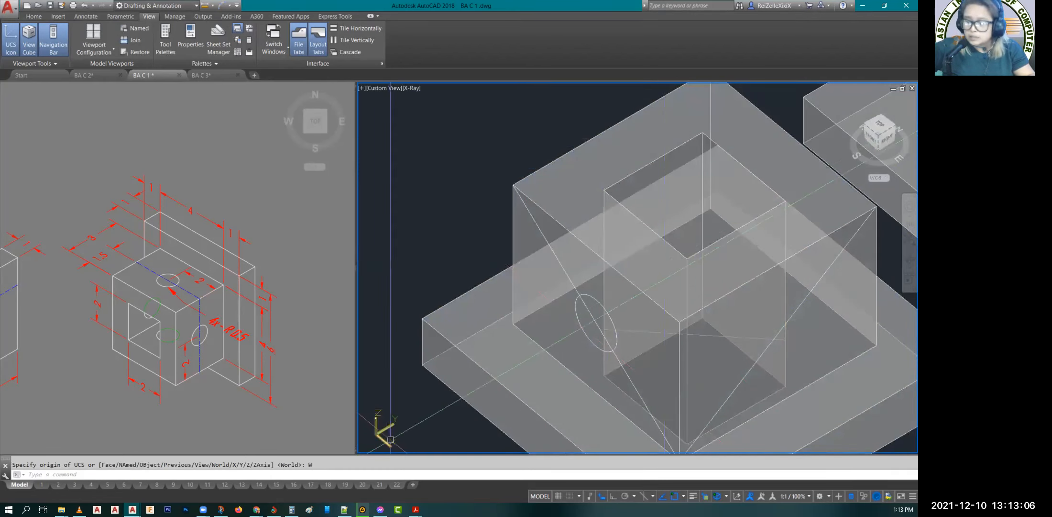
left_click(737, 495)
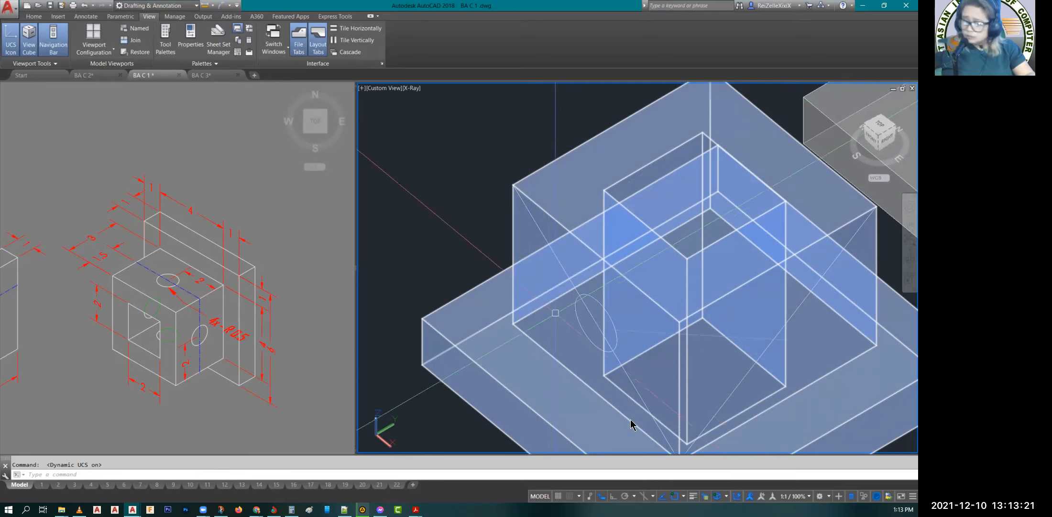
Step: Draw a circle of radius 0.50 on the block's right front-facing side face, centred on its diagonal's midpoint
type("c")
key("Return")
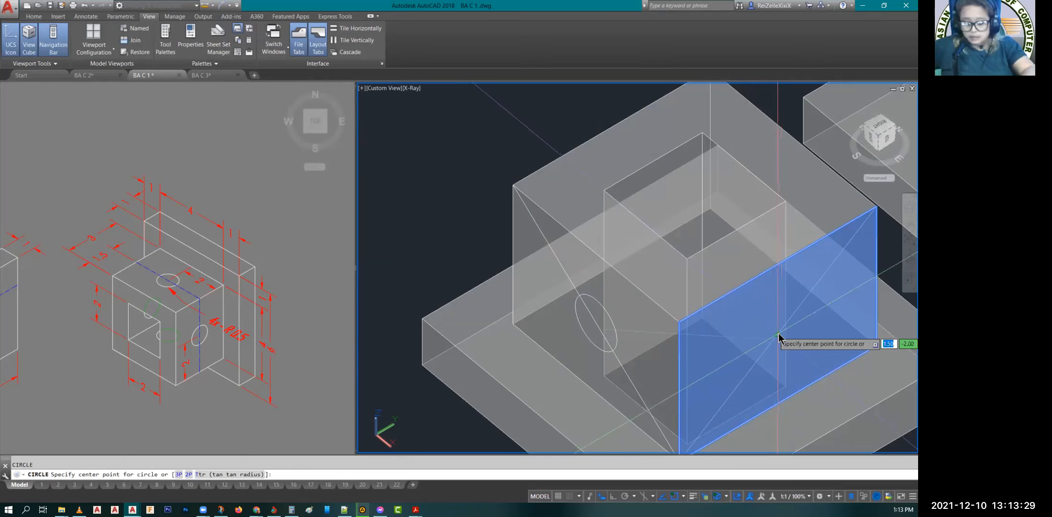
type("MID")
key("Return")
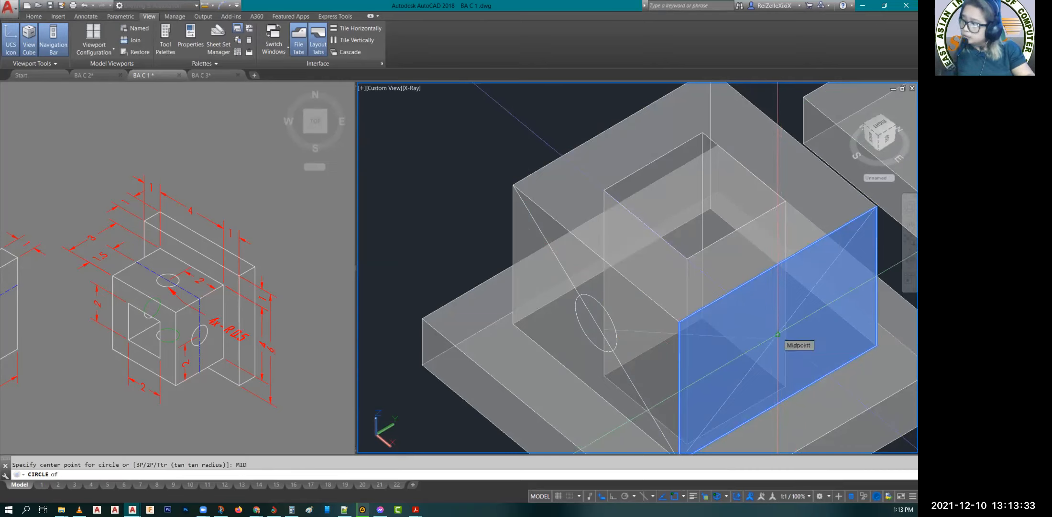
left_click(777, 333)
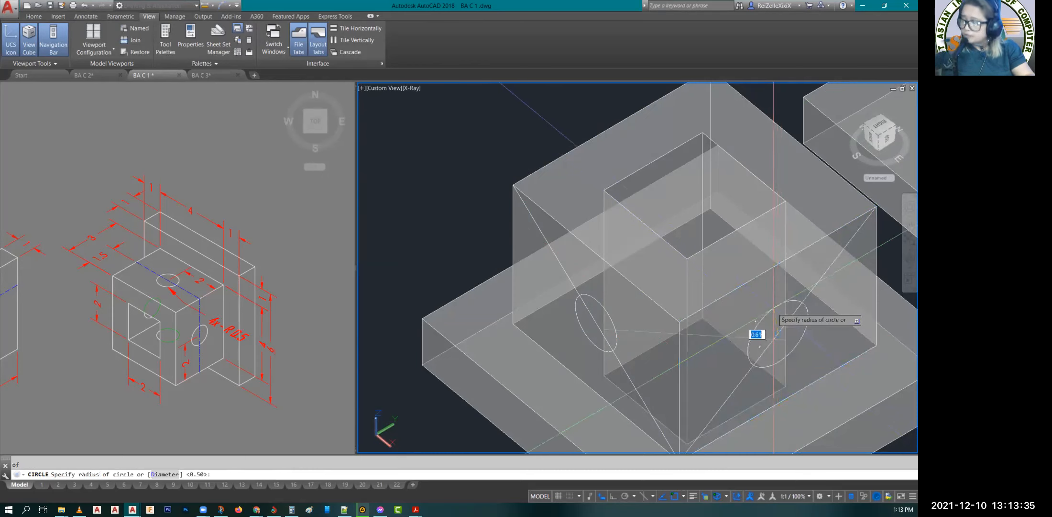
key("Return")
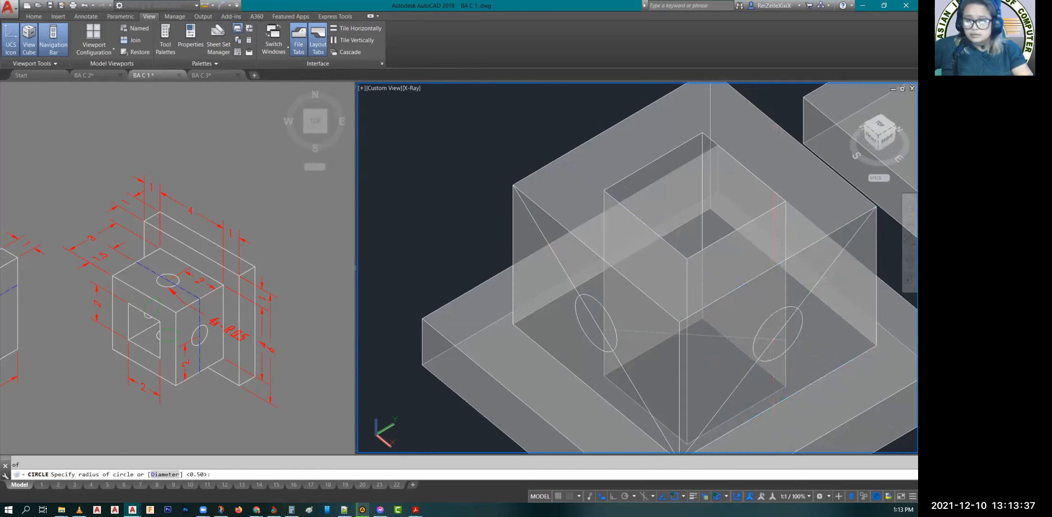
key("Escape")
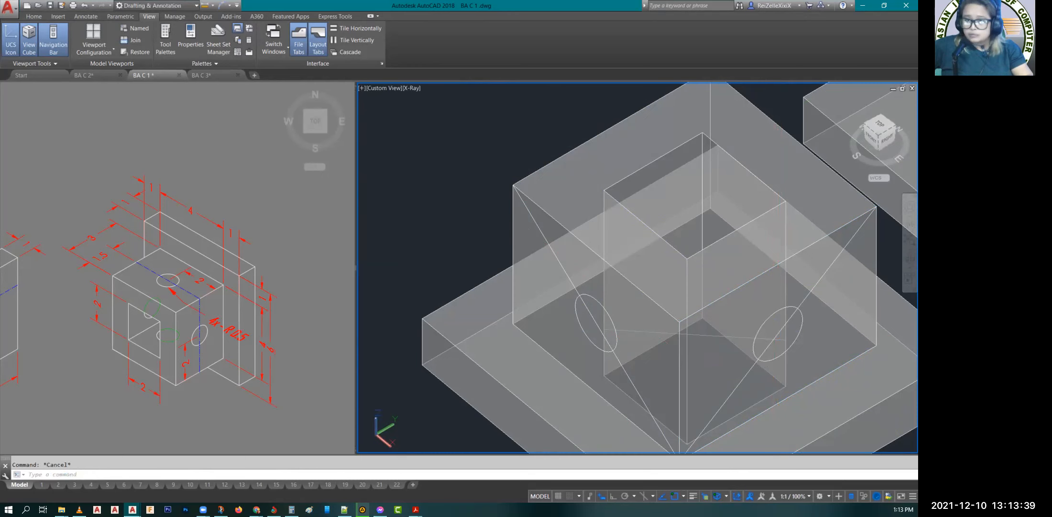
Step: Erase the two diagonal lines on the block's front-facing side faces
left_click(572, 284)
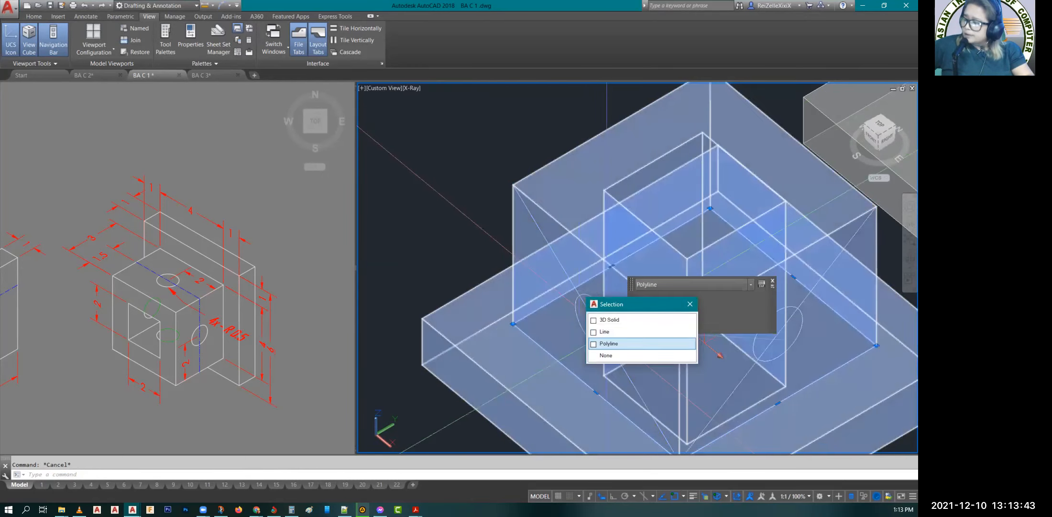
left_click(632, 331)
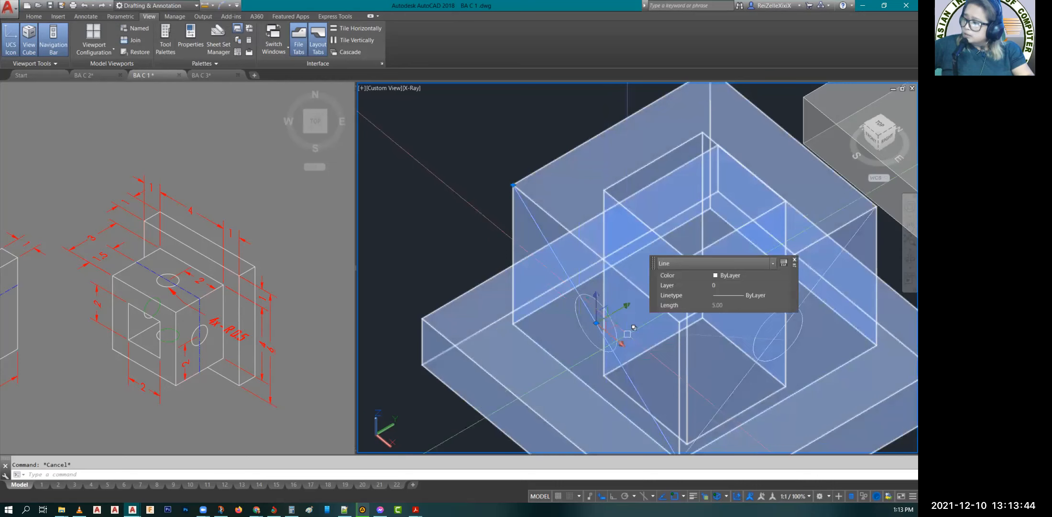
left_click(764, 444)
left_click(771, 436)
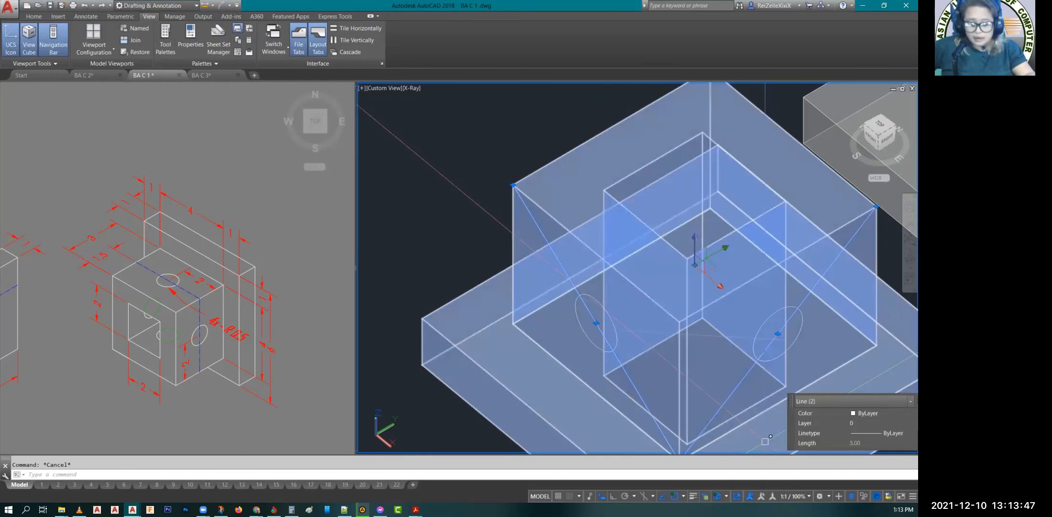
type("E")
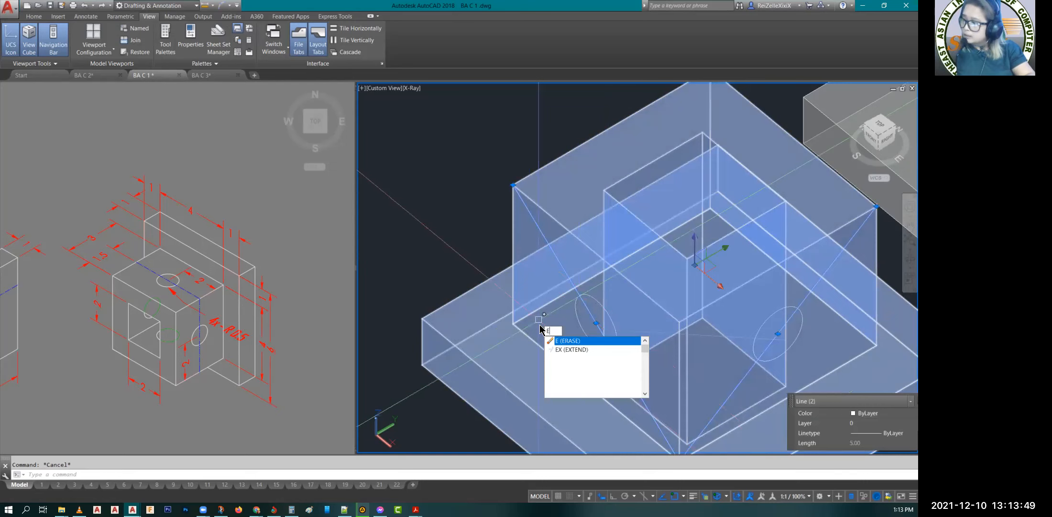
key("Return")
key("Escape")
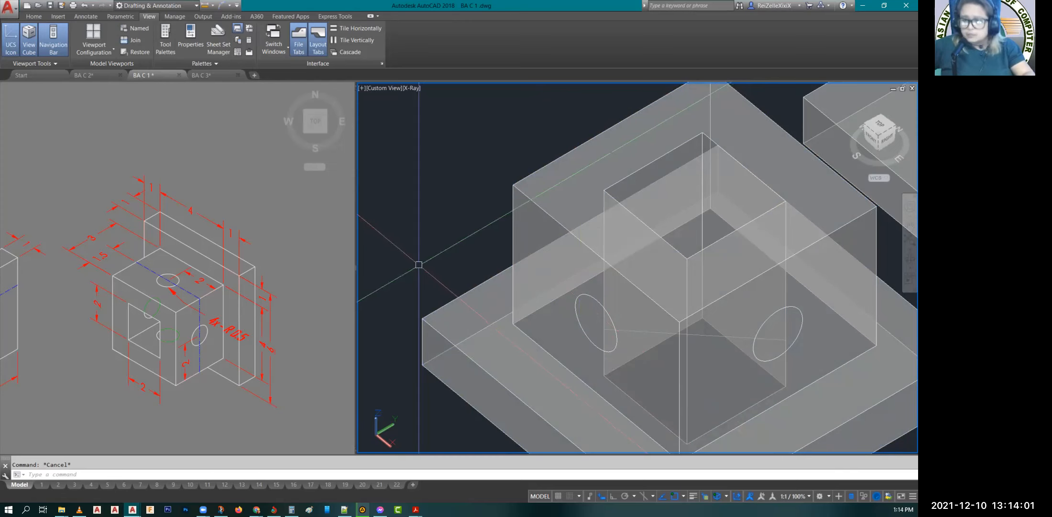
Step: Extrude the circle on the block's left front-facing side face through the whole block and past its far side
type("EXT")
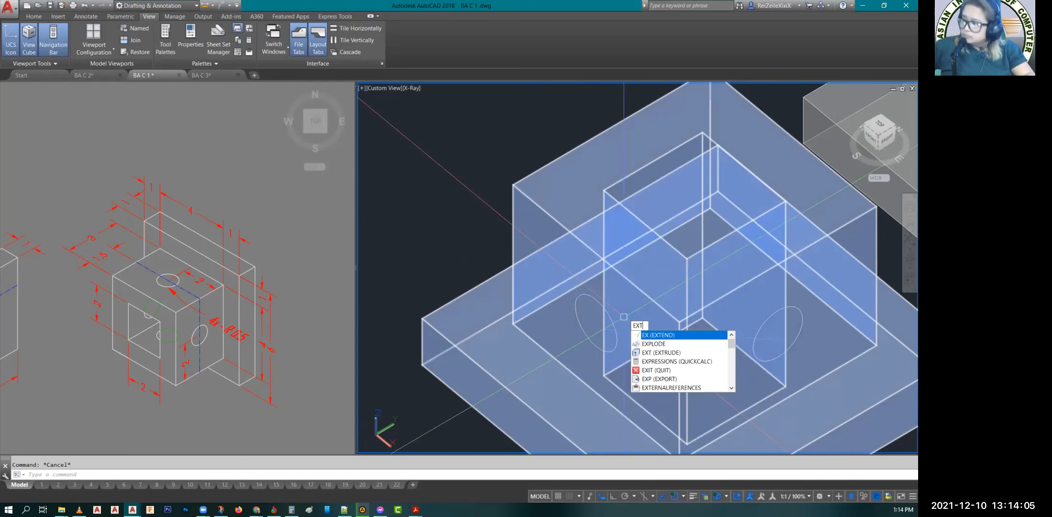
key("Return")
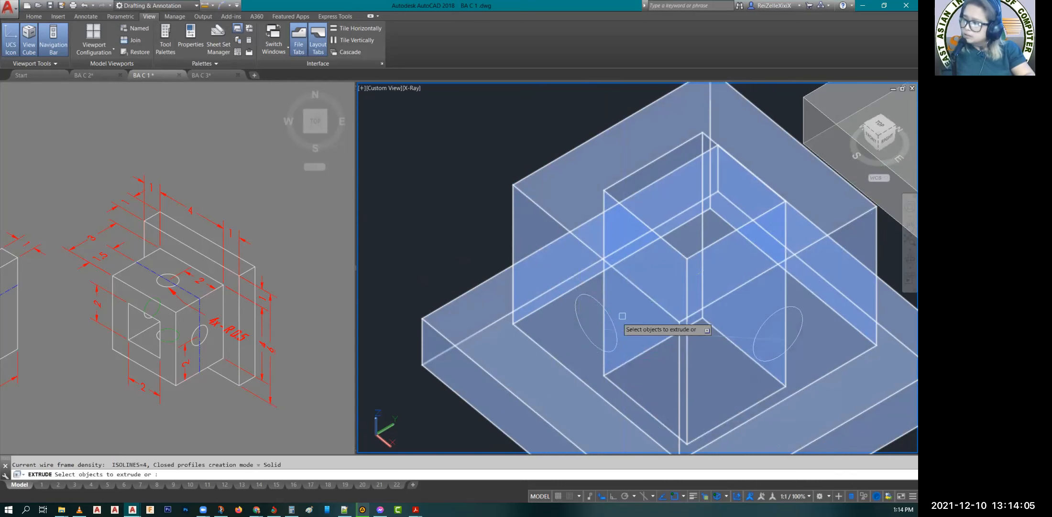
left_click(630, 345)
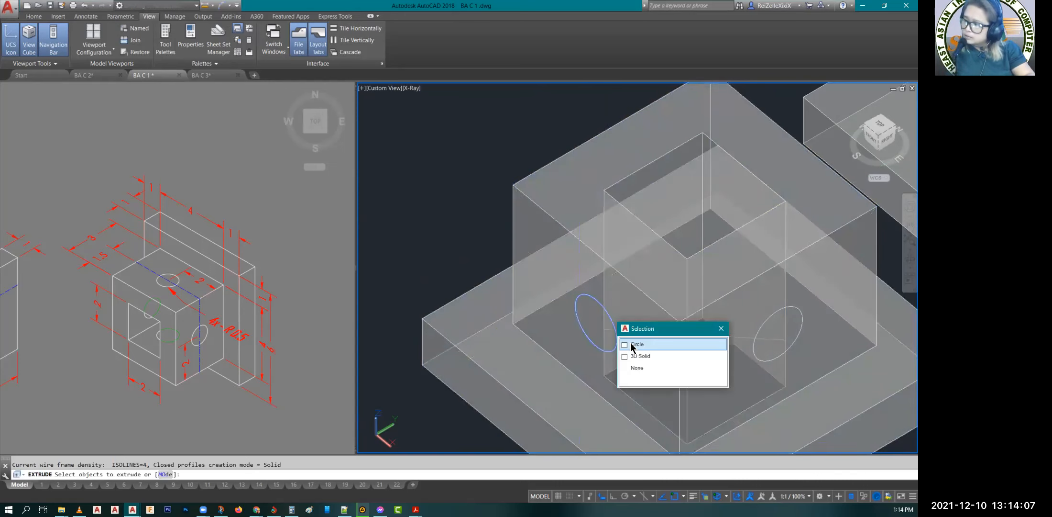
left_click(632, 343)
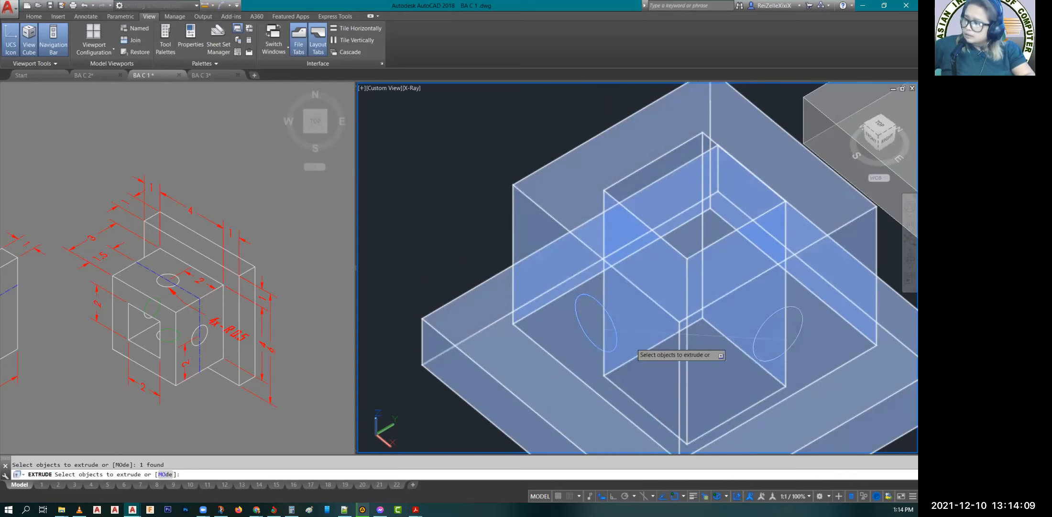
key("Return")
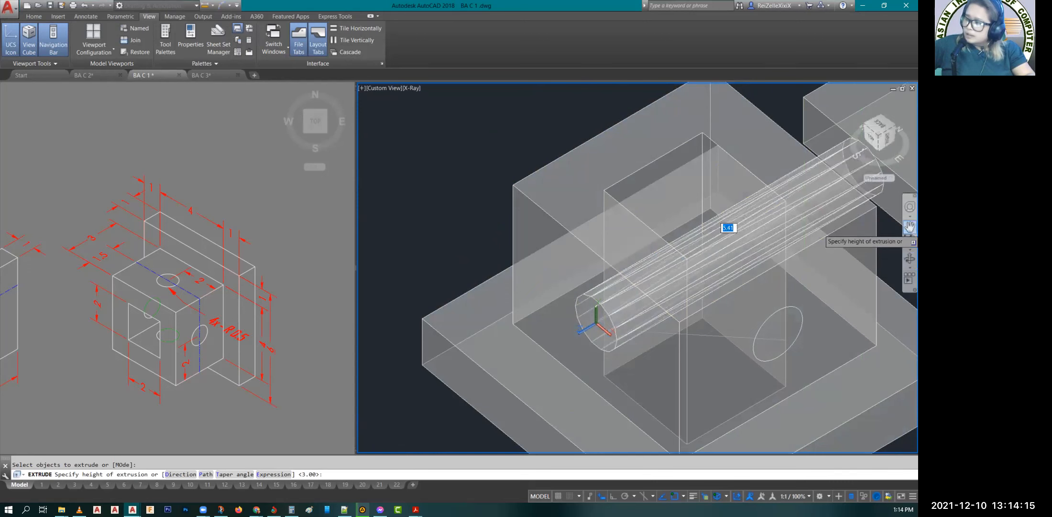
left_click(909, 226)
left_click_drag(883, 236, 766, 271)
right_click(795, 298)
left_click(813, 303)
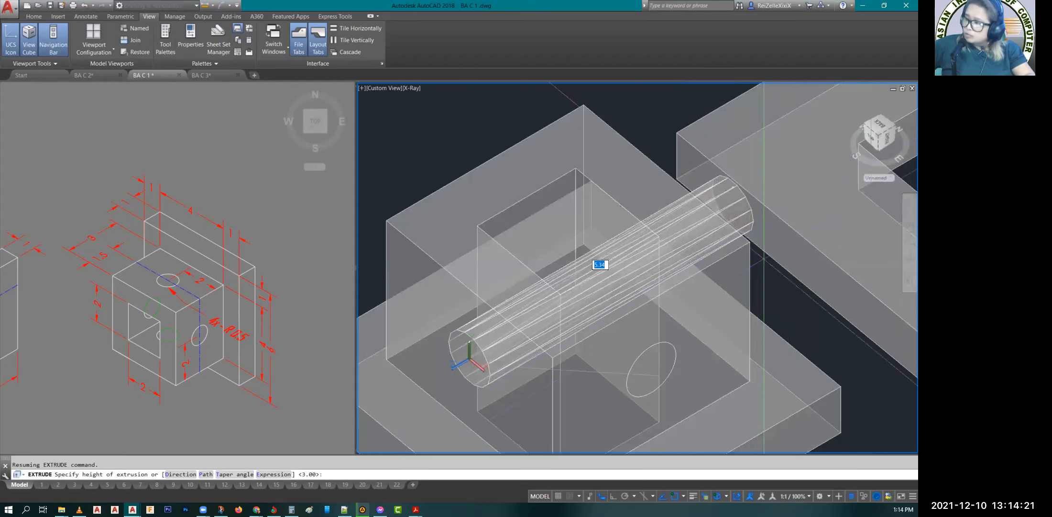
left_click(763, 258)
key("Escape")
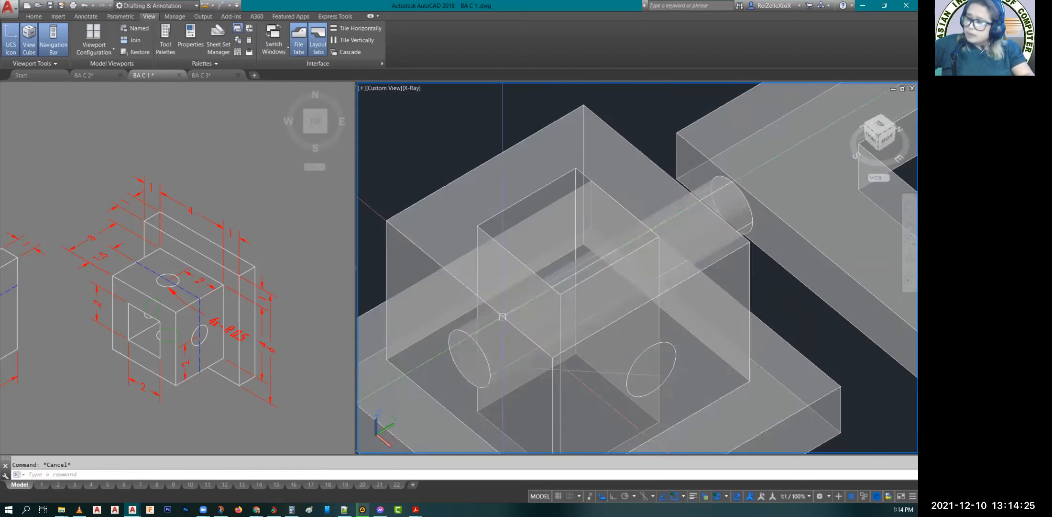
Step: Switch the model viewport's visual style from X-Ray to Hidden
left_click(412, 89)
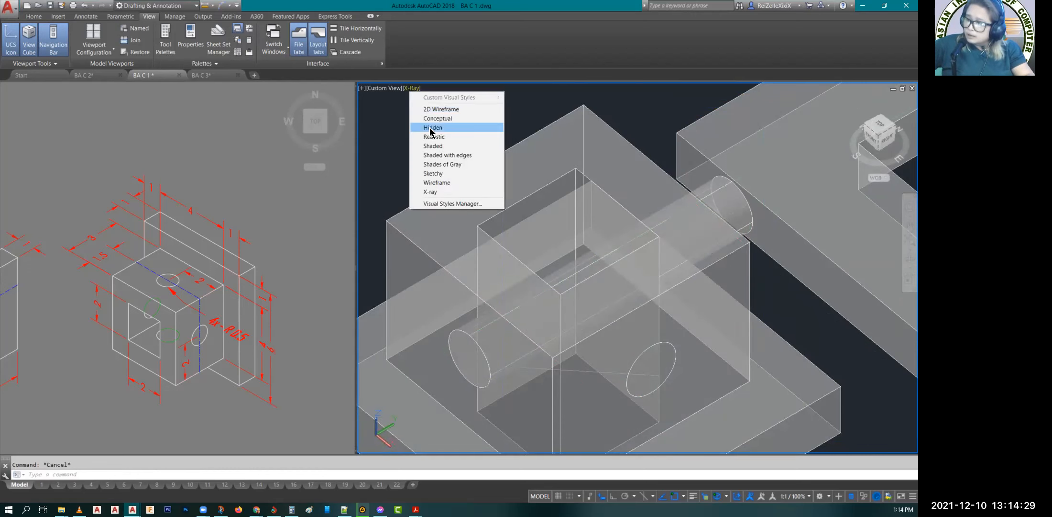
left_click(432, 127)
key("Escape")
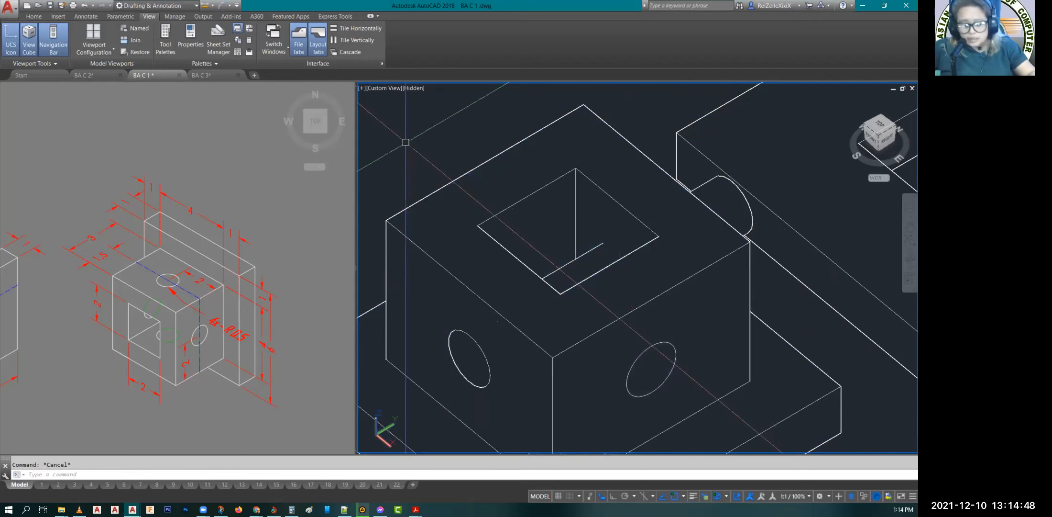
Step: Subtract the extruded cylinder from the block to cut the round hole through both opposite side walls
type("SU")
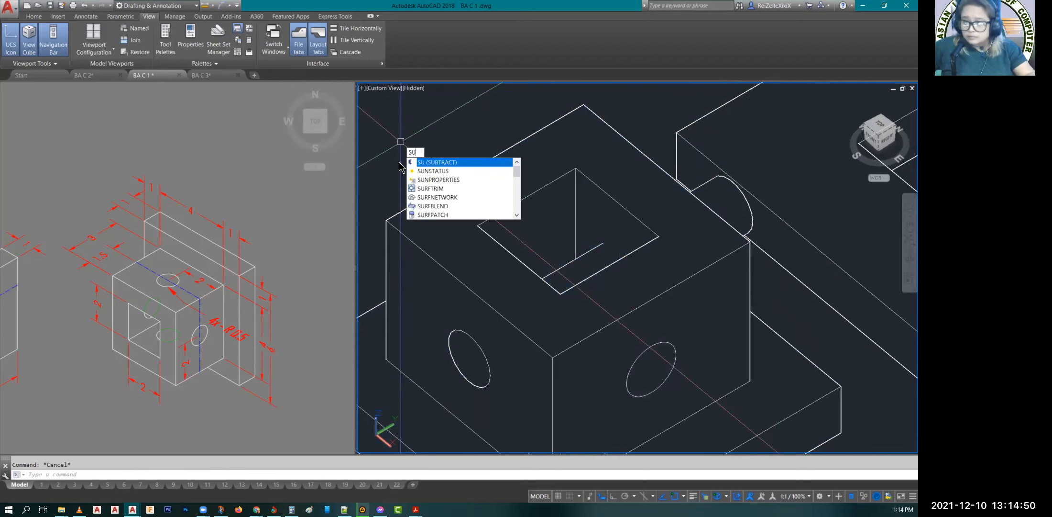
key("Return")
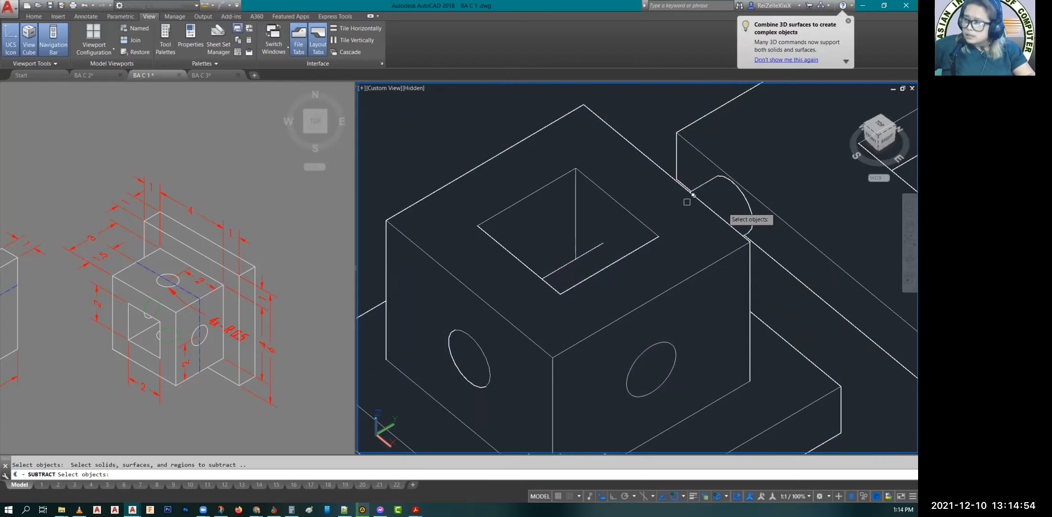
left_click(782, 268)
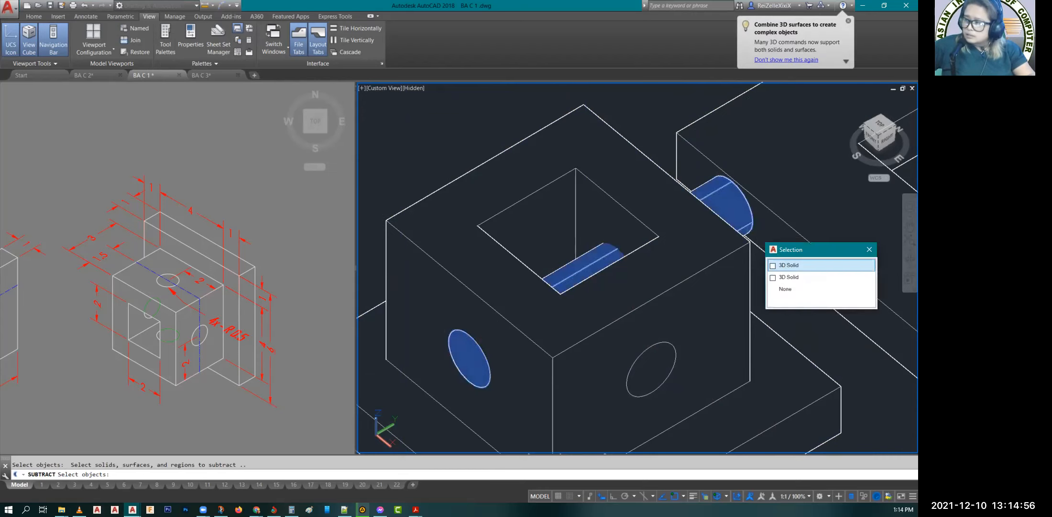
left_click(783, 264)
key("Escape")
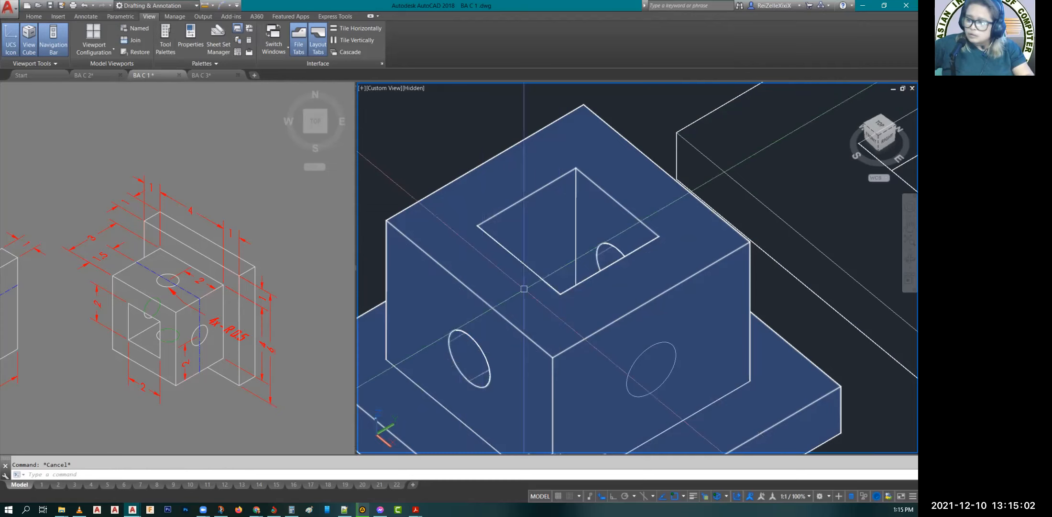
Step: Presspull the circle on the block's right front-facing side face through the whole block to cut the second cross hole
type("F")
type("RES")
key("Return")
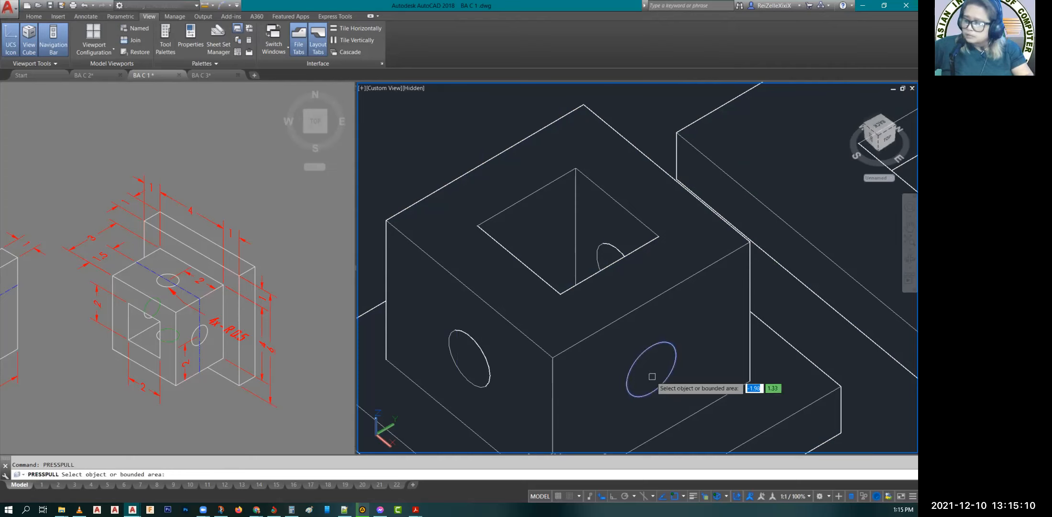
left_click(652, 377)
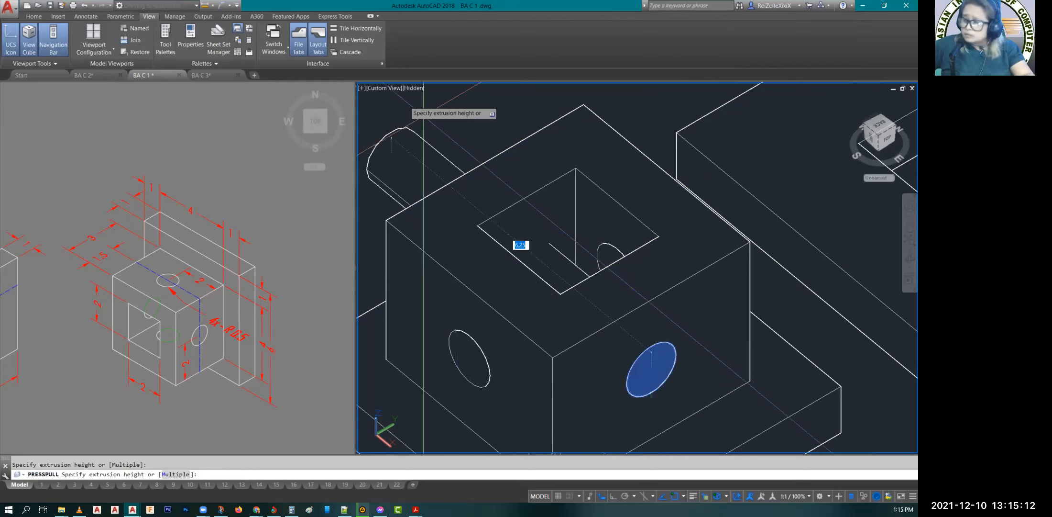
key("Return")
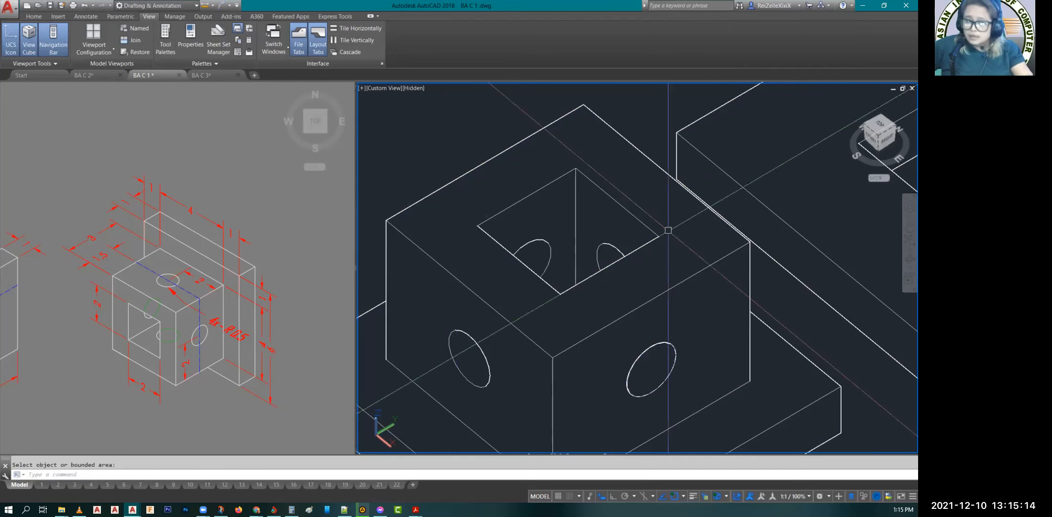
scroll(669, 234, "down", 4)
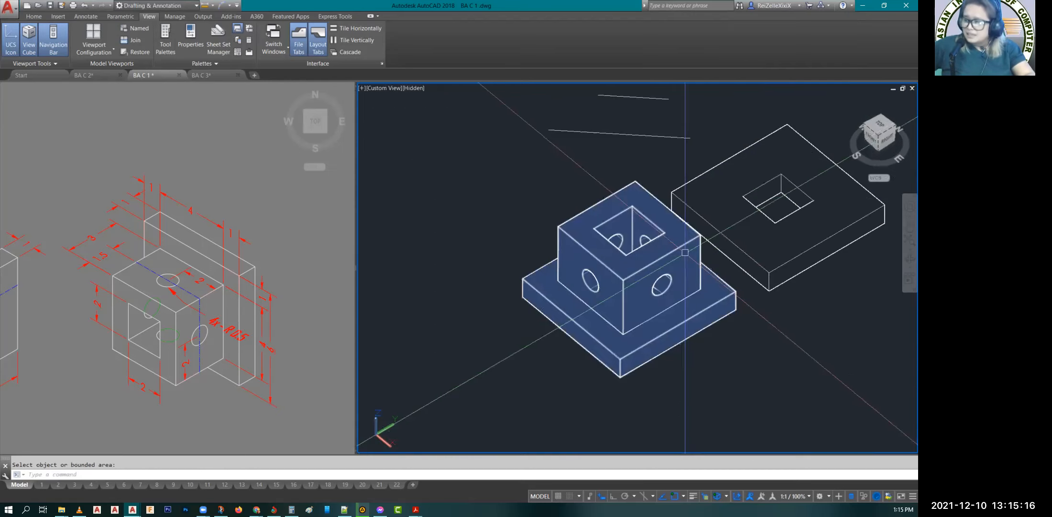
key("Escape")
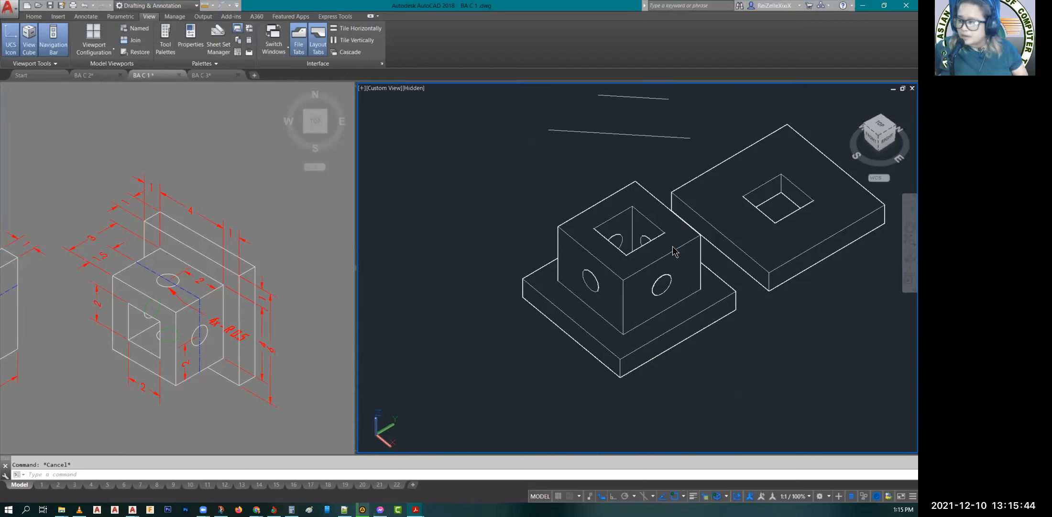
Step: Rotate the solid a quarter turn about the X axis with 3DROTATE and Ortho on, so the plate stands upright behind the block
left_click(636, 319)
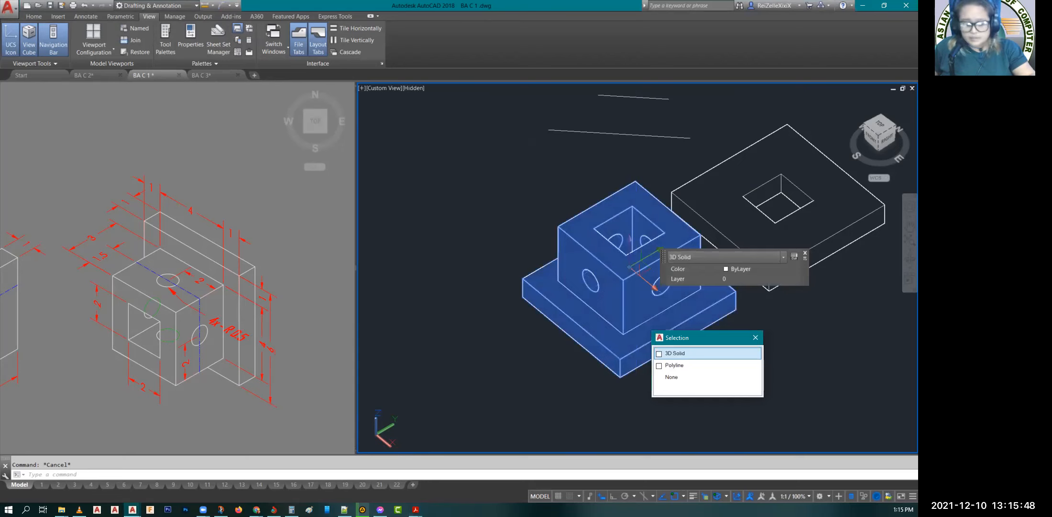
left_click(675, 353)
type("3DRO")
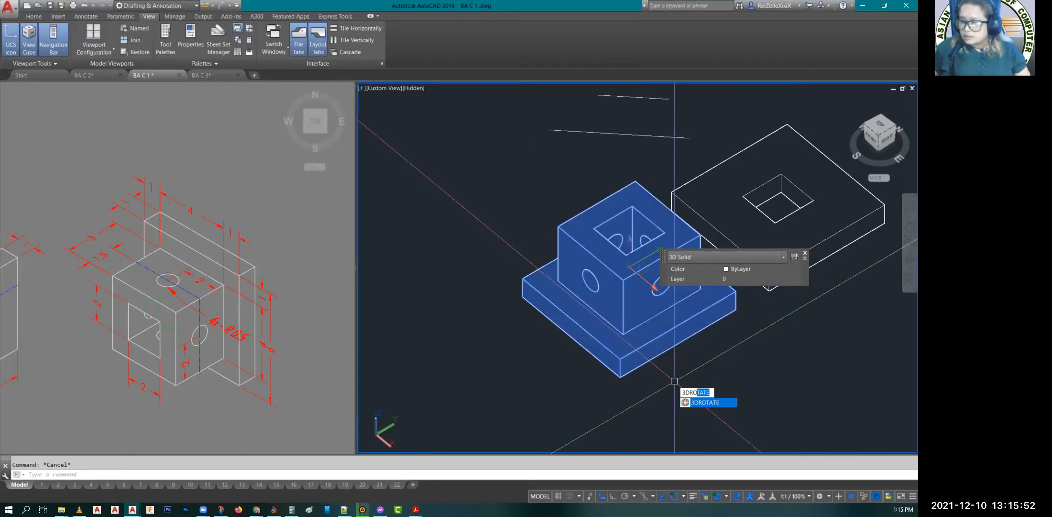
key("Return")
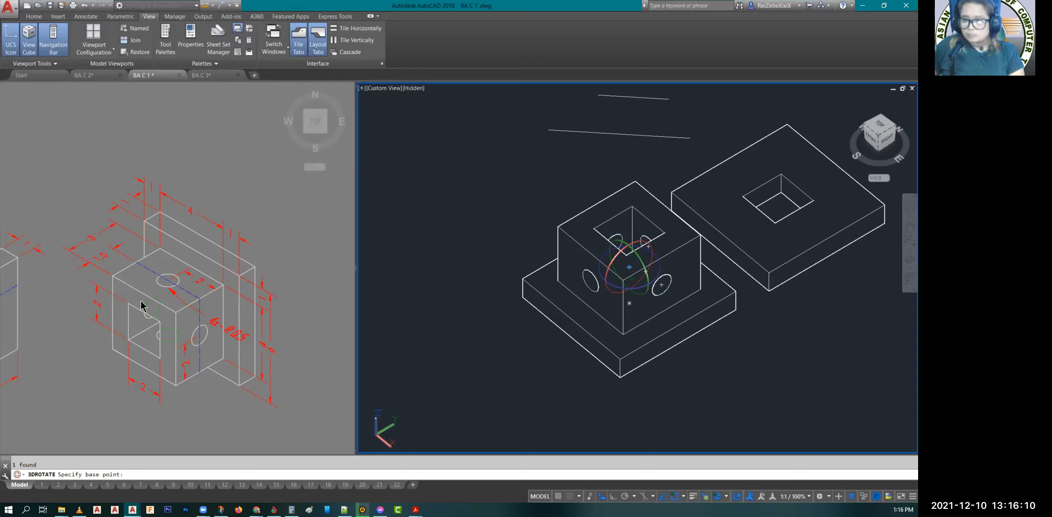
left_click(616, 258)
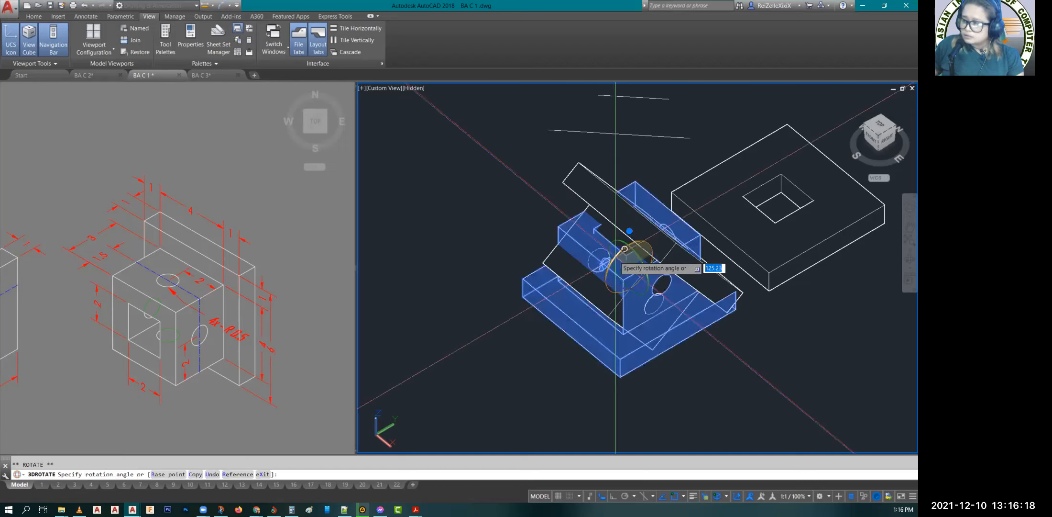
left_click(613, 497)
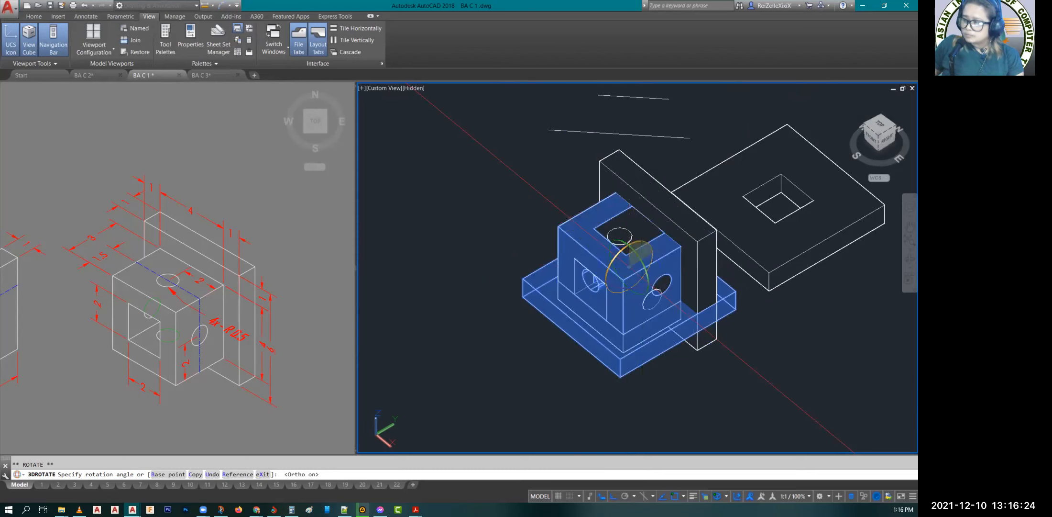
left_click(684, 143)
key("Return")
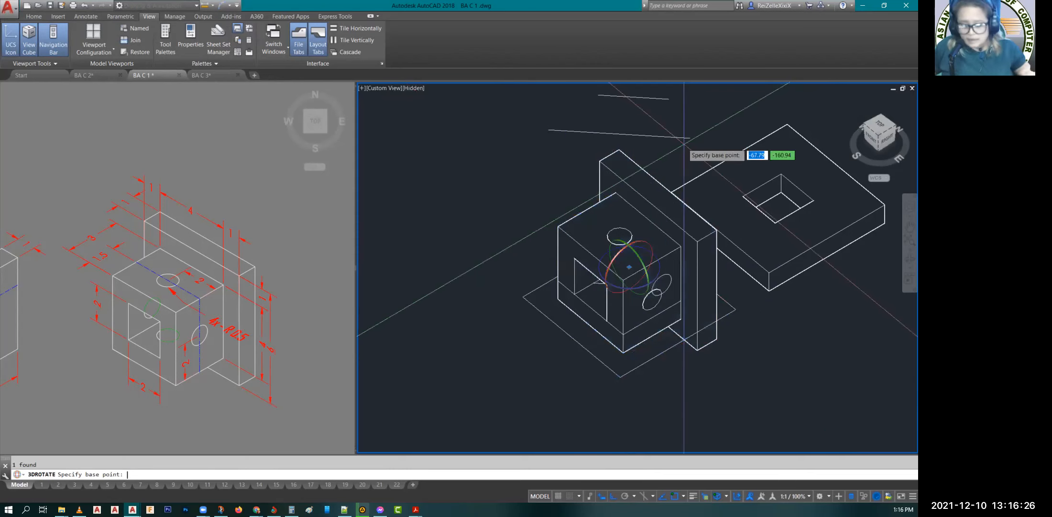
key("Escape")
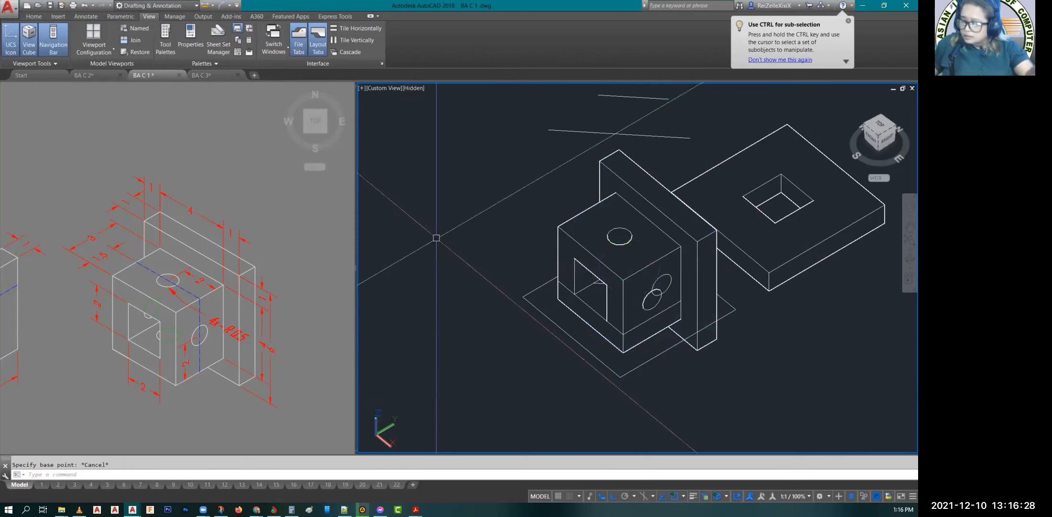
key("Escape")
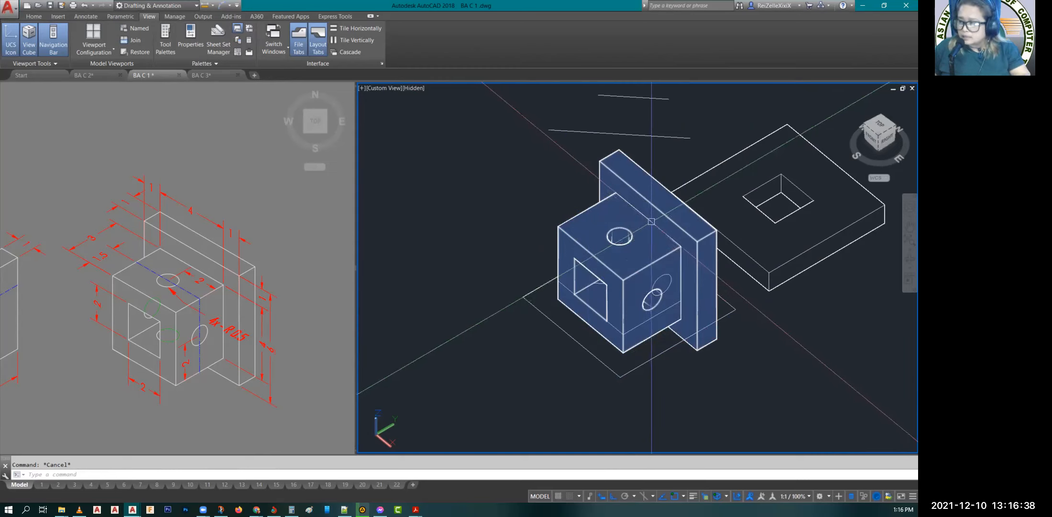
Step: Move the rotated solid clear of the leftover construction outlines, with Ortho turned off
left_click(654, 242)
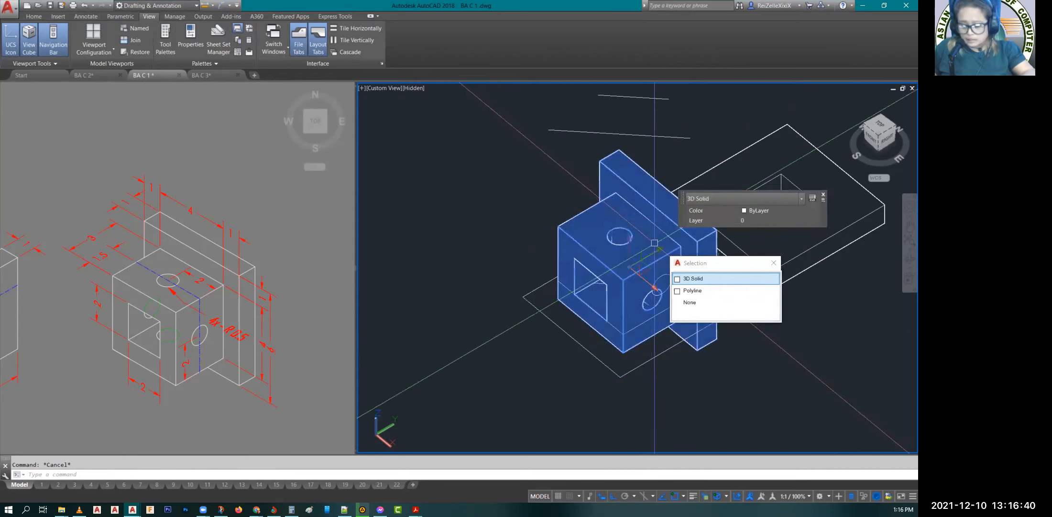
left_click(703, 279)
type("M")
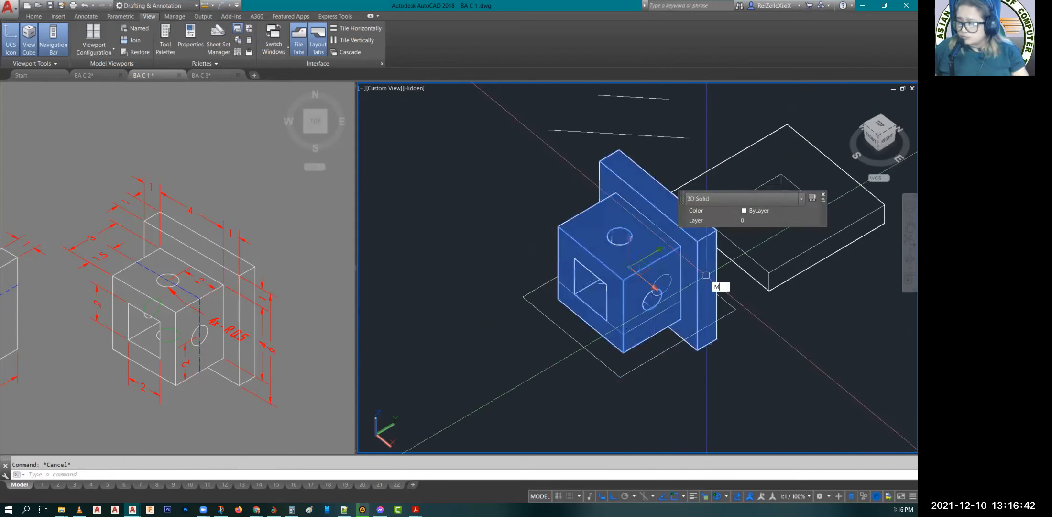
key("Return")
left_click(652, 300)
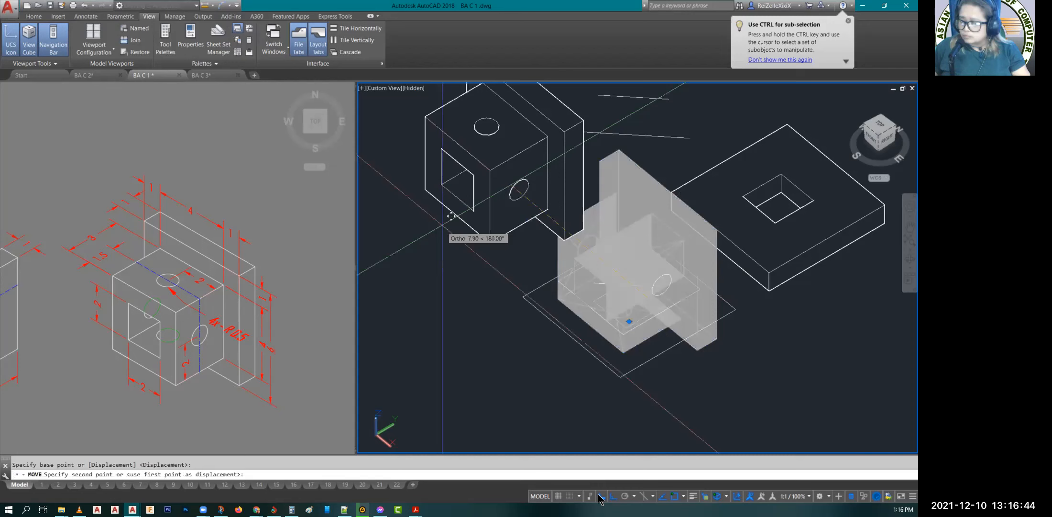
key("F8")
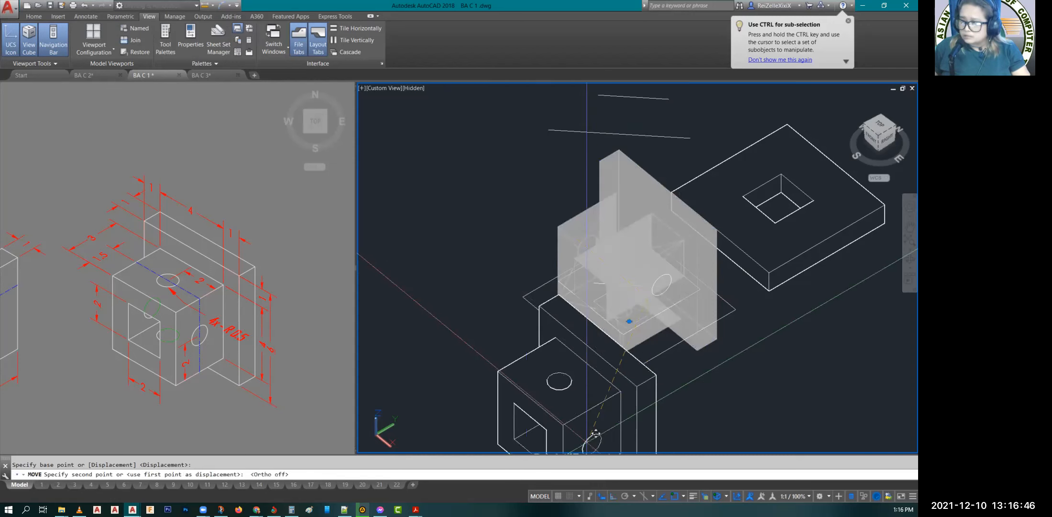
left_click(441, 189)
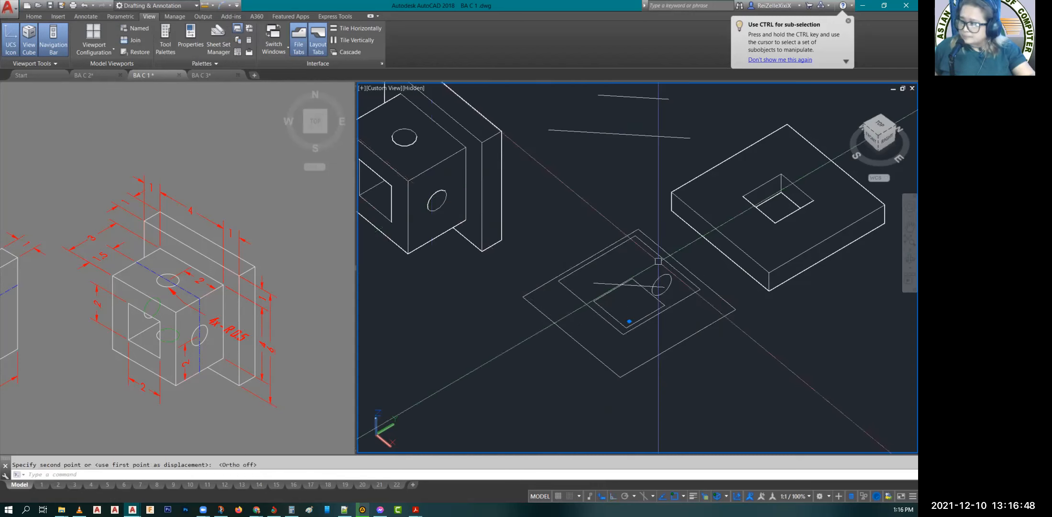
key("Escape")
Step: Erase the leftover construction rectangles, lines and circle between the finished solid and the separate plate
left_click(908, 259)
left_click_drag(715, 369, 674, 360)
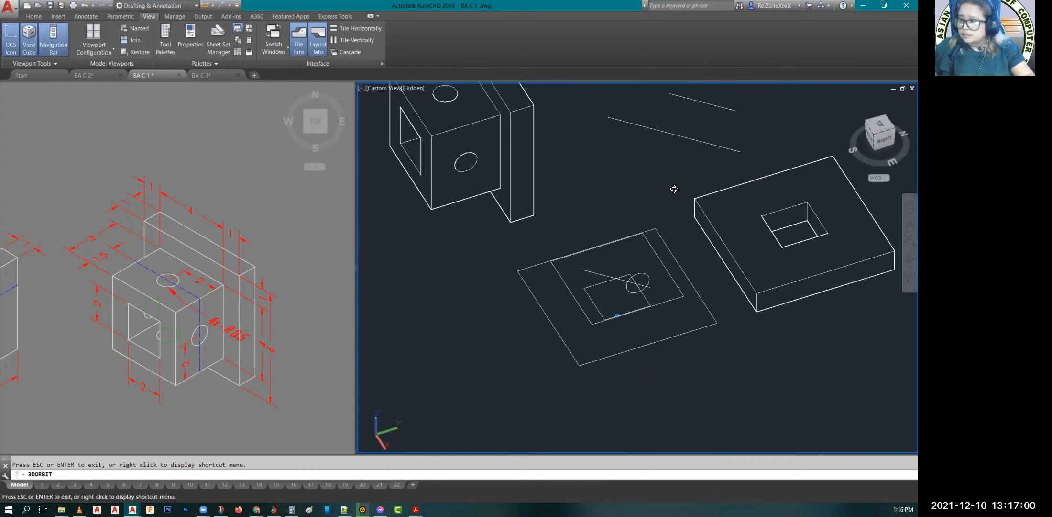
left_click_drag(675, 189, 657, 164)
key("Escape")
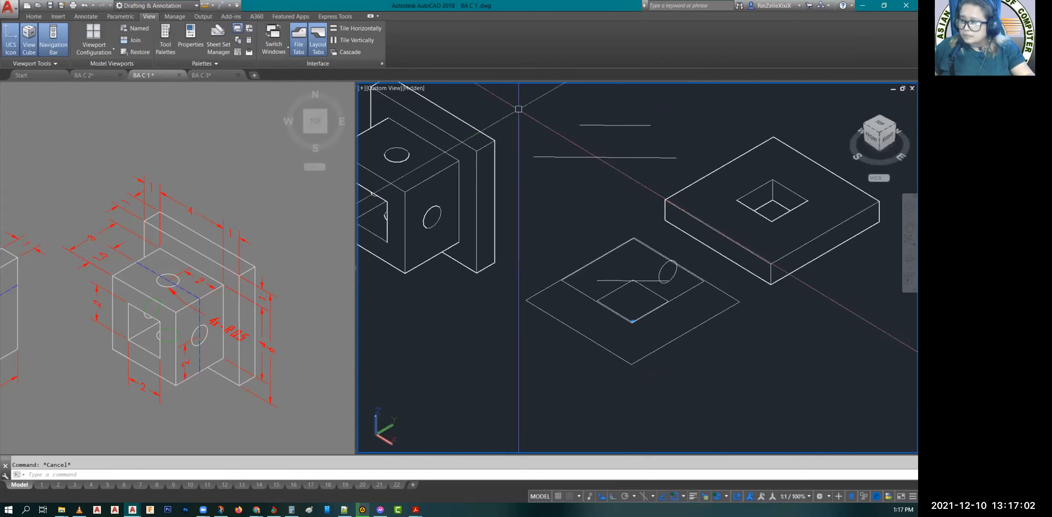
left_click(507, 97)
left_click(790, 425)
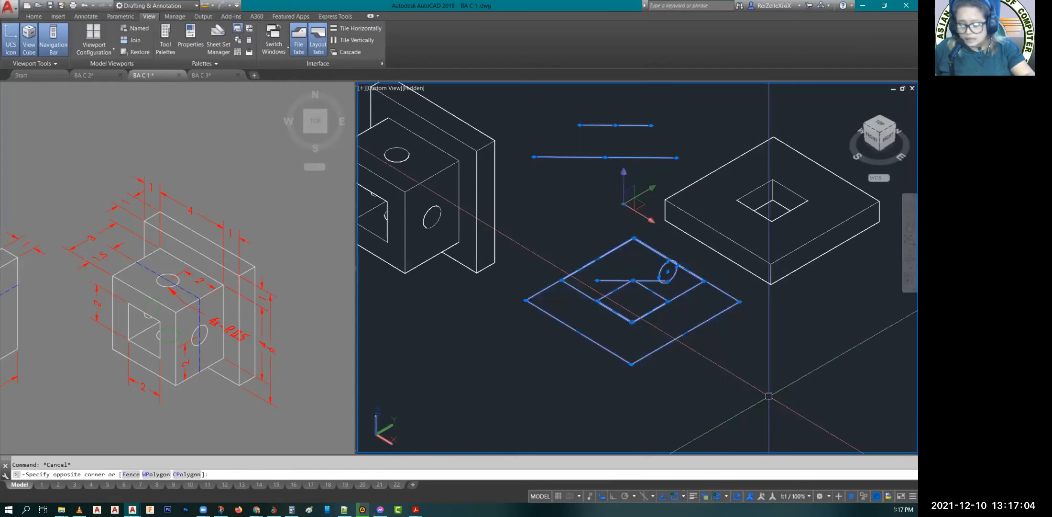
key("Delete")
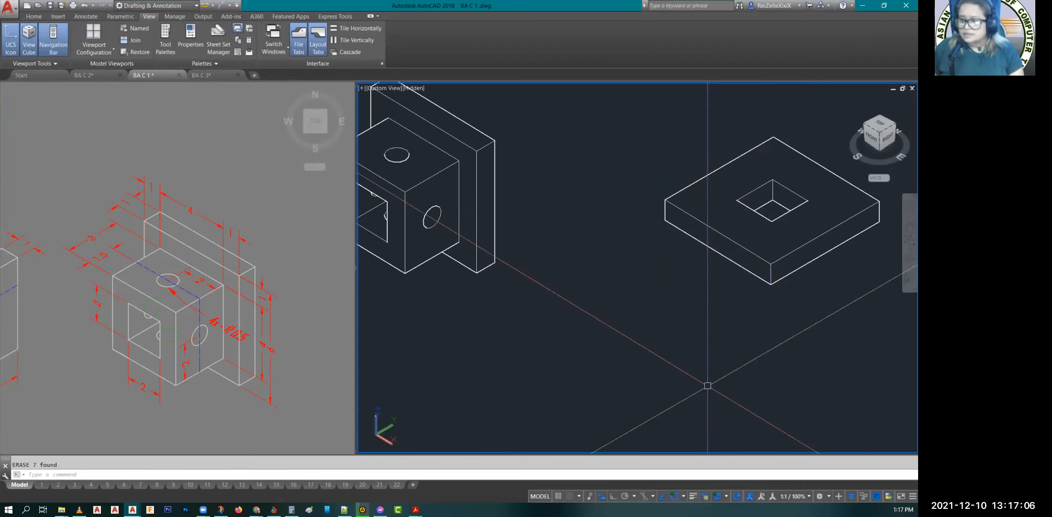
Step: Set the model viewport showing the finished solid and the separate plate to the SE Isometric view
scroll(599, 282, "down", 4)
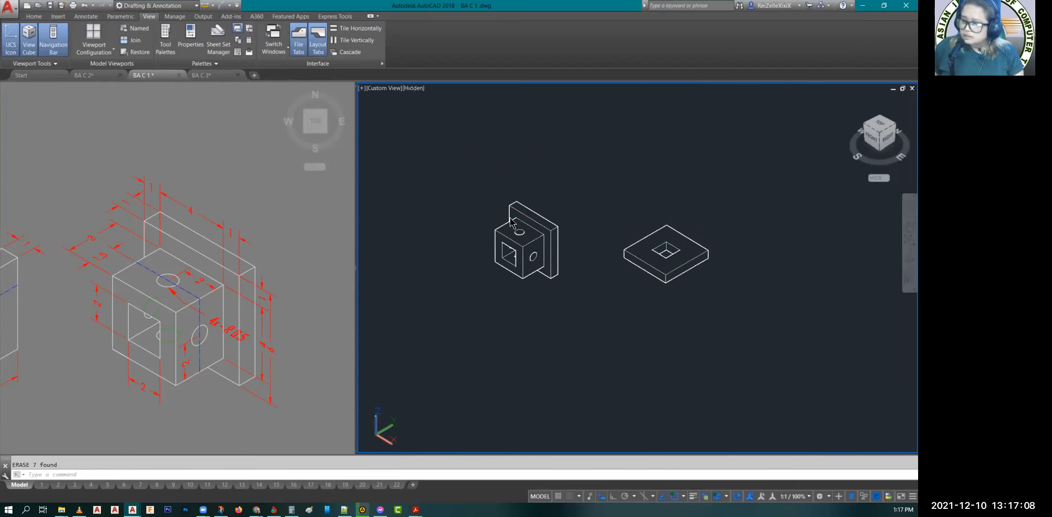
key("ctrl+r")
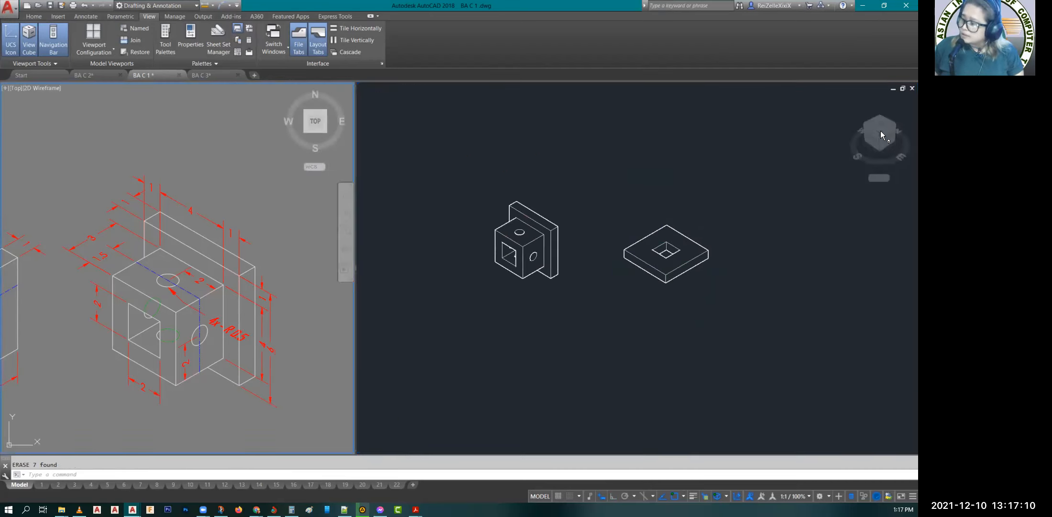
left_click(758, 195)
scroll(566, 242, "down", 2)
scroll(470, 238, "down", 2)
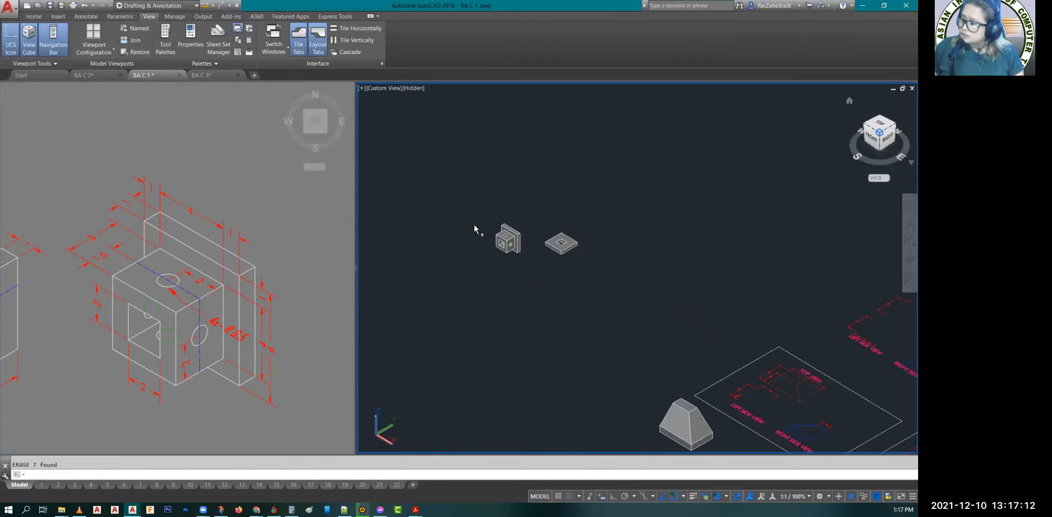
left_click(879, 132)
key("Escape")
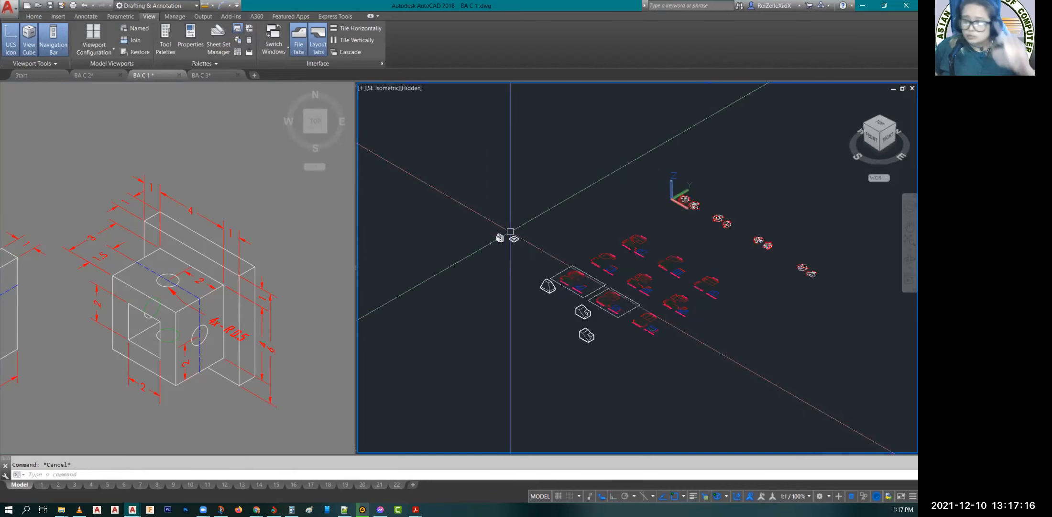
Step: Zoom a window around the finished block solid and display it in the X-Ray visual style
type("z")
key("Return")
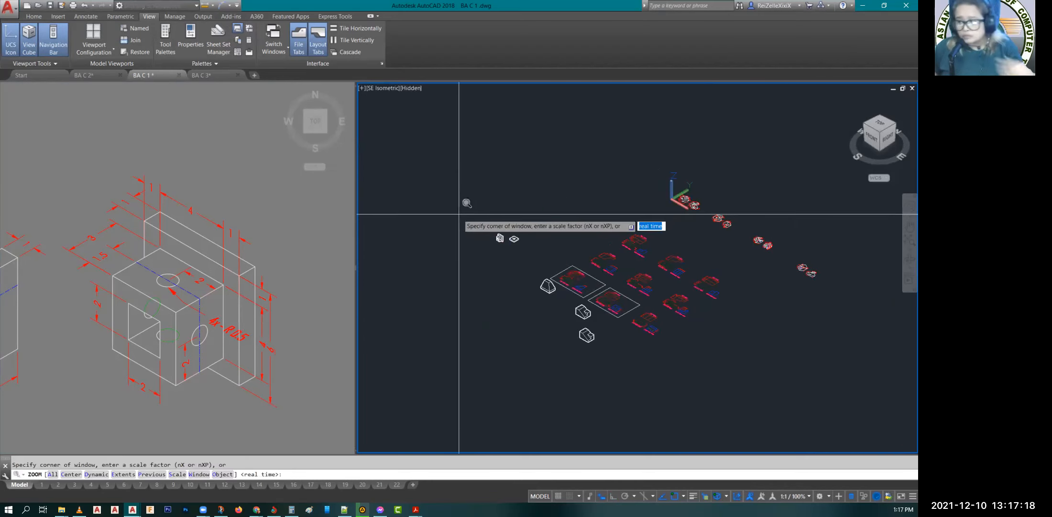
key("Escape")
type("z")
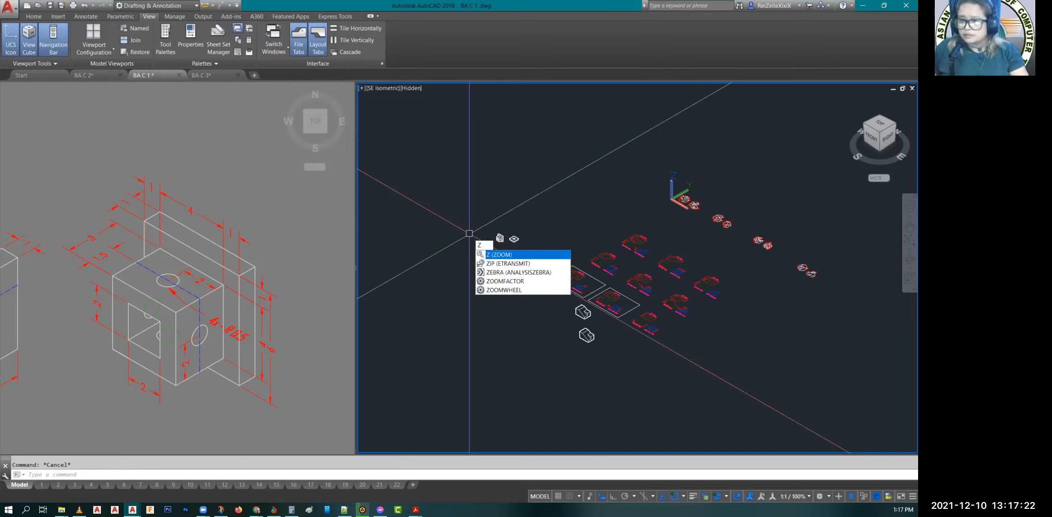
key("Return")
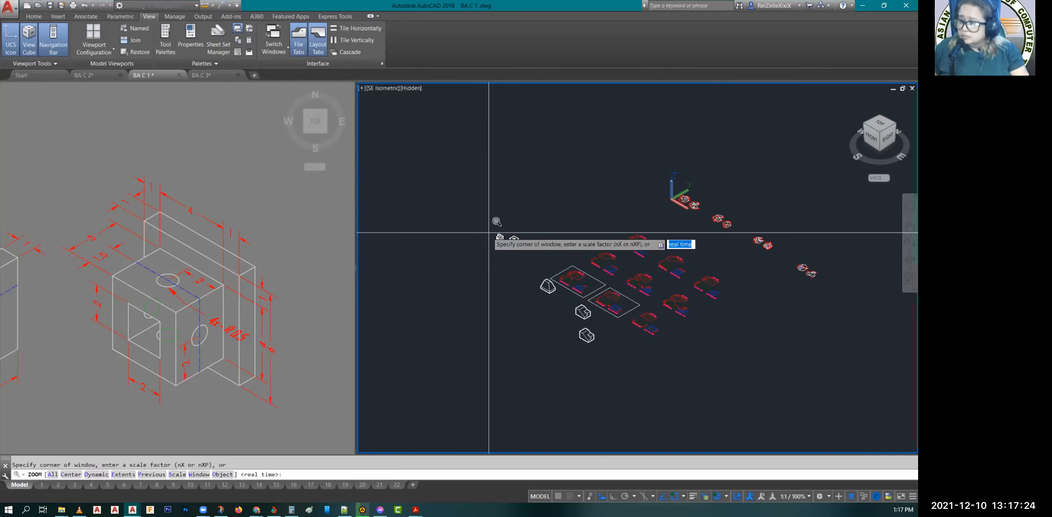
left_click(492, 230)
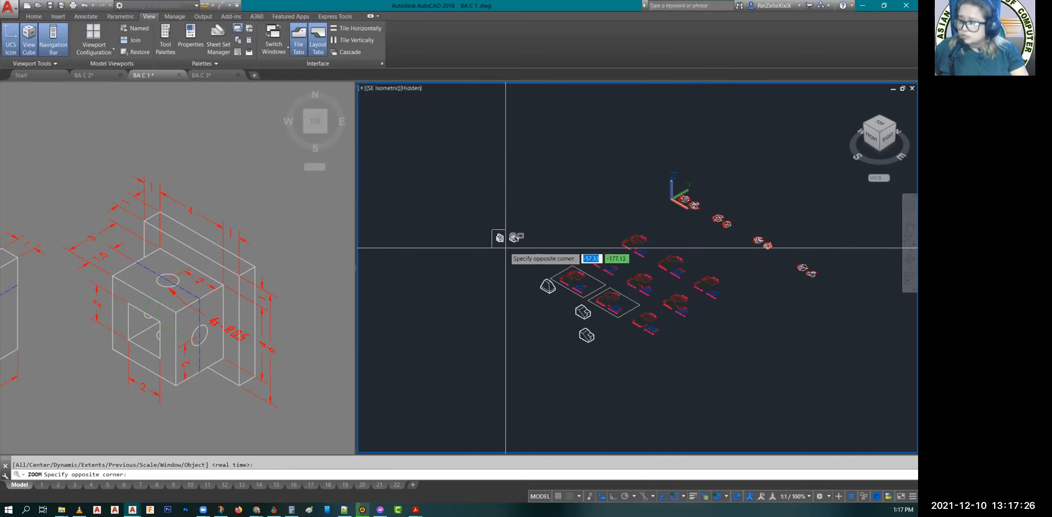
left_click(505, 248)
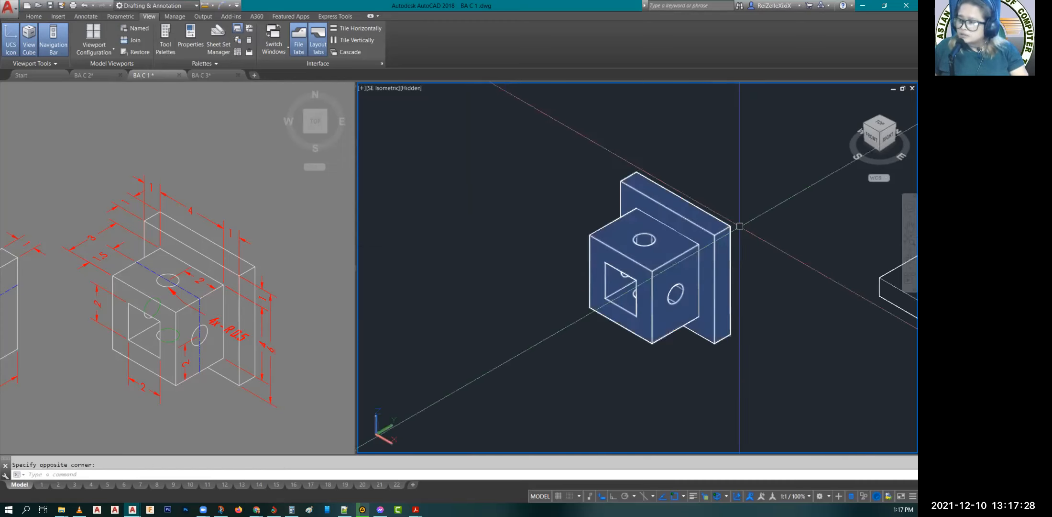
scroll(739, 226, "up", 3)
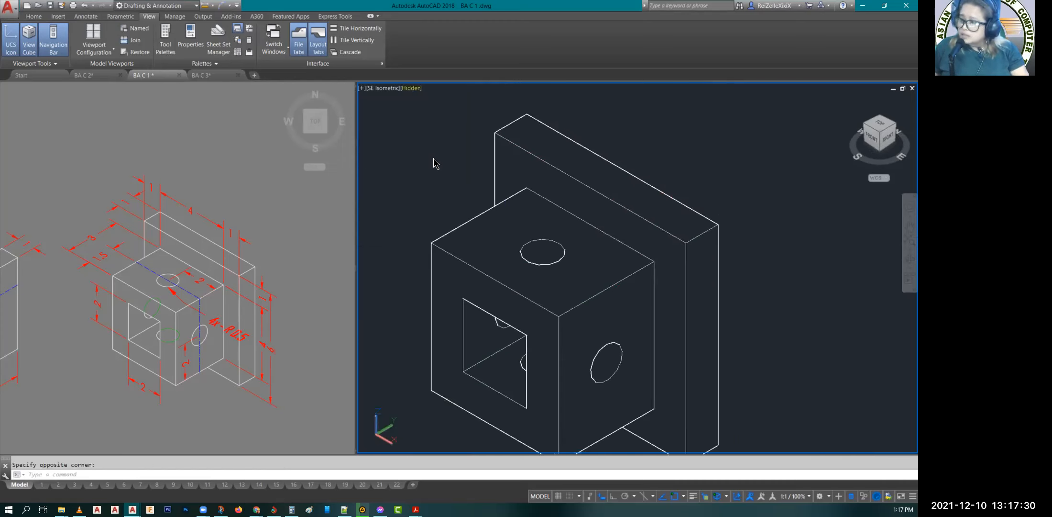
left_click(412, 90)
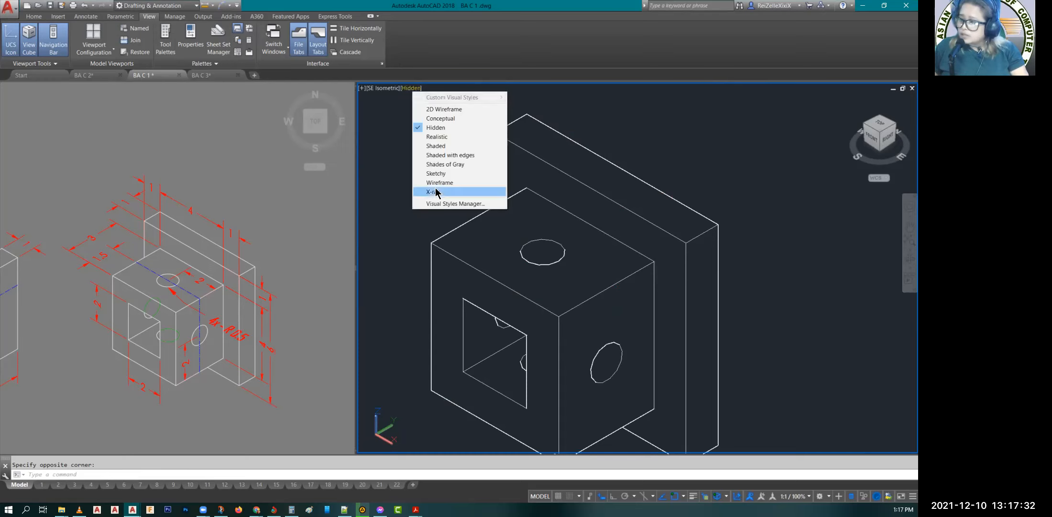
left_click(433, 192)
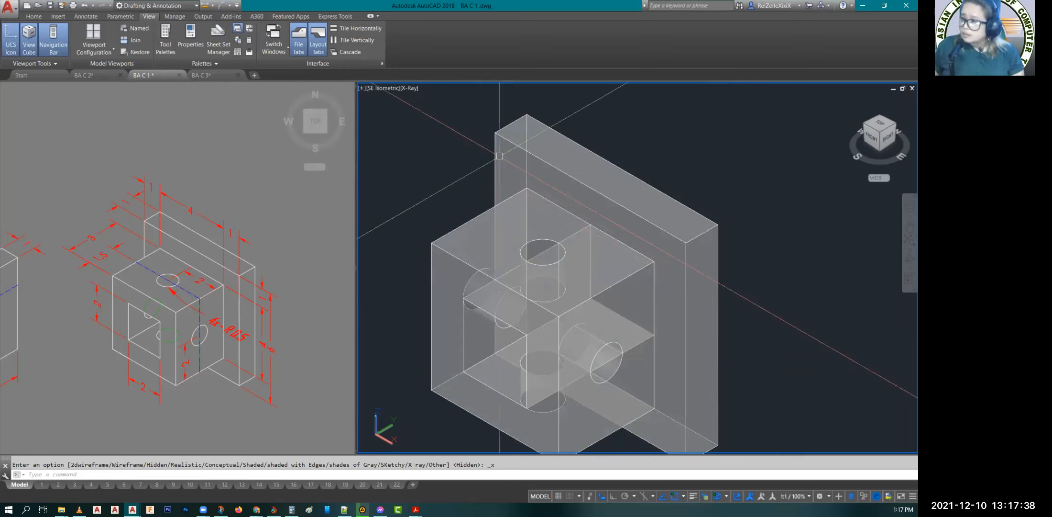
Step: Examine the isometric figures and the orthographic view sheets in the Top view viewport of the BA C 1 drawing
left_click(228, 201)
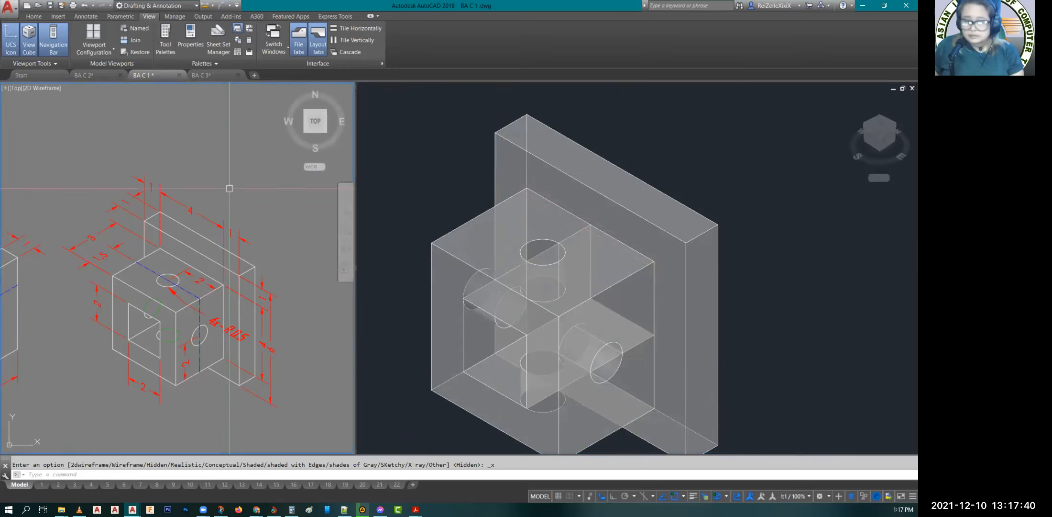
scroll(229, 188, "down", 6)
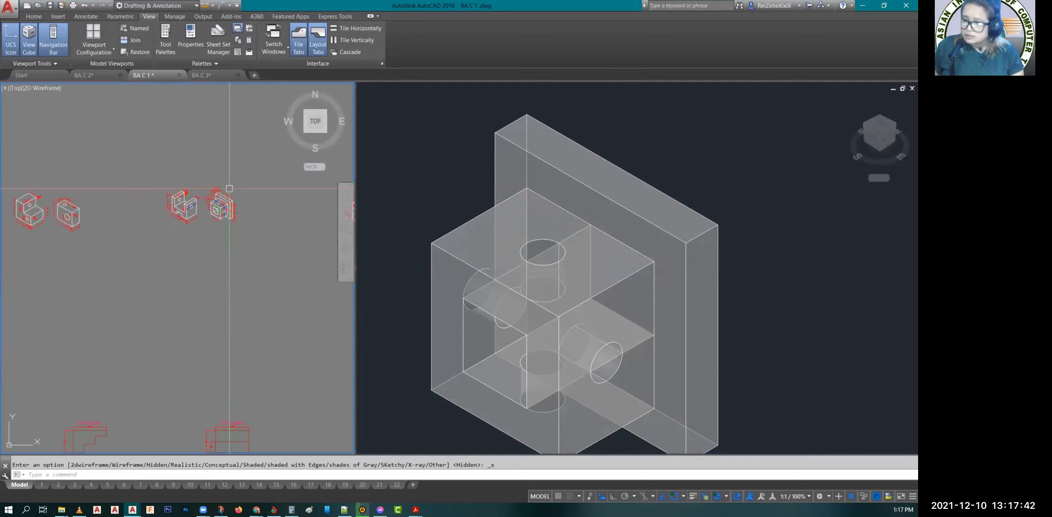
scroll(229, 188, "down", 3)
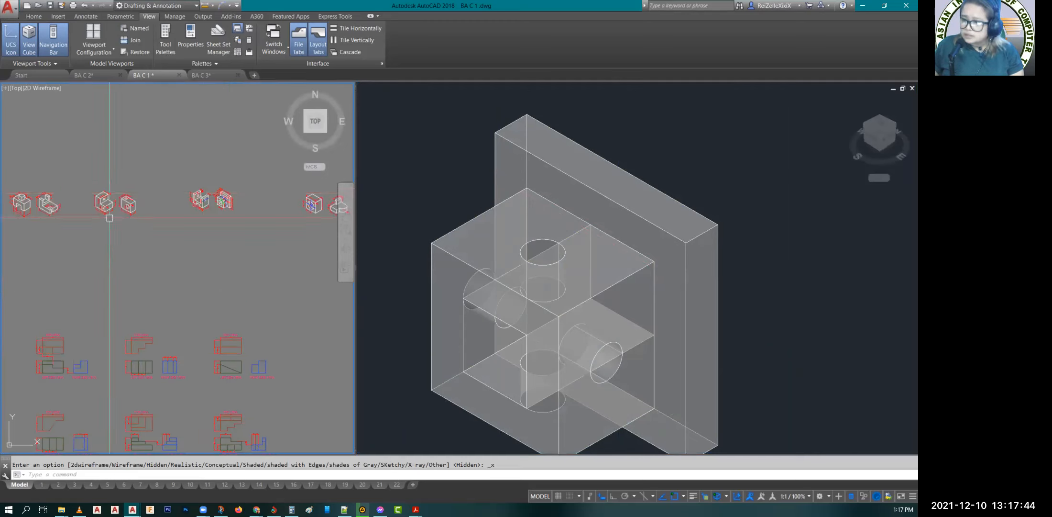
scroll(158, 212, "down", 2)
scroll(158, 212, "down", 2)
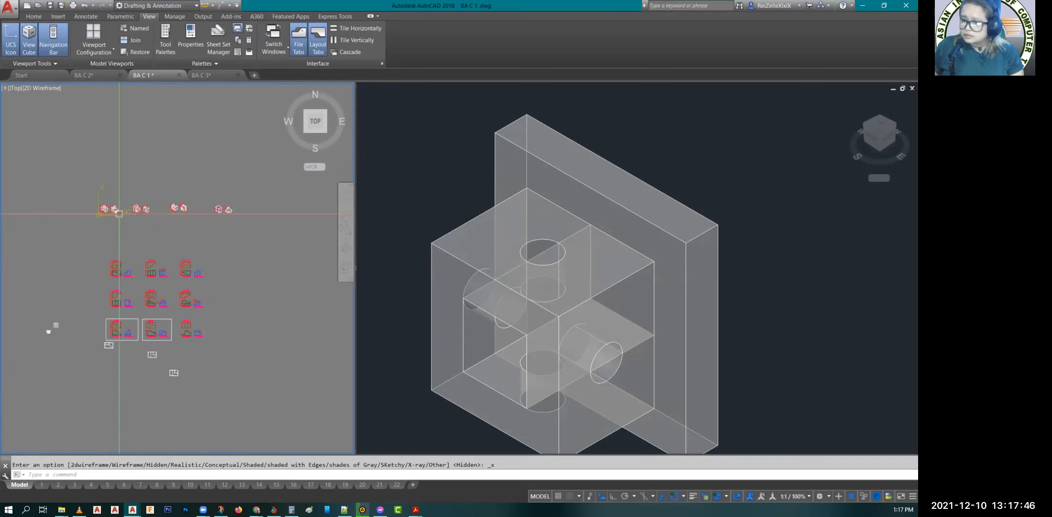
scroll(98, 207, "up", 5)
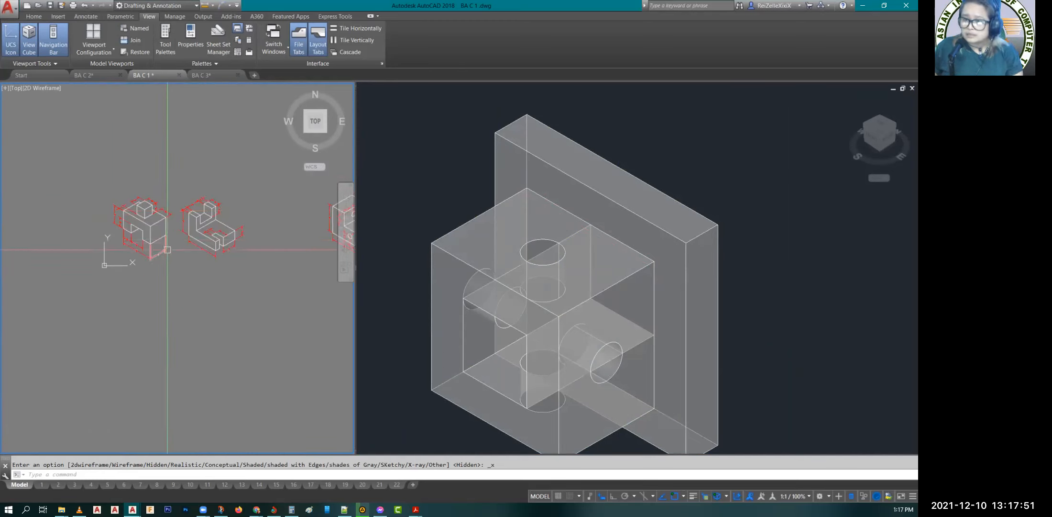
scroll(167, 250, "down", 5)
scroll(210, 282, "down", 2)
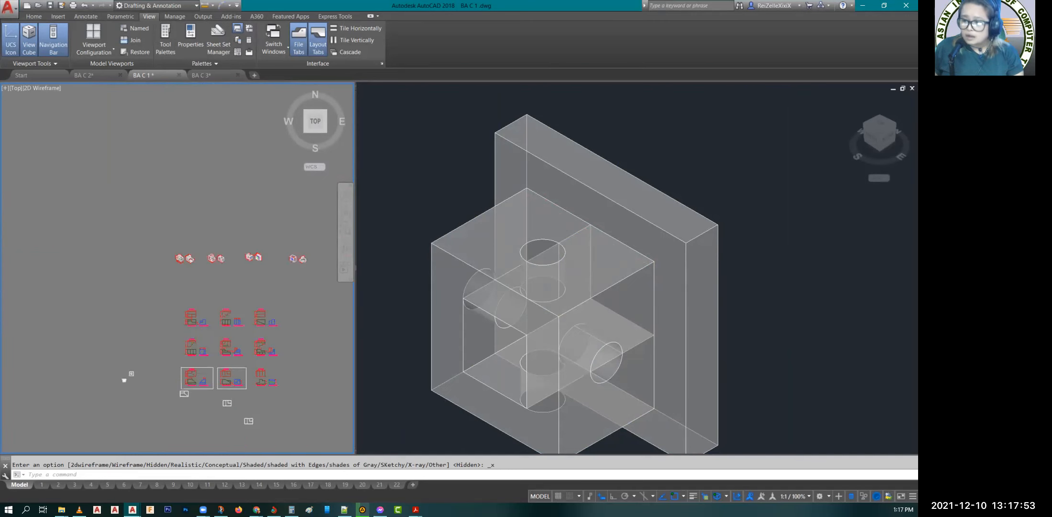
scroll(219, 348, "up", 6)
scroll(214, 346, "up", 5)
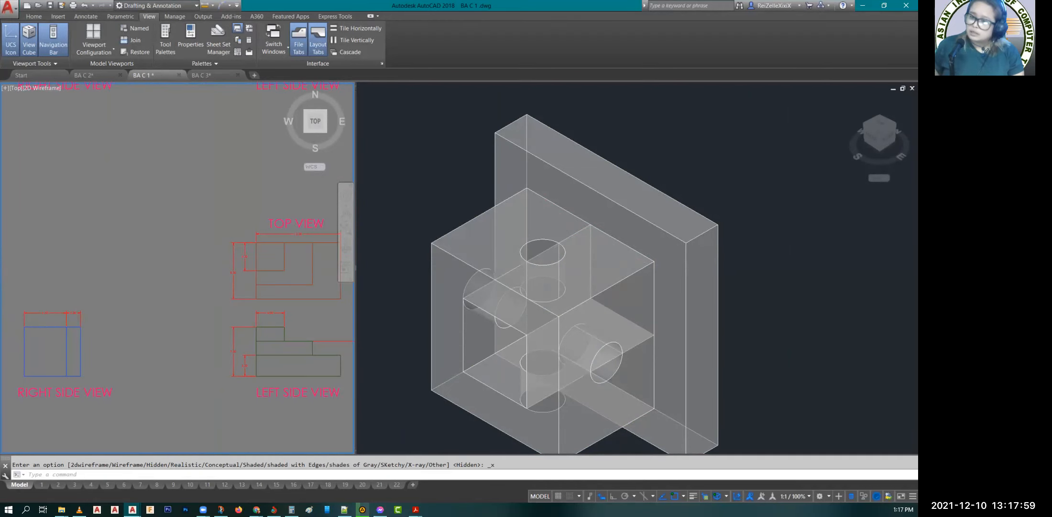
scroll(174, 228, "down", 5)
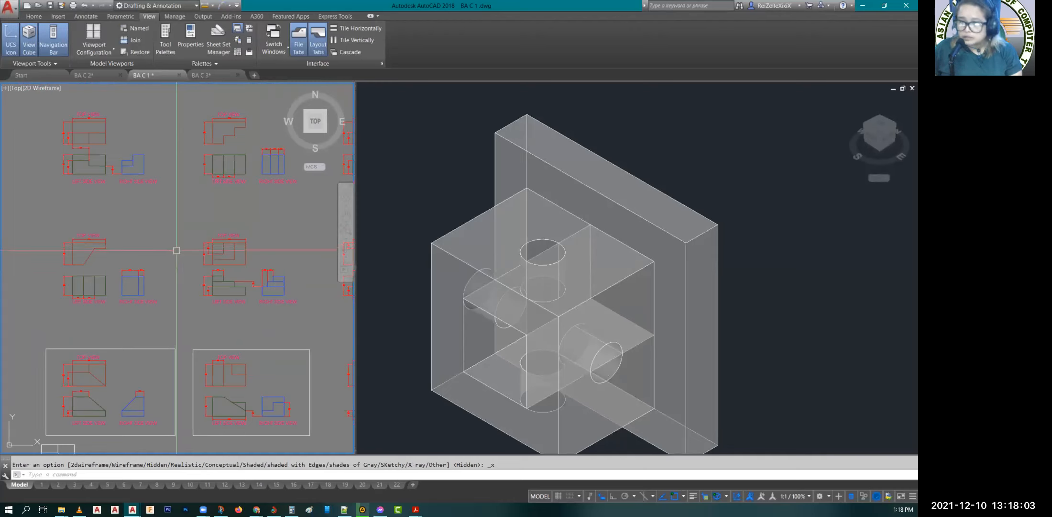
scroll(177, 250, "down", 4)
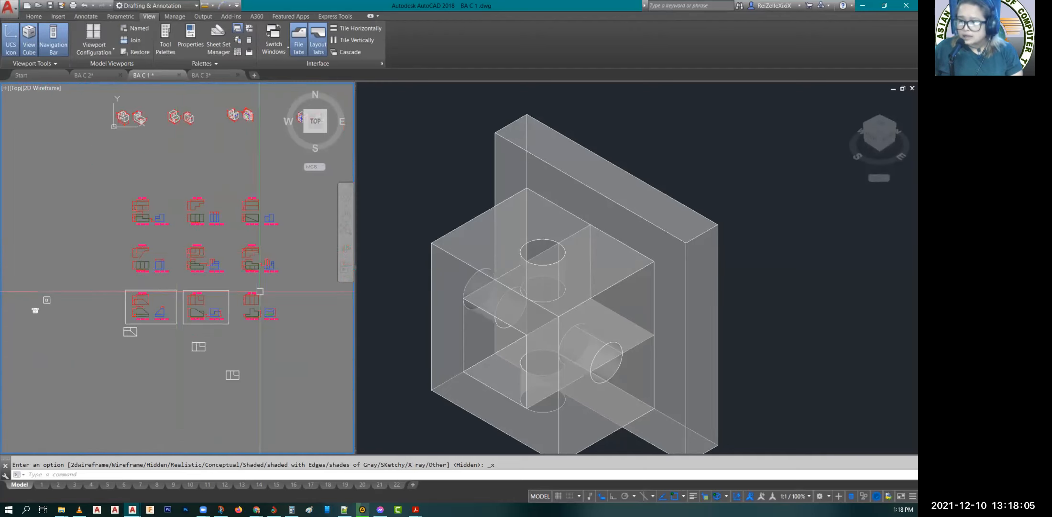
scroll(166, 302, "down", 4)
scroll(163, 287, "up", 8)
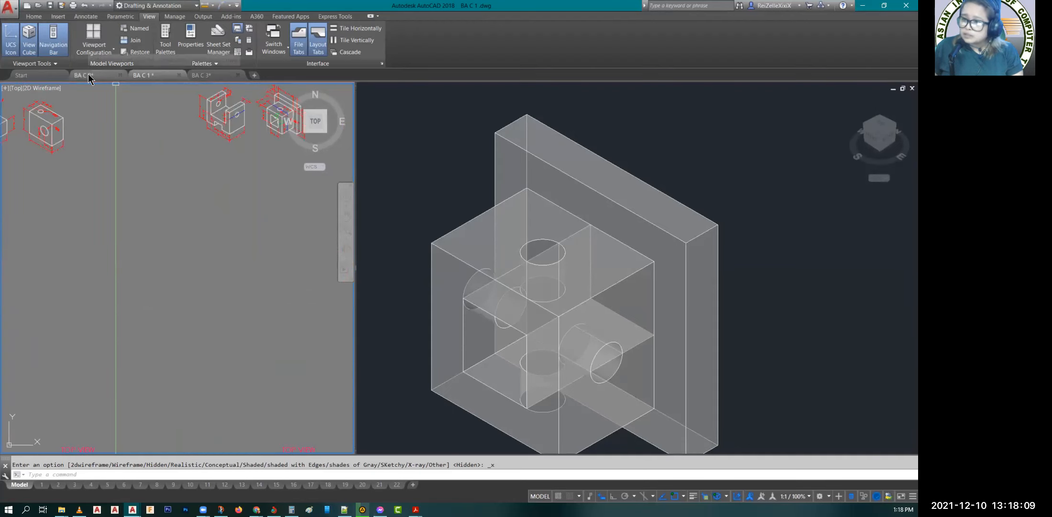
Step: Switch to the BA C 2 drawing and look over its activity sheet figures in the Top view viewport
left_click(88, 74)
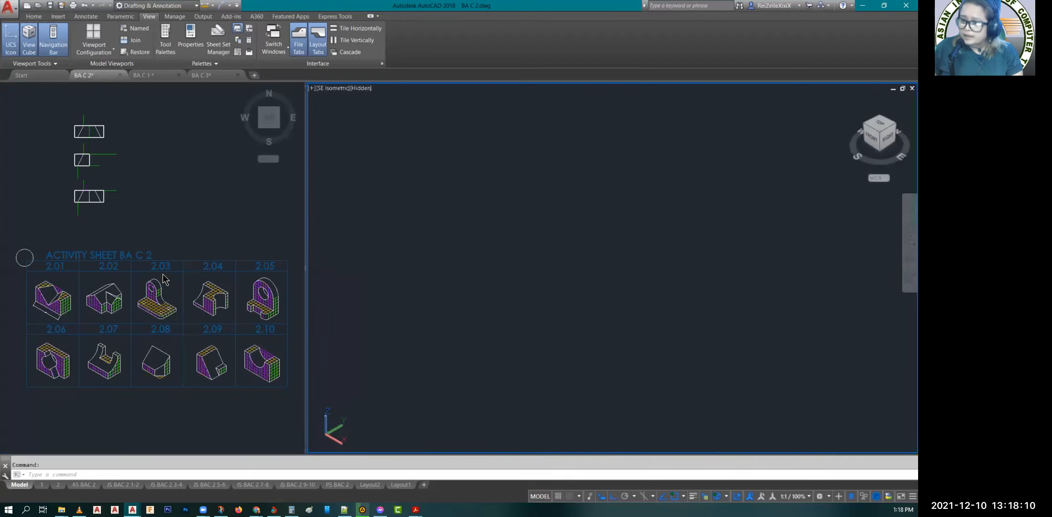
left_click(191, 197)
scroll(188, 231, "down", 2)
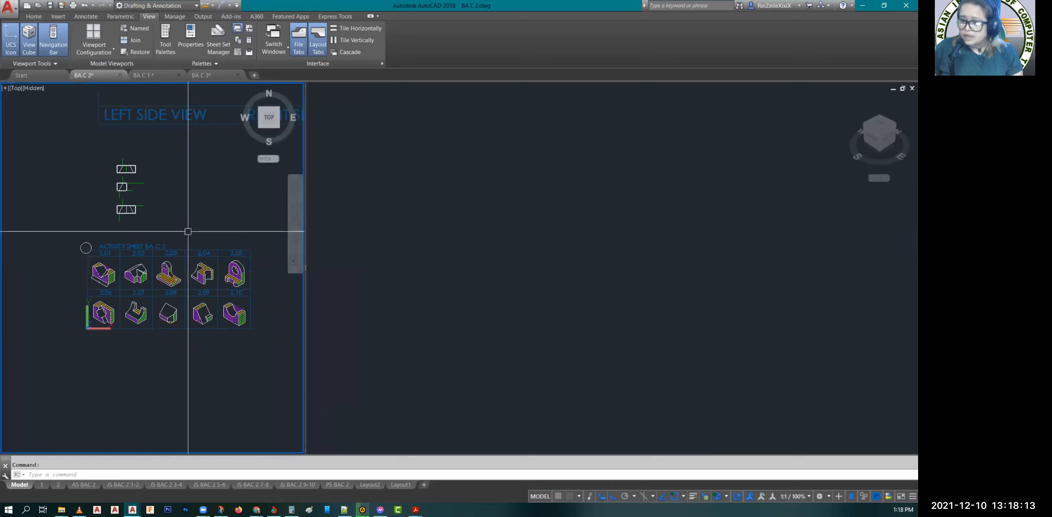
scroll(188, 227, "up", 2)
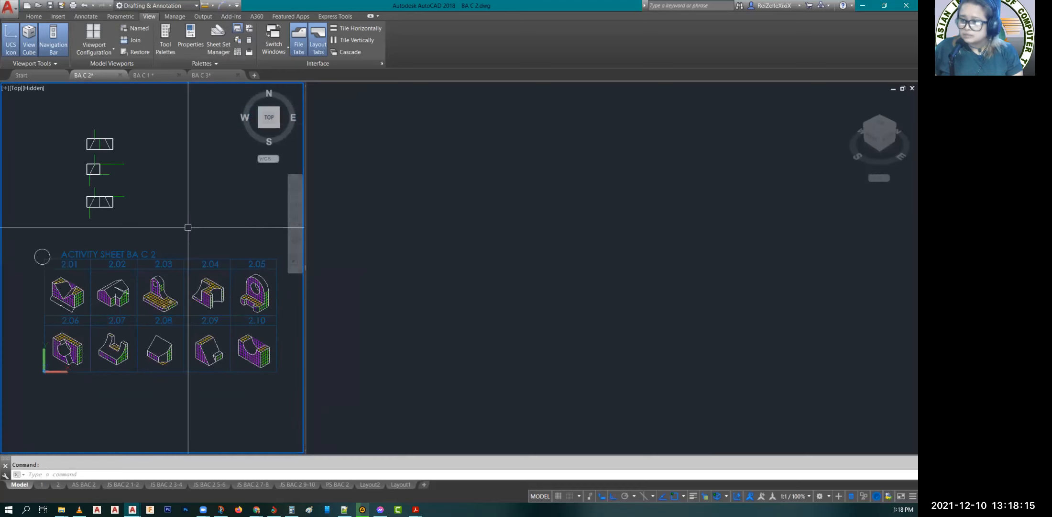
scroll(188, 227, "down", 3)
scroll(187, 227, "down", 2)
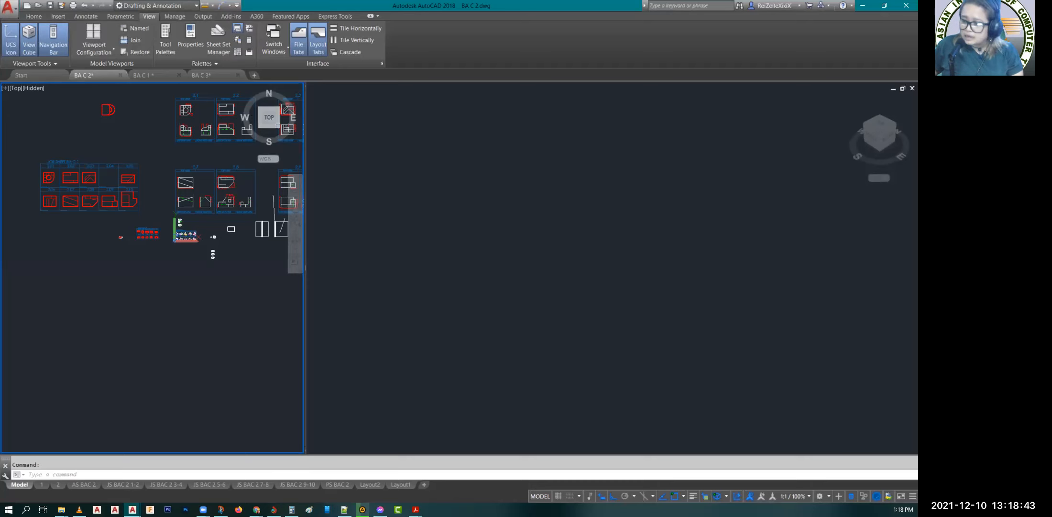
Step: Find a free area beside the BA C 2 drawings in the larger viewport and show it in SE Isometric view
left_click(491, 278)
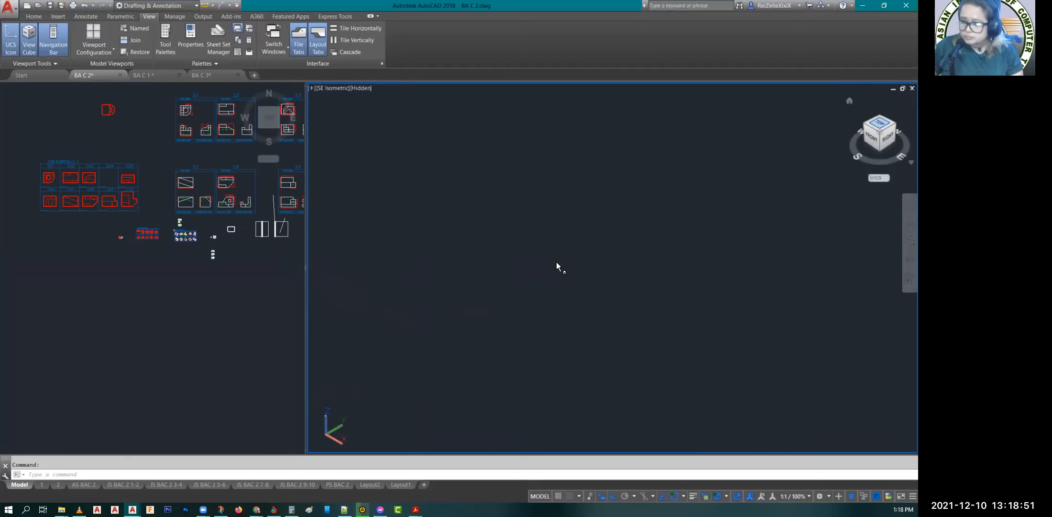
left_click(875, 130)
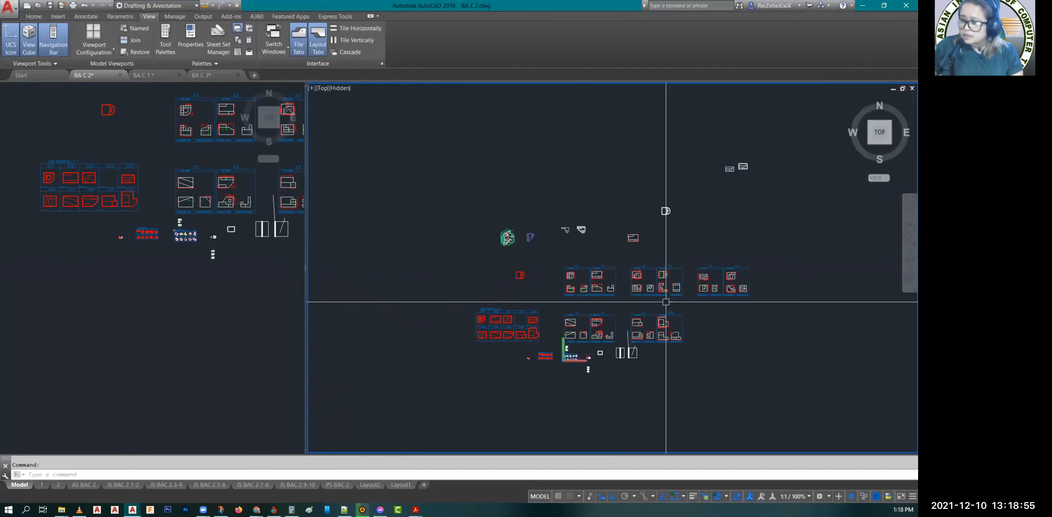
scroll(754, 373, "up", 6)
middle_click_drag(738, 366, 499, 344)
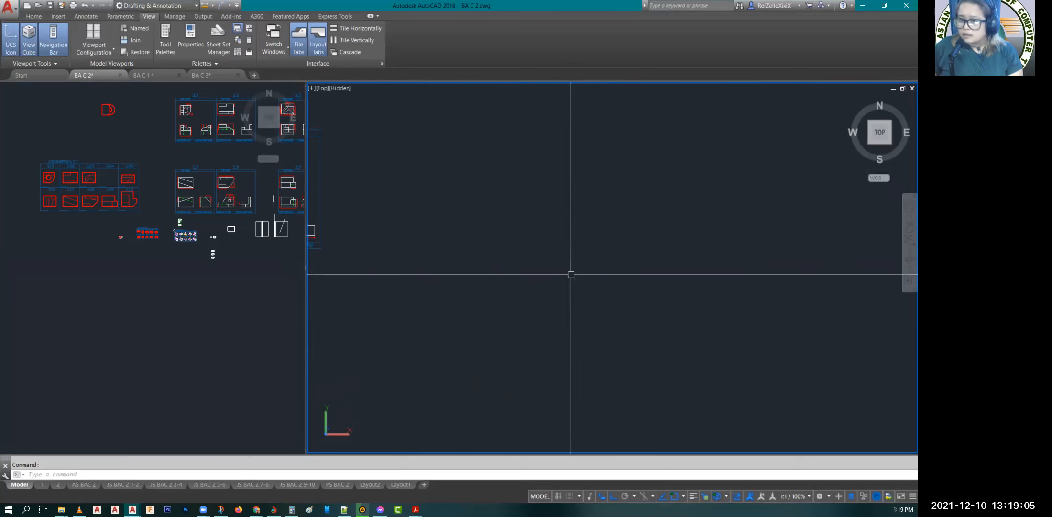
mouse_move(890, 142)
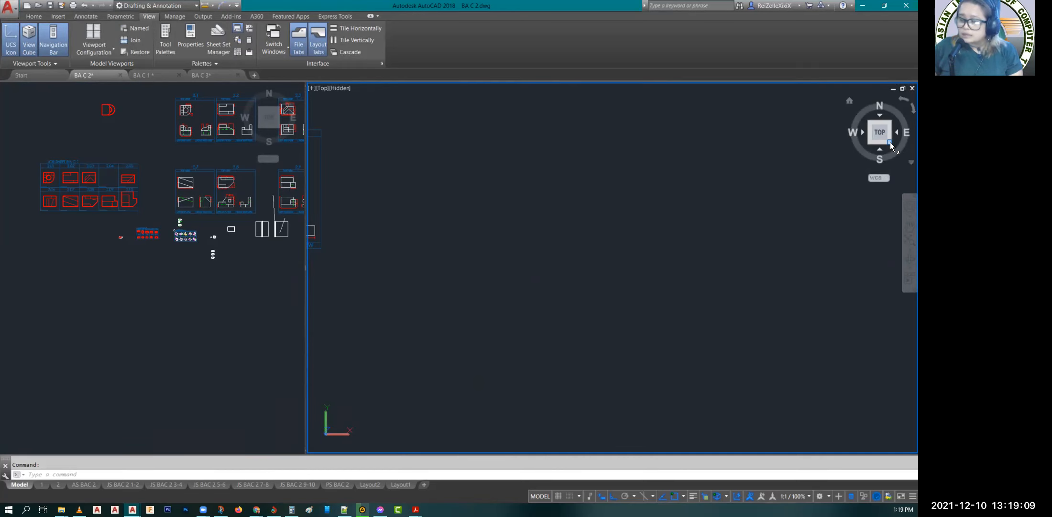
left_click(889, 142)
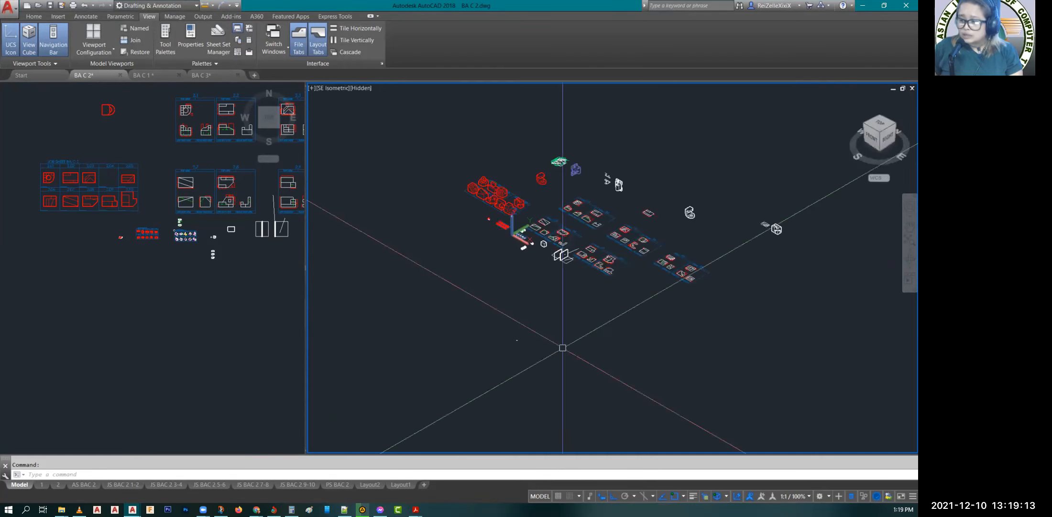
scroll(562, 347, "up", 3)
scroll(472, 328, "up", 5)
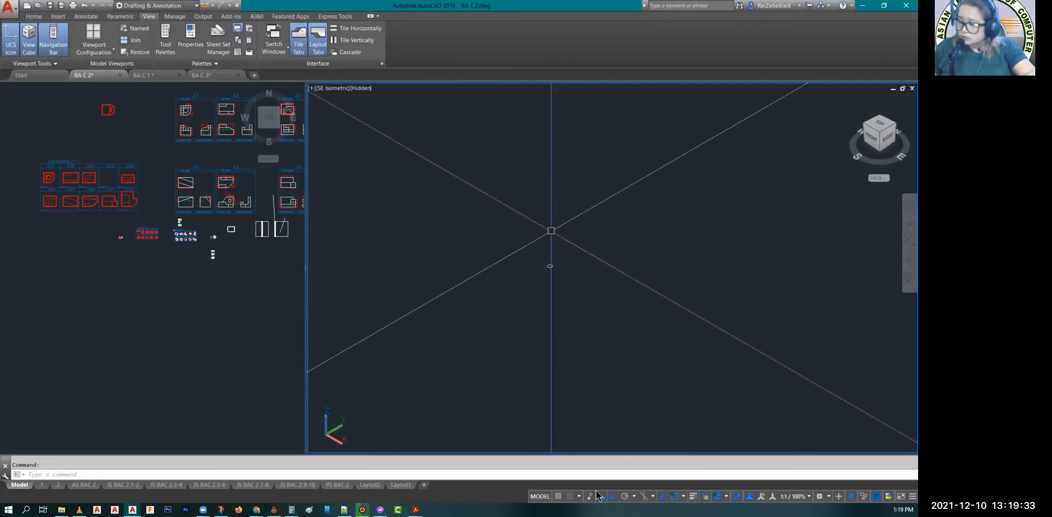
Step: Turn Ortho mode off and draw a freehand rectangle in the empty area of the SE Isometric viewport
left_click(613, 495)
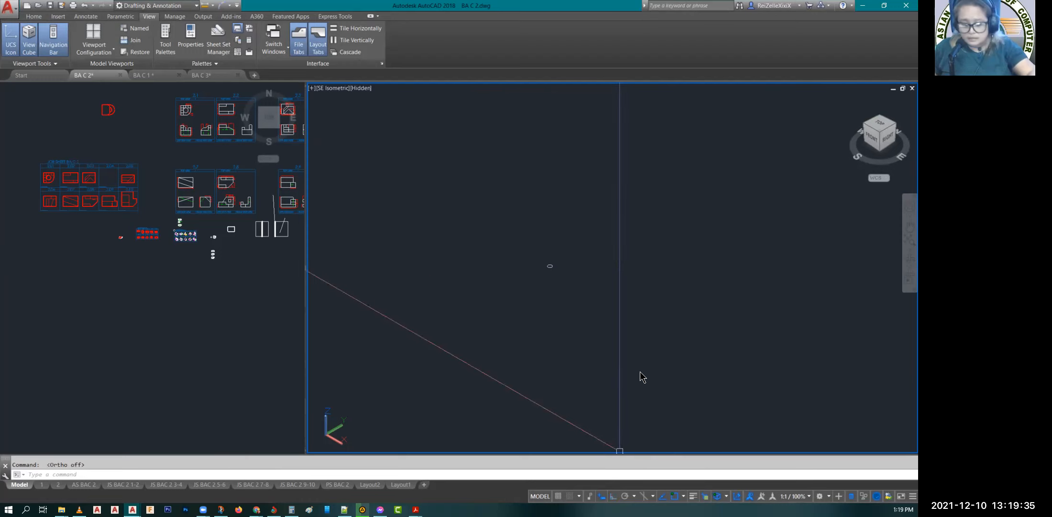
type("l")
key("Escape")
type("rec")
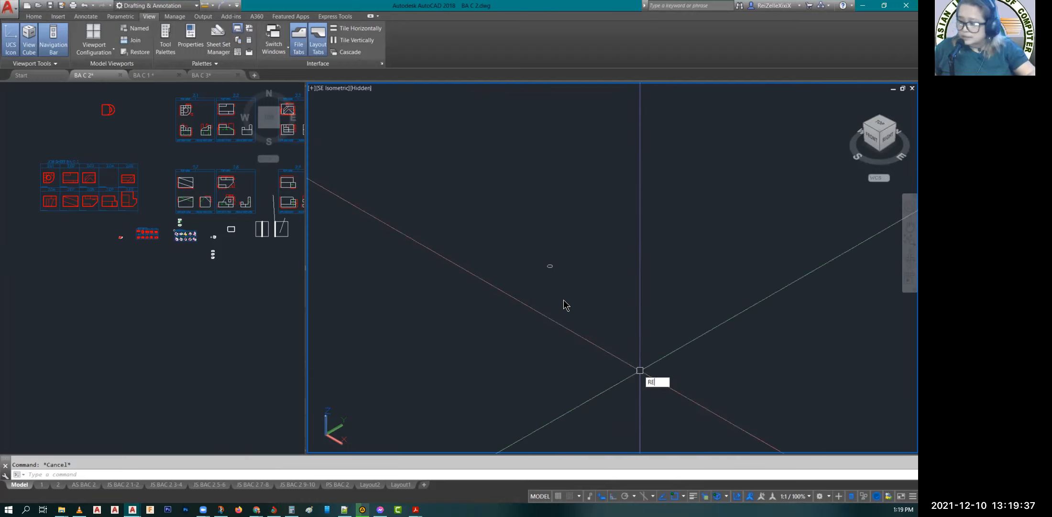
key("Return")
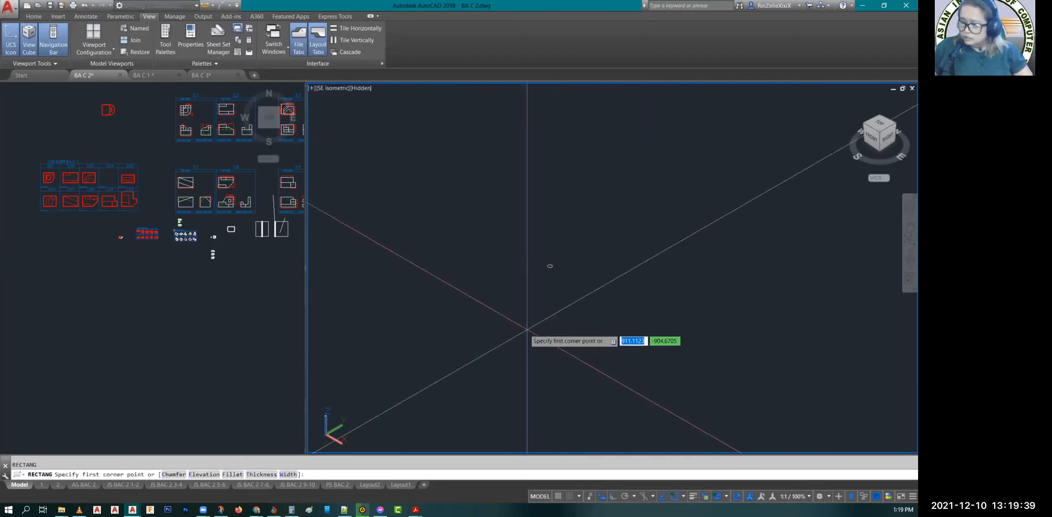
left_click(526, 335)
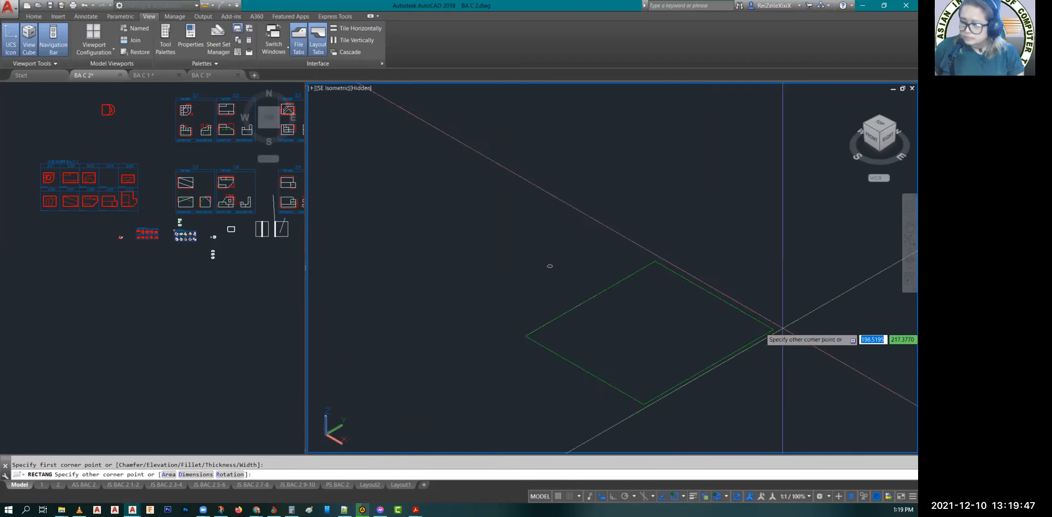
left_click(806, 330)
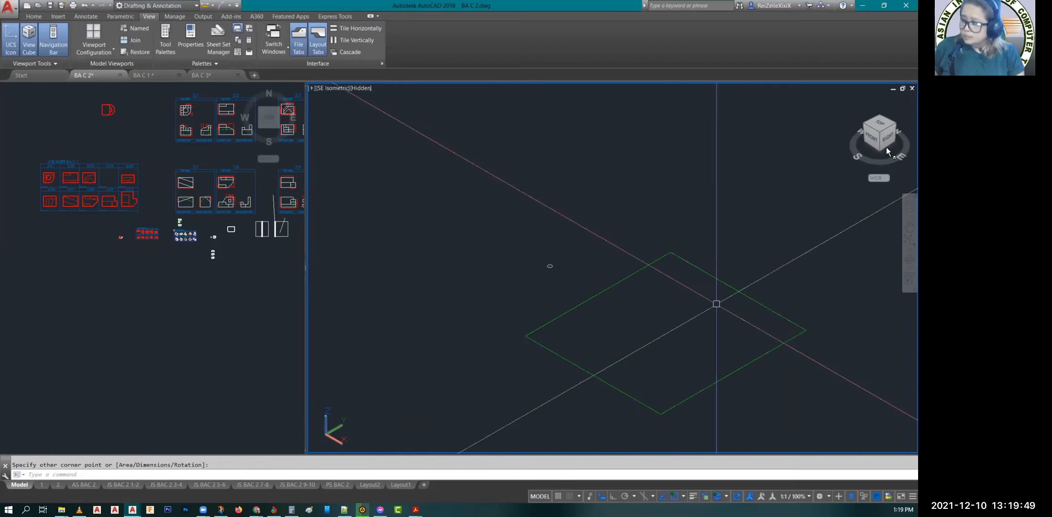
Step: Orbit the view until the rectangle is seen almost edge-on from the right side
left_click(904, 259)
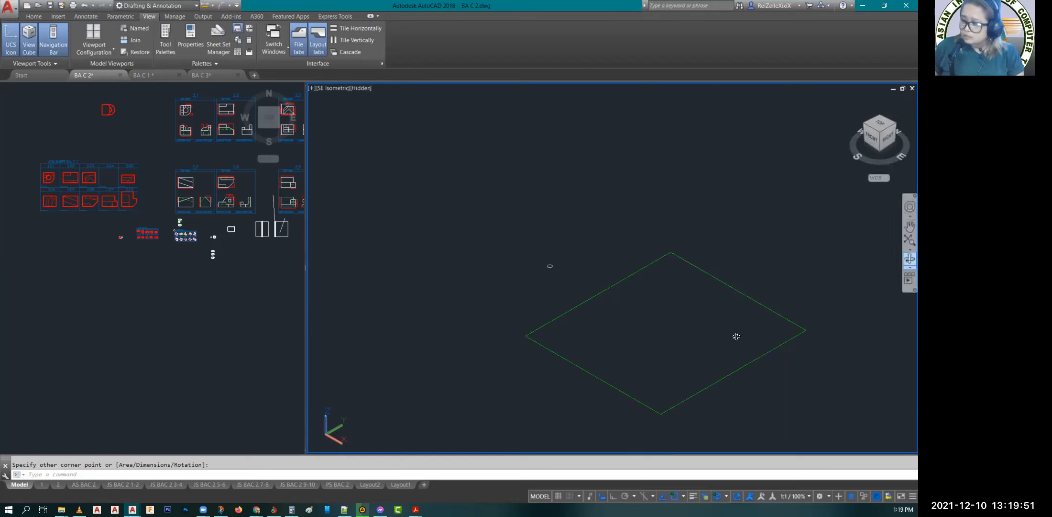
left_click_drag(738, 336, 707, 313)
left_click_drag(517, 241, 512, 227)
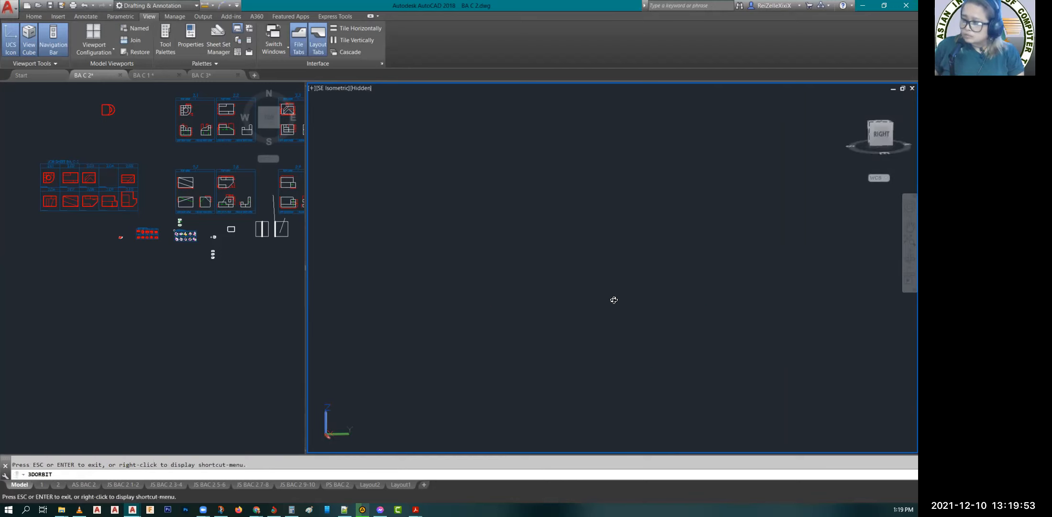
scroll(700, 281, "down", 2)
left_click_drag(470, 127, 455, 107)
left_click_drag(471, 147, 468, 132)
middle_click_drag(466, 125, 540, 228)
scroll(470, 150, "up", 3)
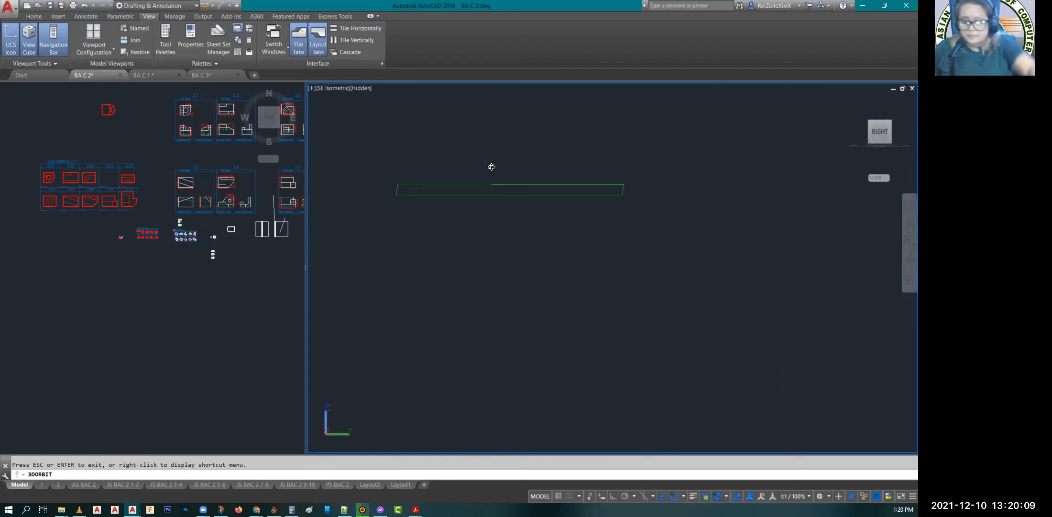
key("Escape")
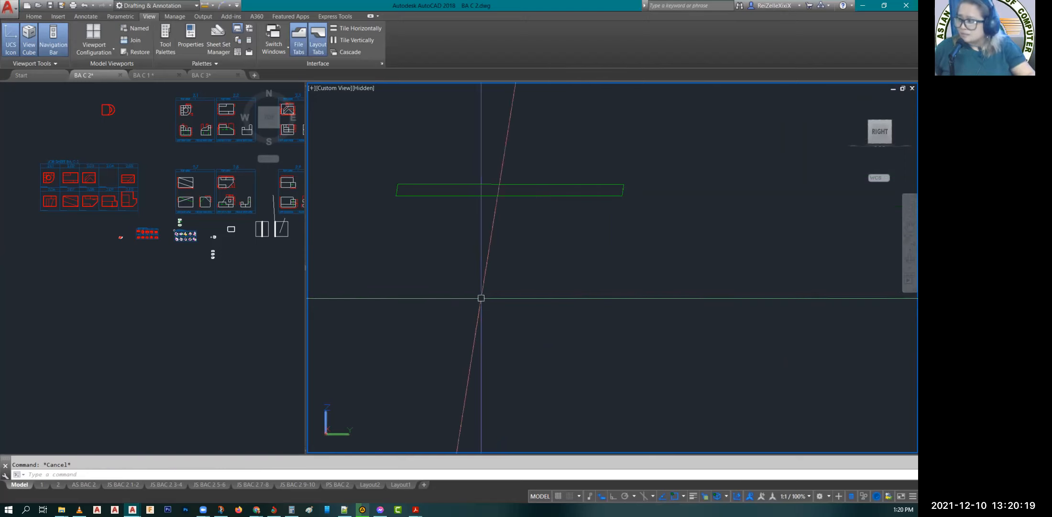
Step: Copy the rectangle from its front corner to a free spot below it in a tilted custom view
left_click(905, 260)
left_click_drag(648, 324, 670, 343)
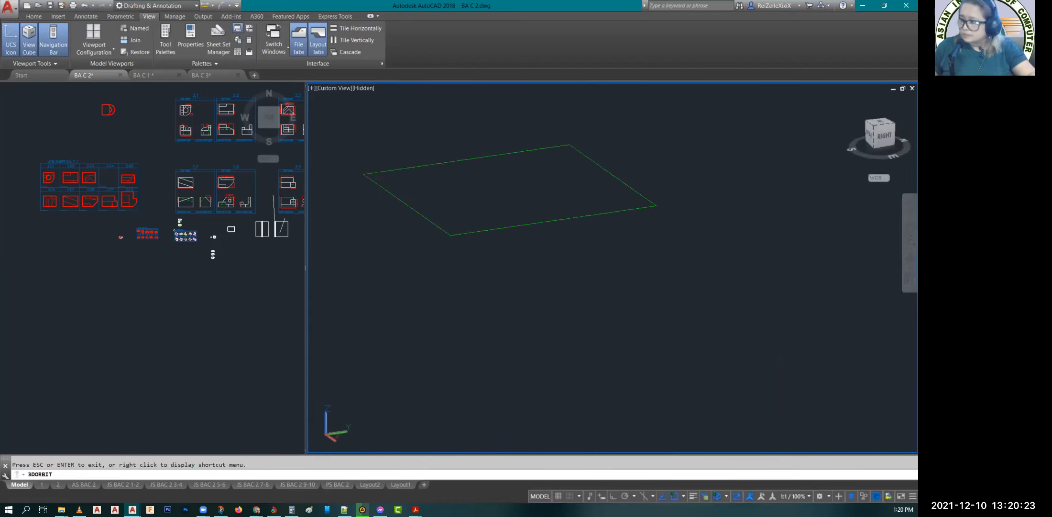
key("Escape")
left_click(621, 282)
left_click(531, 203)
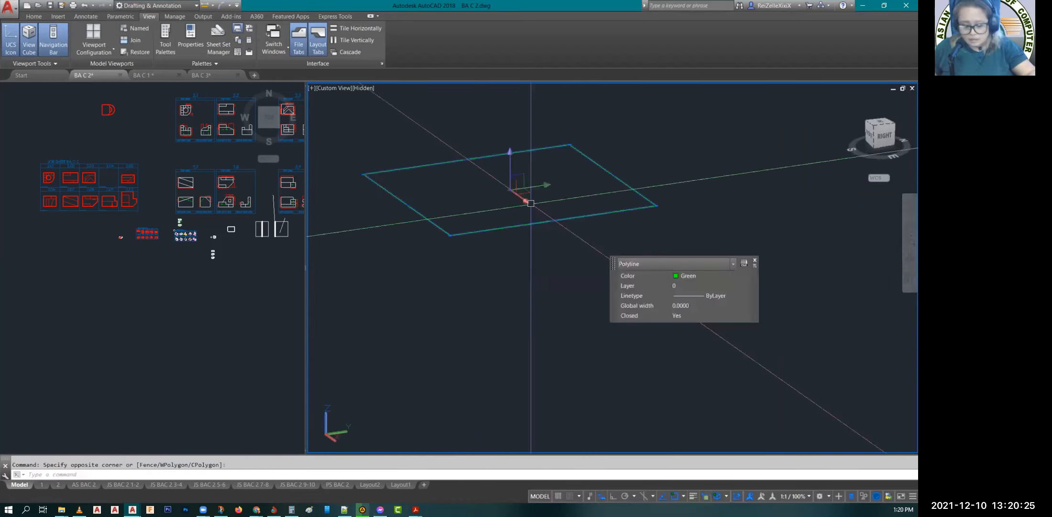
type("co")
key("Return")
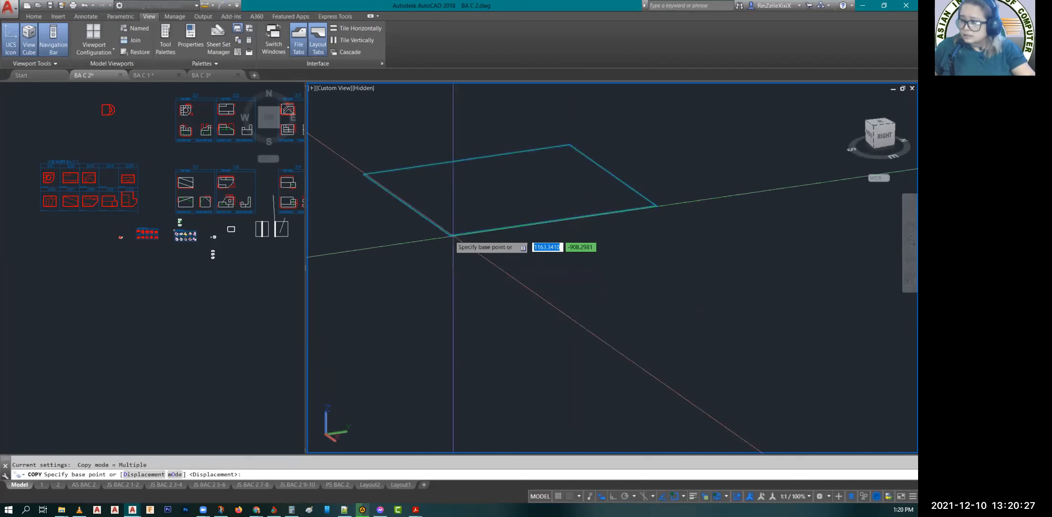
left_click(453, 235)
left_click(462, 369)
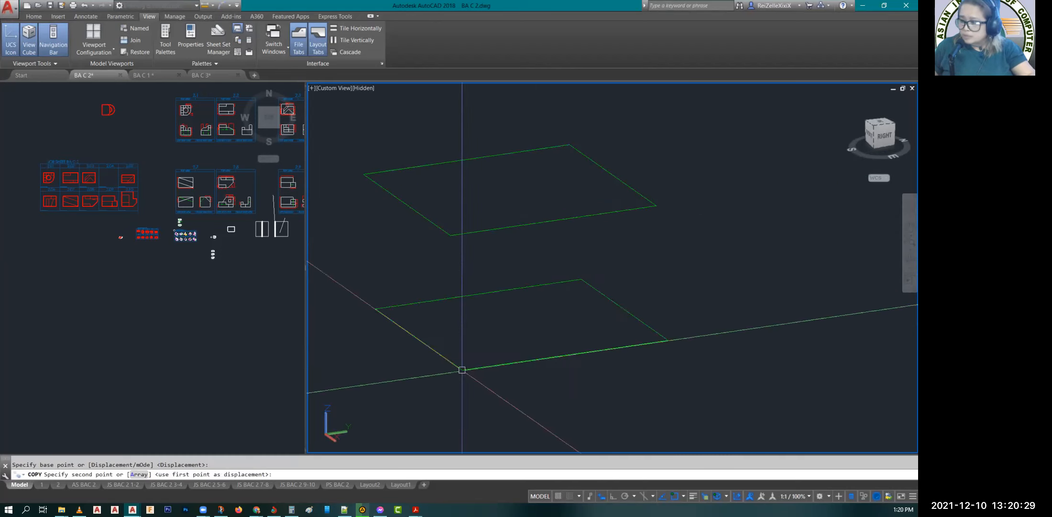
key("Escape")
Step: Move the copied rectangle by its front corner so it sits diagonally beside the original
left_click(463, 368)
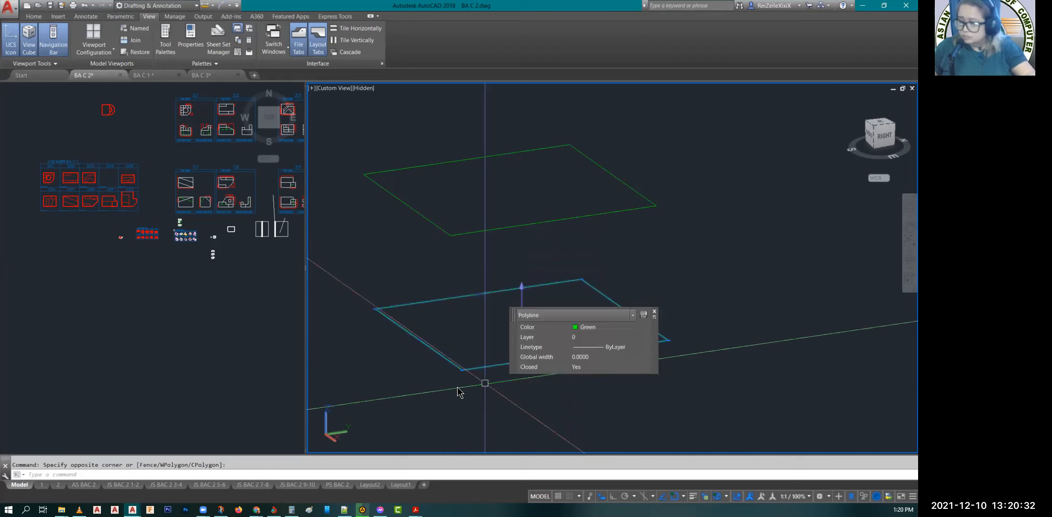
type("m")
key("Return")
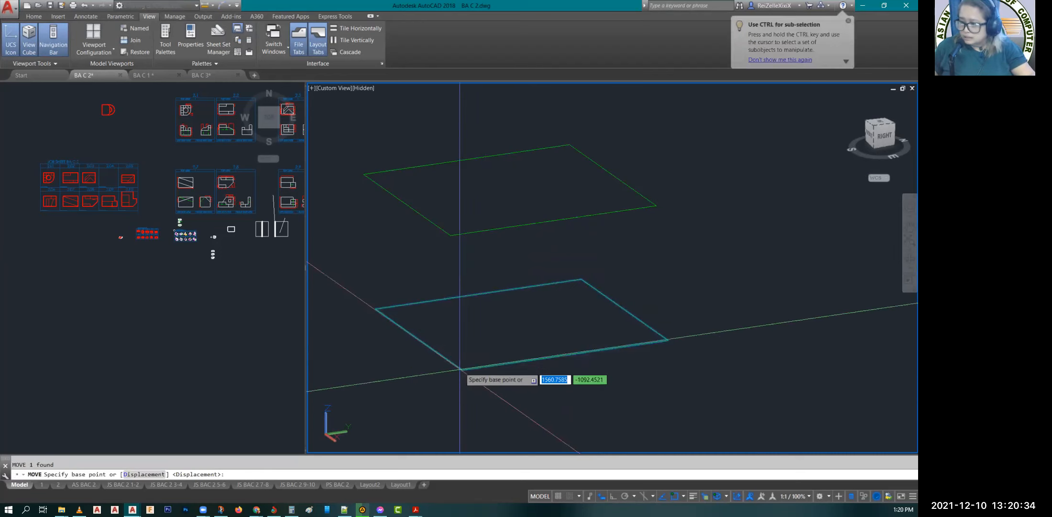
left_click(461, 368)
left_click(661, 352)
key("Escape")
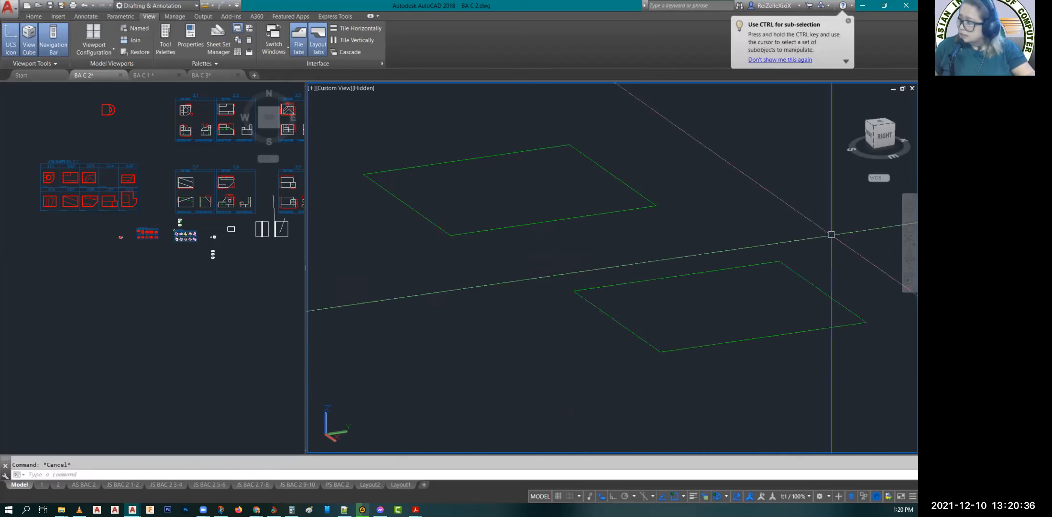
Step: In a nearly edge-on view, move the copied rectangle straight down below the original's level with Ortho mode on
left_click(906, 256)
left_click_drag(768, 289, 739, 262)
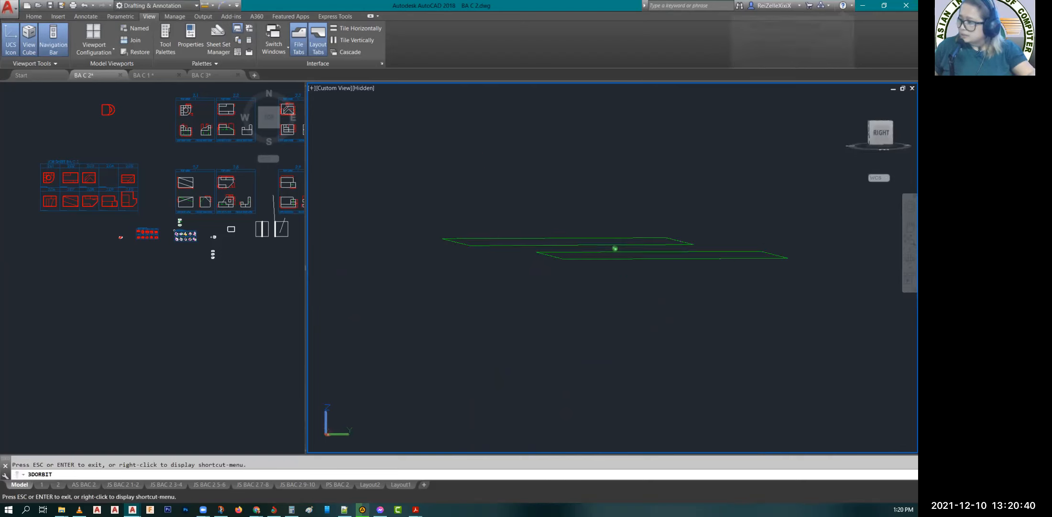
key("Escape")
left_click(775, 294)
left_click(762, 256)
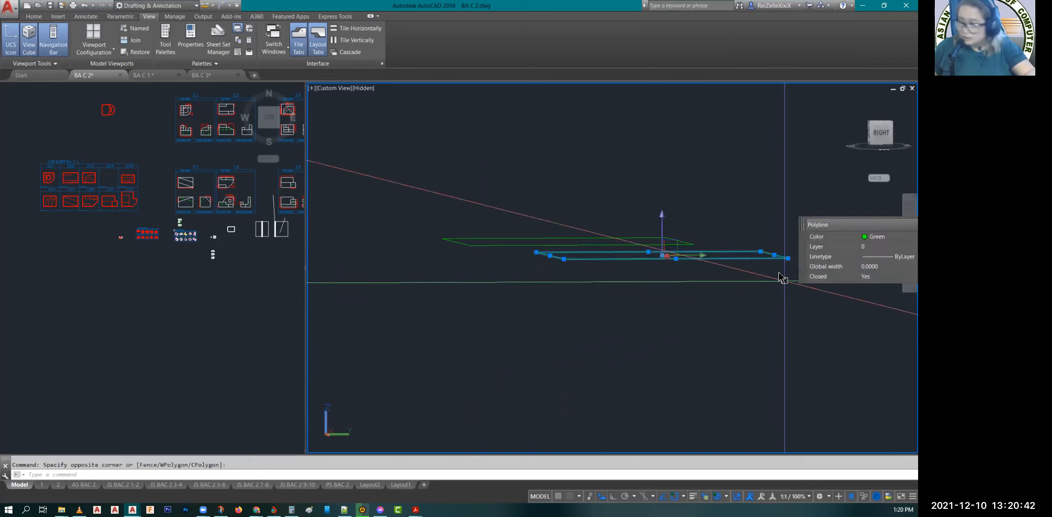
type("m")
key("Return")
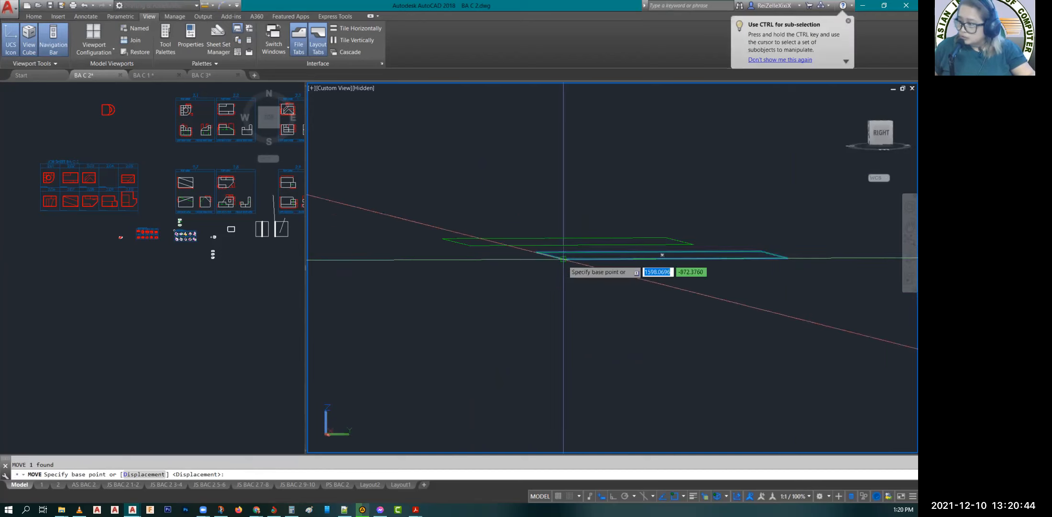
left_click(563, 259)
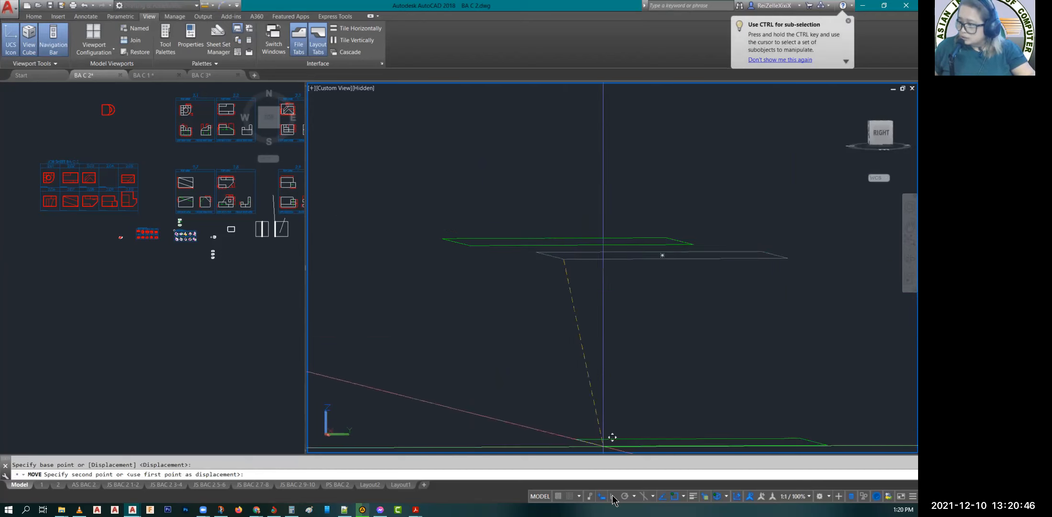
key("F8")
key("Escape")
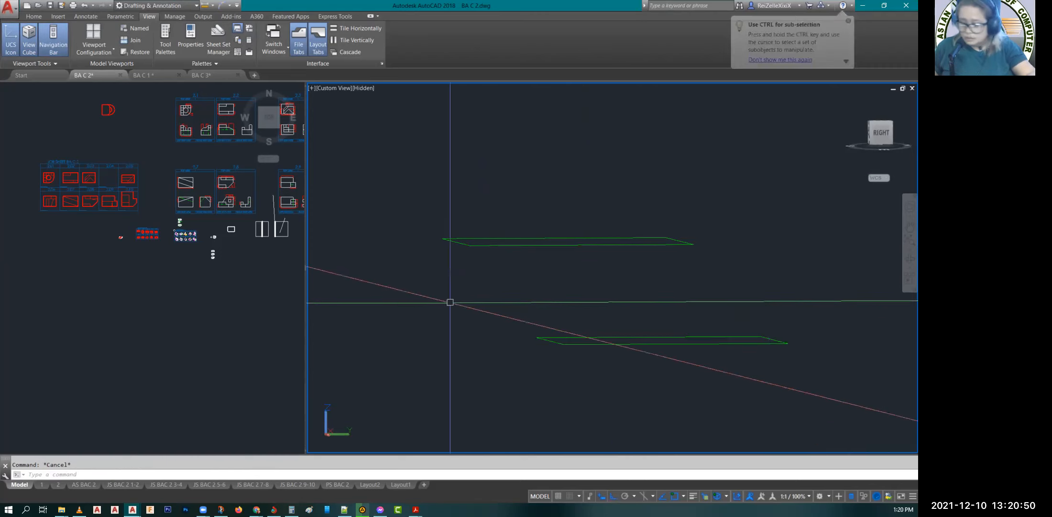
Step: Orbit around the two rectangles and switch the larger viewport to the Top view
left_click(910, 259)
left_click_drag(625, 321, 651, 334)
key("Escape")
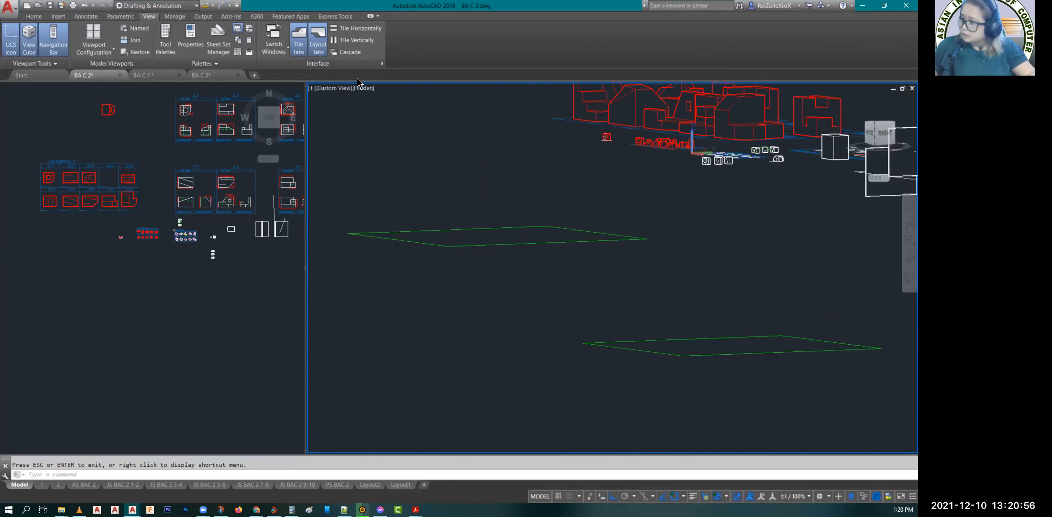
left_click(330, 88)
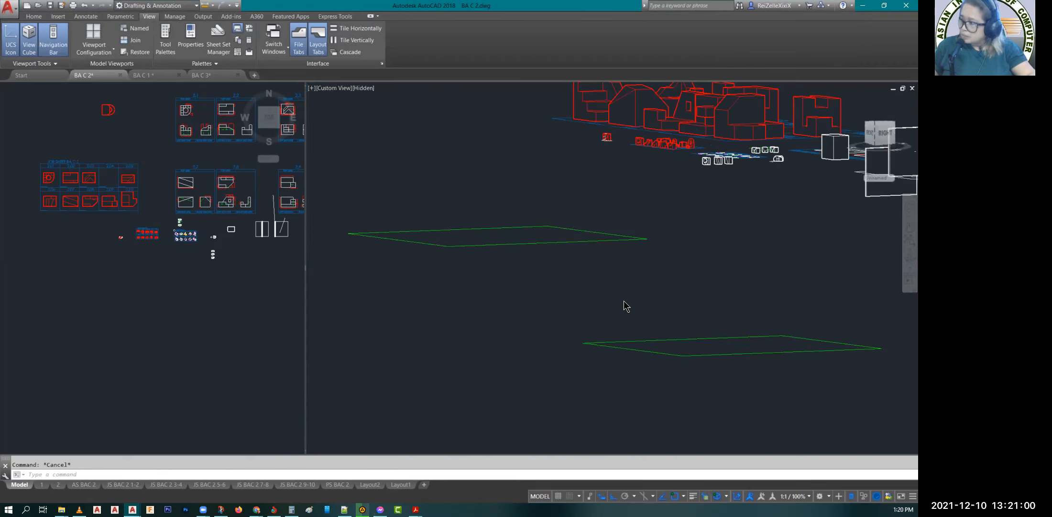
left_click(325, 88)
left_click(335, 102)
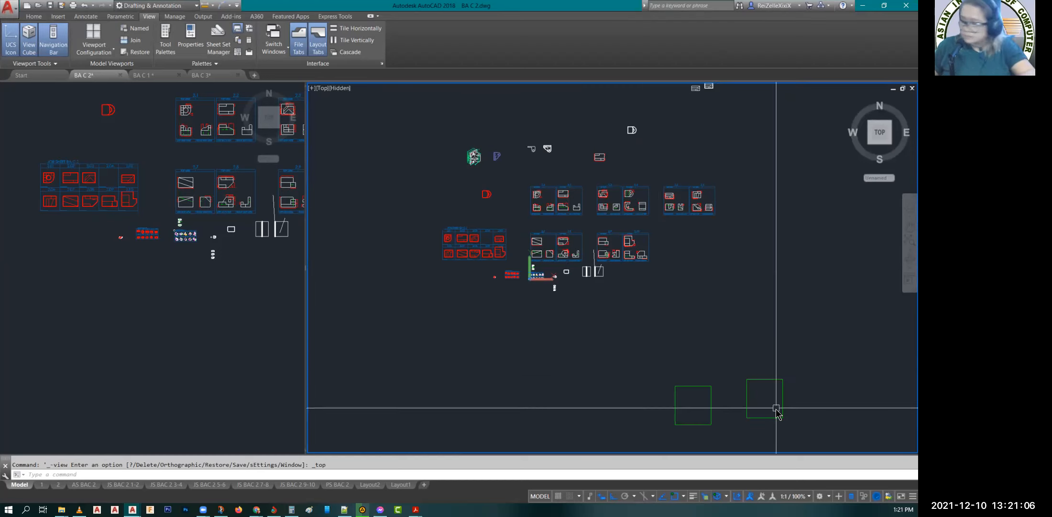
Step: Inspect the two rectangles up close in Top view, selecting the original one to compare their positions
type("P")
key("Return")
left_click_drag(764, 438, 578, 311)
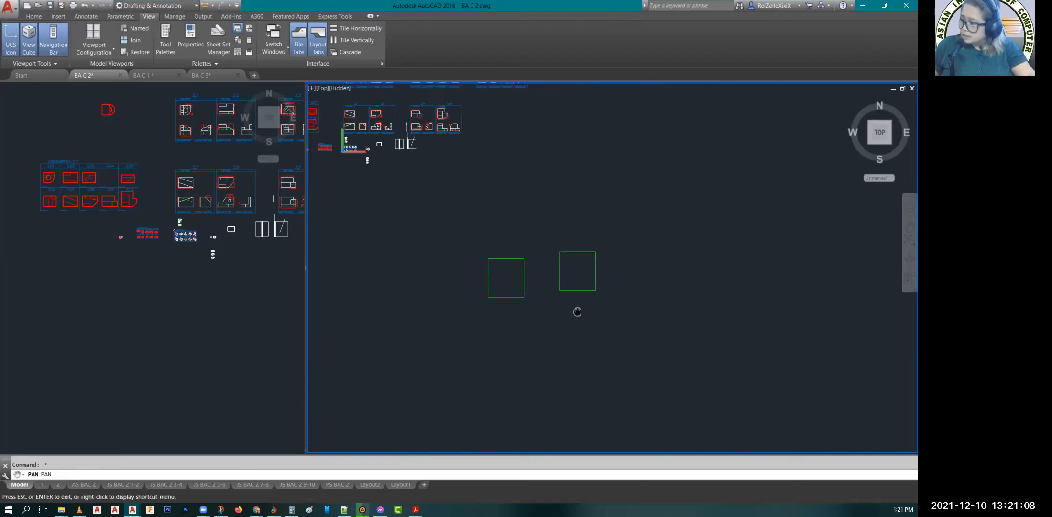
scroll(555, 289, "up", 2)
scroll(529, 278, "up", 1)
key("Escape")
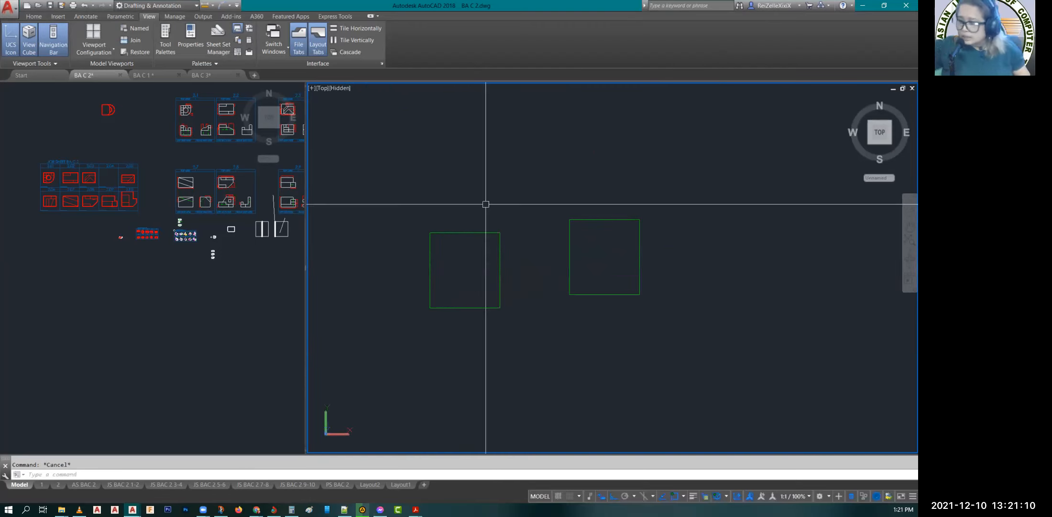
left_click(516, 333)
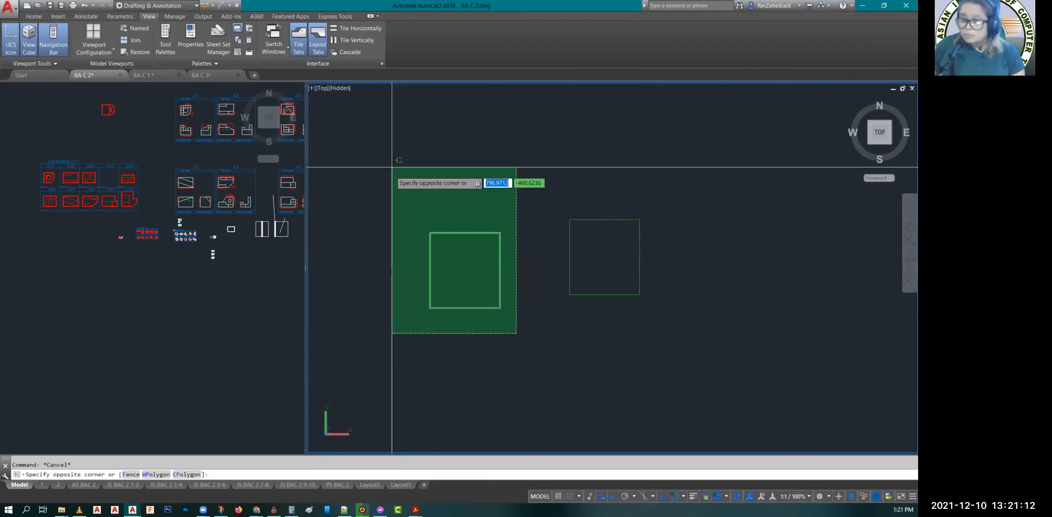
left_click(392, 167)
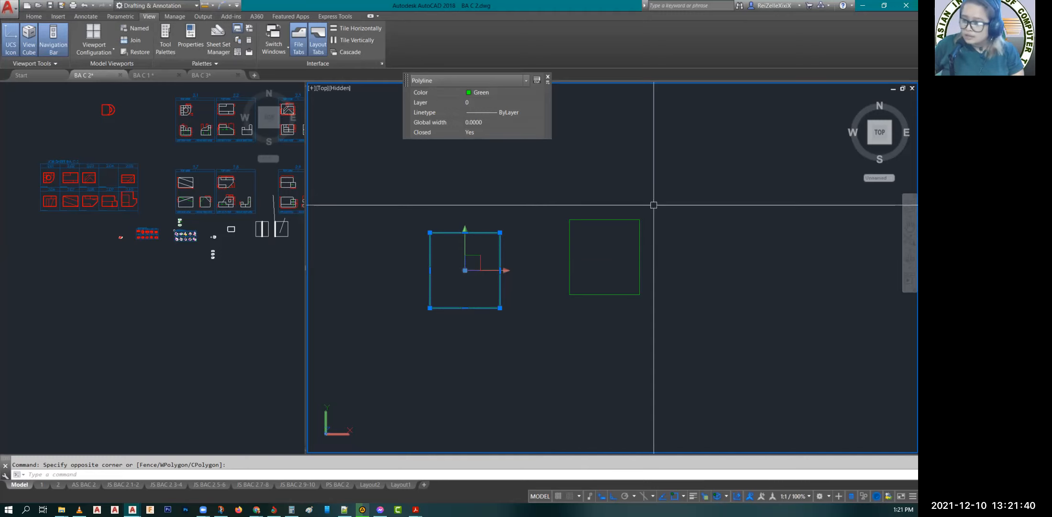
scroll(623, 228, "down", 3)
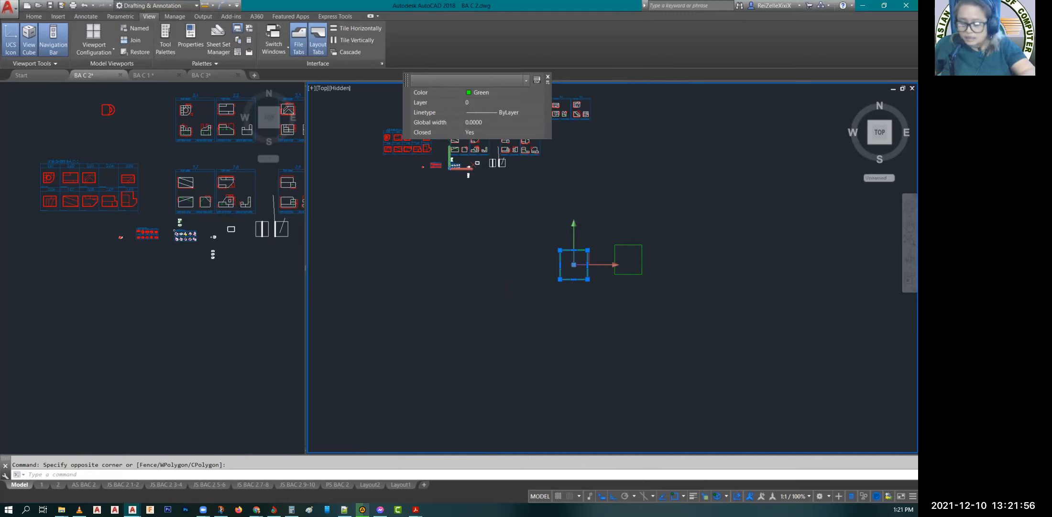
key("Escape")
Step: Draw a line from the original rectangle's lower-right corner to the copied rectangle's lower-right corner
type("l")
key("Return")
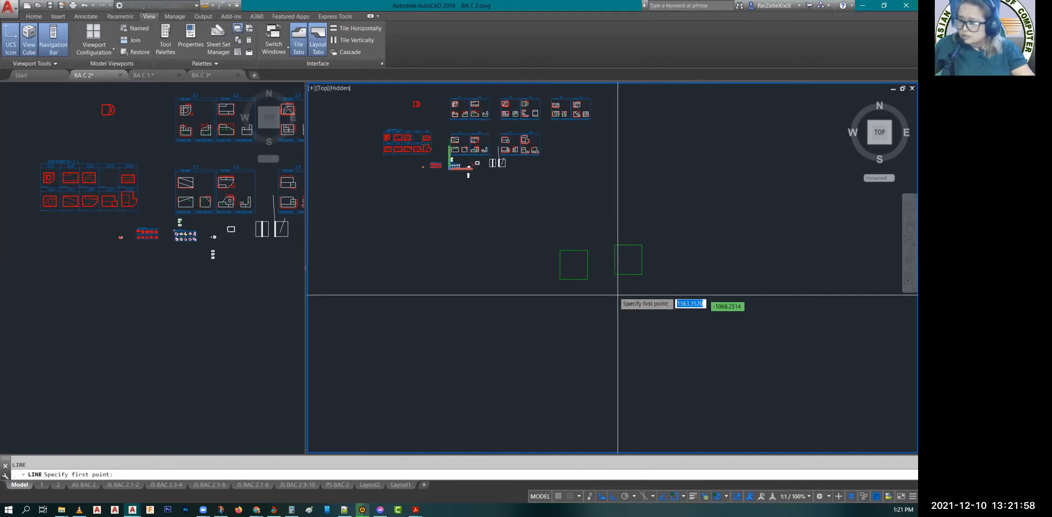
left_click(587, 279)
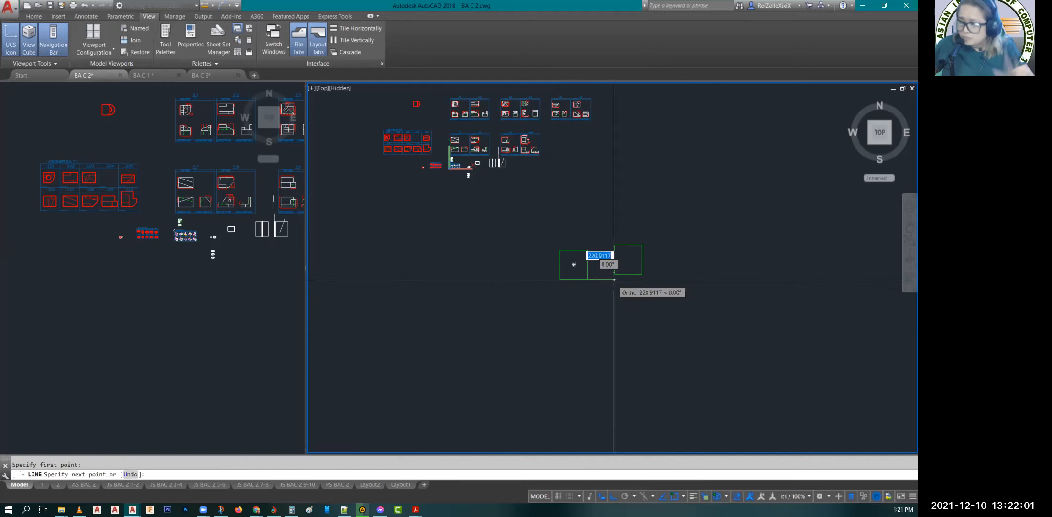
left_click(642, 274)
key("Escape")
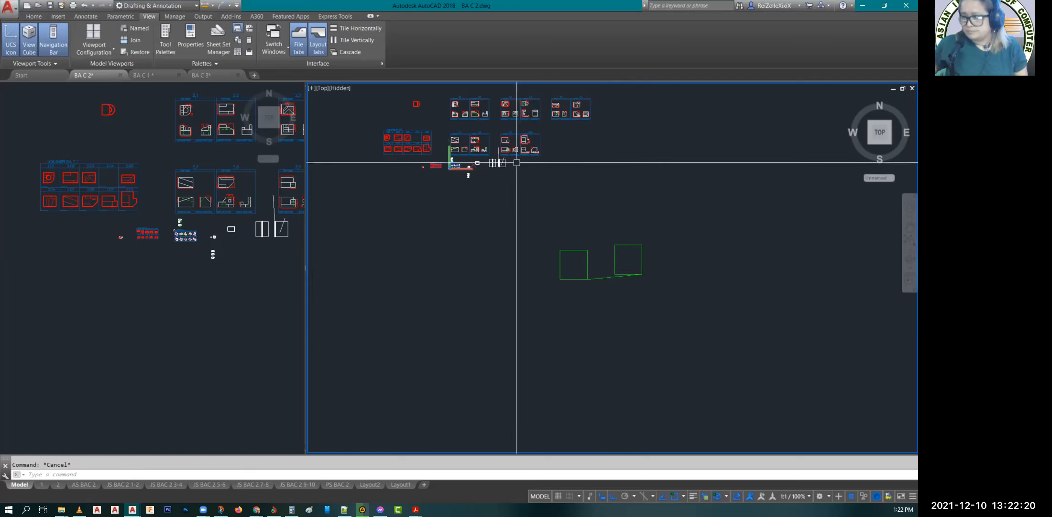
Step: Find the dimensioned isometric bracket figure in the BA C 2 drawing and examine it up close
middle_click_drag(516, 163, 497, 315)
scroll(404, 235, "up", 2)
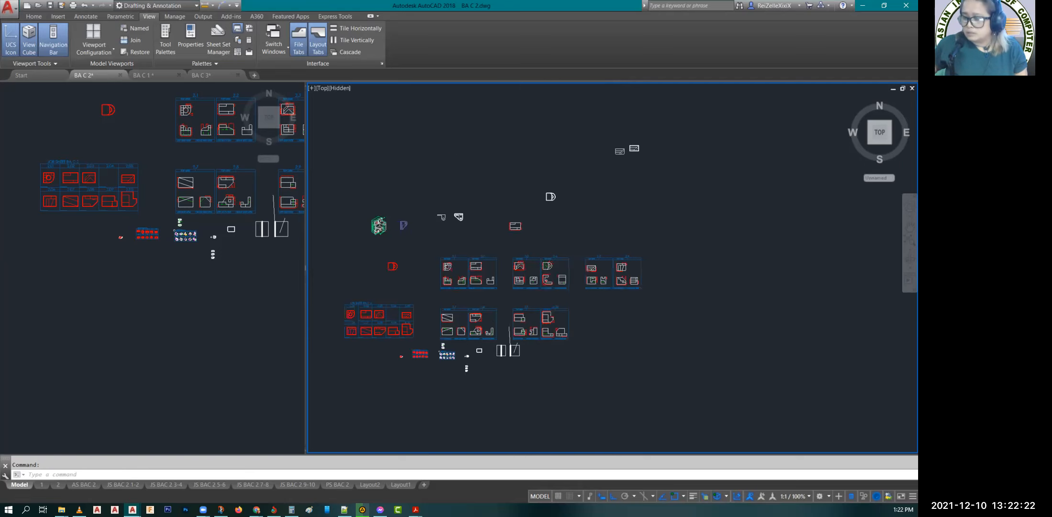
scroll(365, 221, "up", 4)
middle_click_drag(365, 221, 453, 237)
scroll(452, 238, "up", 1)
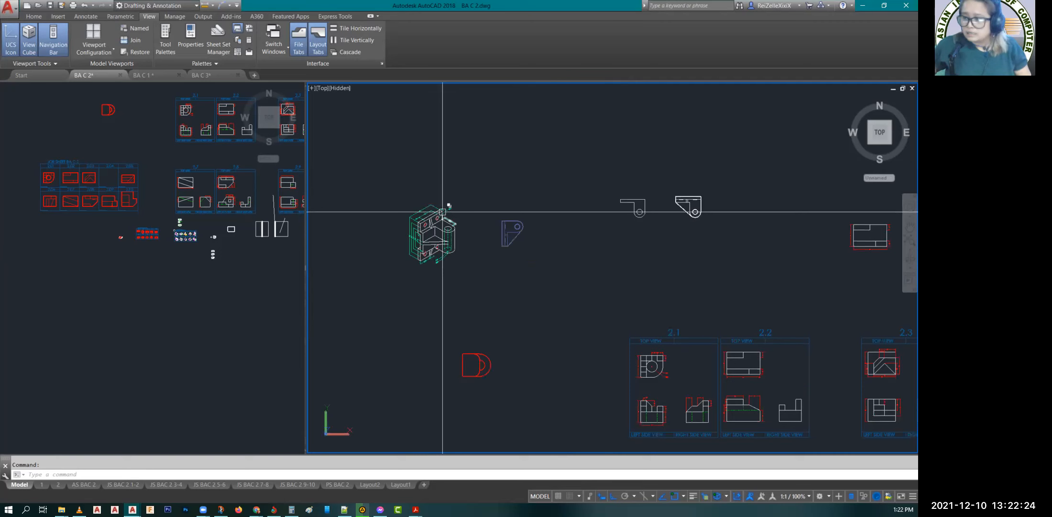
scroll(409, 231, "up", 6)
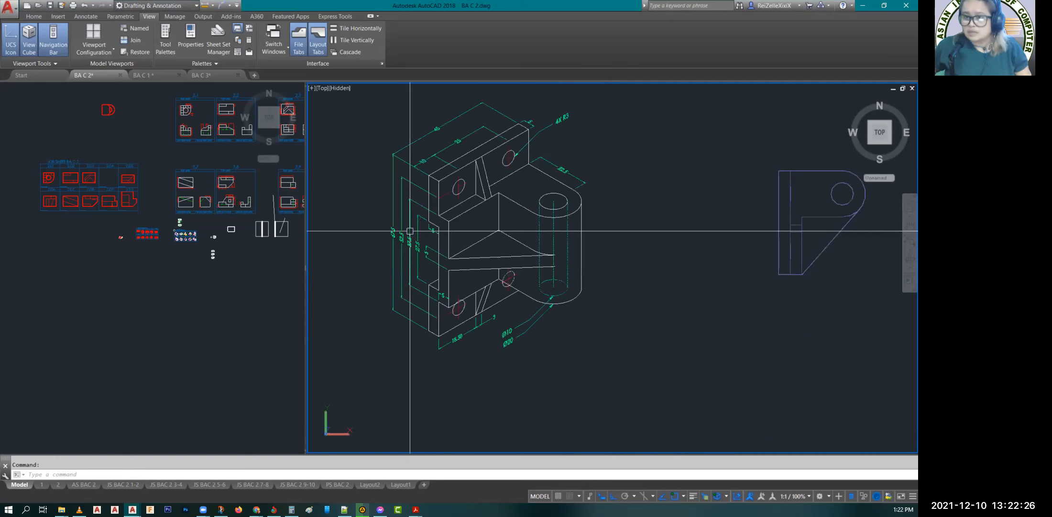
middle_click_drag(615, 219, 621, 268)
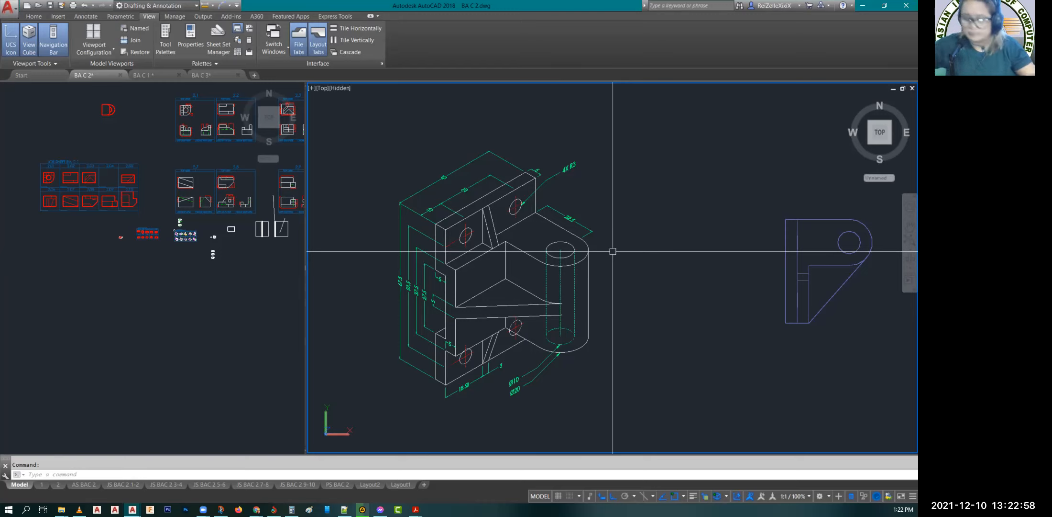
key("Escape")
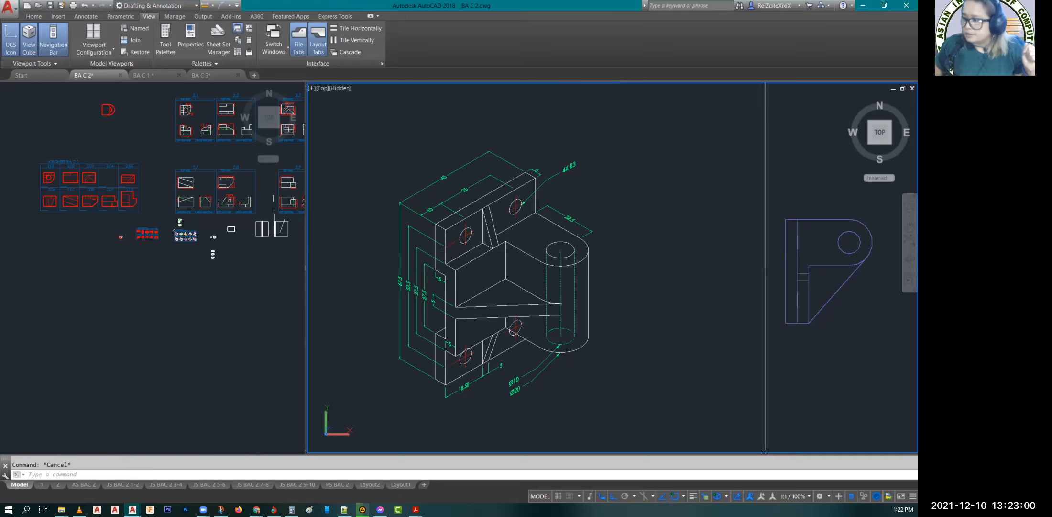
scroll(645, 384, "down", 2)
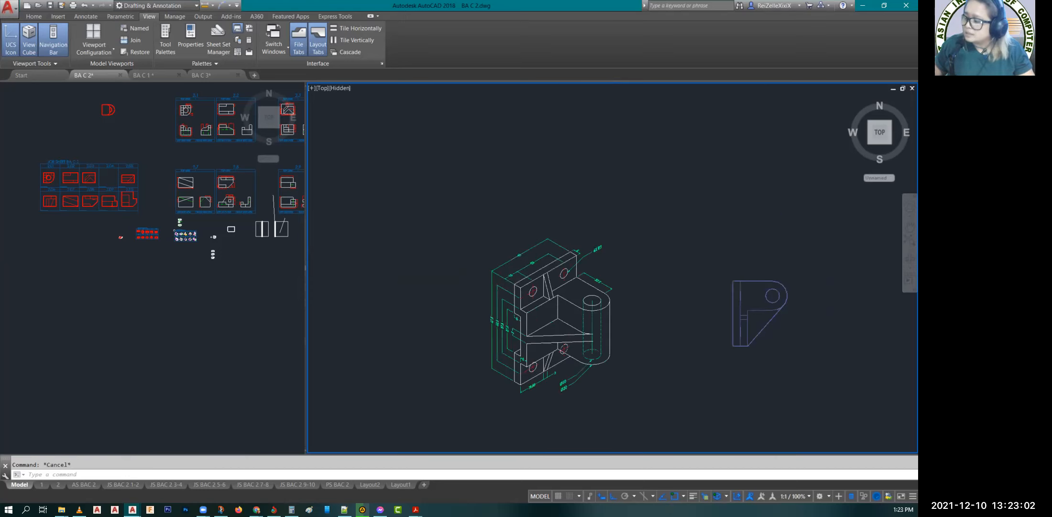
scroll(646, 385, "down", 5)
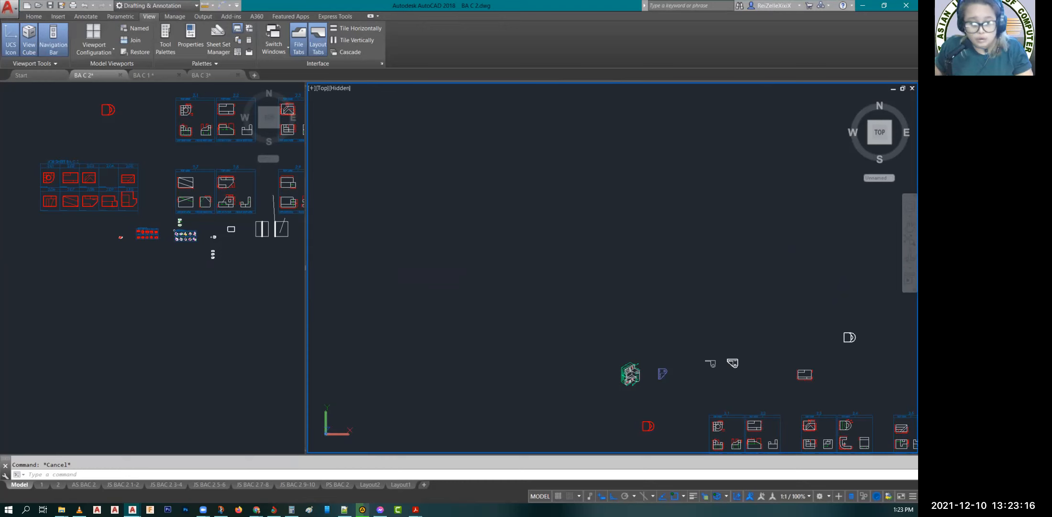
left_click_drag(102, 127, 603, 1)
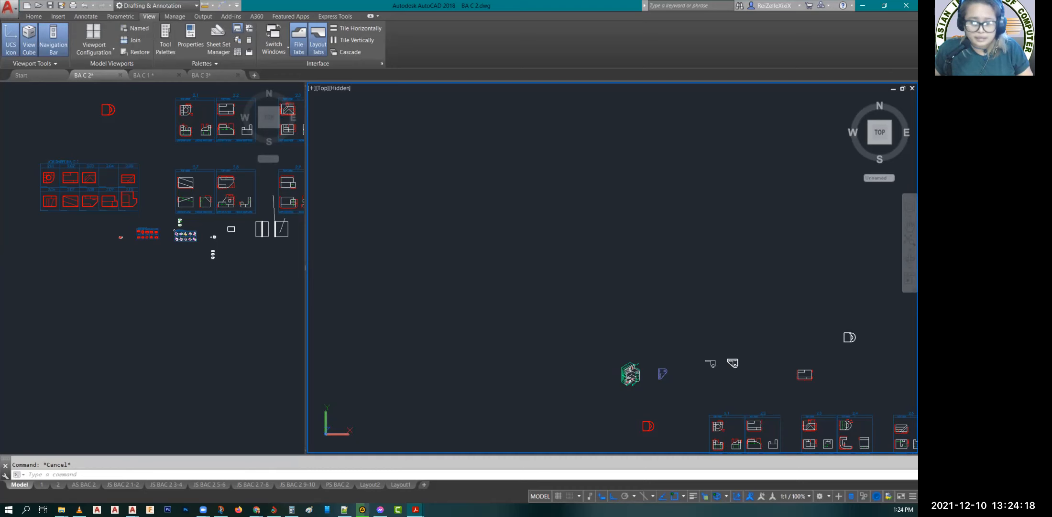
Step: Leave the annotated Snip & Sketch capture and take a new screen snip of the dimensioned three-view block drawing
left_click(863, 6)
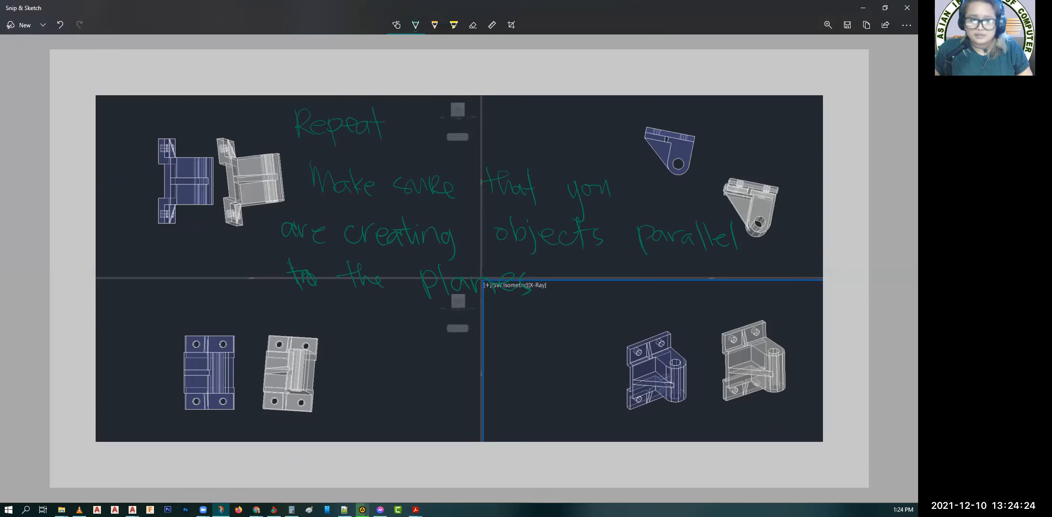
key("alt+Tab")
key("super+shift+s")
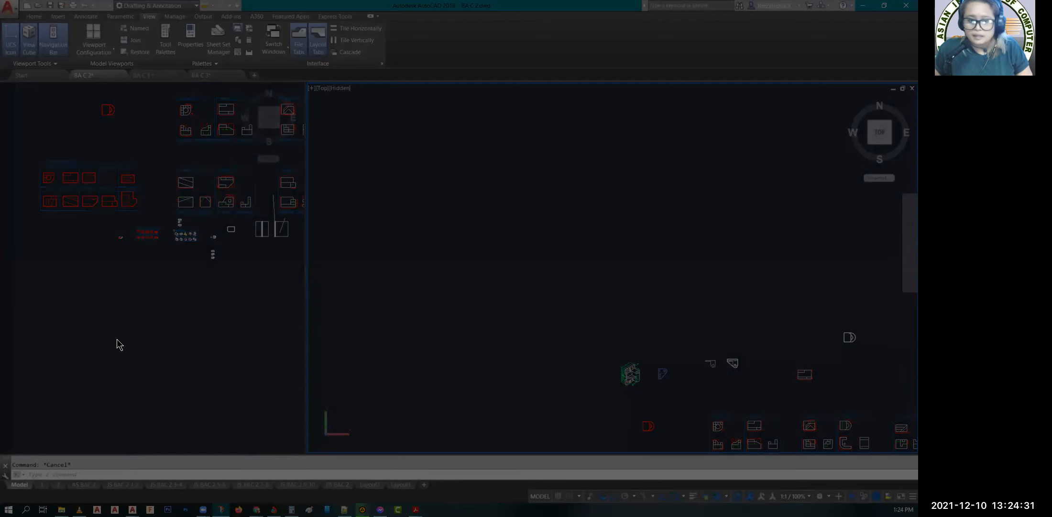
key("Escape")
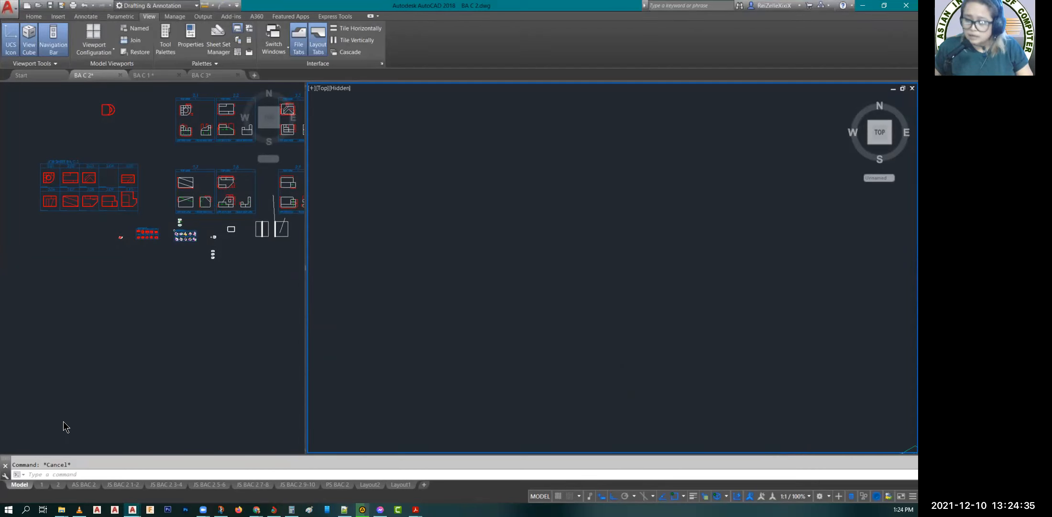
Step: Paste the snipped three-view drawing into an empty area of the smaller Top viewport in BA C 2
left_click(78, 369)
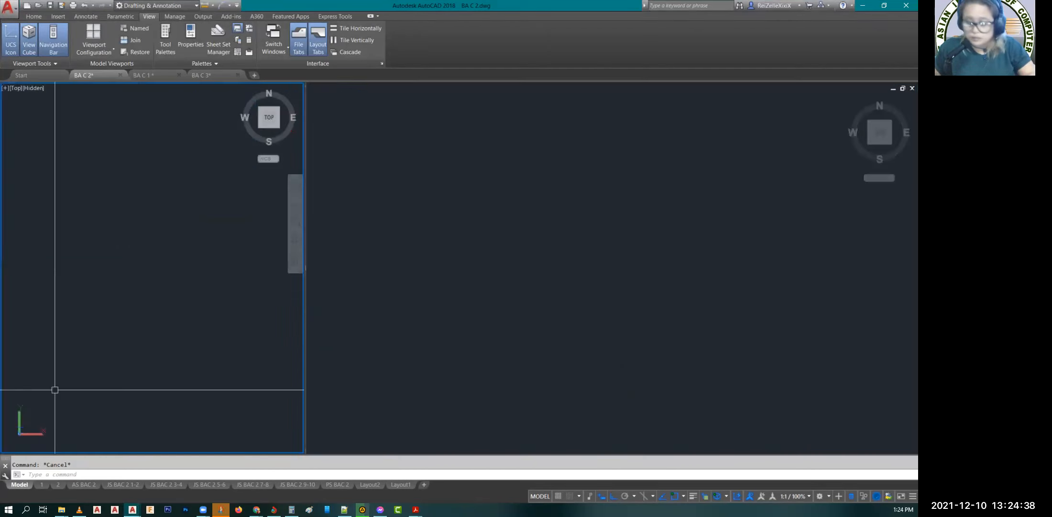
key("ctrl+v")
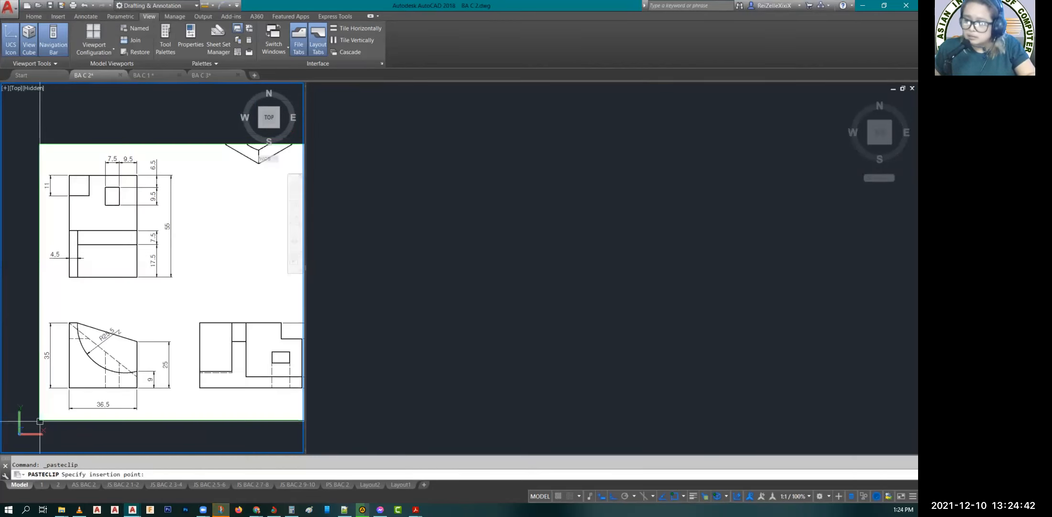
key("Escape")
Step: Set the color of the pasted drawing image to ByLayer and deselect it
left_click(154, 434)
left_click(120, 119)
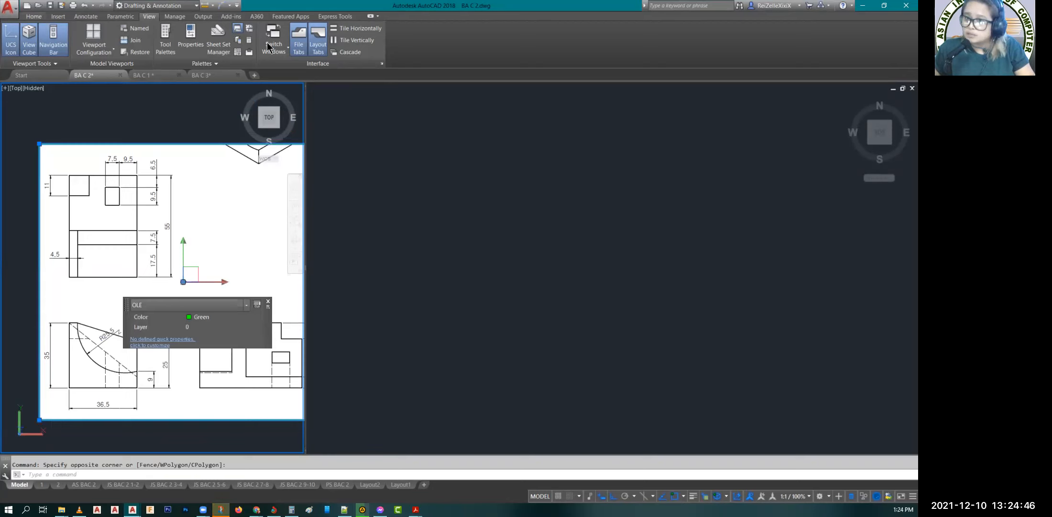
left_click(33, 16)
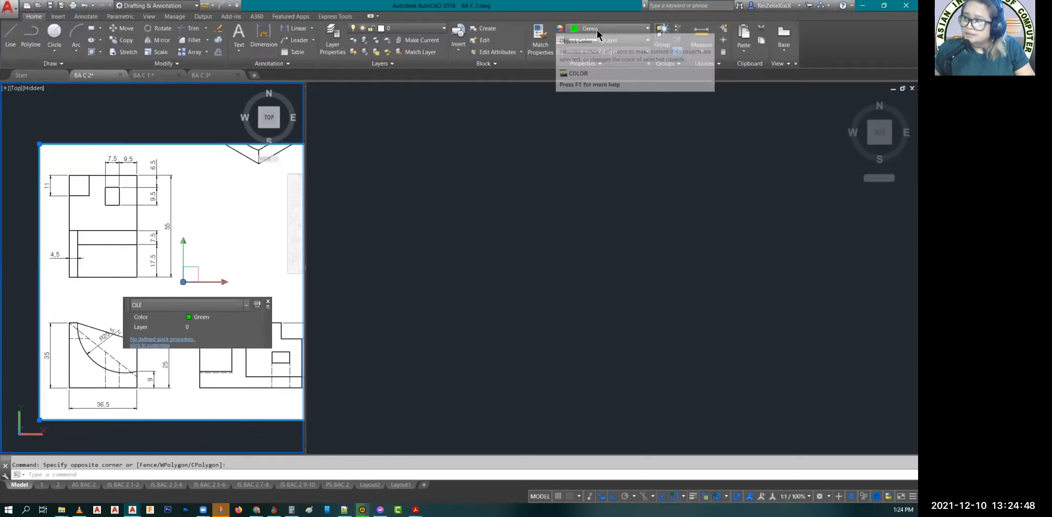
left_click(610, 39)
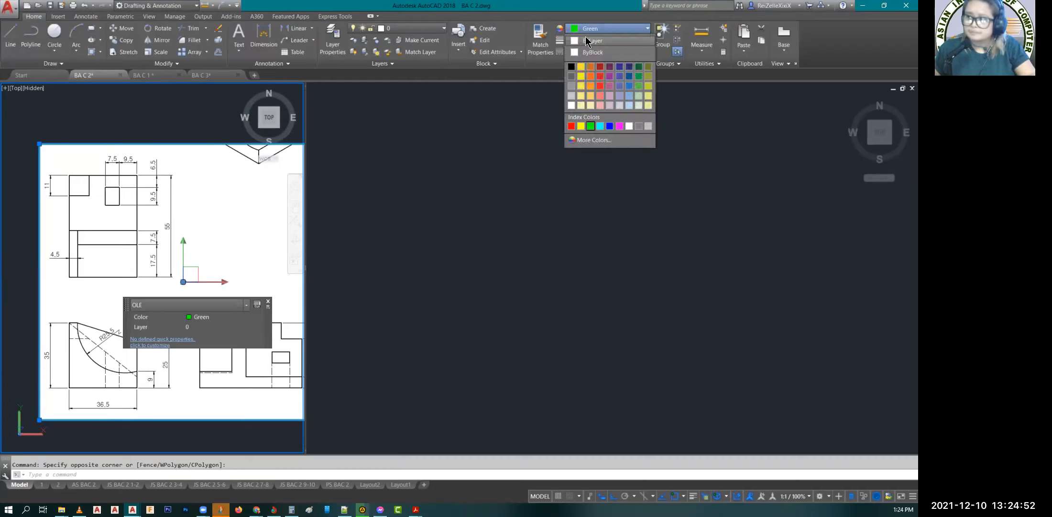
left_click(605, 40)
key("Escape")
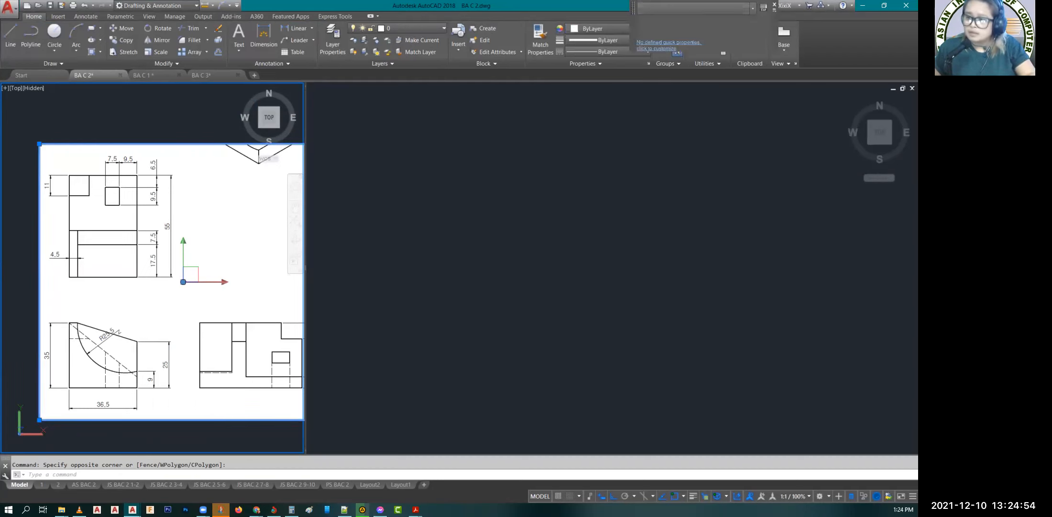
key("Escape")
Step: Widen the smaller viewport to fit the full width of the pasted three-view drawing
left_click_drag(399, 284, 401, 284)
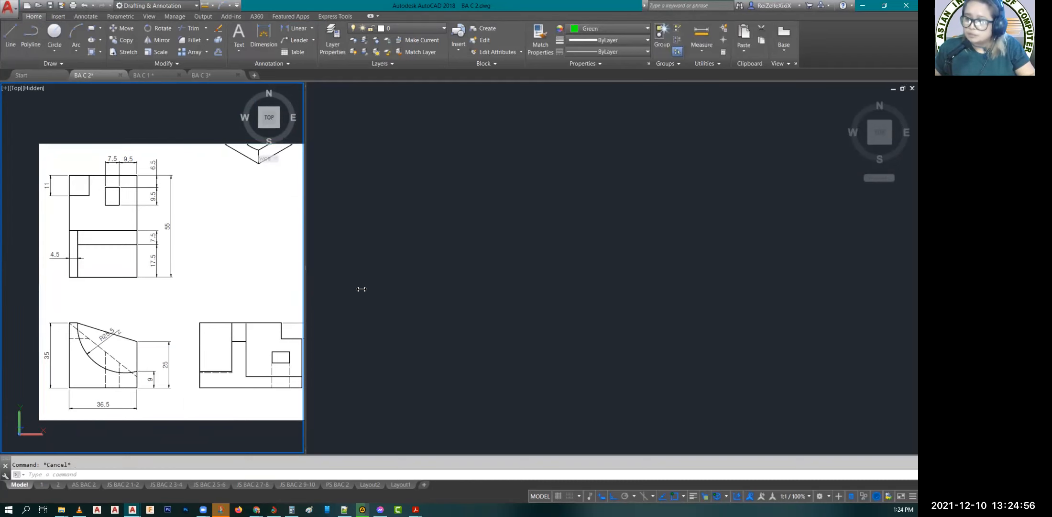
middle_click_drag(329, 295, 298, 292)
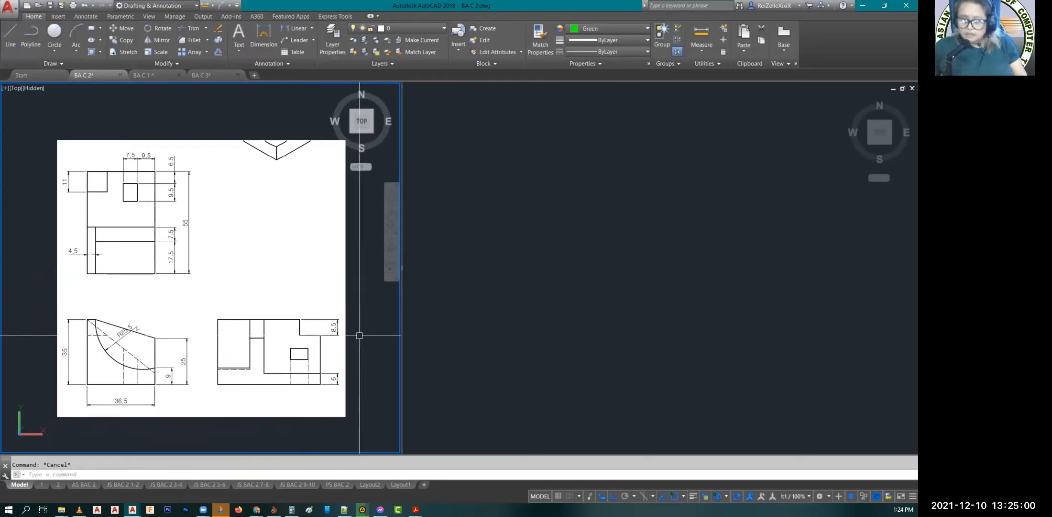
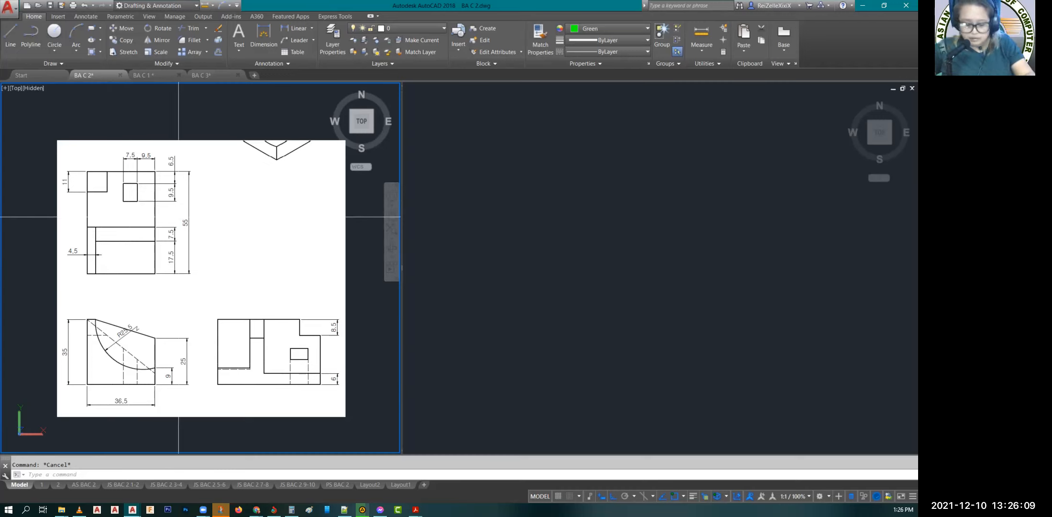
type("c")
key("Return")
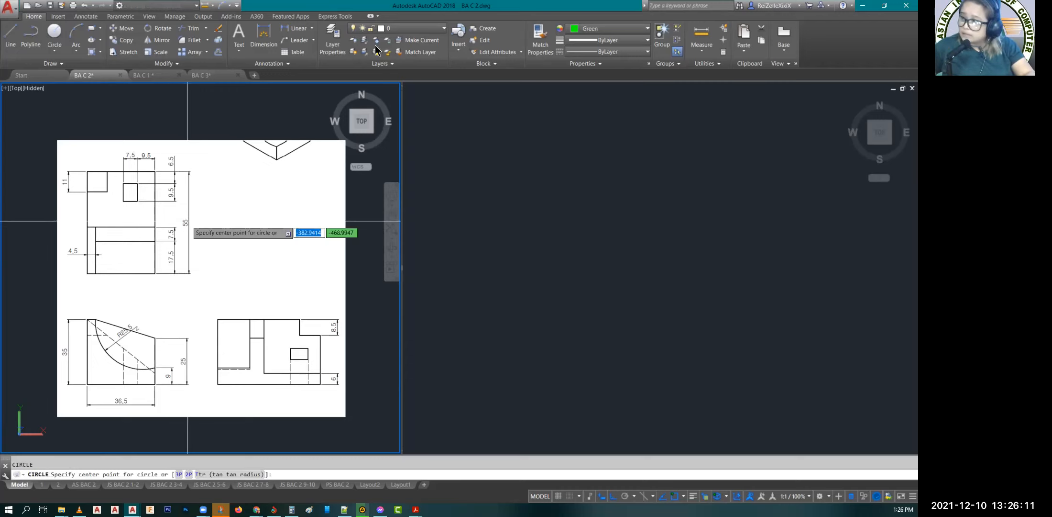
key("Escape")
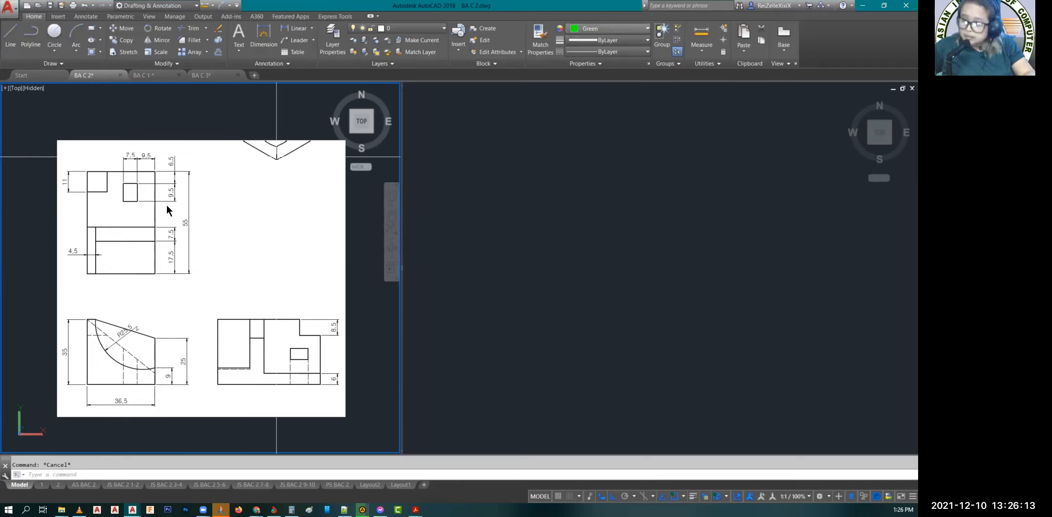
Step: Draw circles of radius about 11 around the 55 dimension and about 10 around the 36.5 dimension on the pasted drawing
type("c")
key("Return")
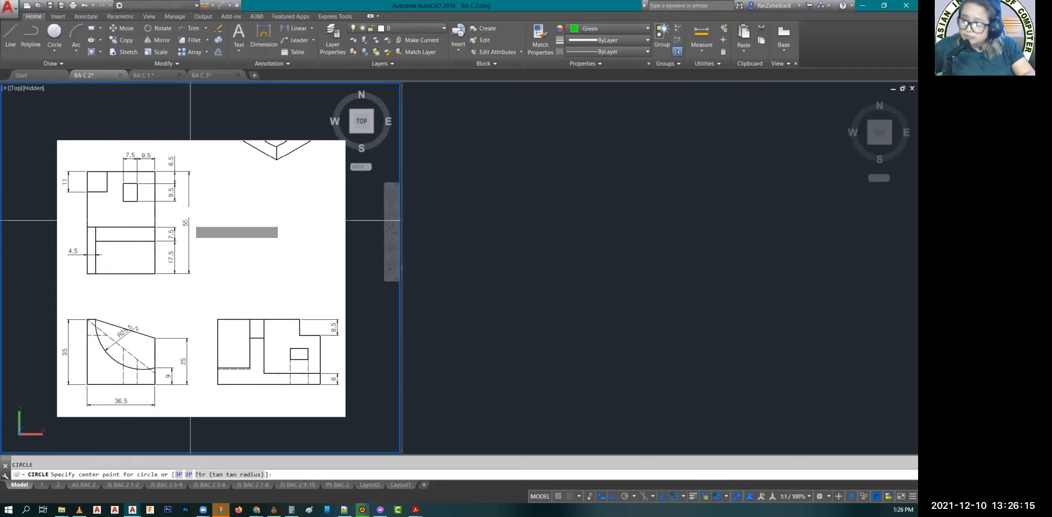
left_click(190, 221)
left_click(185, 230)
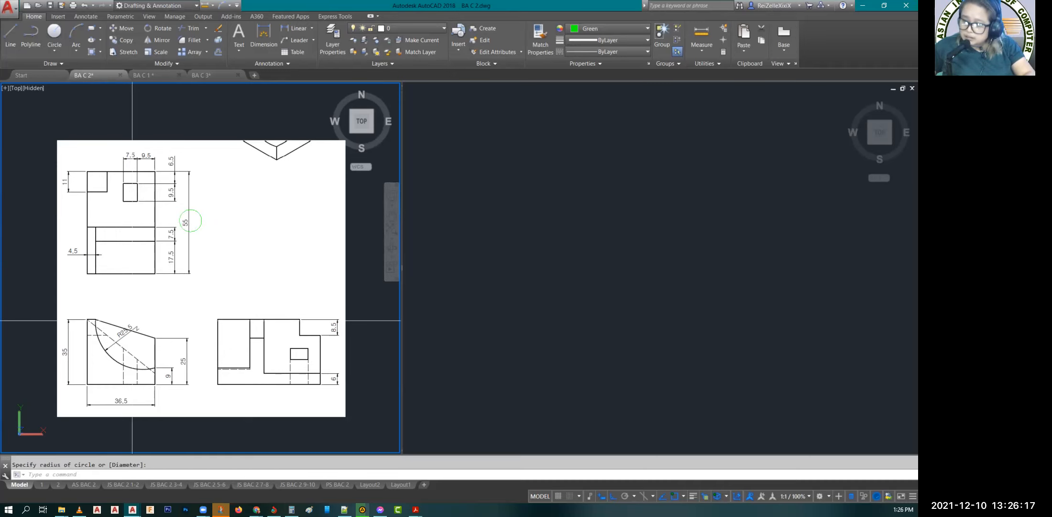
key("Return")
left_click(121, 404)
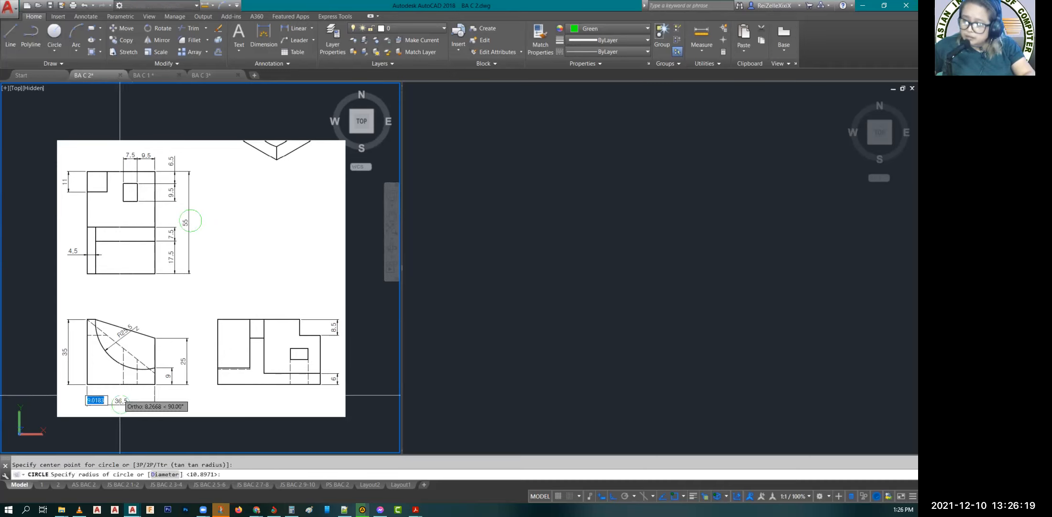
left_click(120, 395)
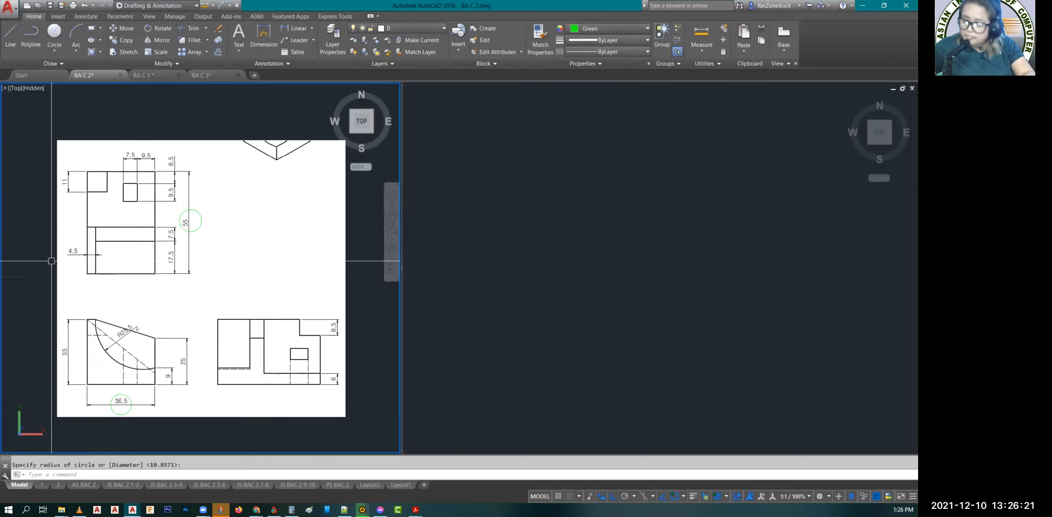
key("Escape")
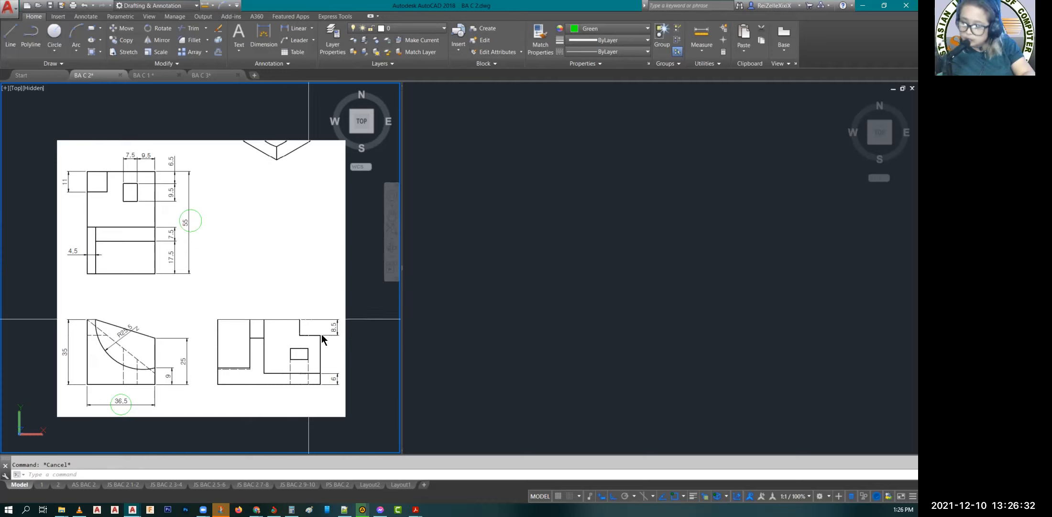
Step: Draw circles of radius about 17.3 around the side view's 8.5 corner notch and the top view's 11 corner square
type("c")
key("Return")
left_click(315, 325)
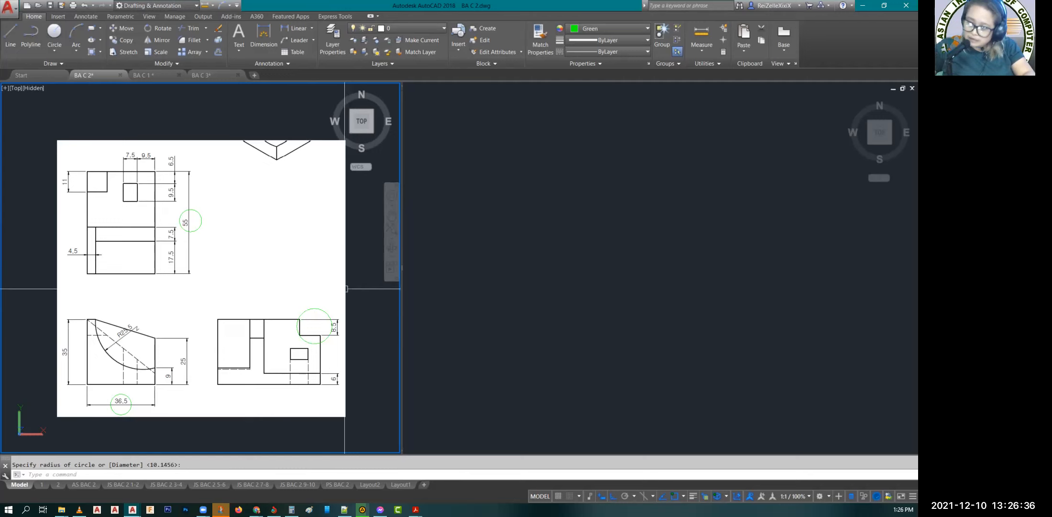
key("Return")
key("Return")
left_click(96, 182)
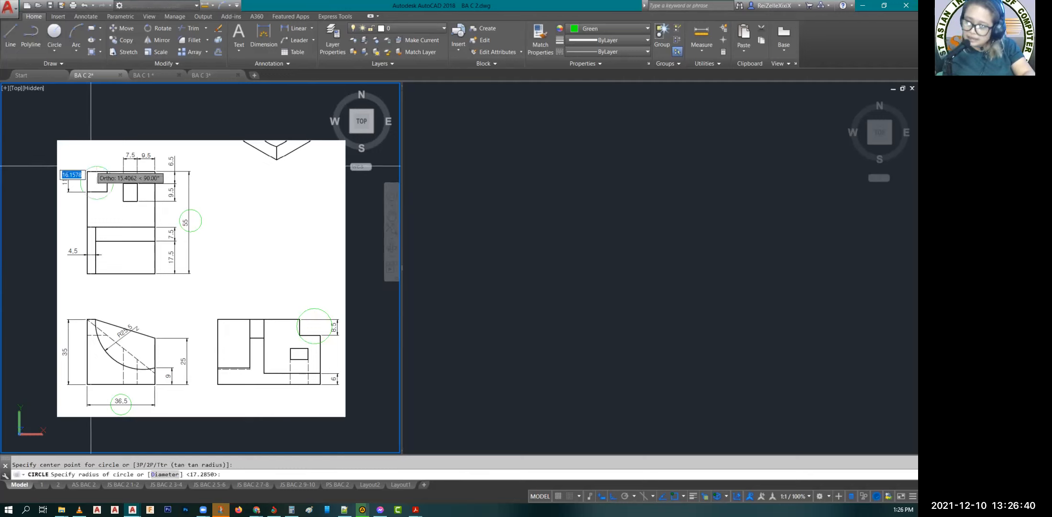
key("Return")
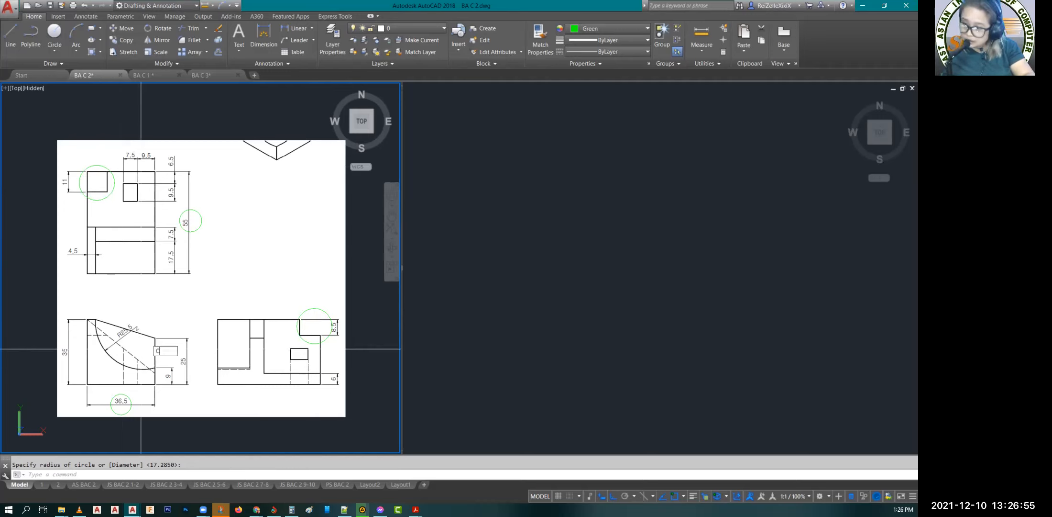
Step: Draw a circle of radius about 60.5 over the pasted front view's curved arc, centered above its upper right corner
key("Return")
left_click(157, 316)
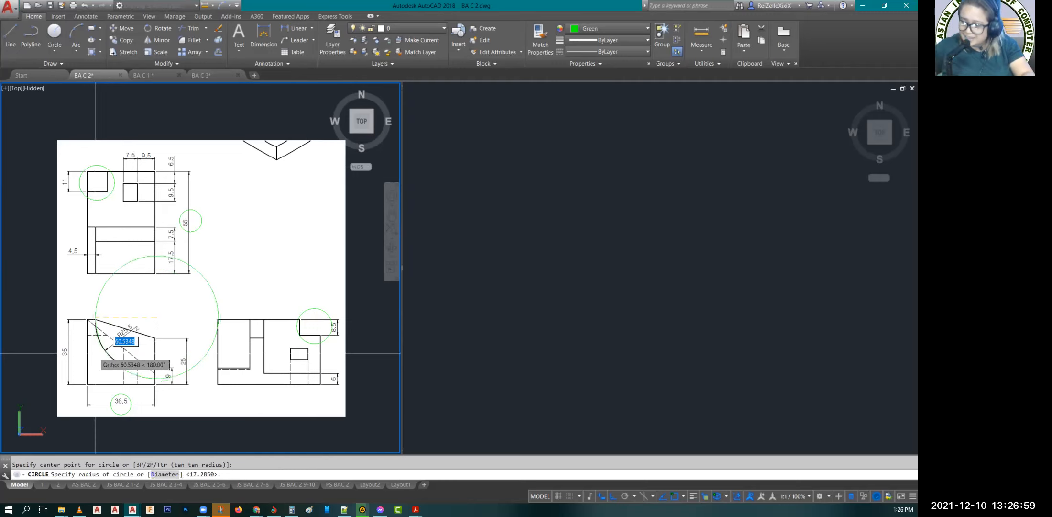
left_click(95, 353)
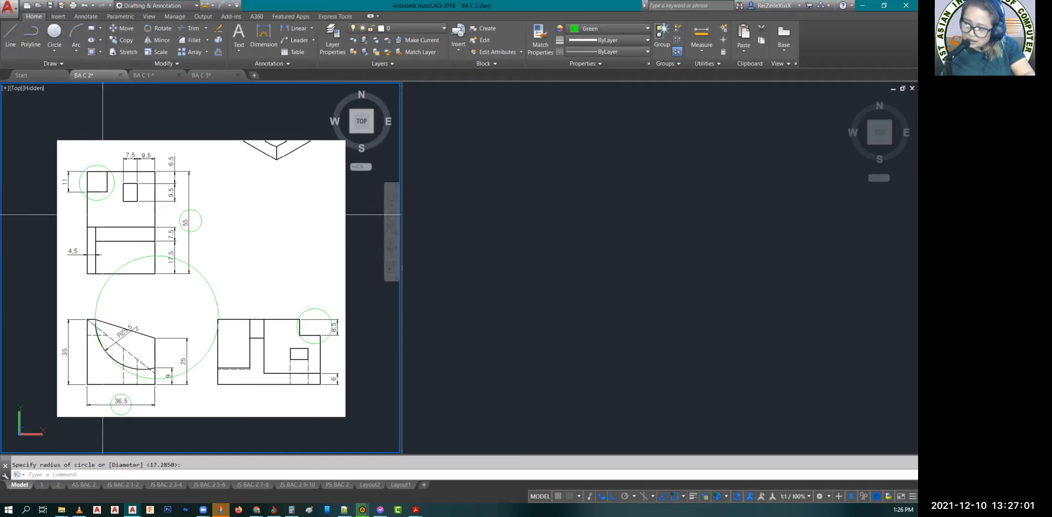
Step: Draw a rectangle tracing the 17.5 deep area at the lower right of the pasted top view
type("rec")
key("Return")
left_click(96, 242)
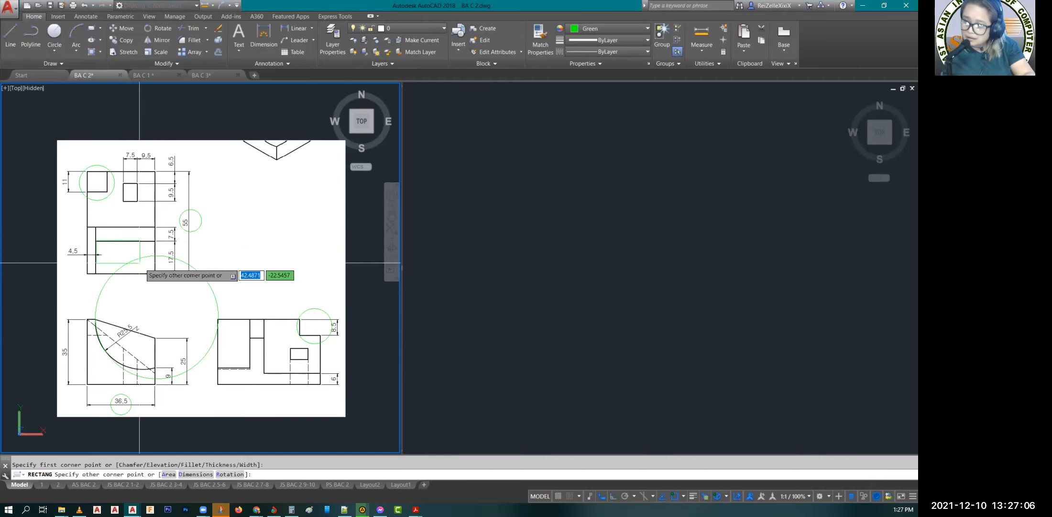
left_click(154, 269)
key("Escape")
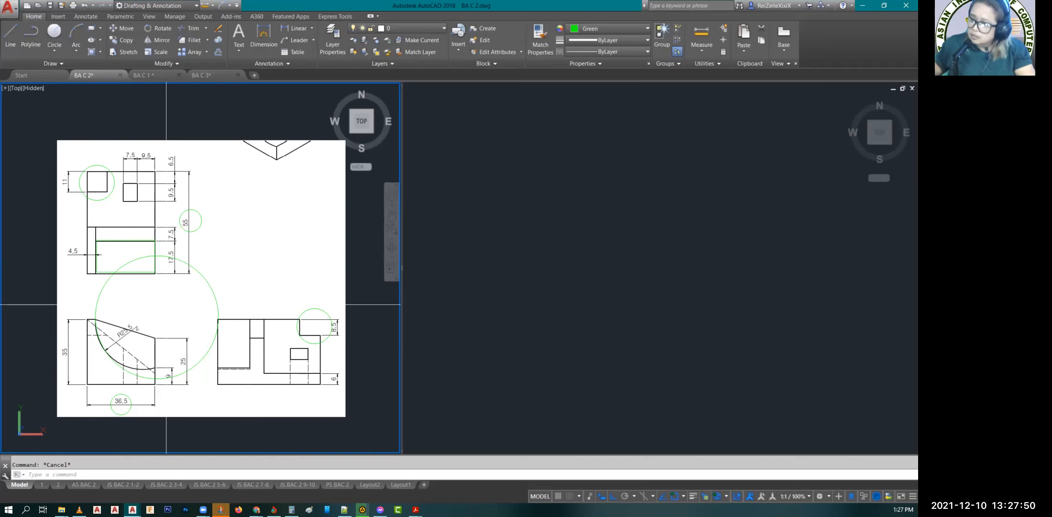
Step: Draw a rectangle 55 long and 36.5 wide in the empty larger viewport using the Dimensions option
left_click(615, 305)
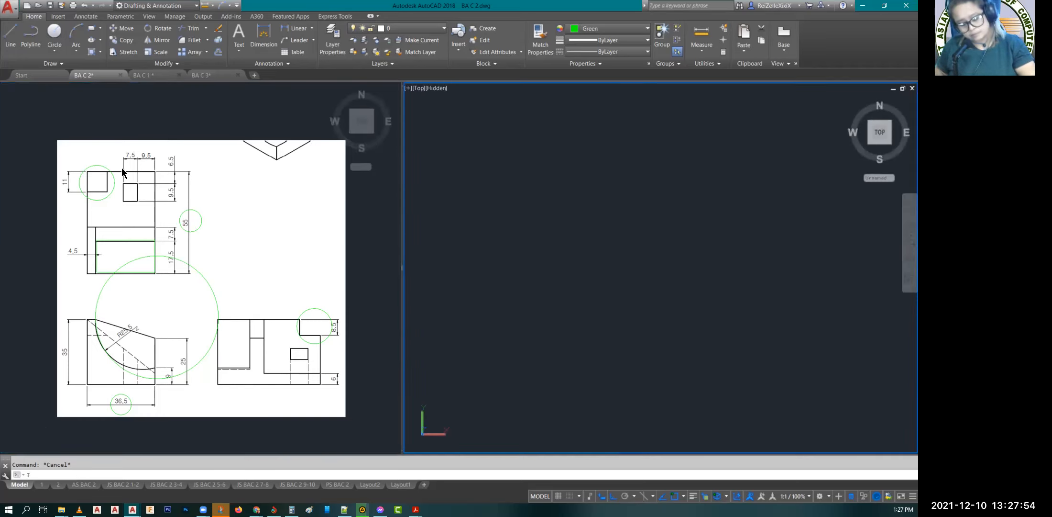
type("REC")
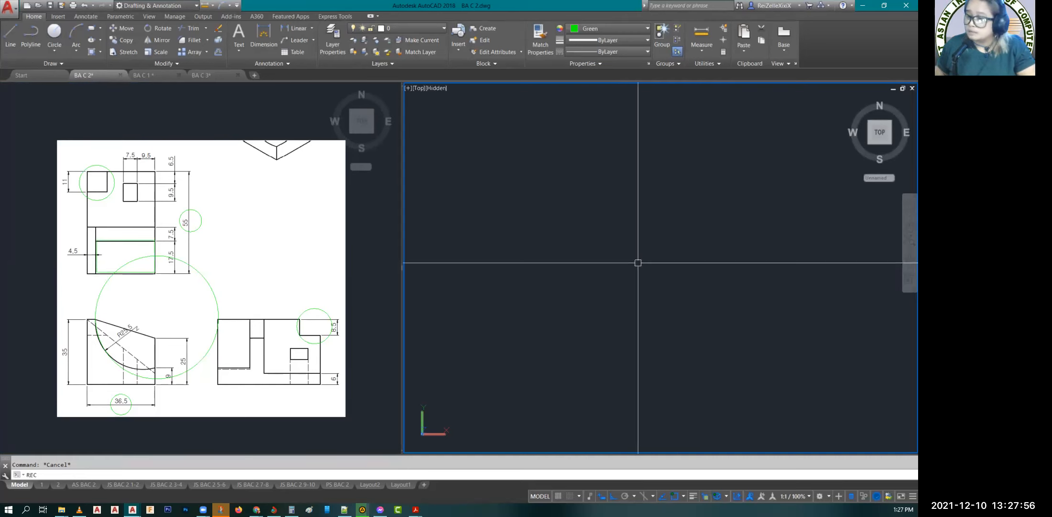
key("Return")
left_click(587, 324)
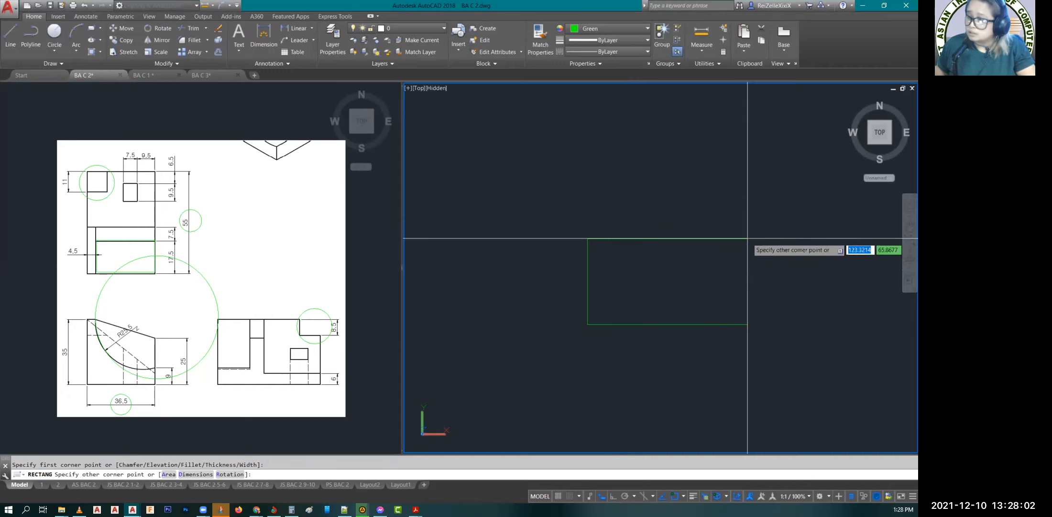
type("d")
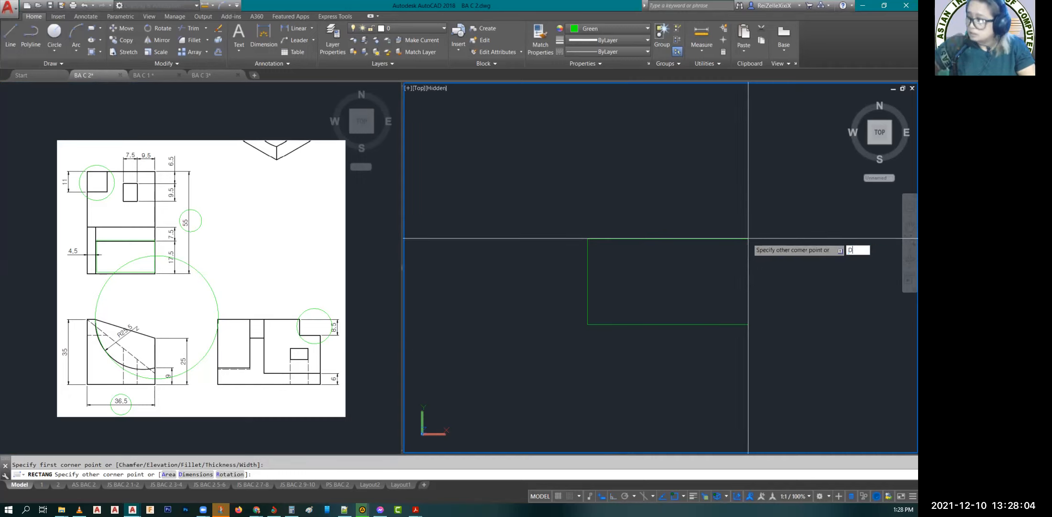
key("Return")
type("55")
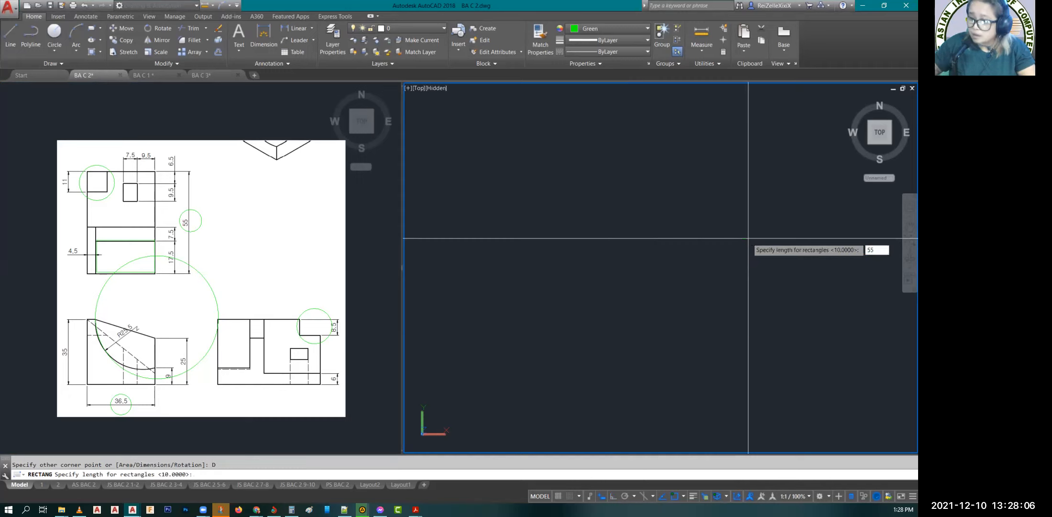
key("Return")
type("36.5")
key("Return")
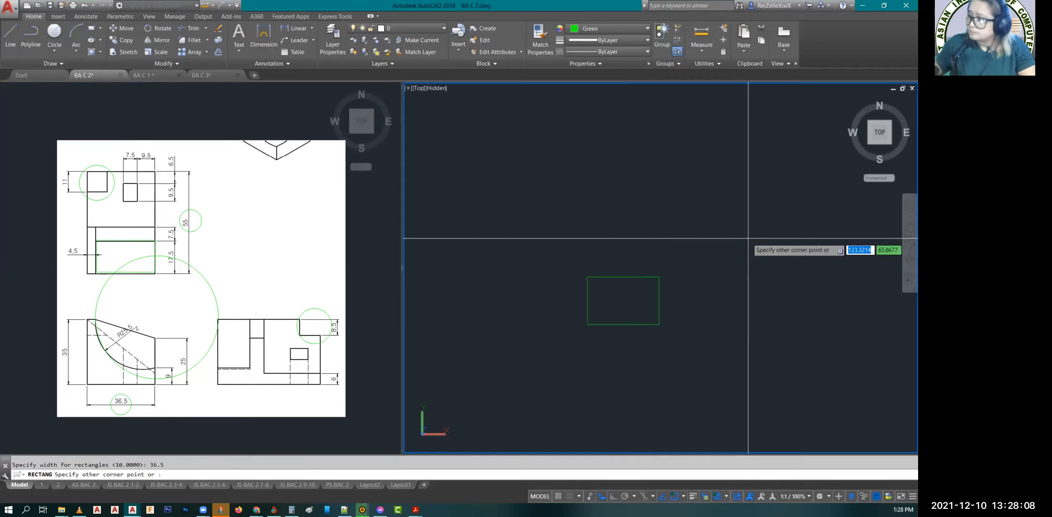
key("Escape")
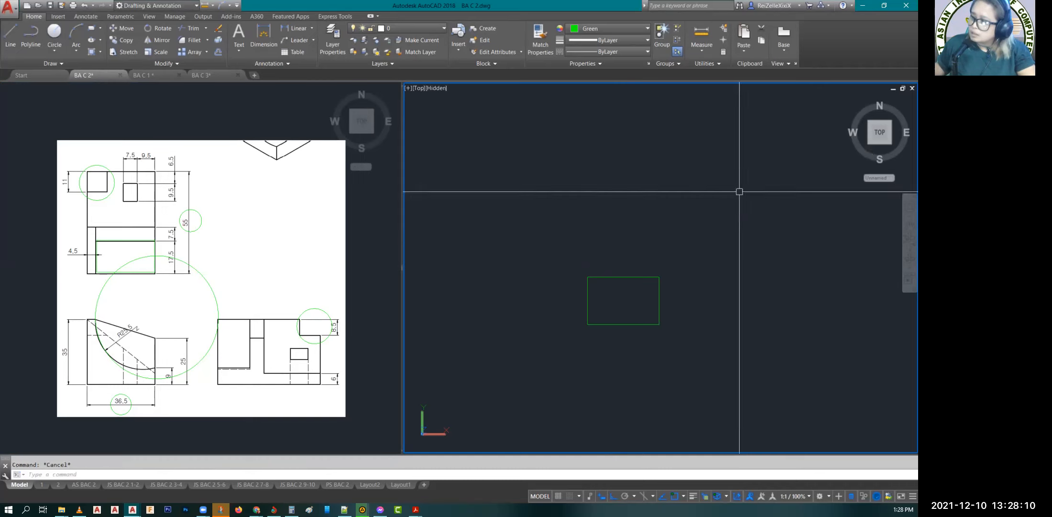
Step: Orbit the larger viewport from Top to a raised 3D view from the left and front, with the rectangle centered
left_click(903, 258)
left_click_drag(756, 376, 733, 348)
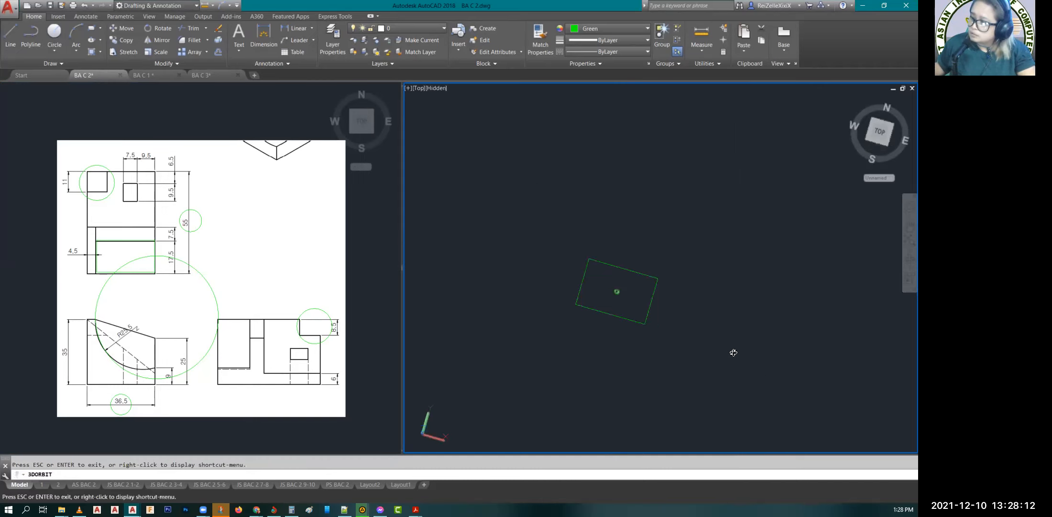
left_click_drag(720, 317, 705, 275)
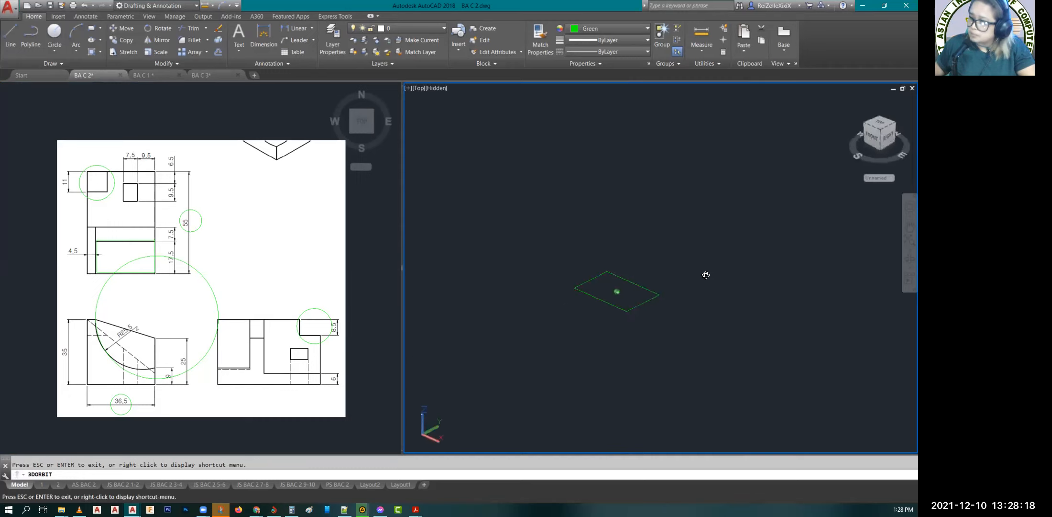
middle_click_drag(706, 275, 699, 326, "shift")
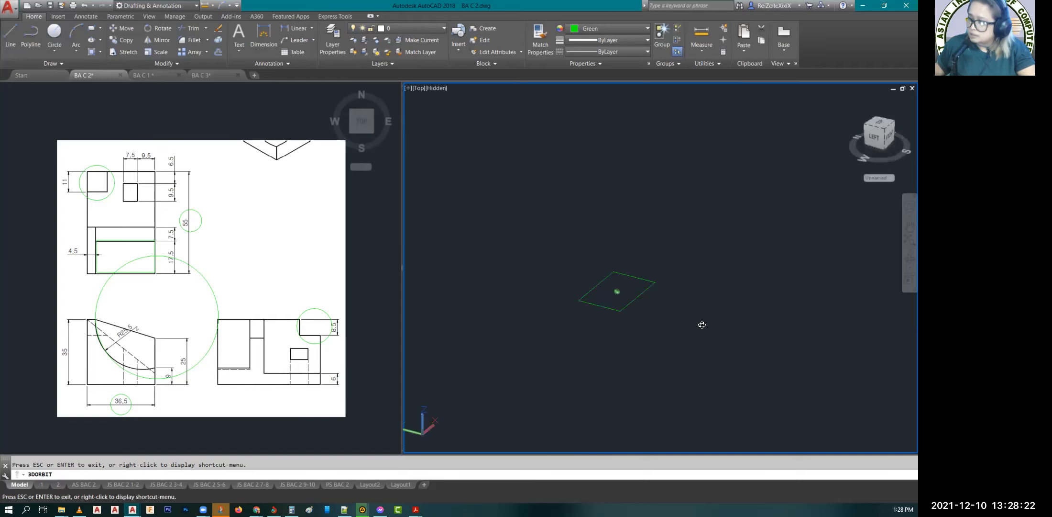
middle_click_drag(69, 447, 110, 378, "shift")
key("Escape")
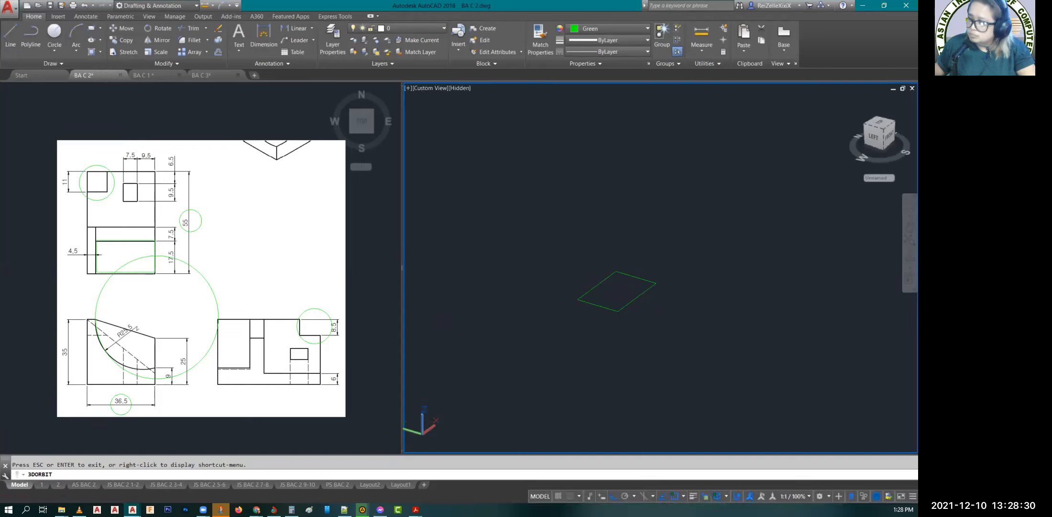
key("Escape")
scroll(730, 175, "up", 2)
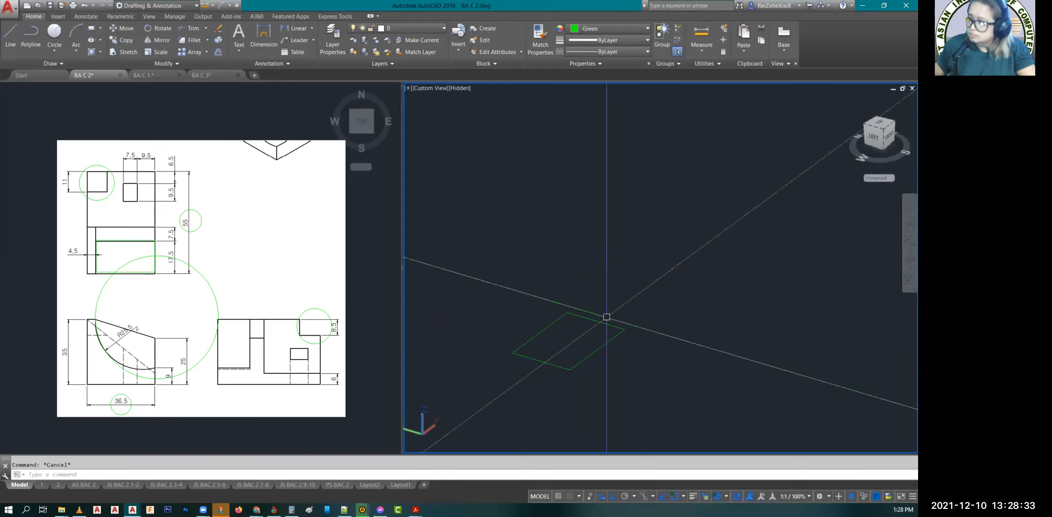
type("p")
key("Return")
left_click_drag(533, 397, 565, 351)
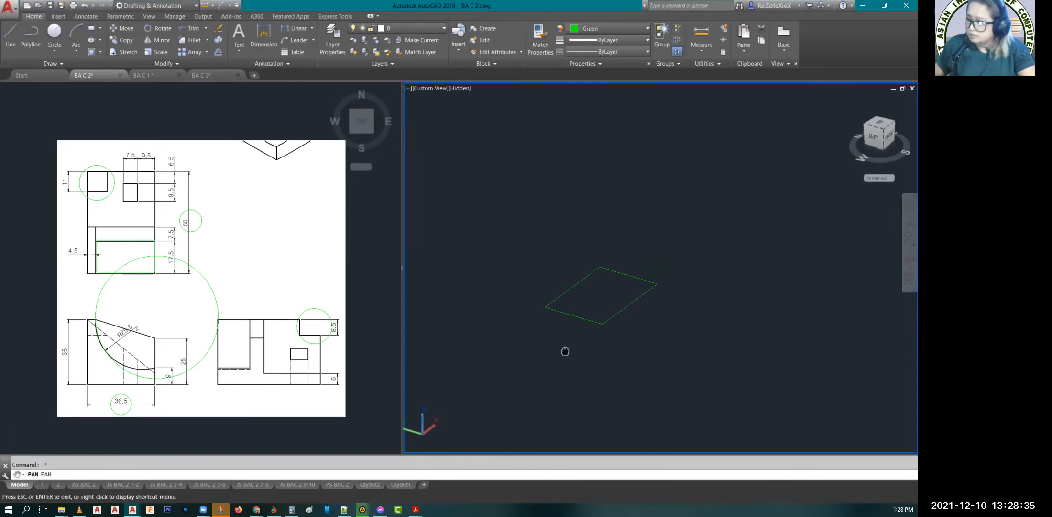
key("Escape")
scroll(615, 277, "up", 1)
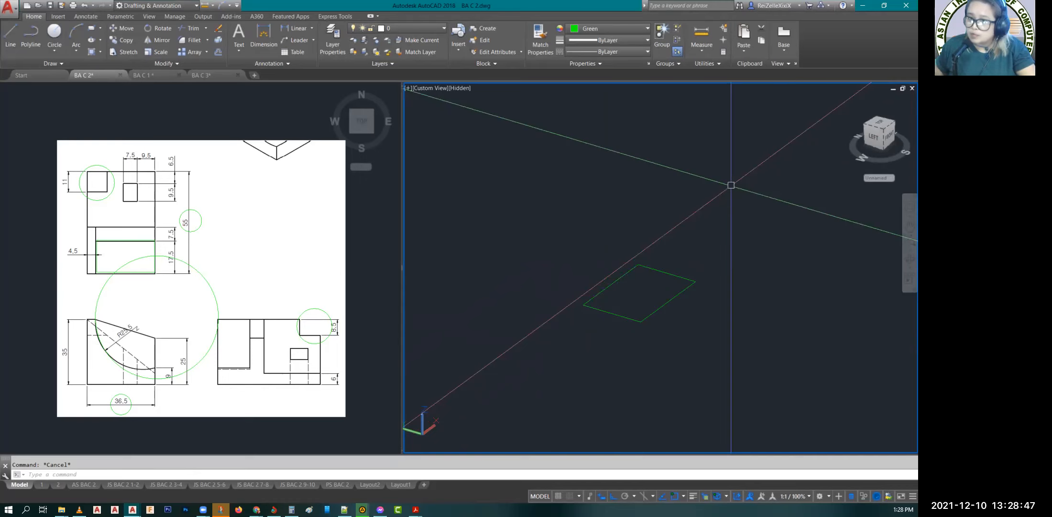
Step: Extrude the 55 by 36.5 rectangle upward to a height of 35
type("ext")
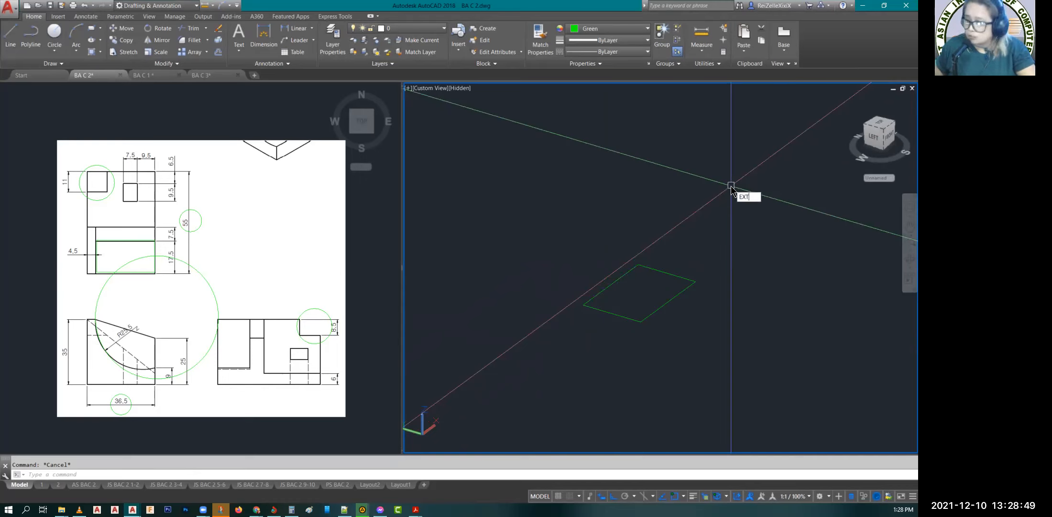
key("Return")
left_click(614, 277)
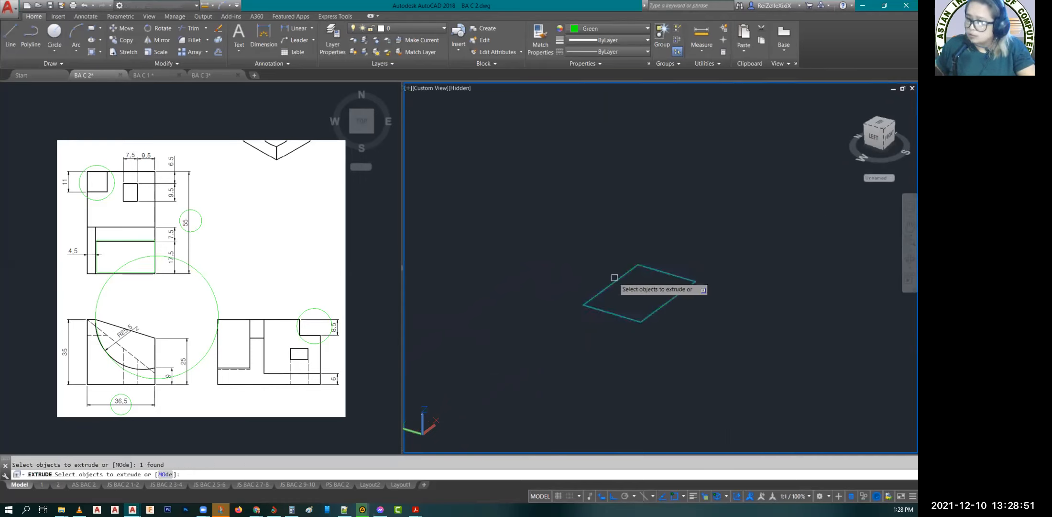
key("Return")
type("35")
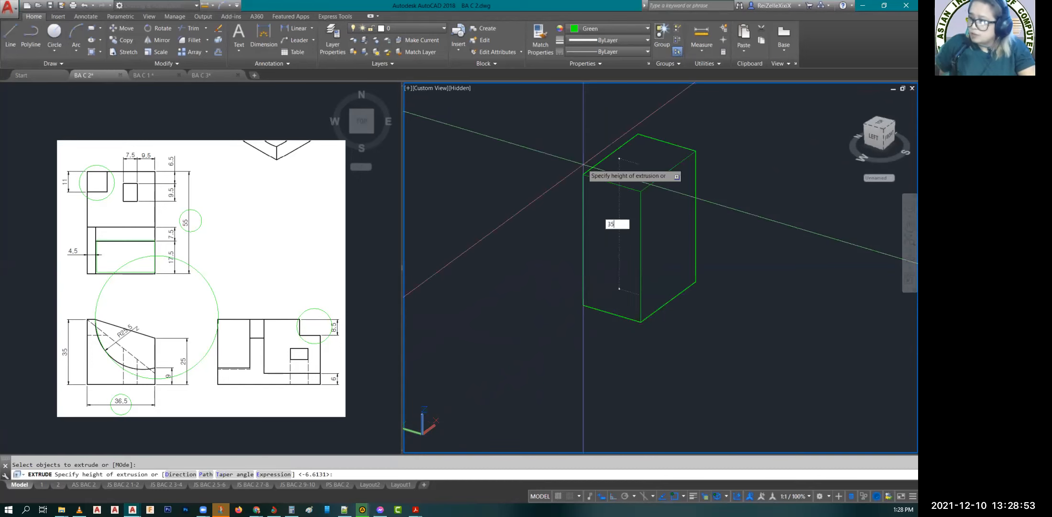
key("Return")
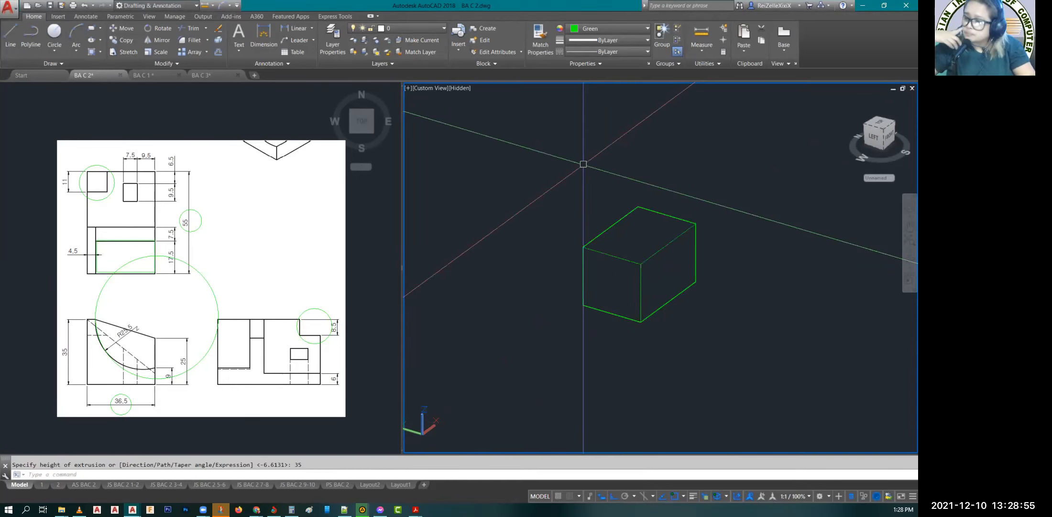
key("Escape")
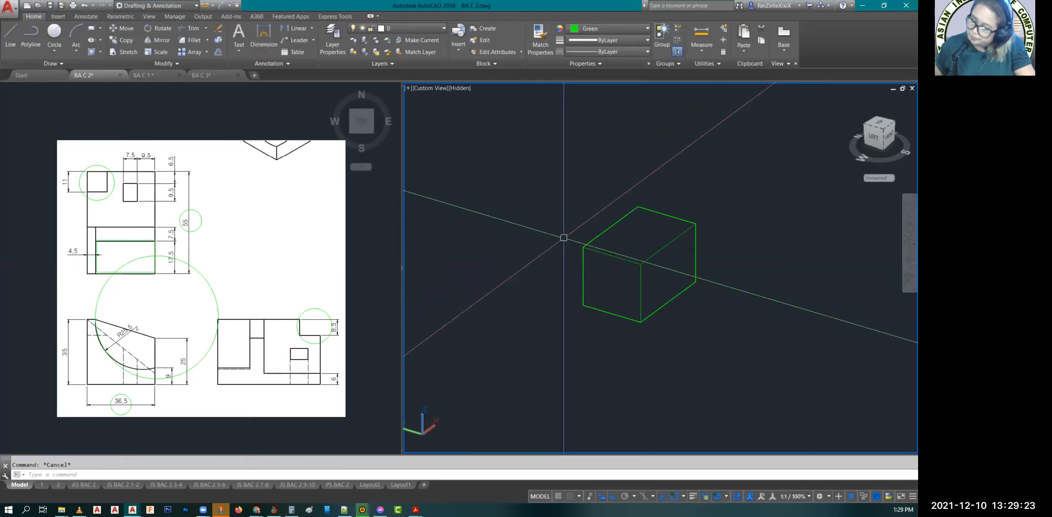
Step: Draw a rectangle 25 long and 36.5 wide on the block's top face from its front-left corner, using the Dimensions option
scroll(564, 237, "up", 5)
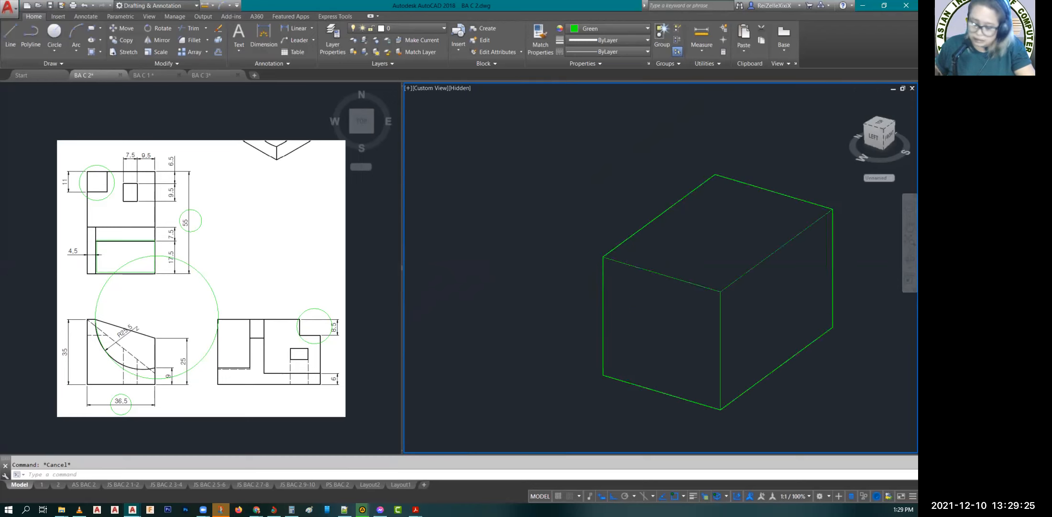
type("REC")
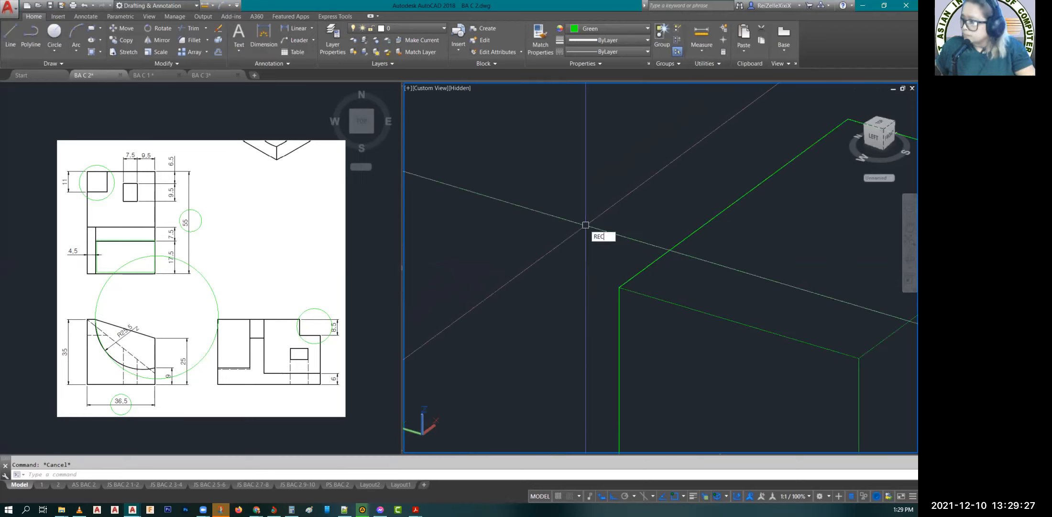
key("Return")
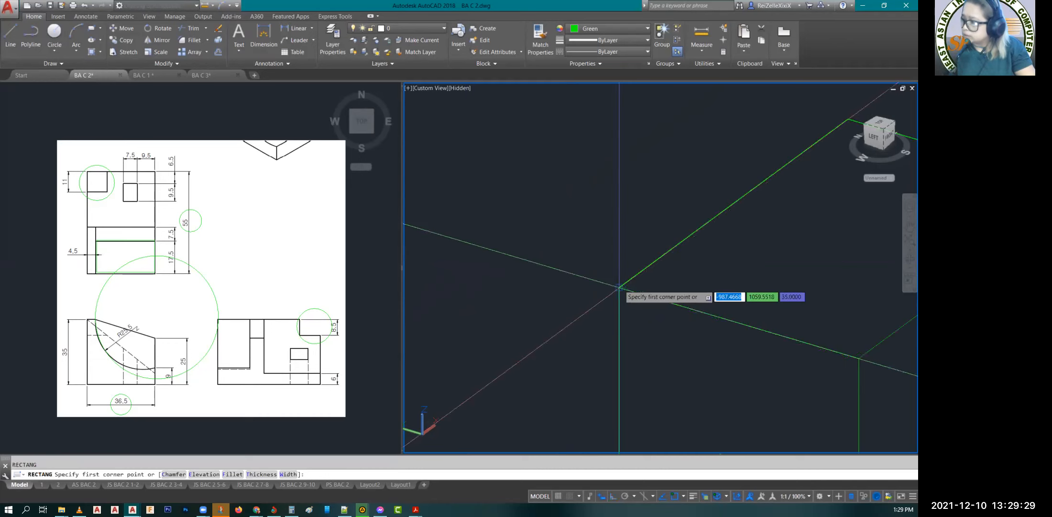
left_click(619, 287)
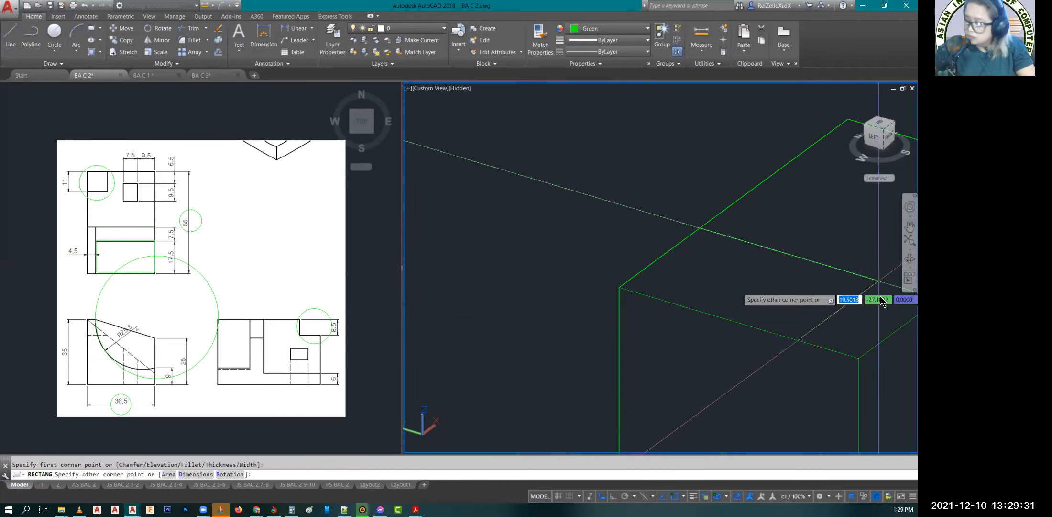
type("D")
key("Return")
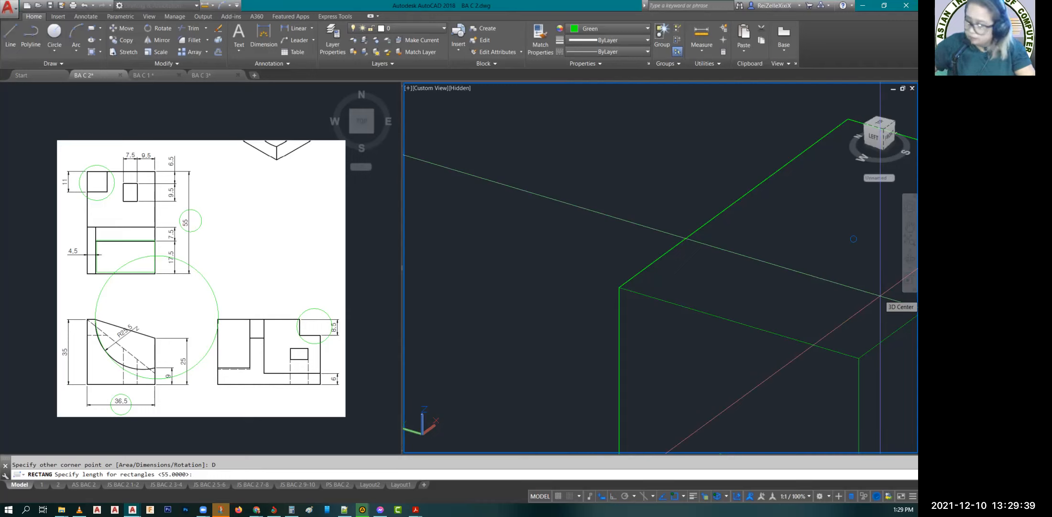
type("25")
key("Return")
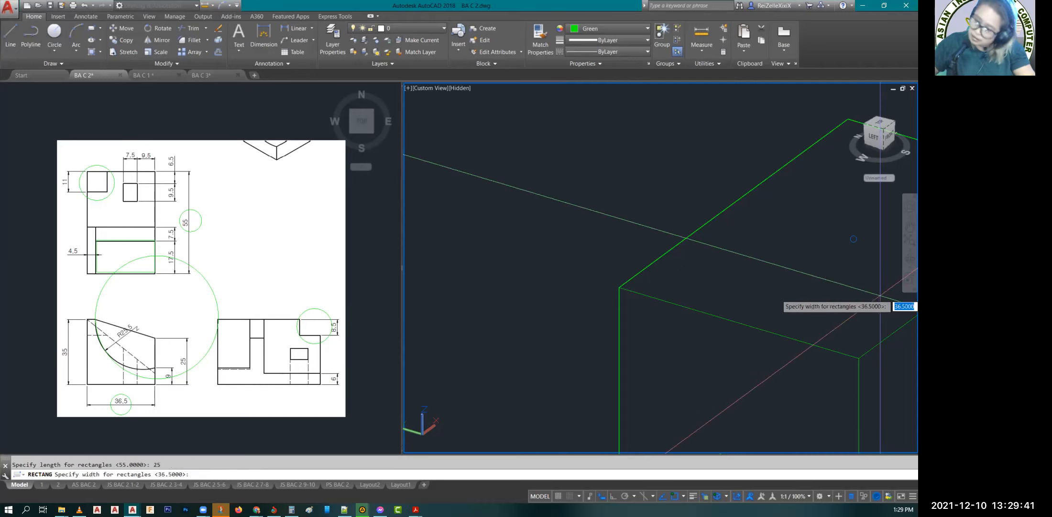
type("36.")
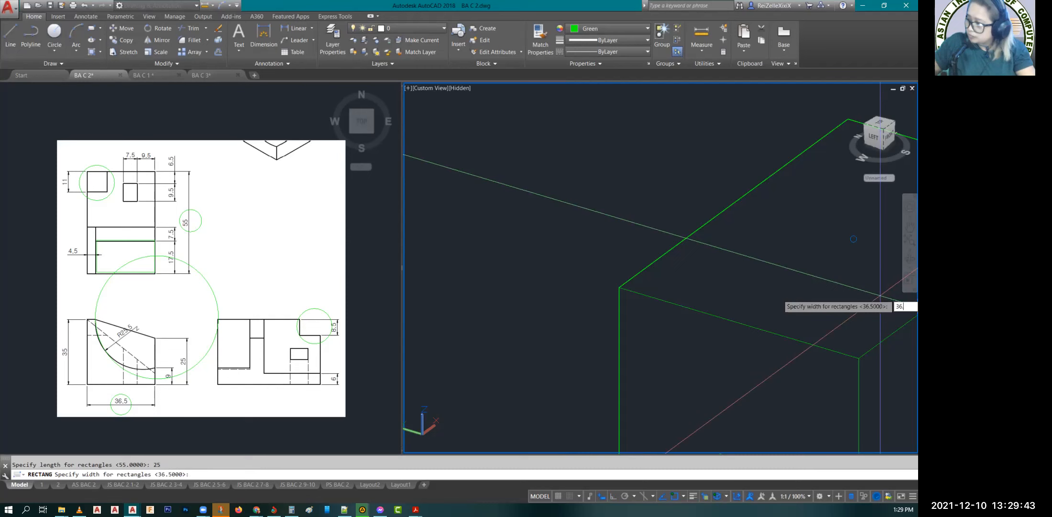
type("5")
key("Return")
middle_click_drag(875, 302, 762, 305)
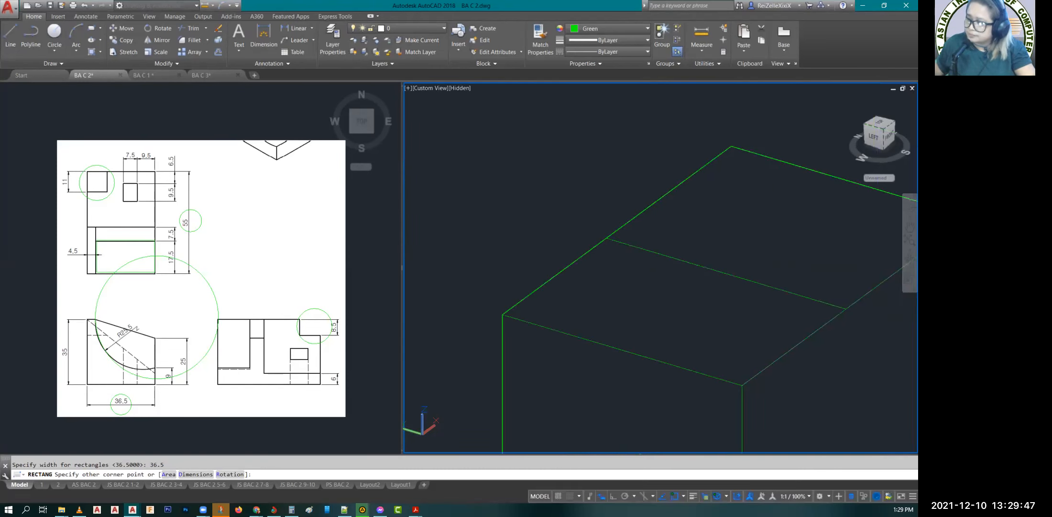
key("Escape")
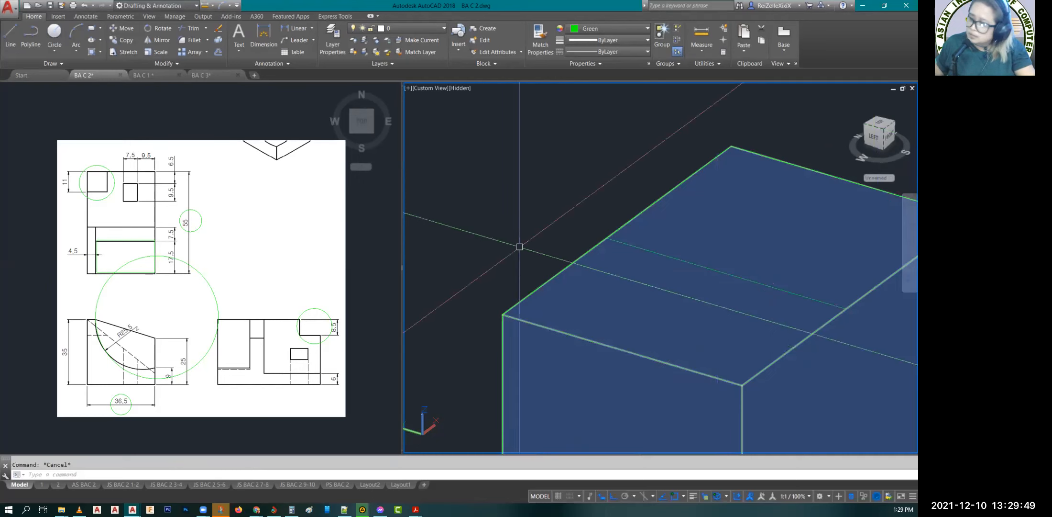
Step: Explode the 25 by 36.5 rectangle on the top face into separate lines
left_click(727, 278)
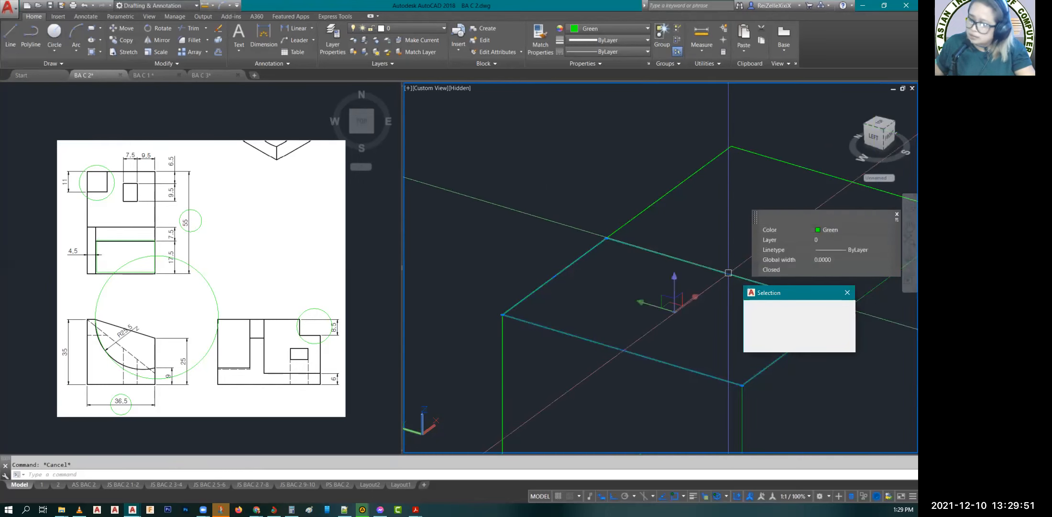
type("X")
key("Return")
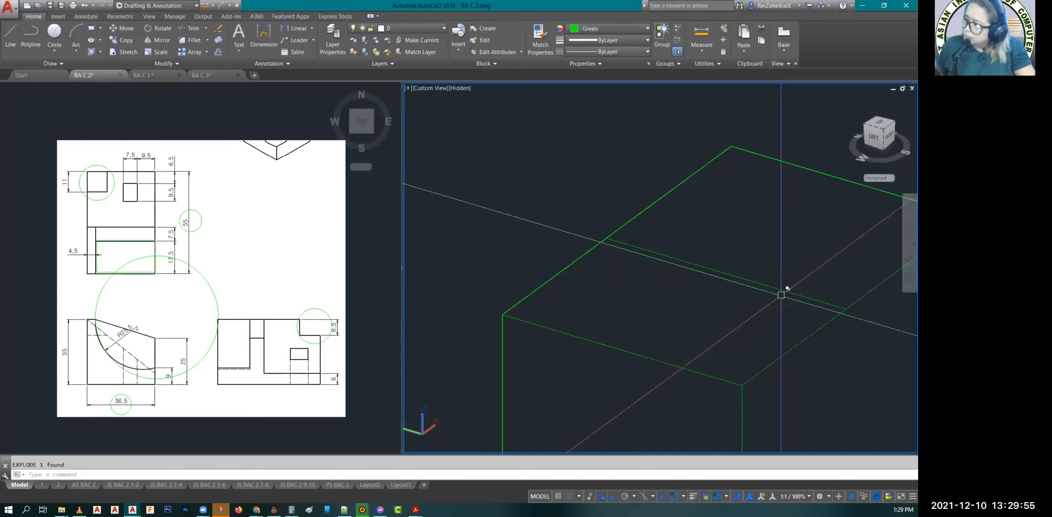
Step: Offset the exploded rectangle's rear line 7.5 toward the front edge of the block's top face
left_click(781, 295)
left_click(830, 335)
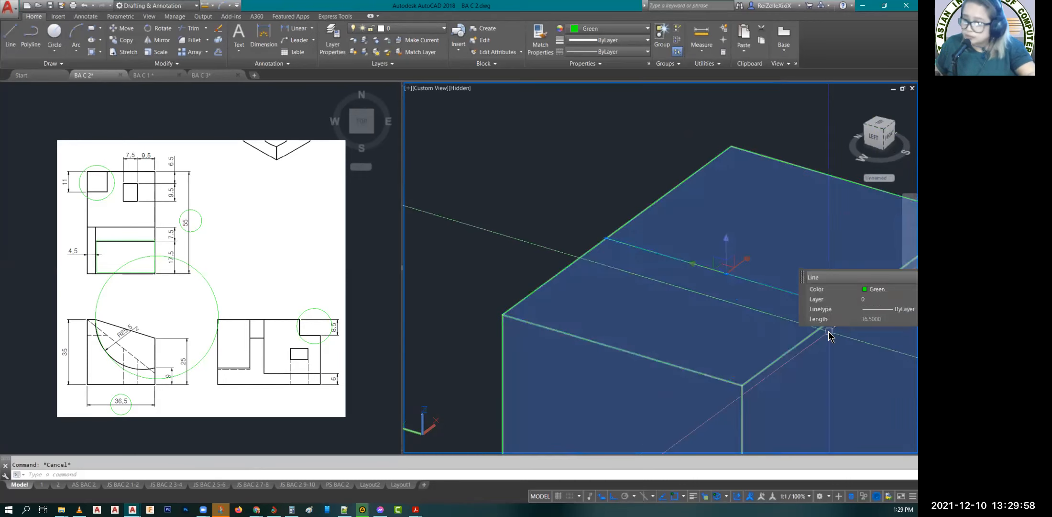
type("o")
key("Return")
type("7.5")
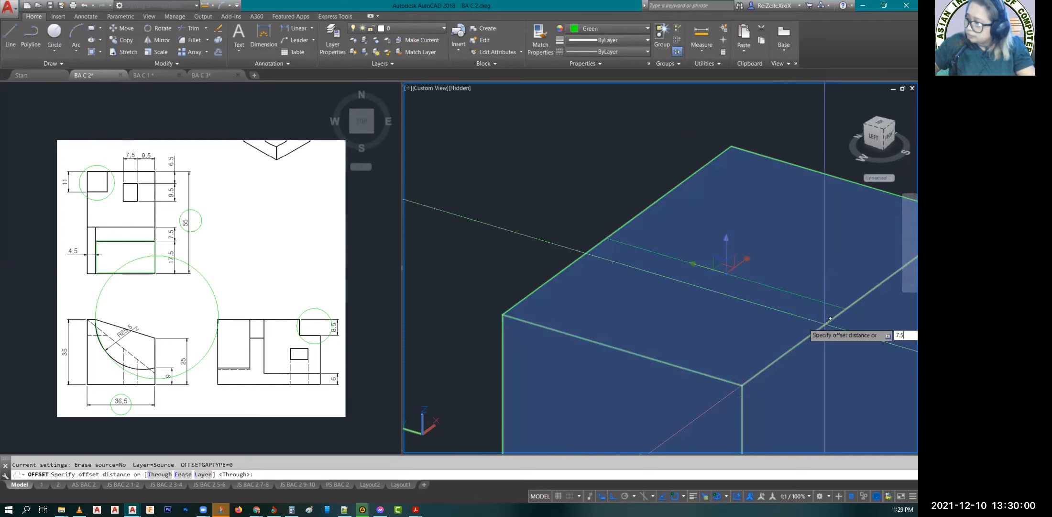
key("Return")
left_click(797, 294)
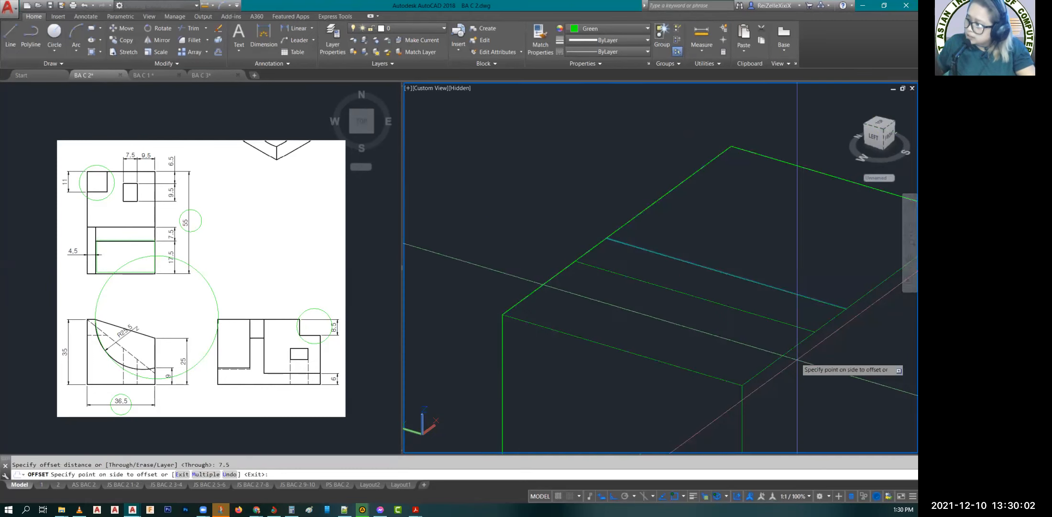
left_click(797, 357)
key("Return")
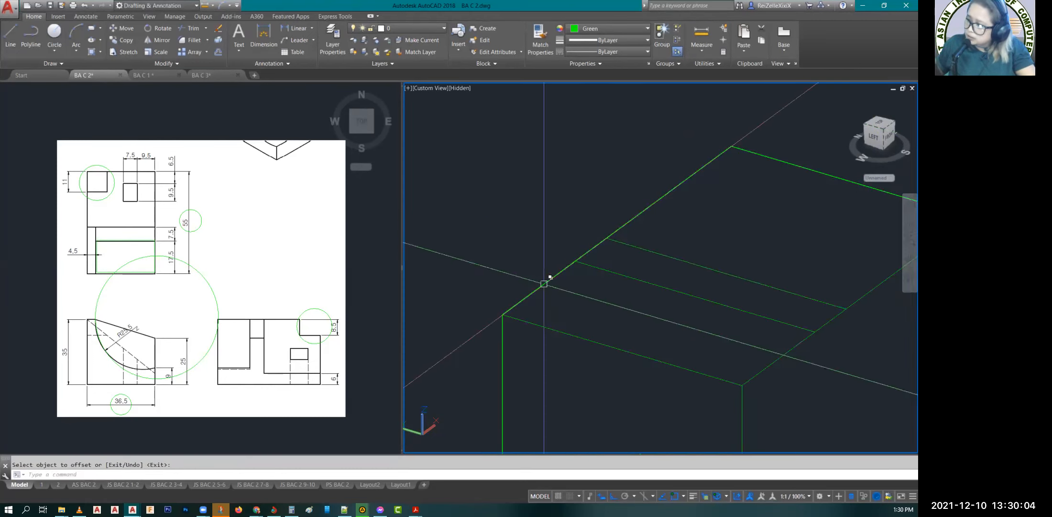
Step: Offset the exploded rectangle's 25 long left line 4.5 inward across the top face
left_click(544, 284)
left_click(579, 331)
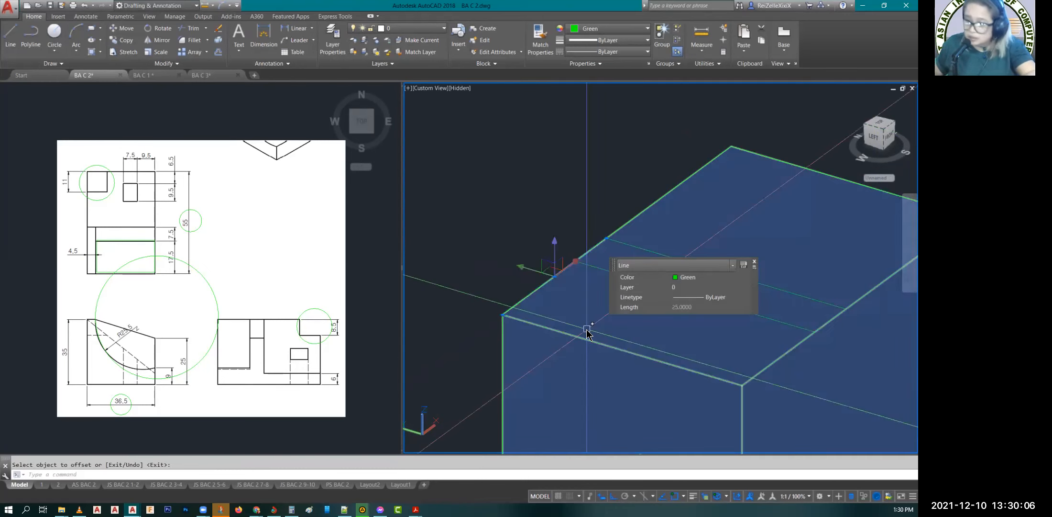
key("Return")
type("4.")
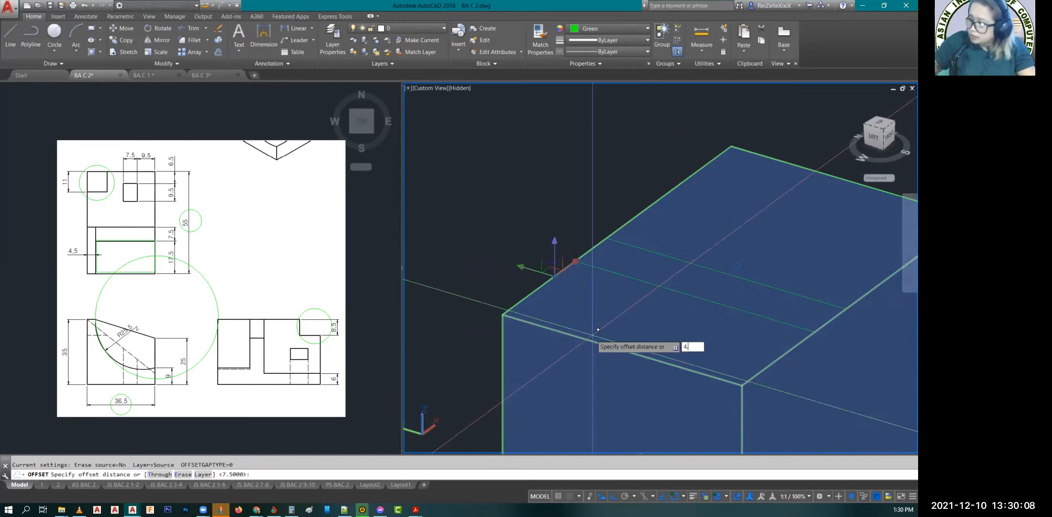
type("5")
key("Return")
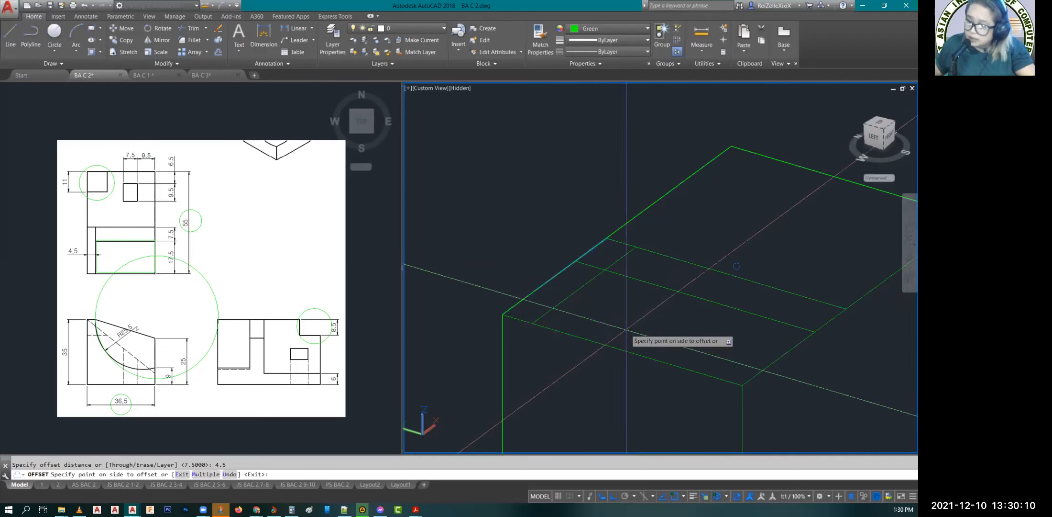
key("Escape")
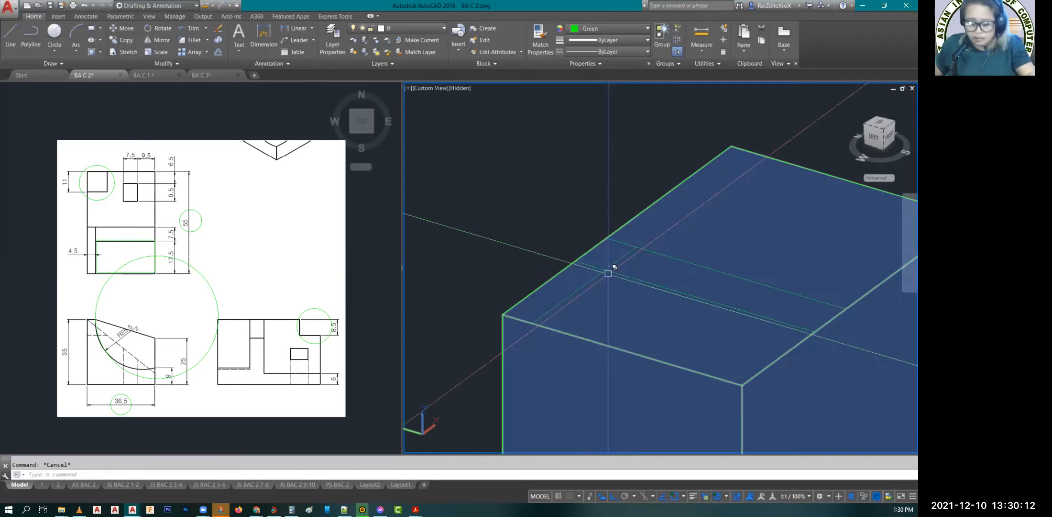
Step: Trim the short end of the 7.5 offset line between the block's left edge and the 4.5 offset line
type("RR")
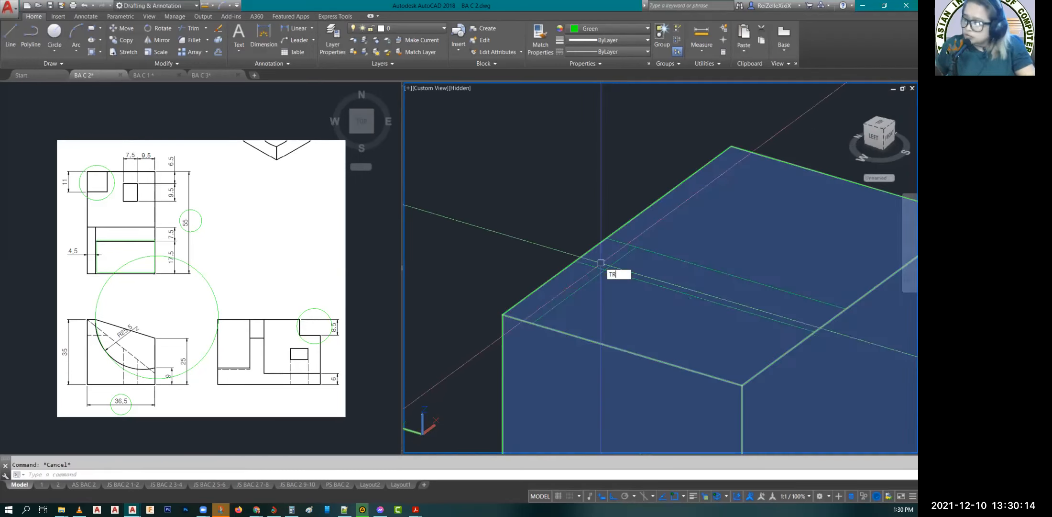
key("space")
key("space")
left_click(588, 264)
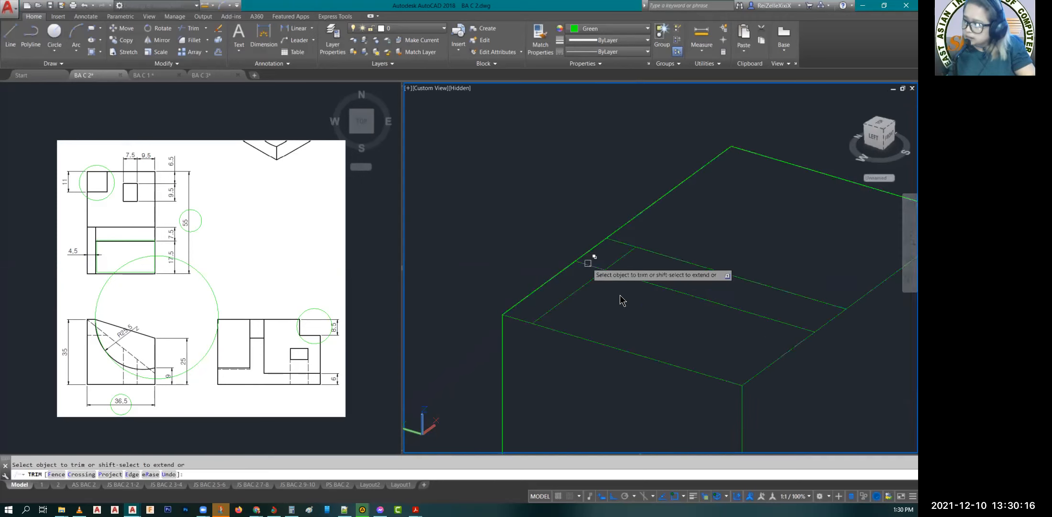
left_click(622, 299)
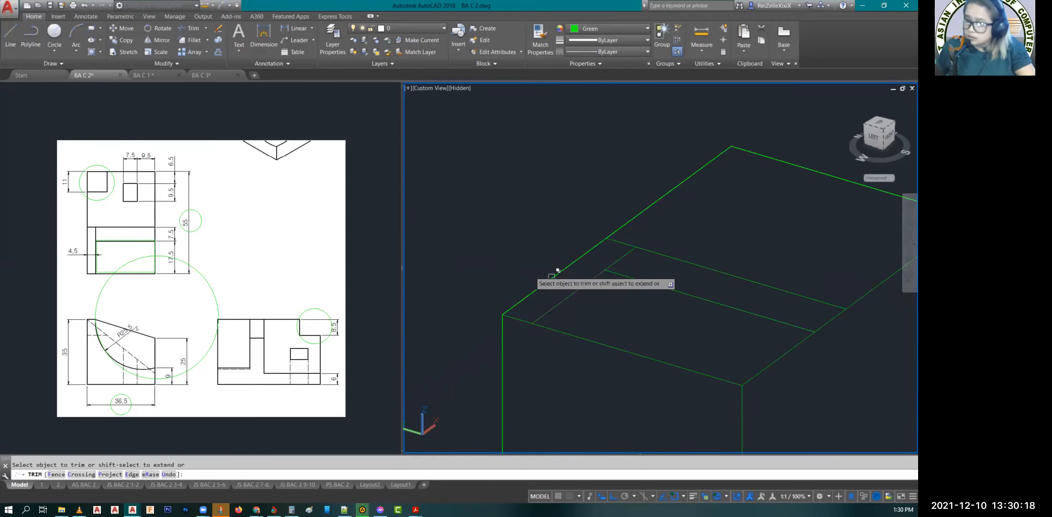
key("Escape")
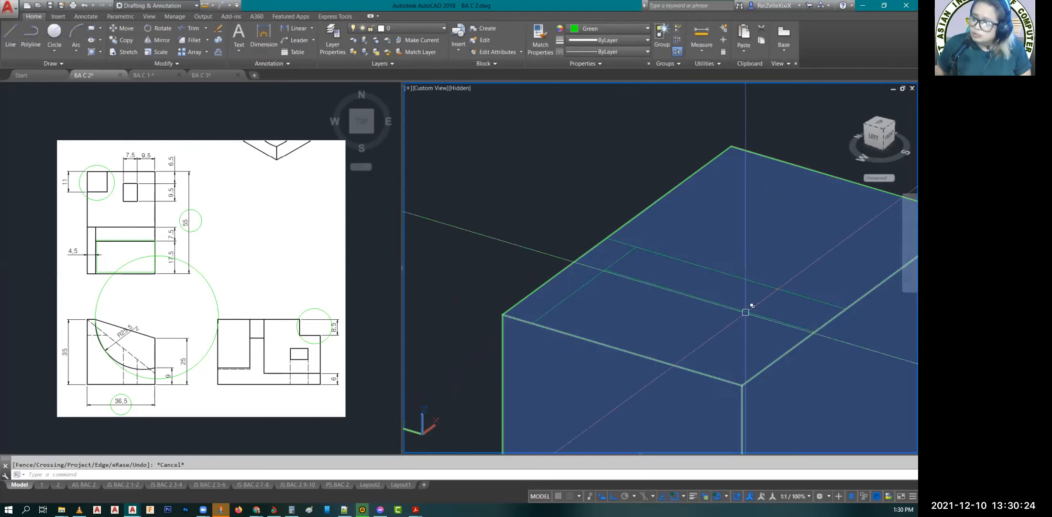
Step: Draw a line 9 up from the block's lower front corner and continue it horizontally outward past the block
scroll(632, 325, "down", 3)
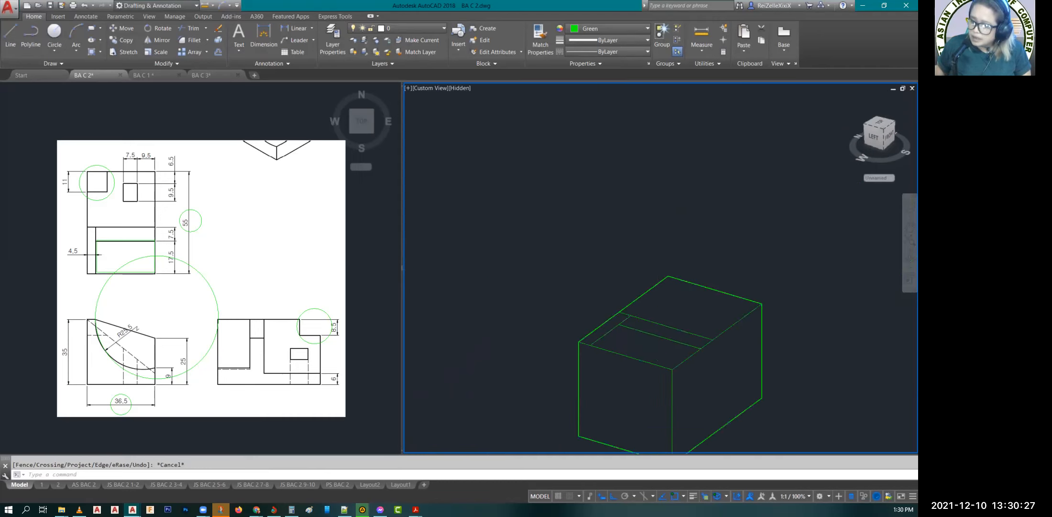
scroll(731, 435, "up", 2)
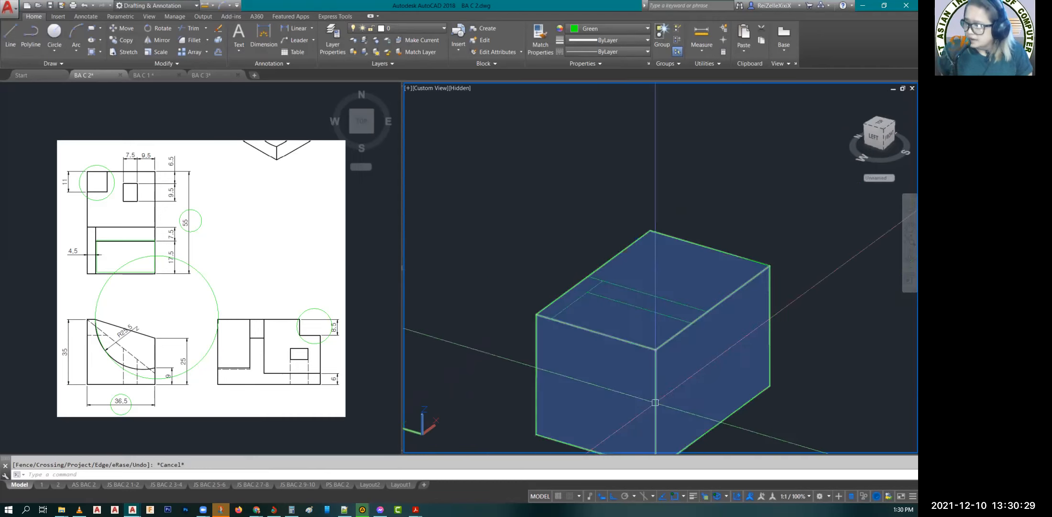
middle_click_drag(590, 349, 603, 286)
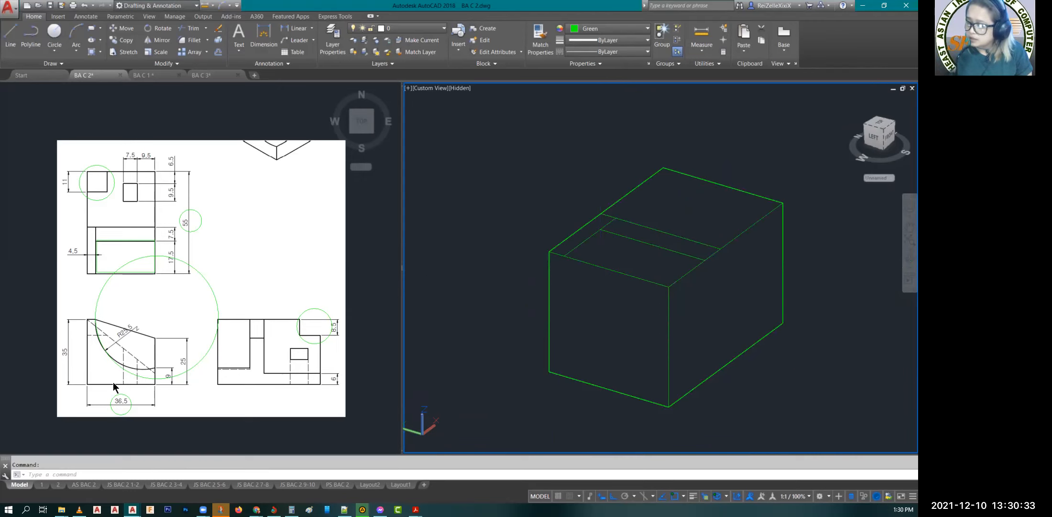
left_click(152, 382)
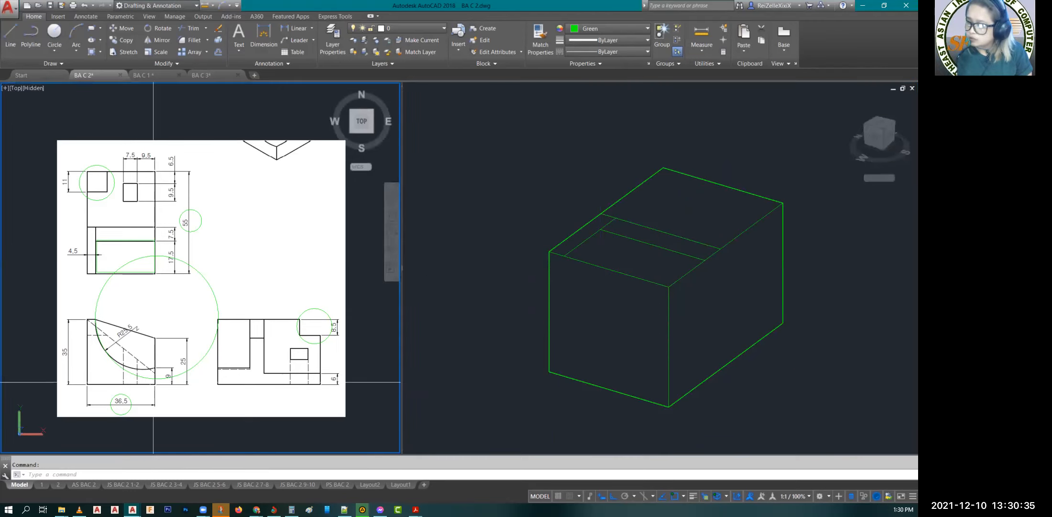
scroll(149, 383, "up", 4)
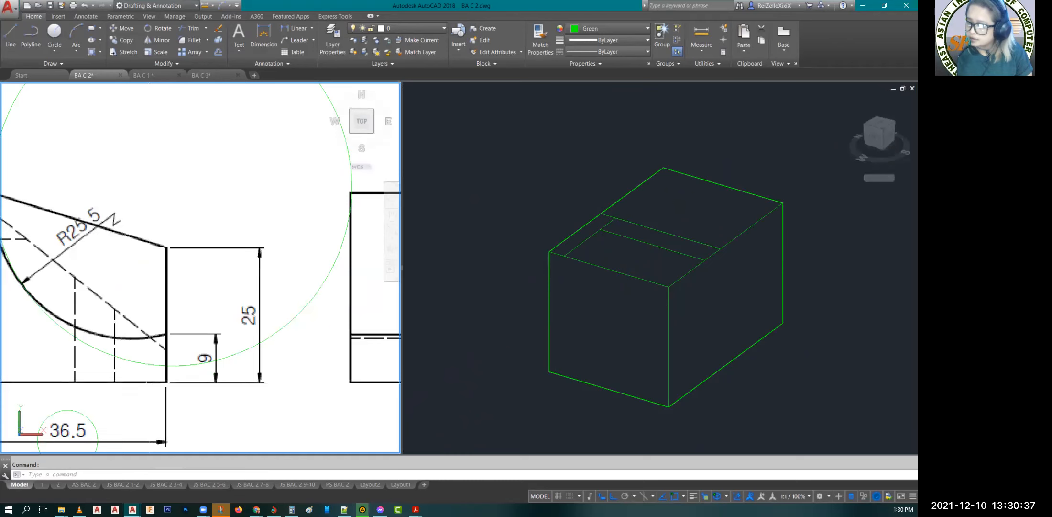
scroll(149, 381, "down", 2)
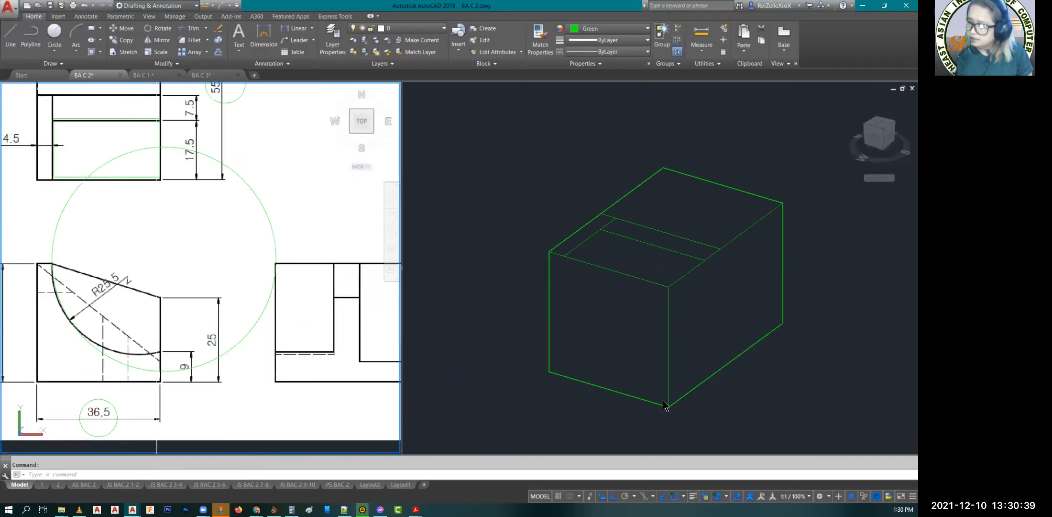
key("Escape")
type("l")
key("Return")
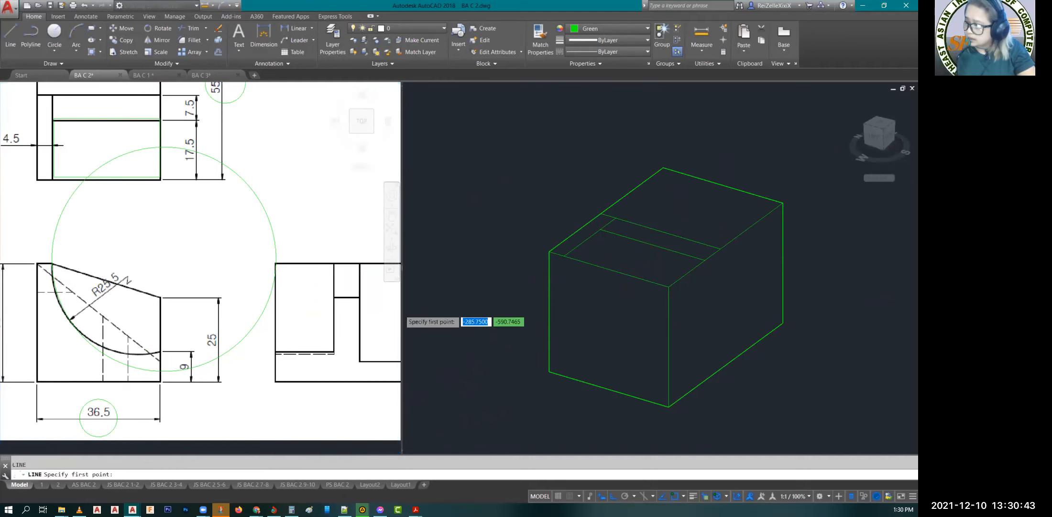
left_click(660, 404)
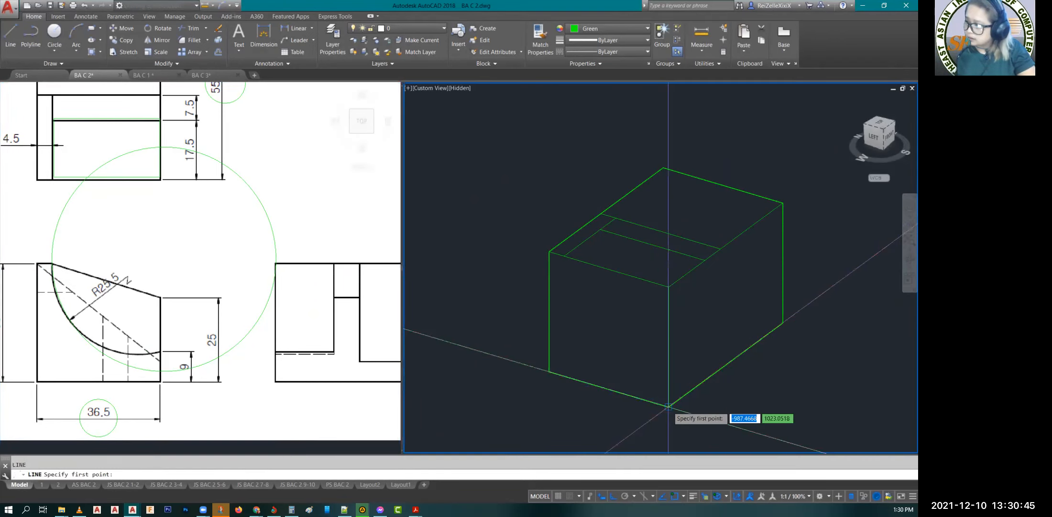
left_click(668, 407)
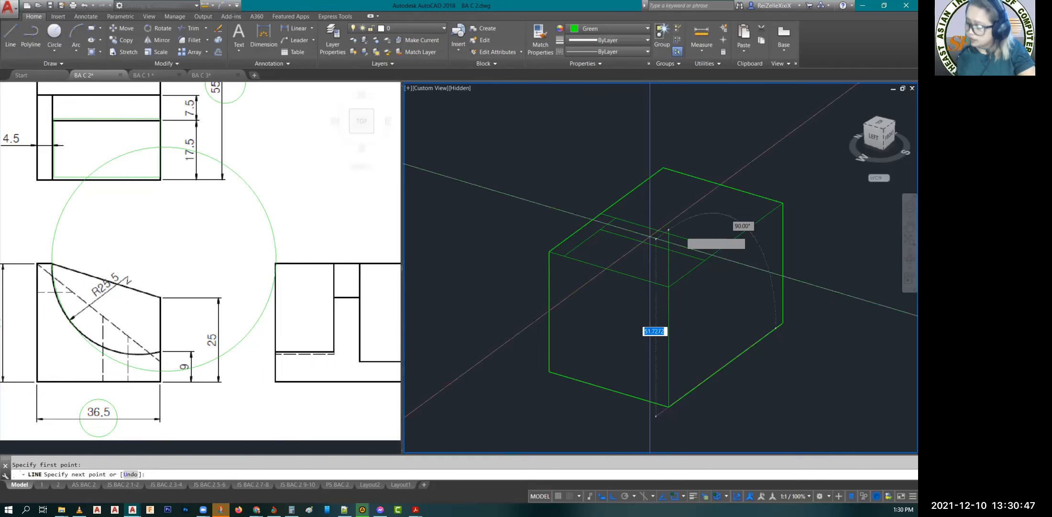
type("9")
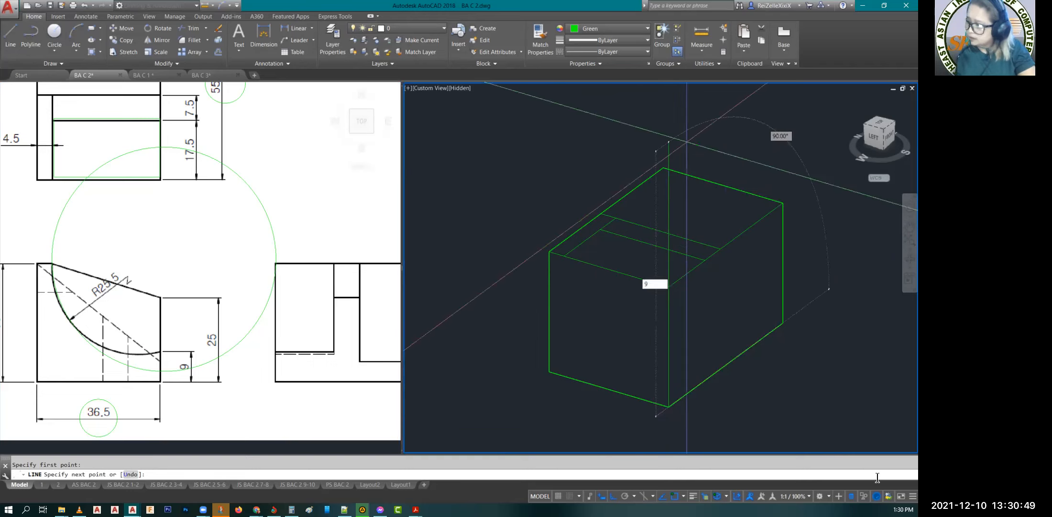
key("Return")
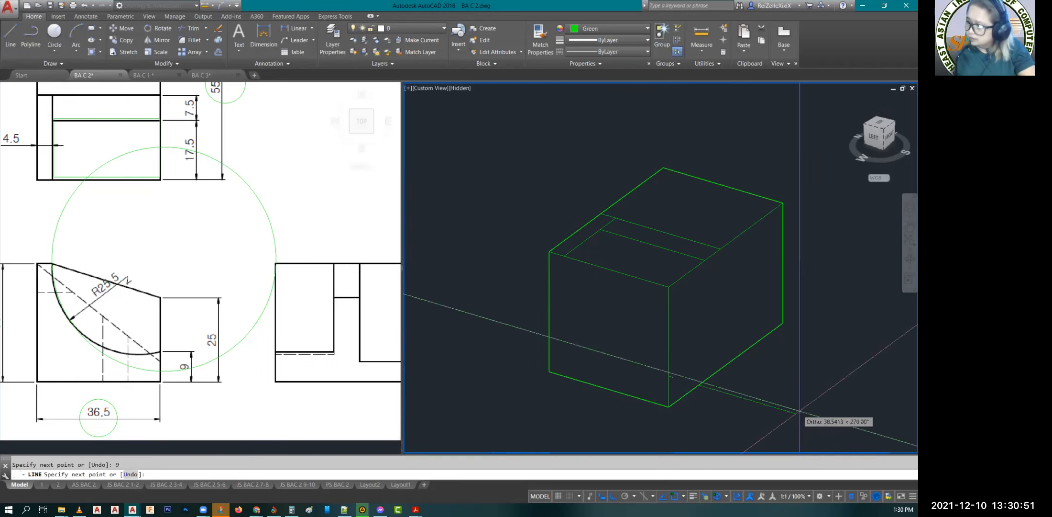
left_click(824, 411)
key("Escape")
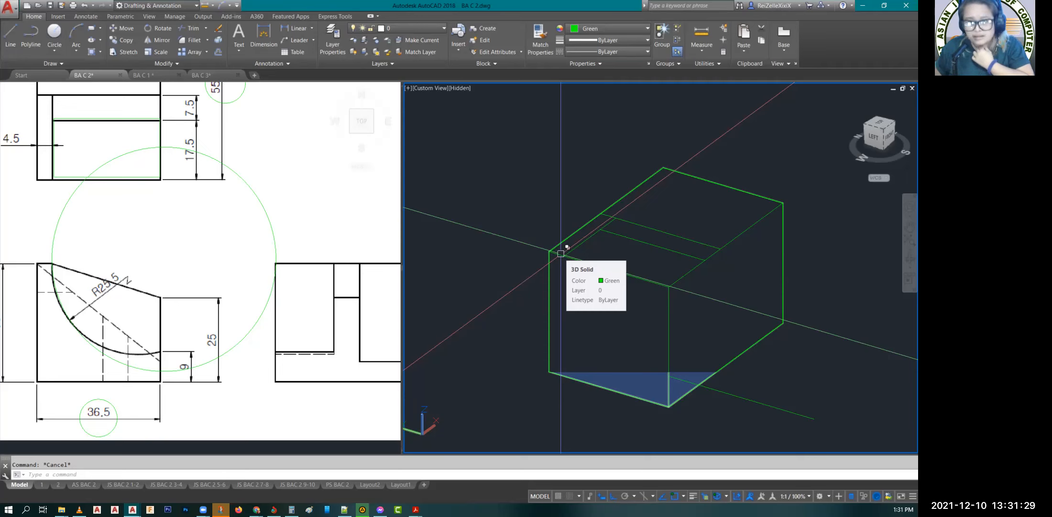
Step: Draw a start-end-radius arc of radius 25.5 from the 4.5 offset line's front end to the point 9 above the block's lower front corner
left_click(77, 53)
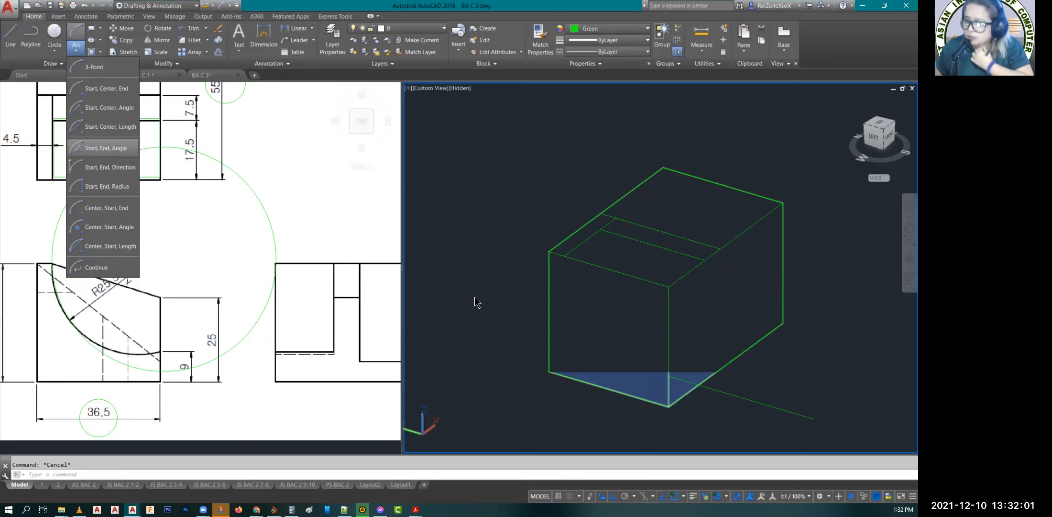
key("Escape")
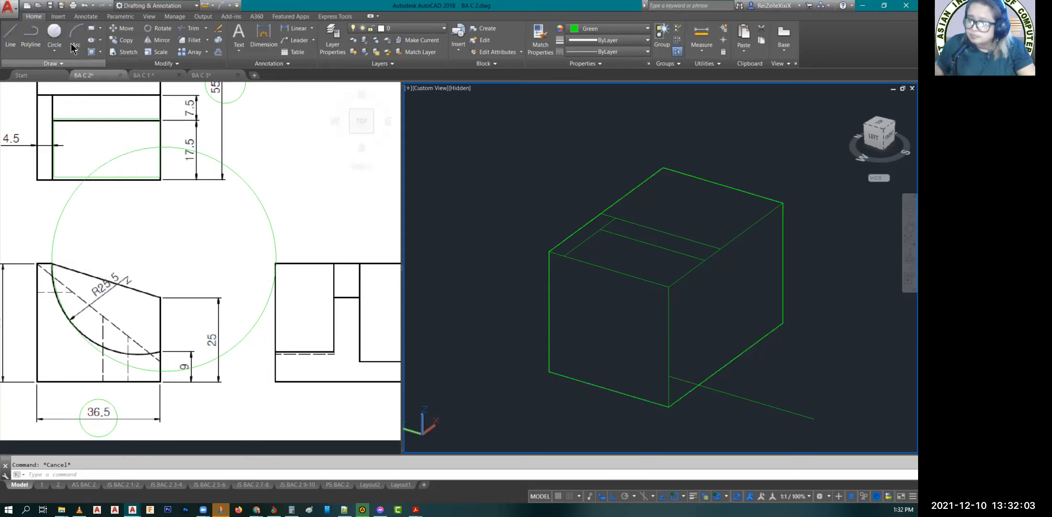
left_click(76, 49)
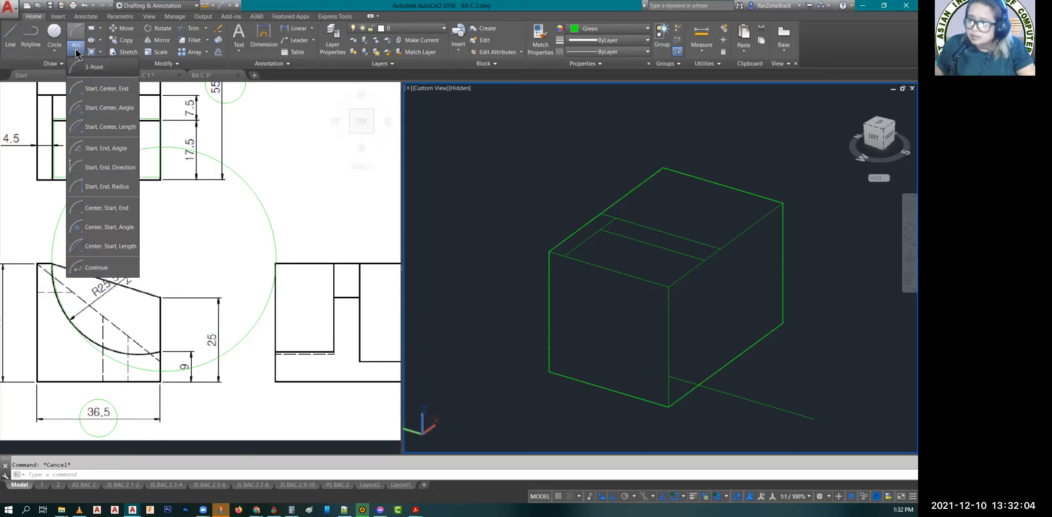
left_click(99, 190)
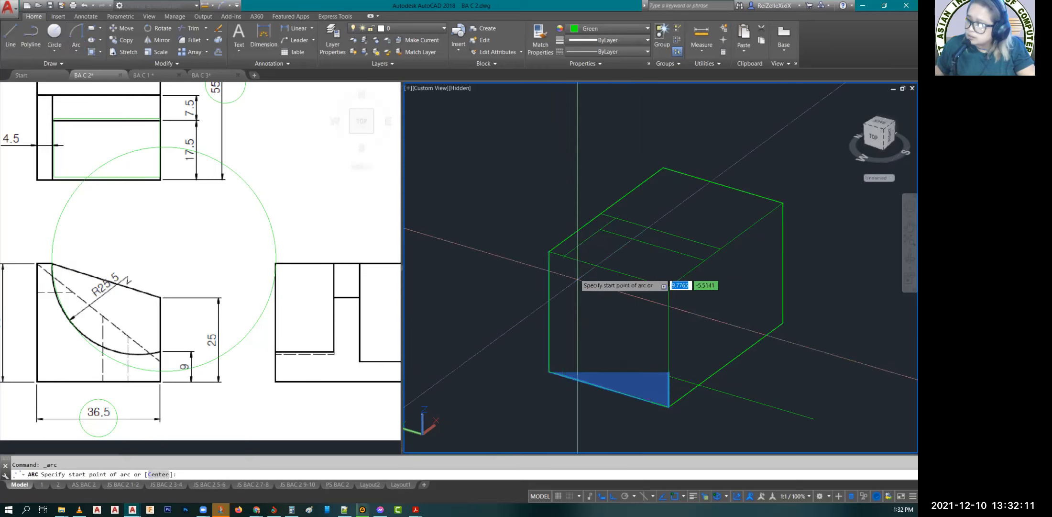
left_click(564, 256)
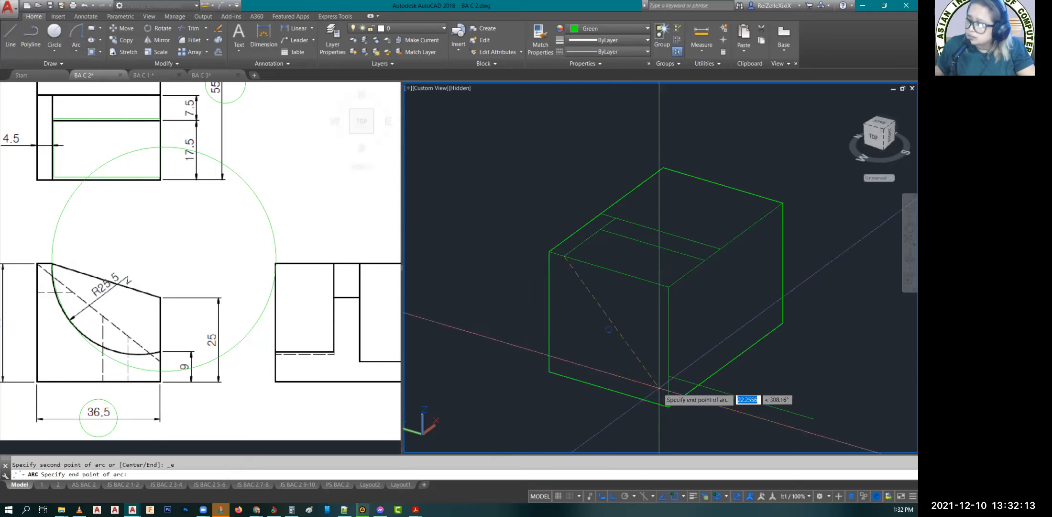
left_click(668, 377)
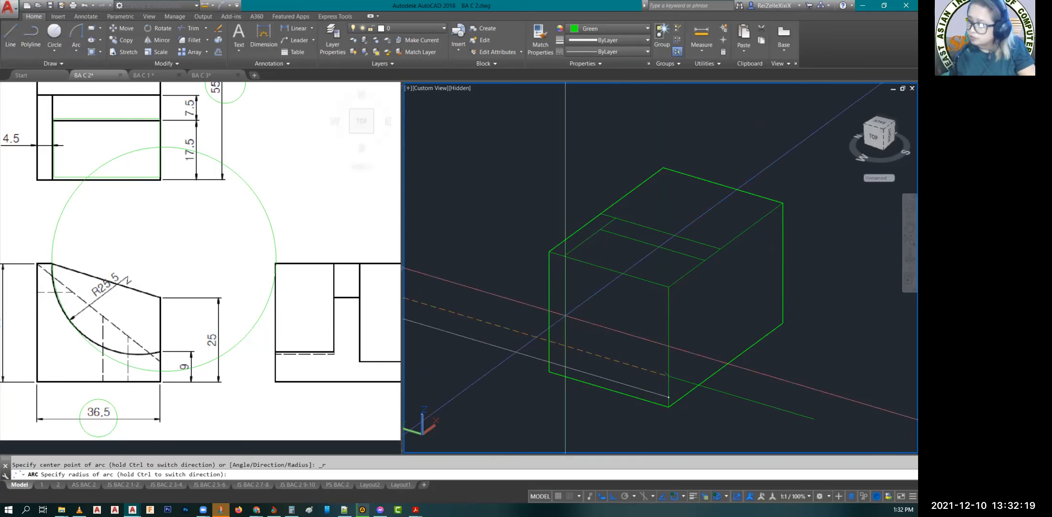
type("25.5")
key("Return")
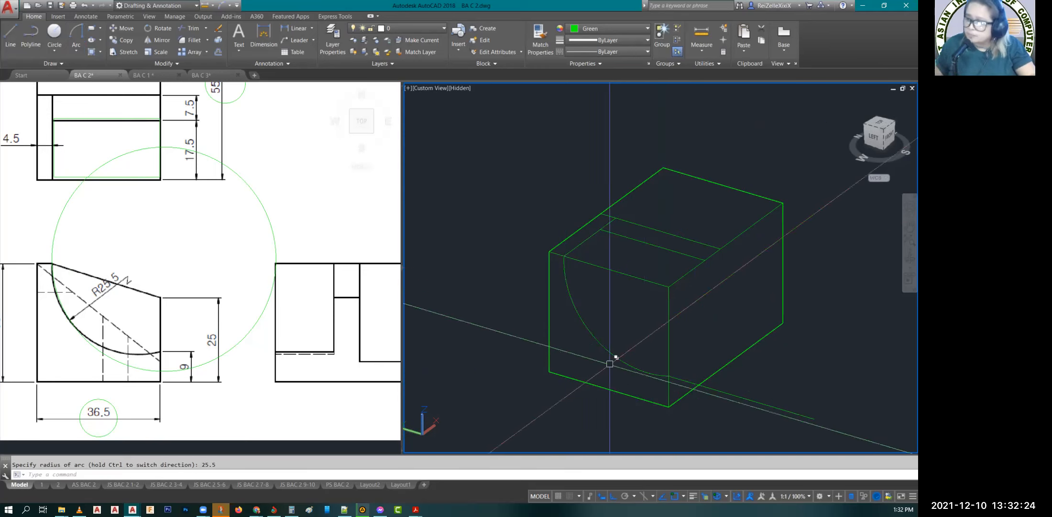
key("Escape")
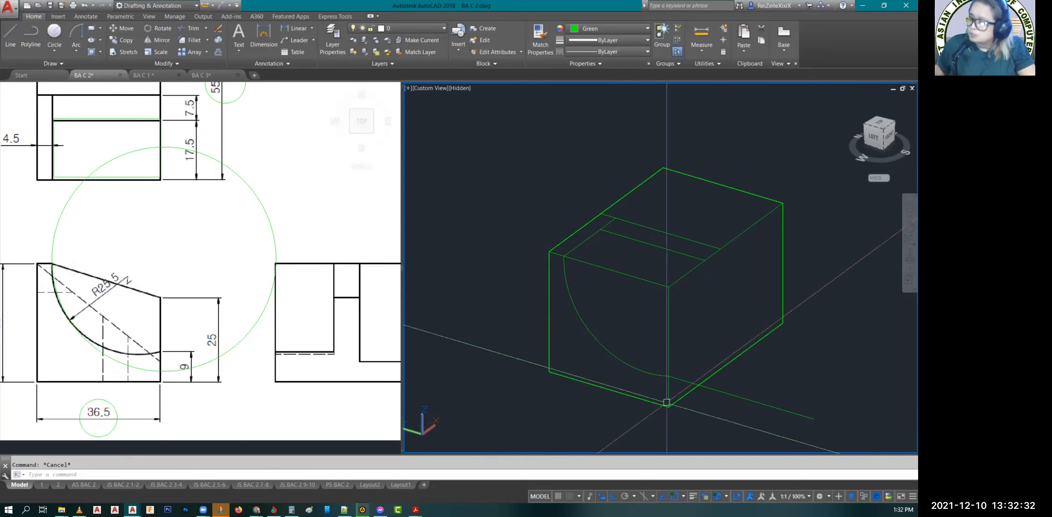
Step: Draw a line from the arc's upper end along the top edge to the block's corner and down to the arc's lower end
scroll(676, 374, "up", 3)
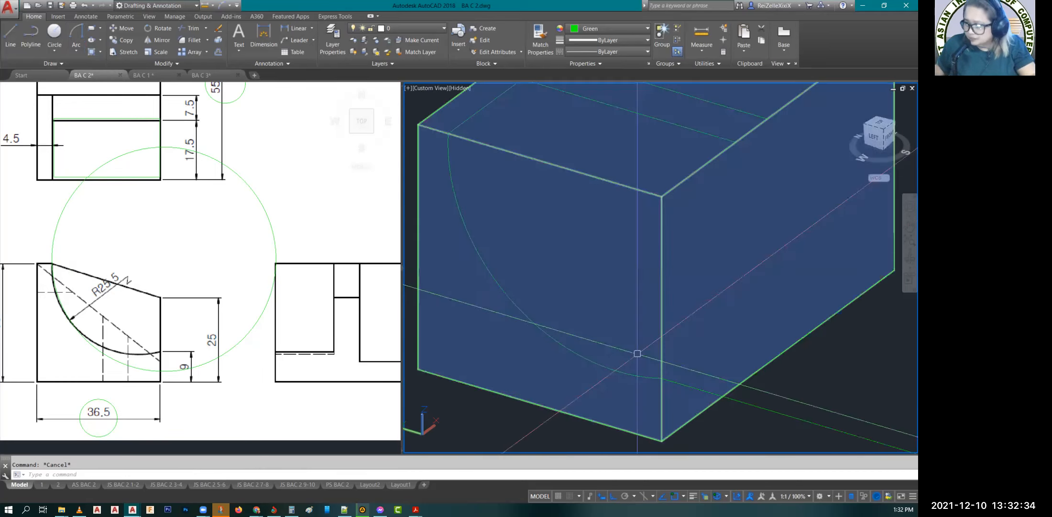
middle_click_drag(637, 353, 686, 392)
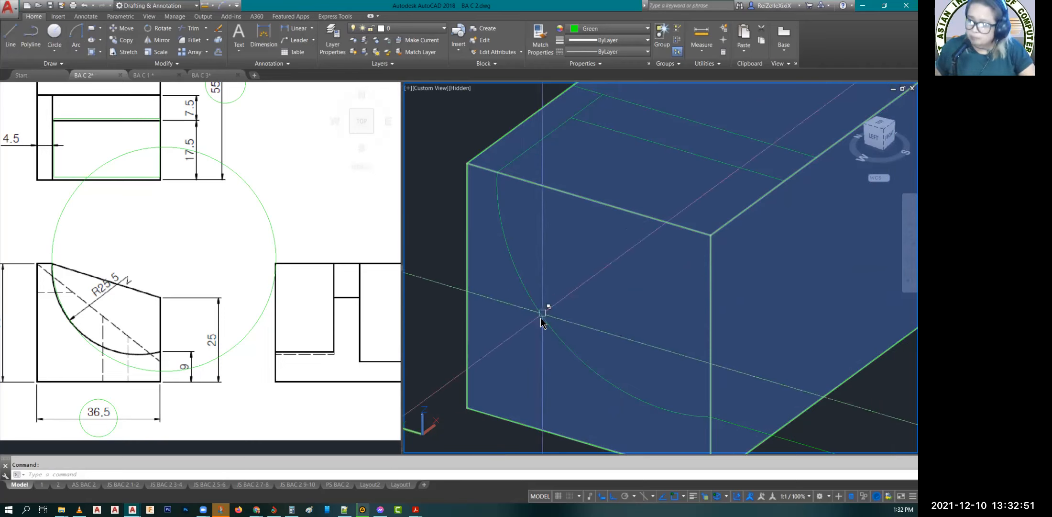
left_click(583, 357)
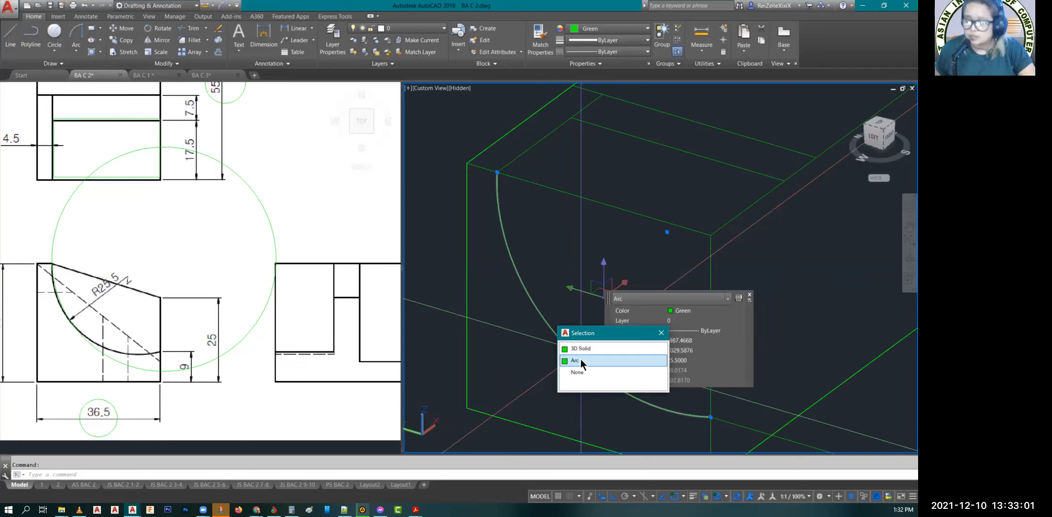
key("Escape")
key("Escape")
type("L")
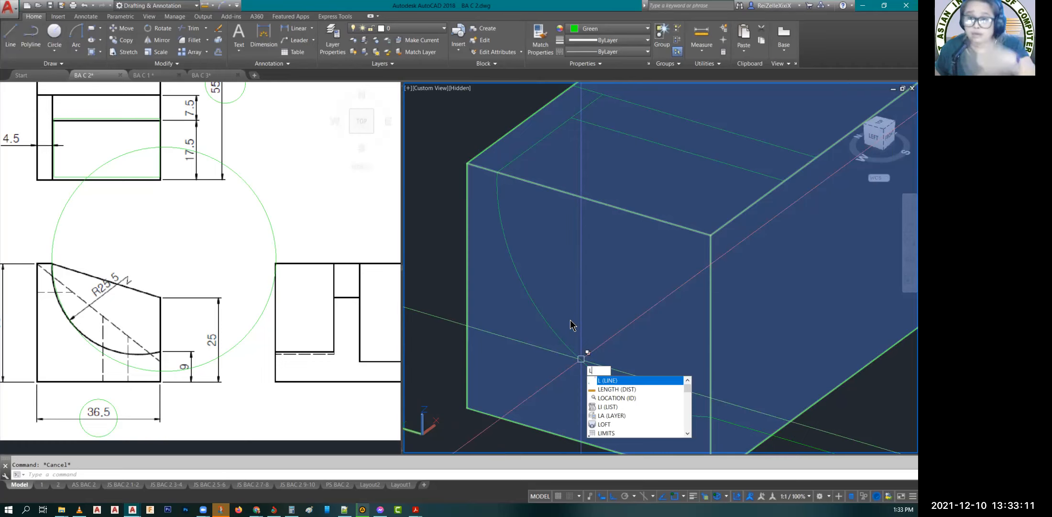
key("Return")
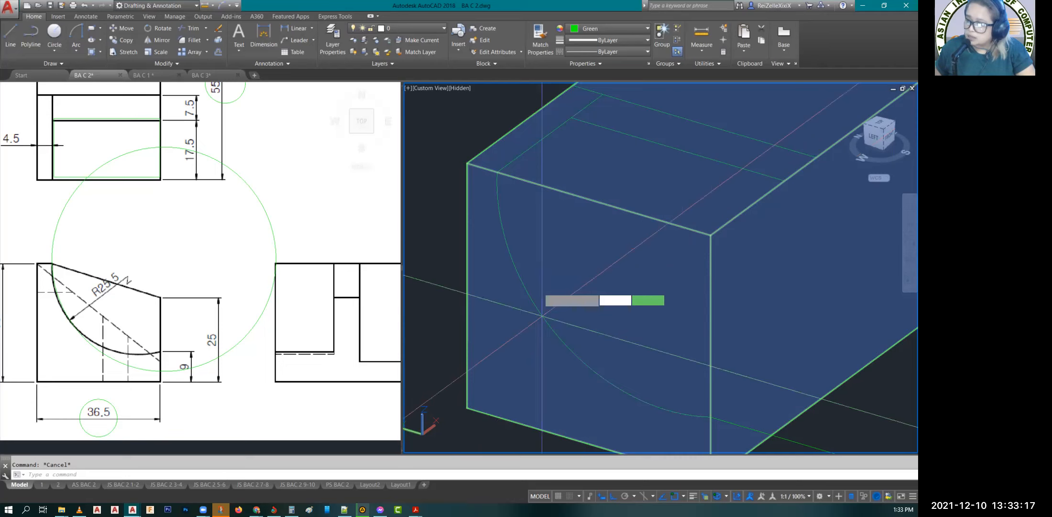
type("l")
key("Return")
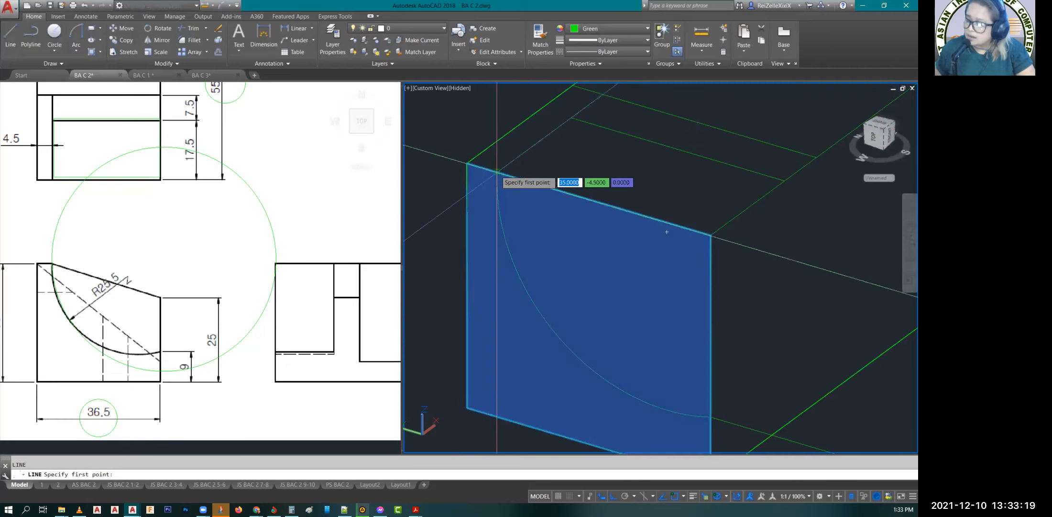
left_click(667, 232)
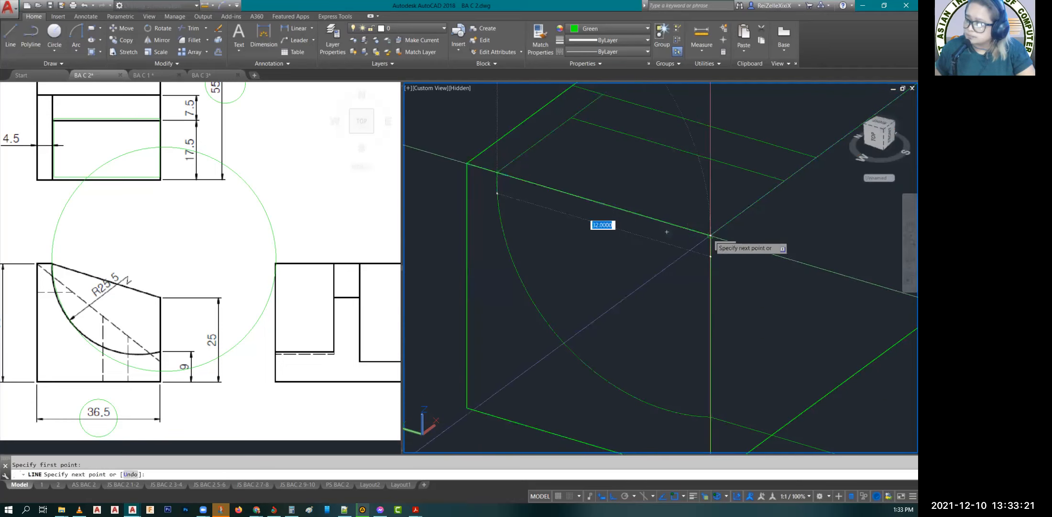
left_click(710, 235)
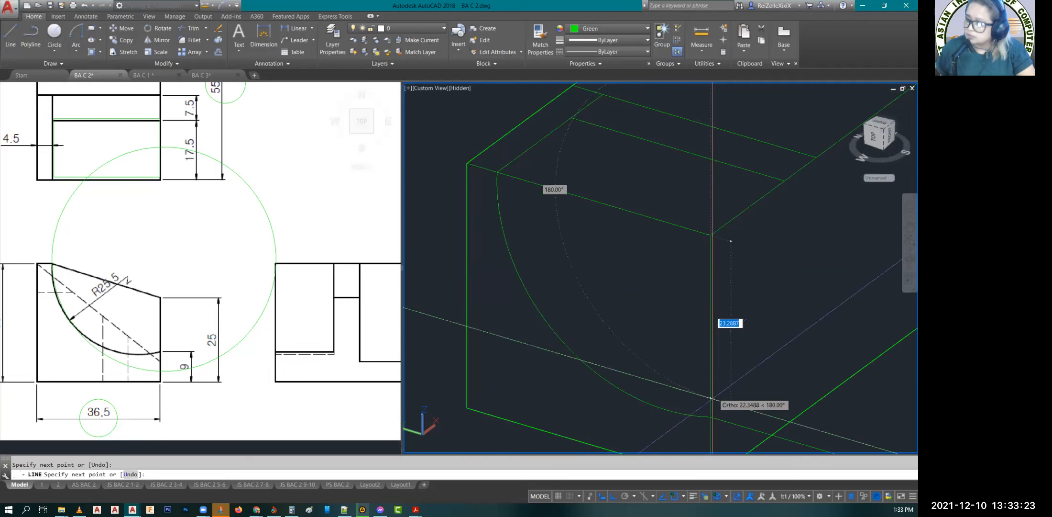
left_click(710, 416)
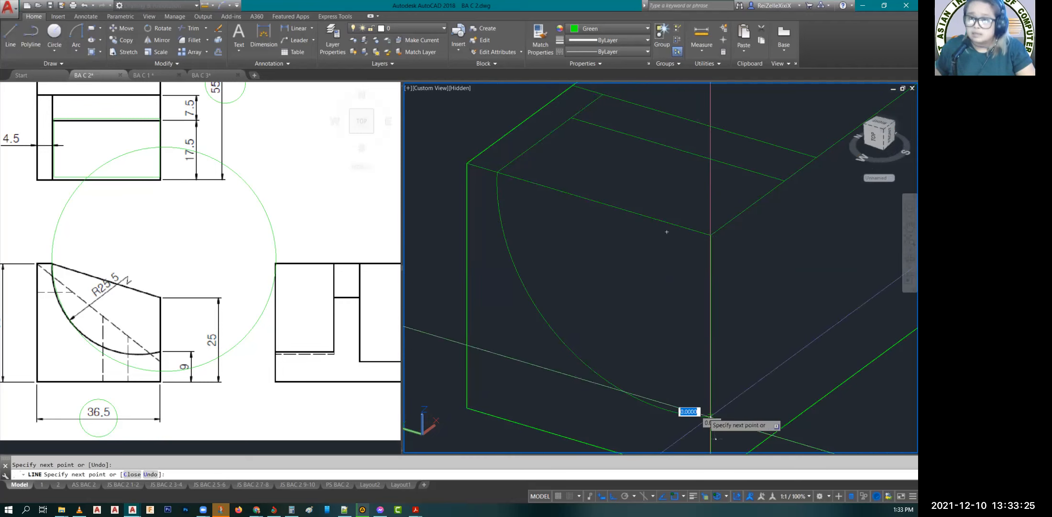
key("Escape")
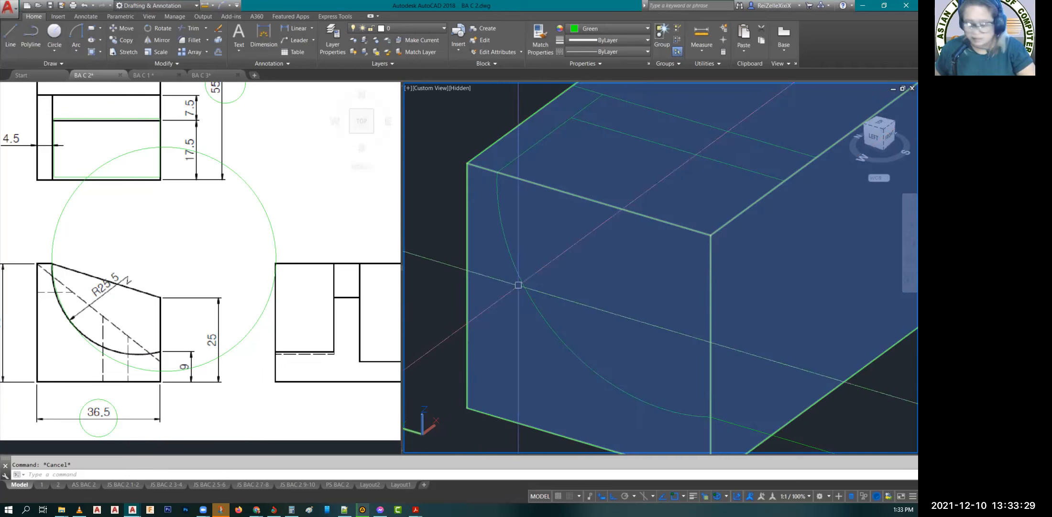
type("region")
key("Return")
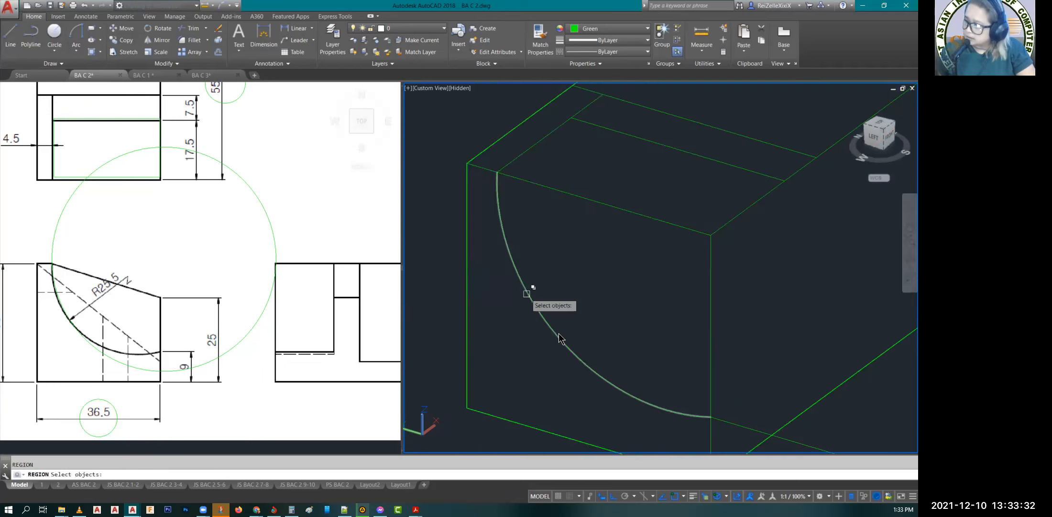
left_click(527, 294)
left_click(562, 329)
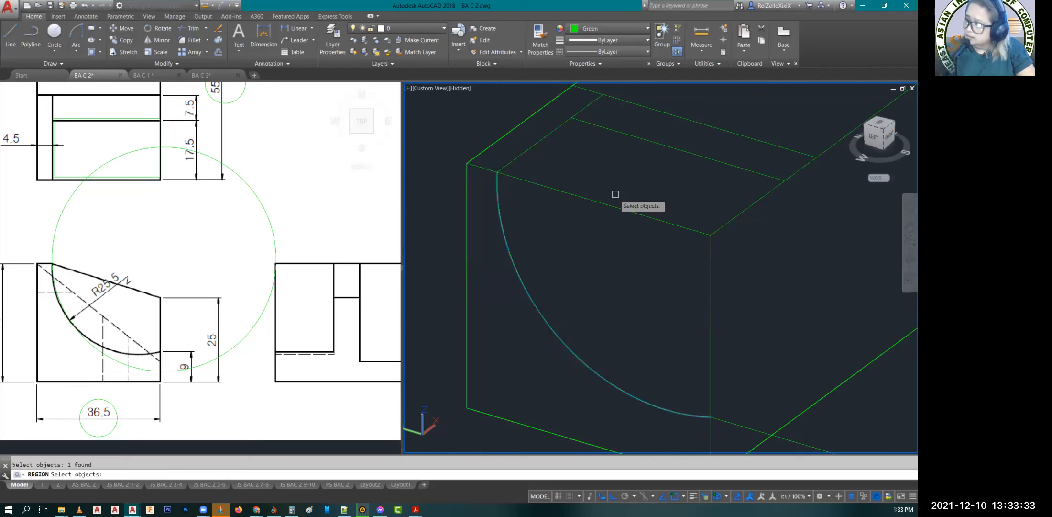
left_click(614, 206)
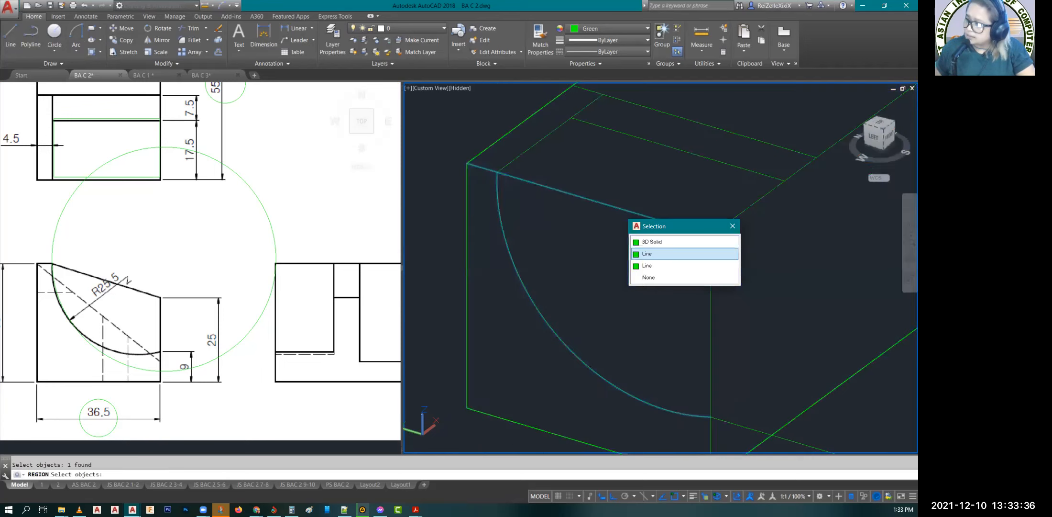
left_click(693, 254)
key("Return")
key("Escape")
left_click(499, 171)
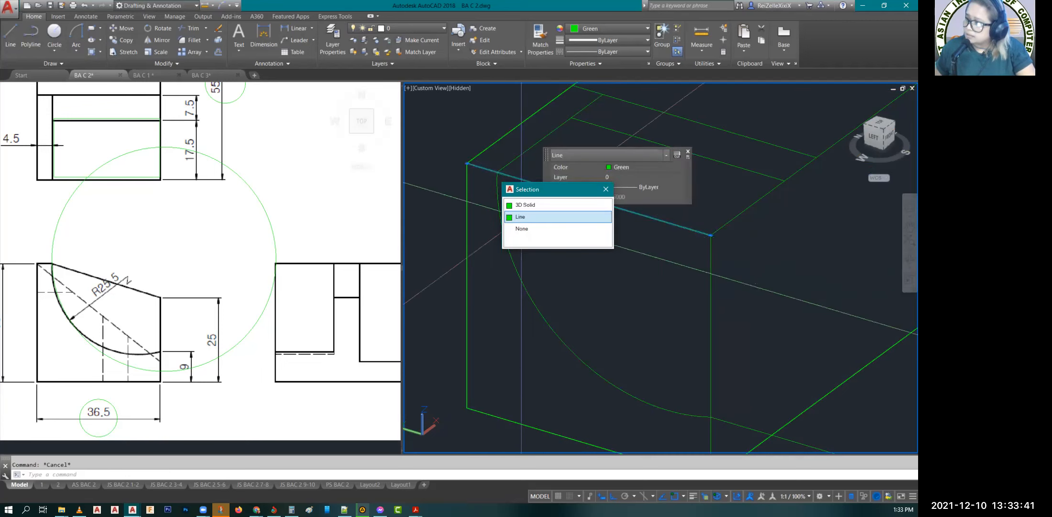
left_click(521, 216)
left_click(528, 177)
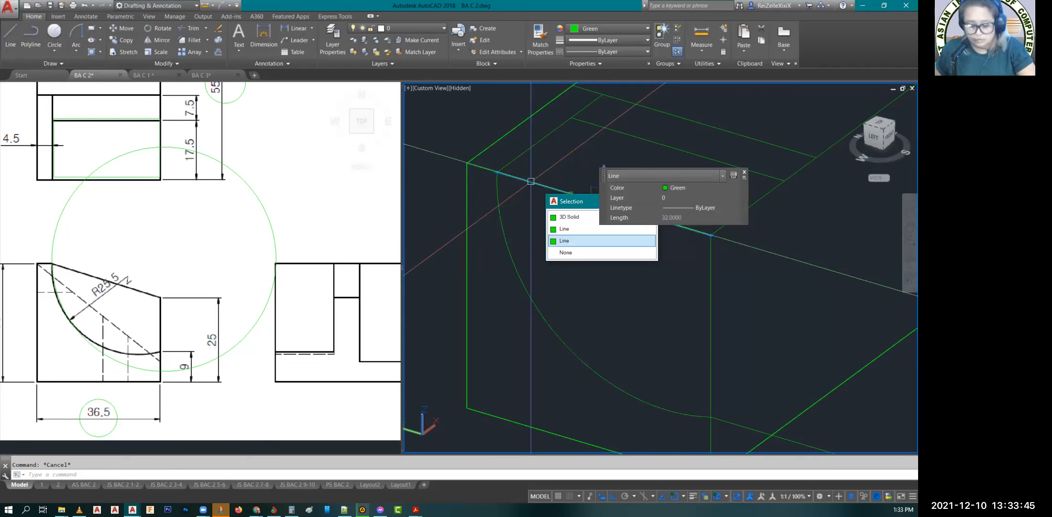
key("Escape")
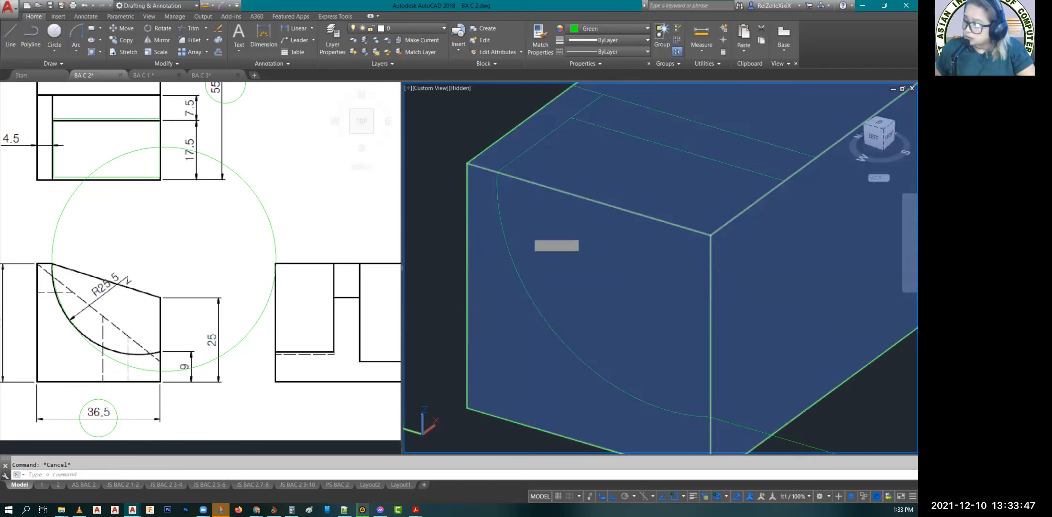
Step: Create a region from the R25.5 arc and the two lines closing it along the front face's top and vertical edges
type("reg")
key("Return")
left_click(515, 266)
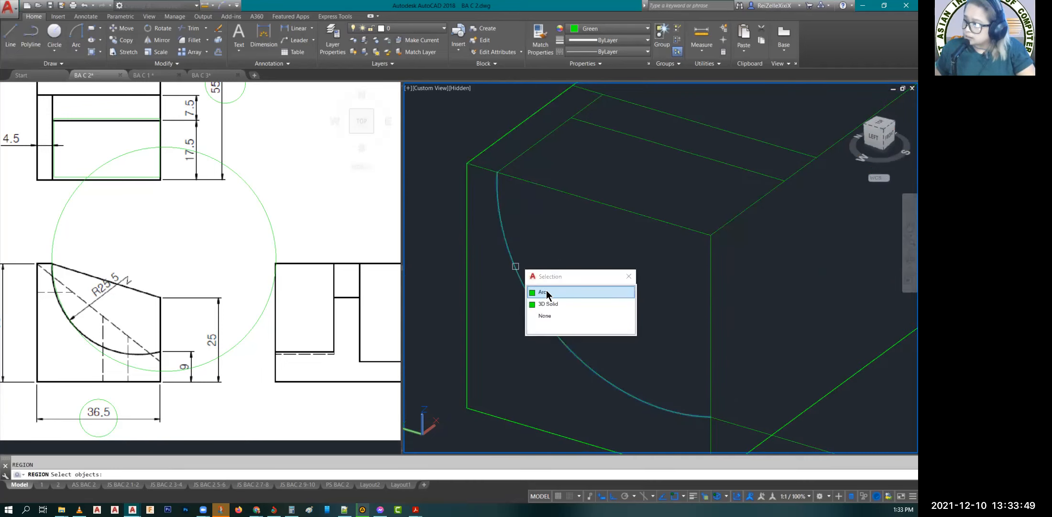
left_click(565, 292)
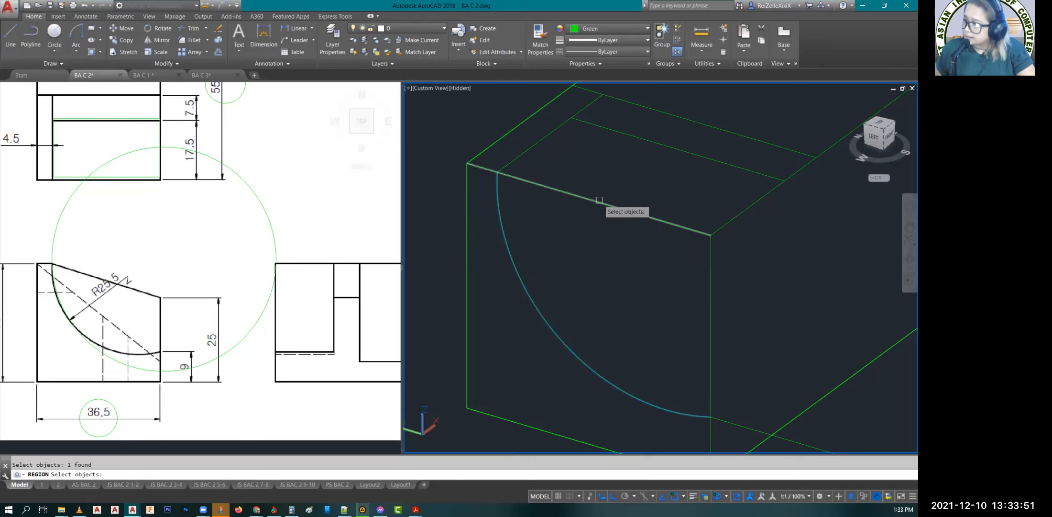
left_click(609, 220)
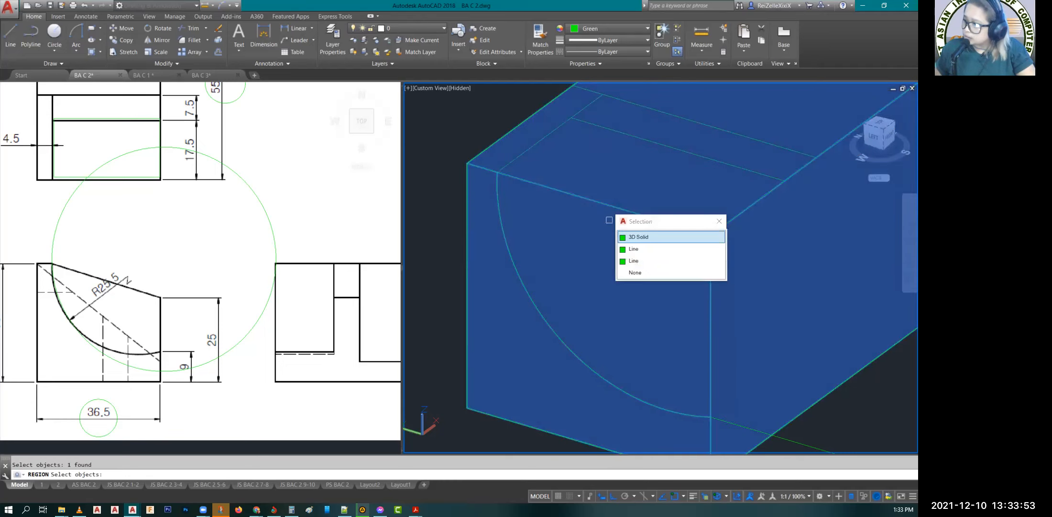
left_click(636, 249)
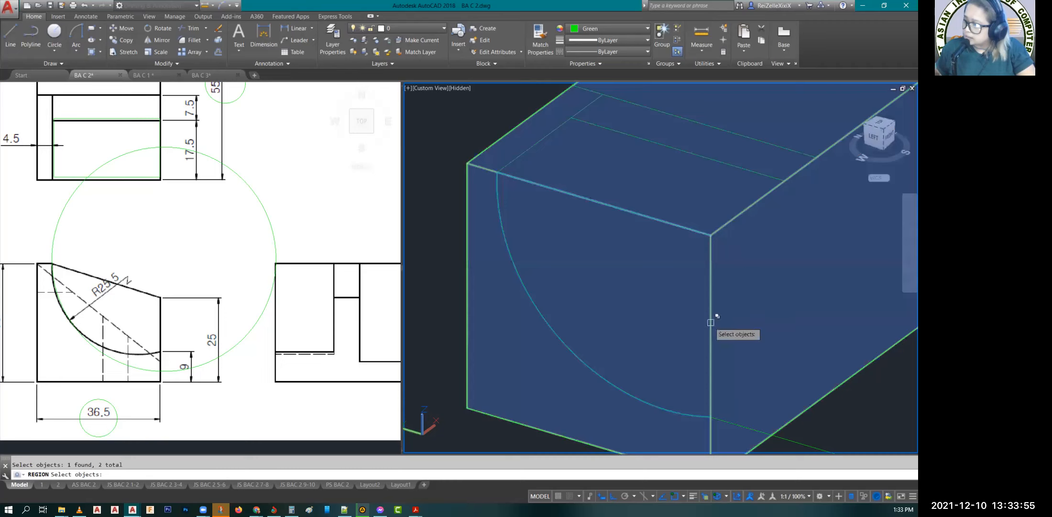
left_click(715, 340)
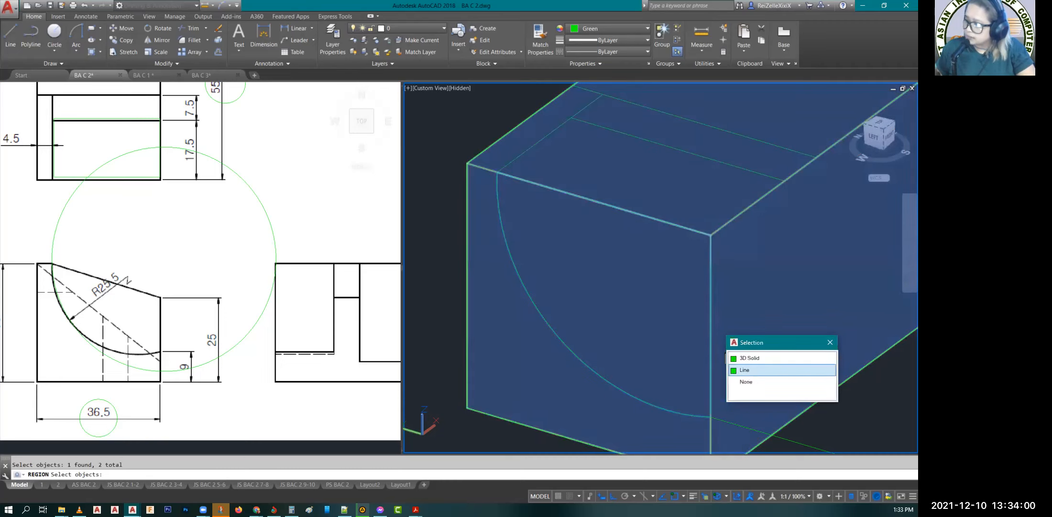
left_click(758, 370)
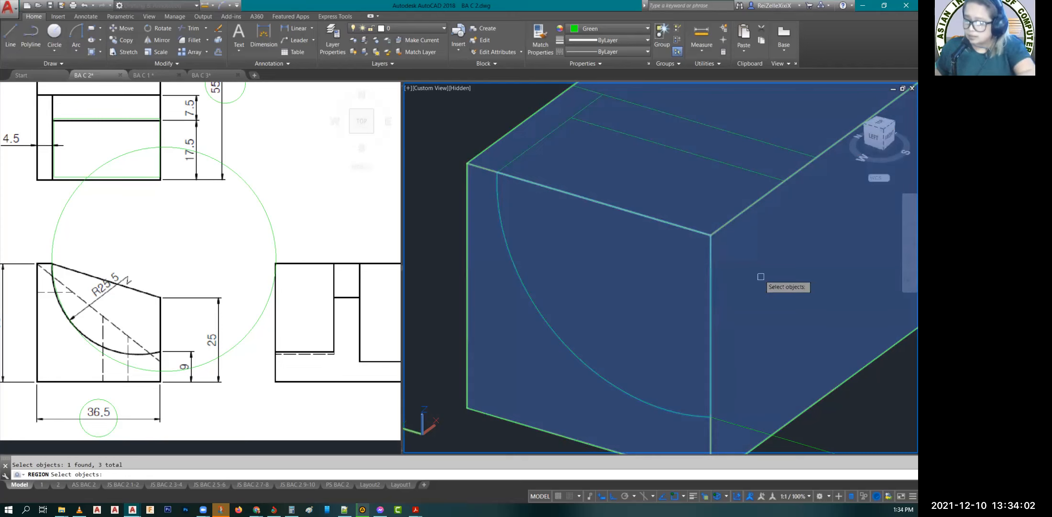
key("Return")
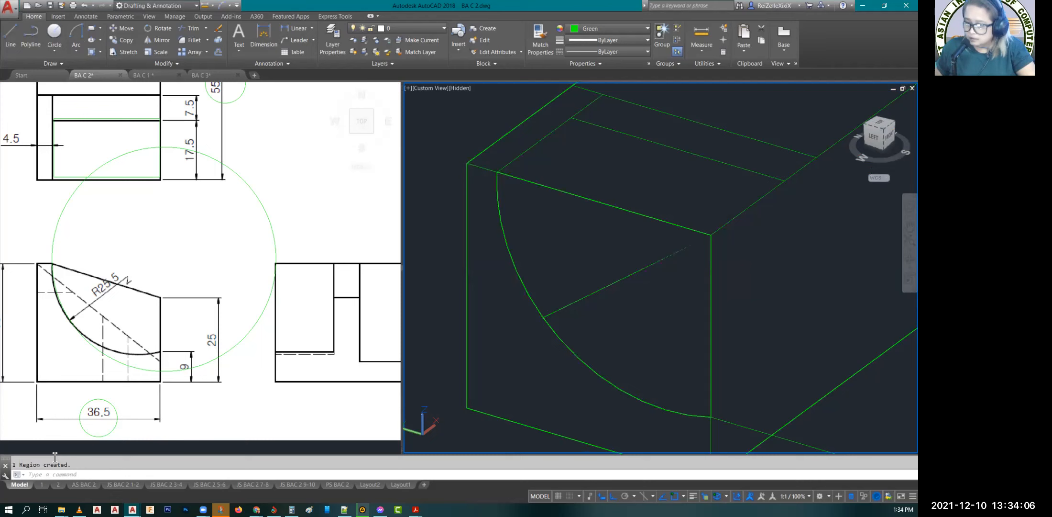
Step: Enlarge the command history area and set the 3D viewport's visual style to Conceptual
left_click_drag(60, 455, 60, 436)
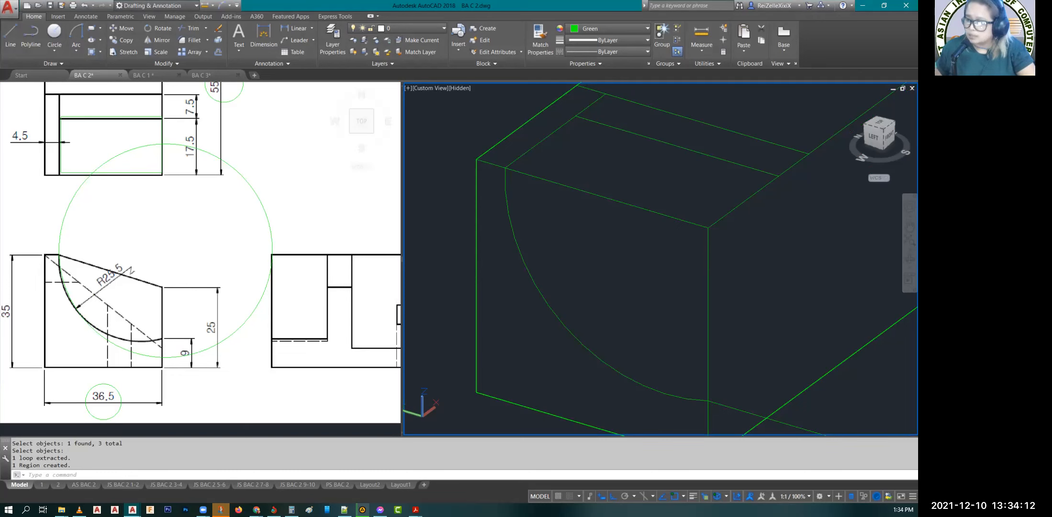
key("Escape")
key("Escape")
key("Escape")
key("Escape")
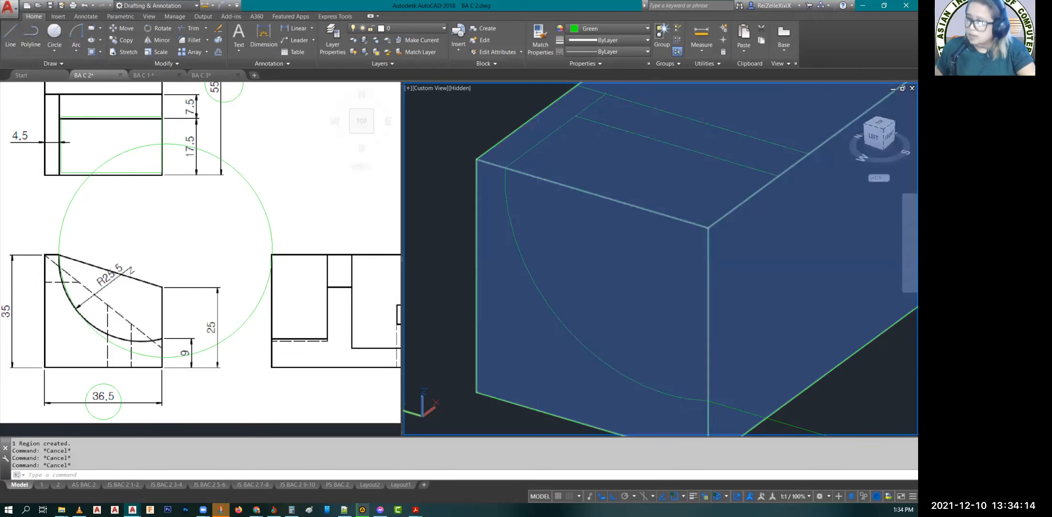
left_click(460, 88)
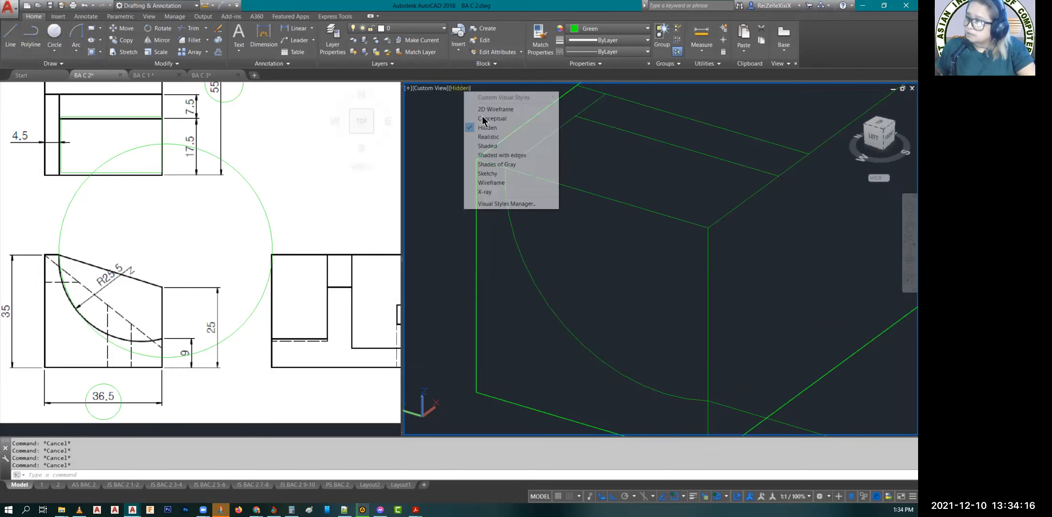
left_click(483, 118)
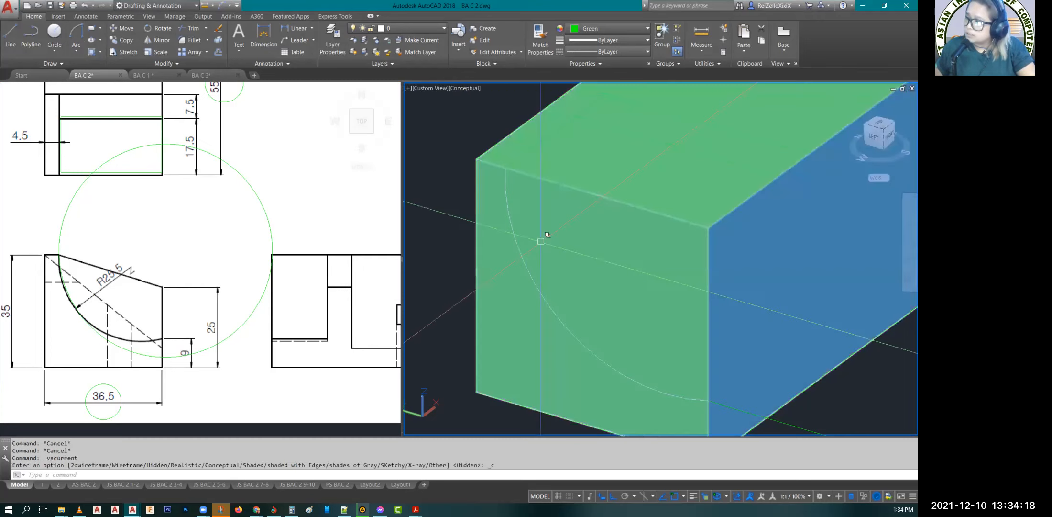
Step: Change the 3D viewport's visual style to X-ray
left_click(476, 89)
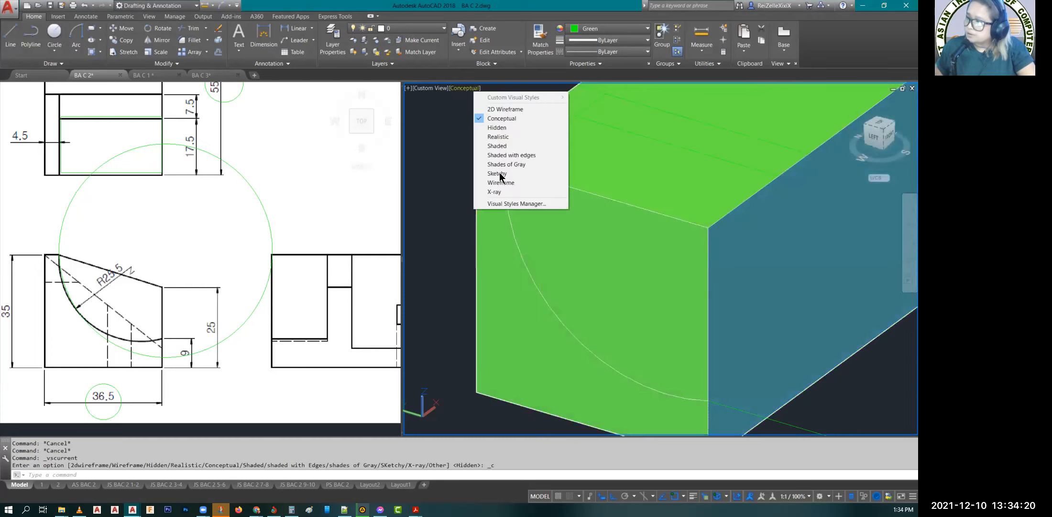
left_click(497, 191)
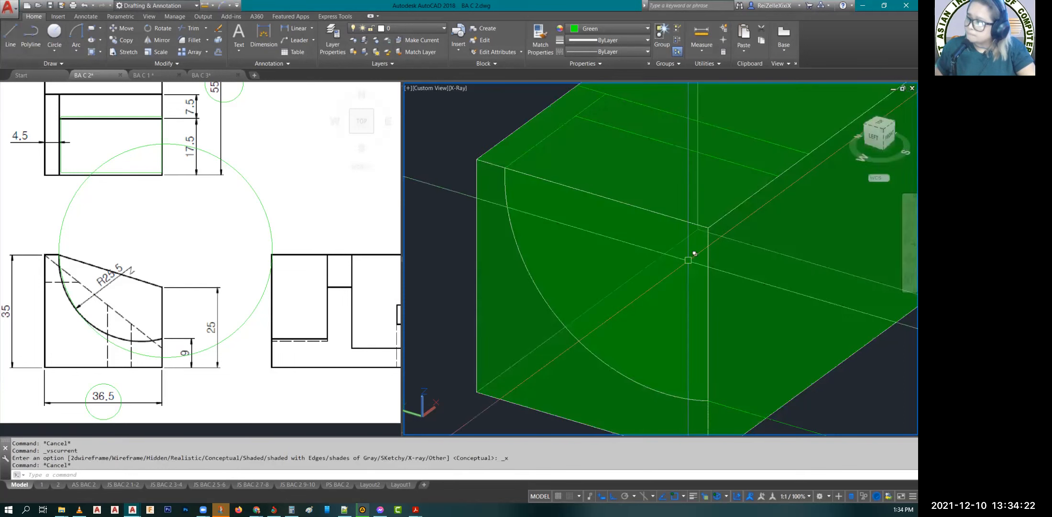
key("Escape")
key("Escape")
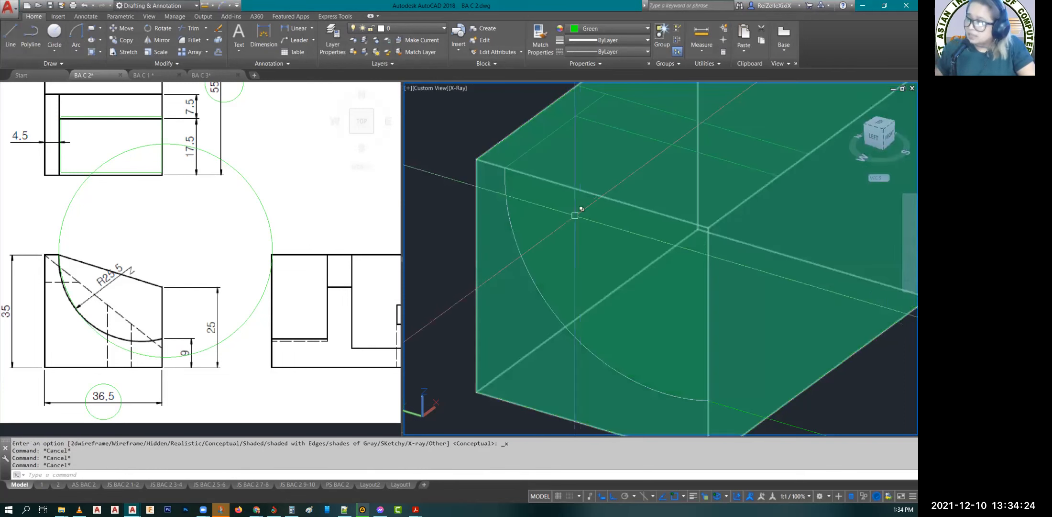
Step: Extrude the R25.5 arc region backward to the end of the 17.5 offset line on the block's top edge
left_click(573, 254)
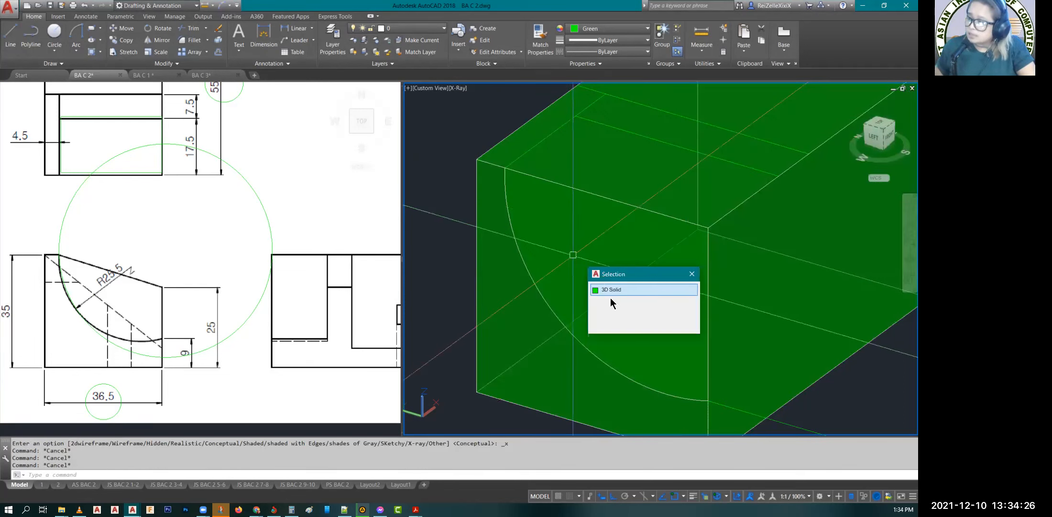
left_click(610, 300)
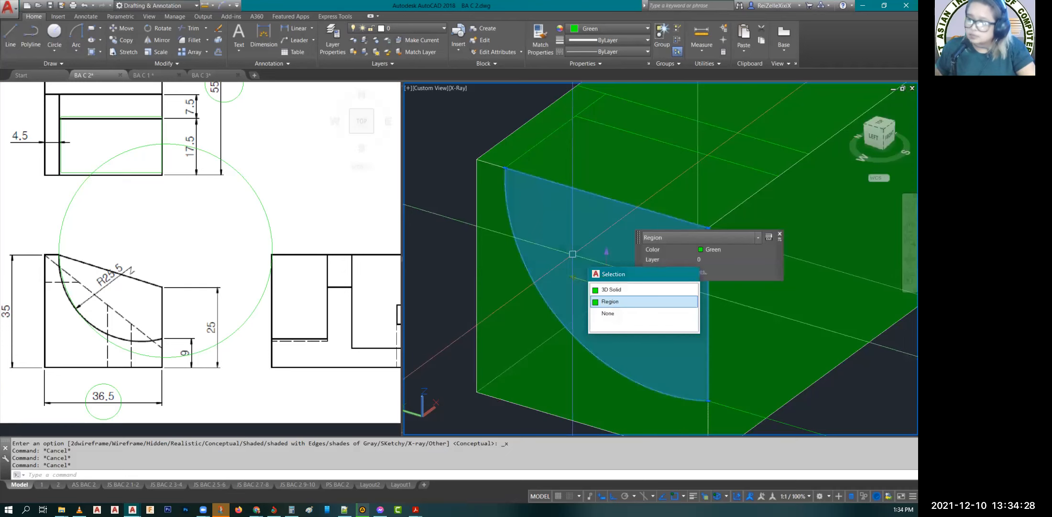
type("EXT")
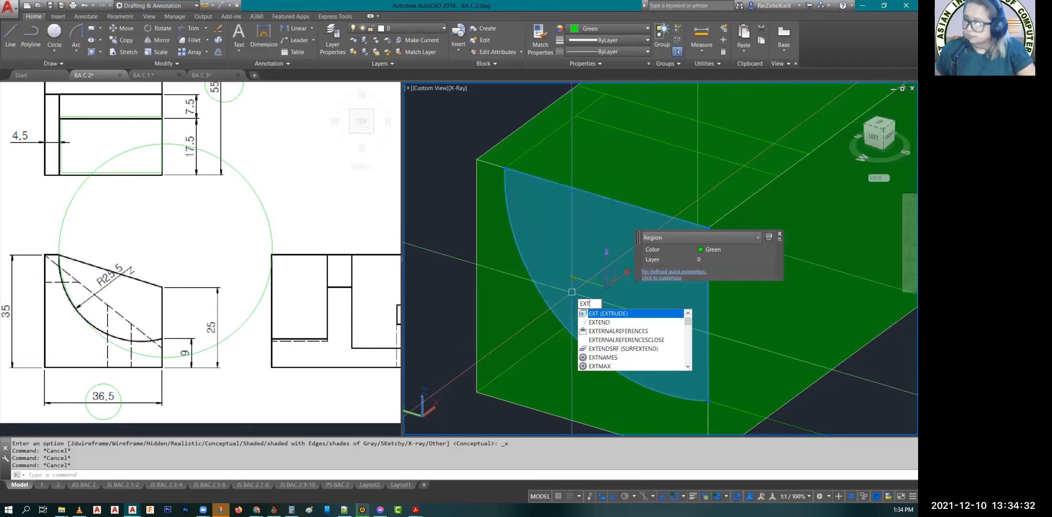
key("Return")
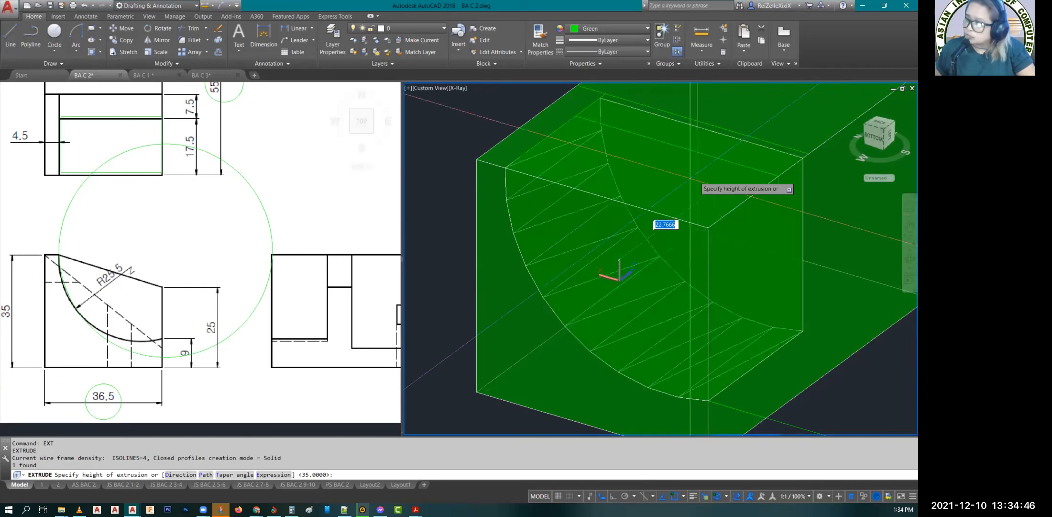
left_click(777, 177)
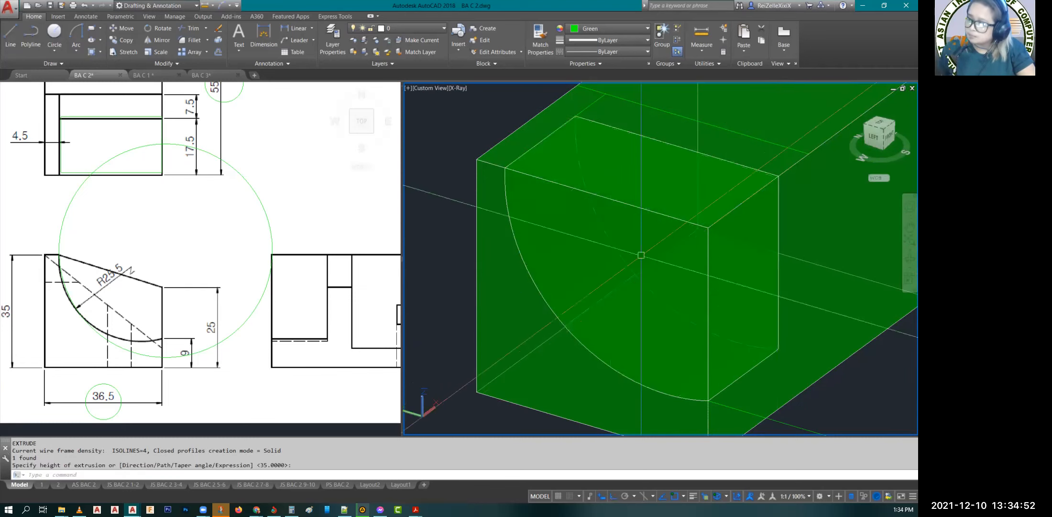
key("Escape")
key("Escape")
key("Escape")
Step: Subtract the extruded R25.5 arc solid from the block
scroll(641, 255, "down", 3)
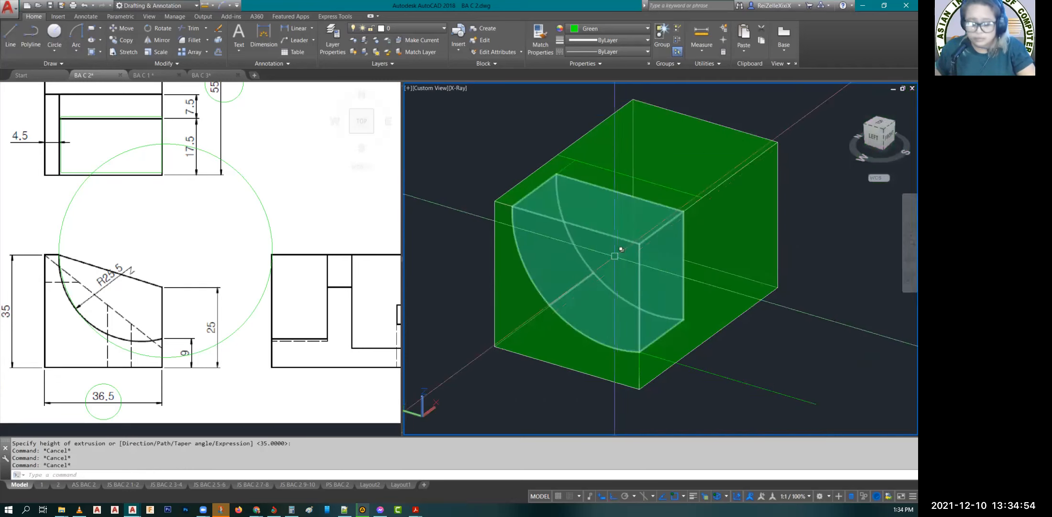
type("SU")
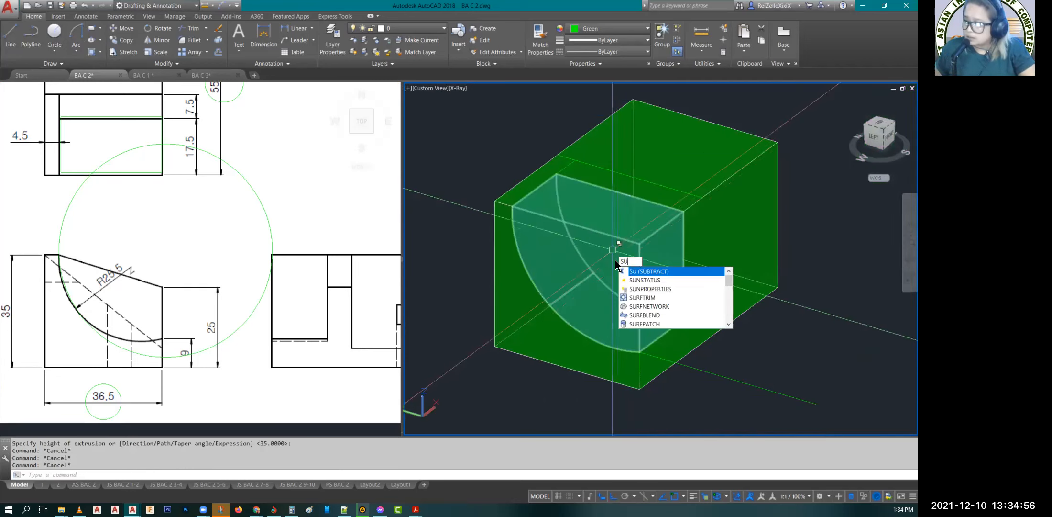
key("Return")
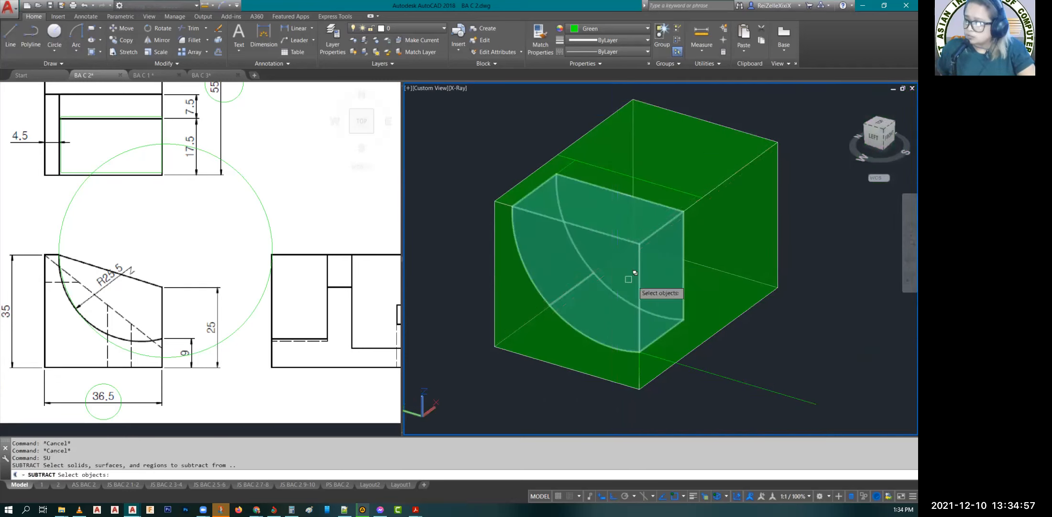
left_click(735, 300)
key("Return")
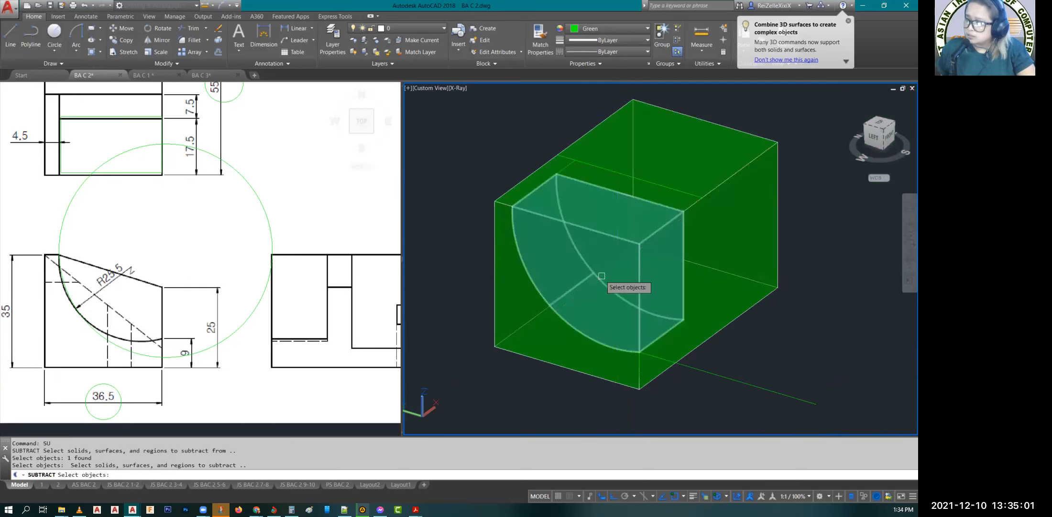
left_click(627, 297)
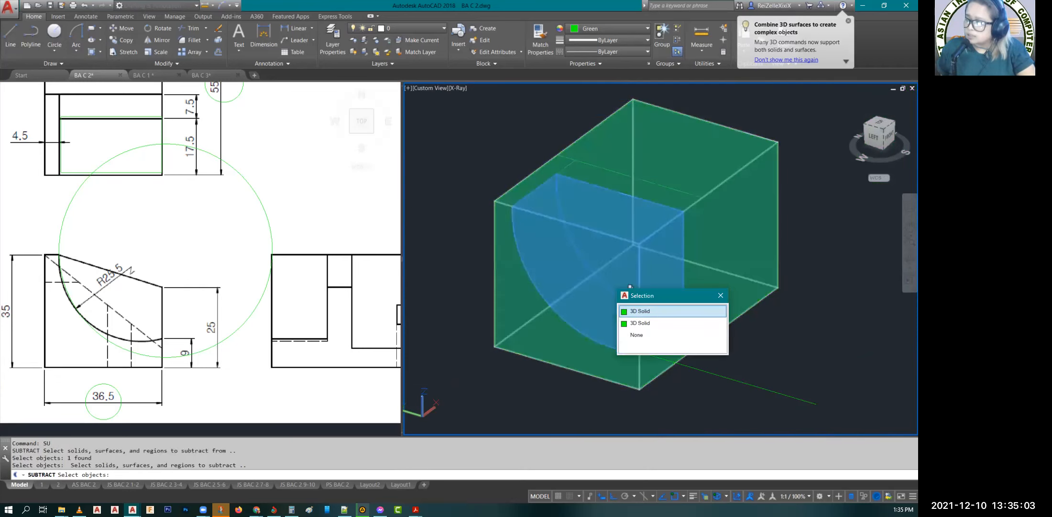
left_click(659, 309)
key("Return")
key("Escape")
Step: Draw a vertical line 16 upward from the lower end of the arc on the recess's back wall
scroll(610, 268, "up", 3)
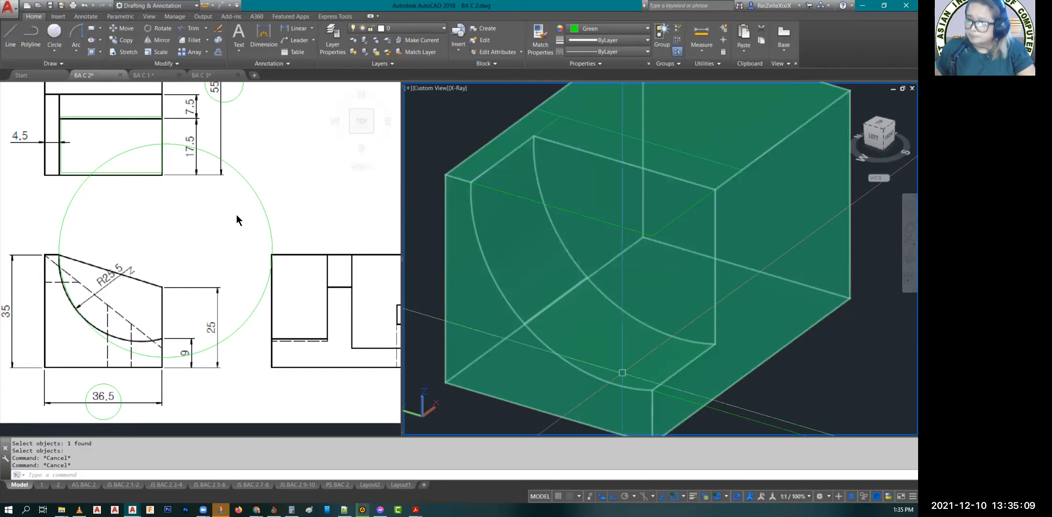
left_click(196, 217)
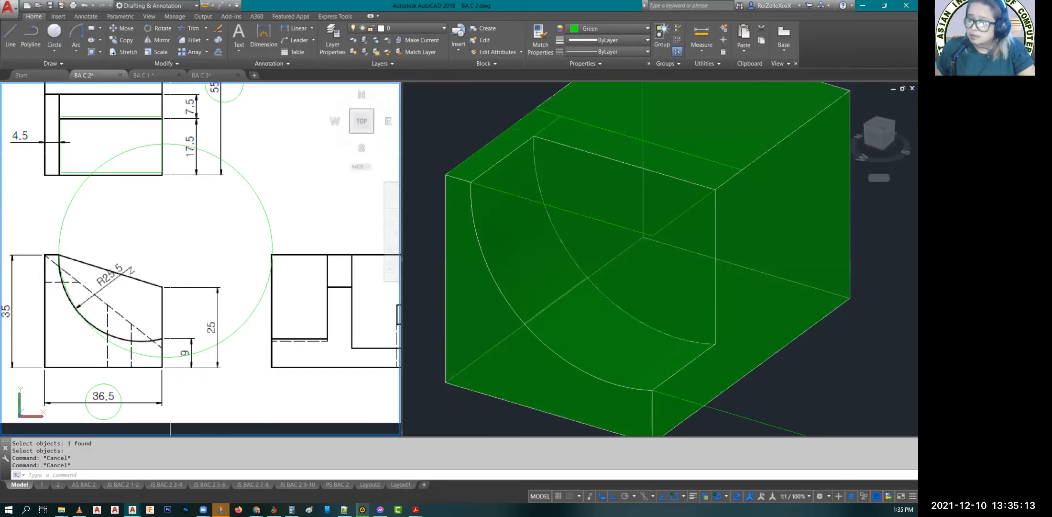
middle_click_drag(151, 144, 180, 187)
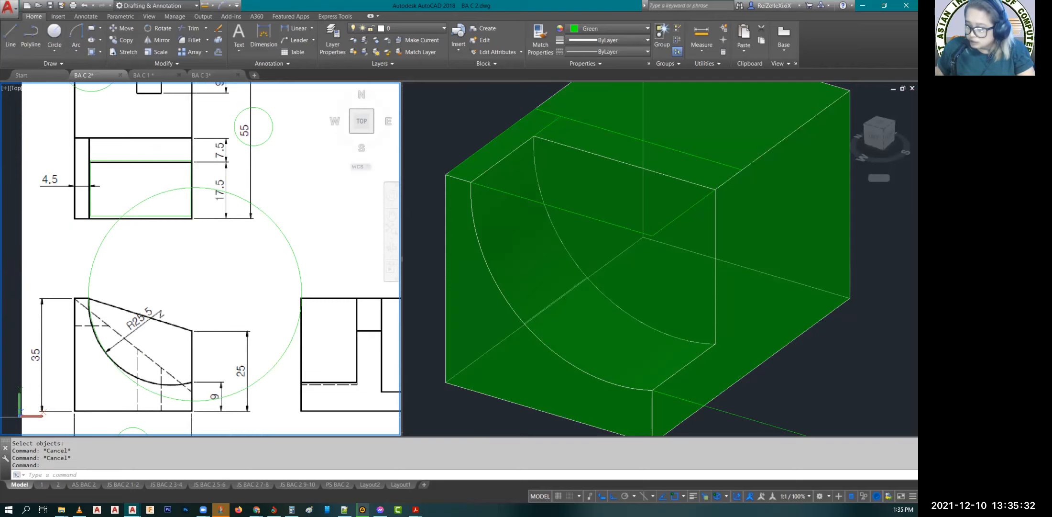
left_click(759, 381)
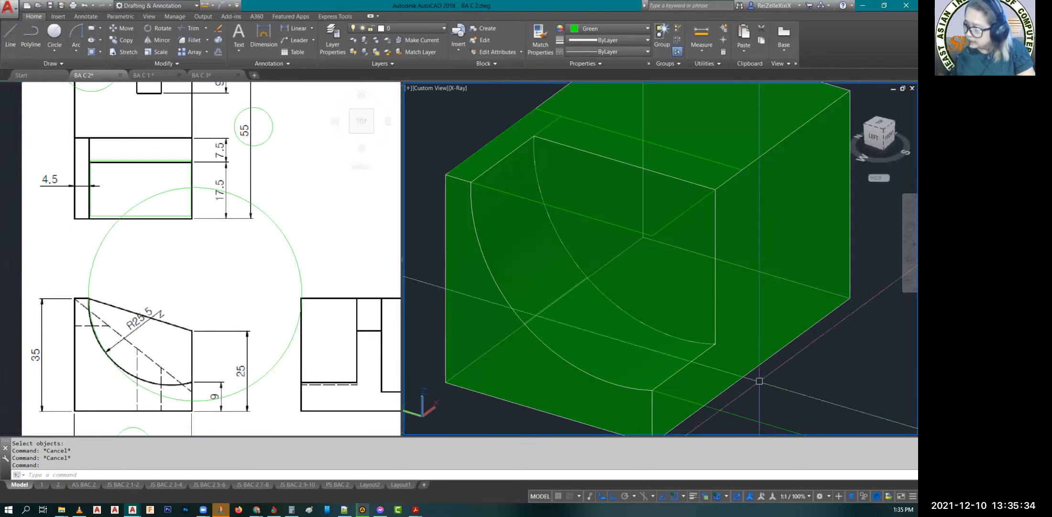
middle_click_drag(758, 380, 735, 332)
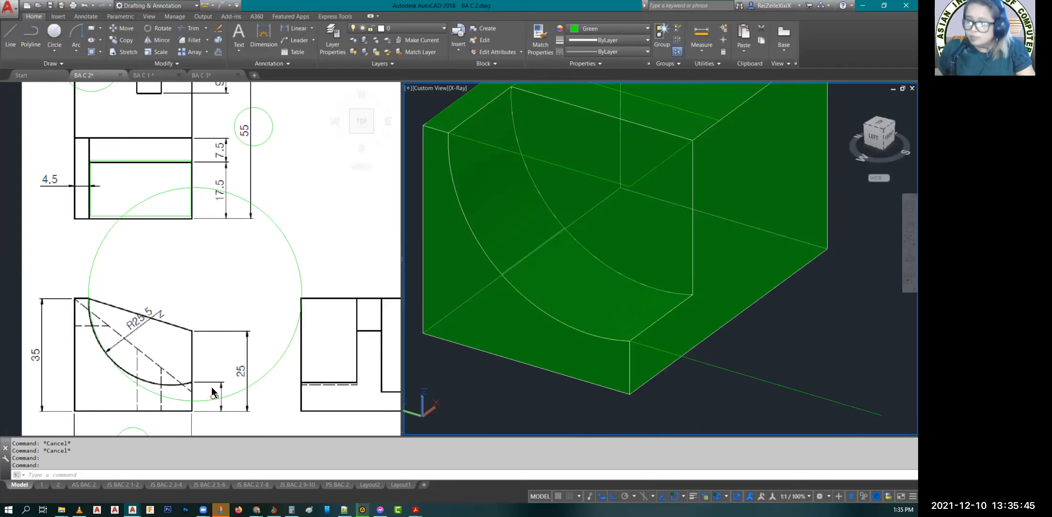
key("Escape")
key("Escape")
key("Escape")
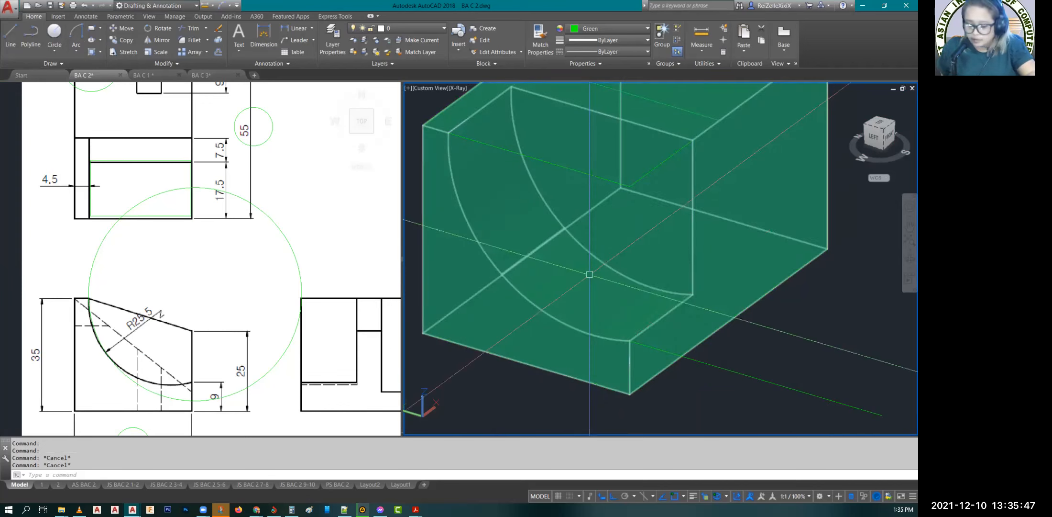
type("L")
key("Return")
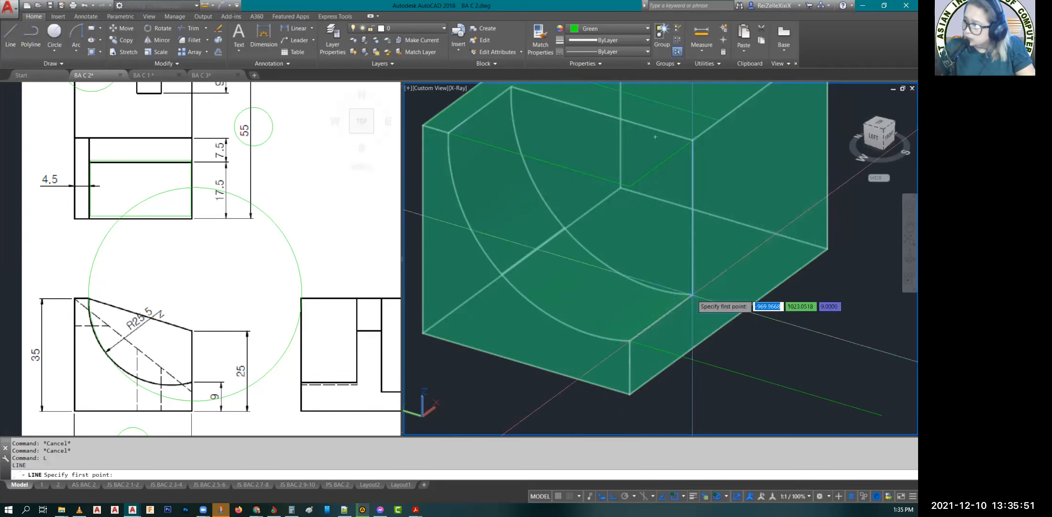
left_click(692, 294)
scroll(692, 294, "down", 5)
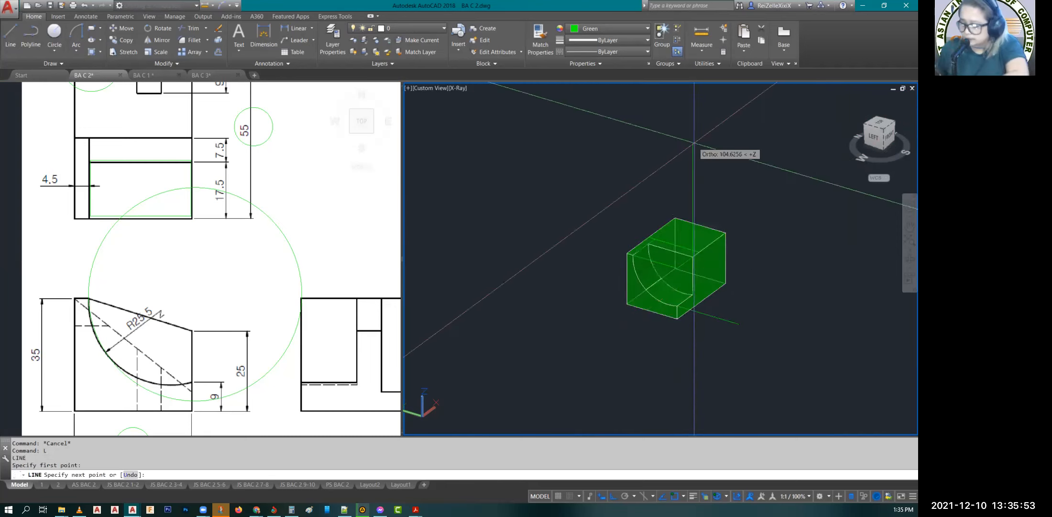
type("16")
key("Return")
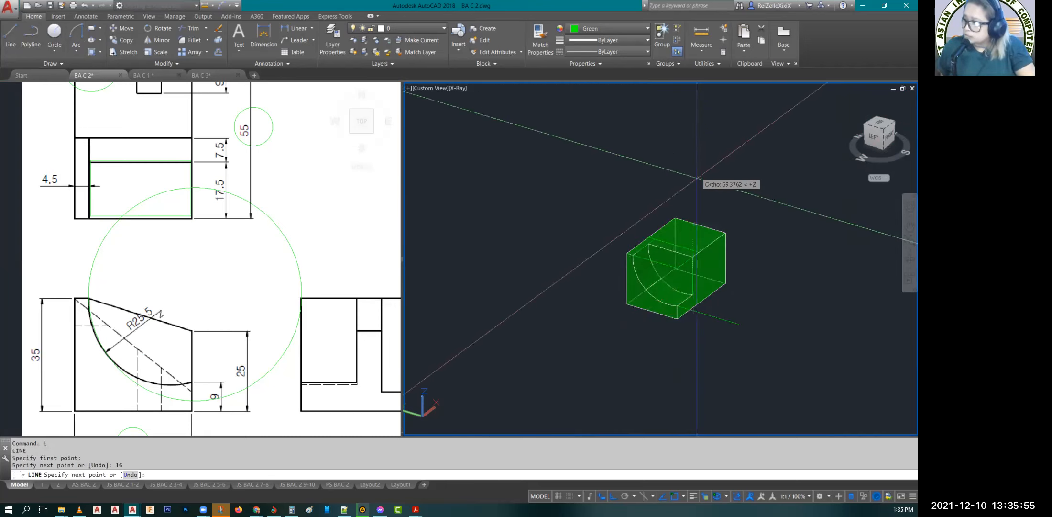
Step: Continue the line from the 16 height point to the upper end of the recess's rear arc
scroll(686, 270, "up", 3)
scroll(684, 251, "up", 4)
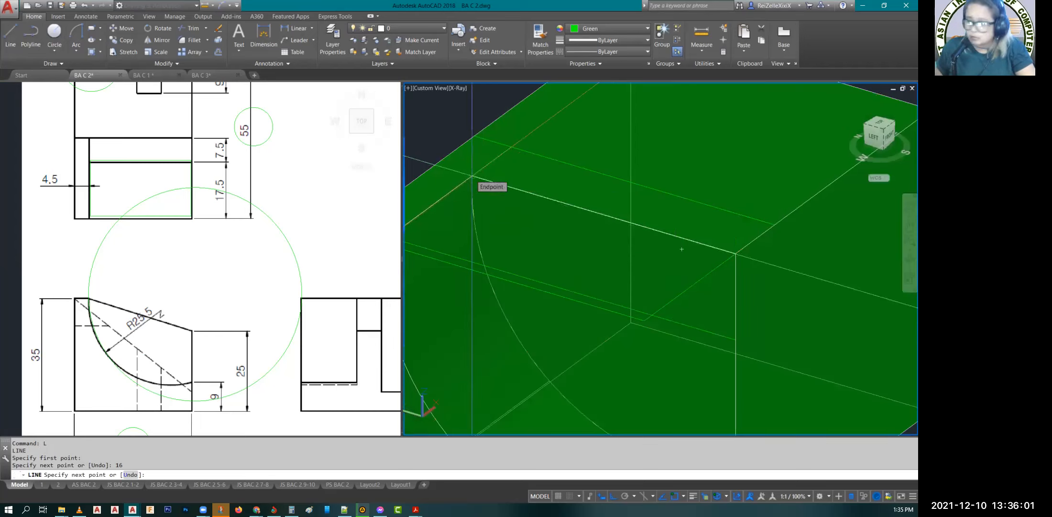
left_click(472, 176)
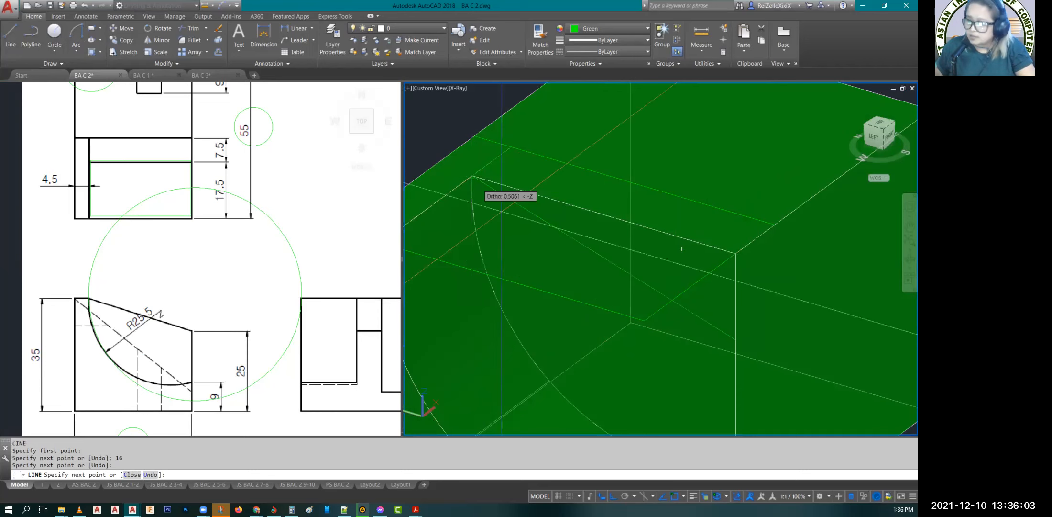
key("Escape")
Step: Erase the two leftover guide lines running along the cut-away front and side top edges of the block
scroll(552, 224, "down", 1)
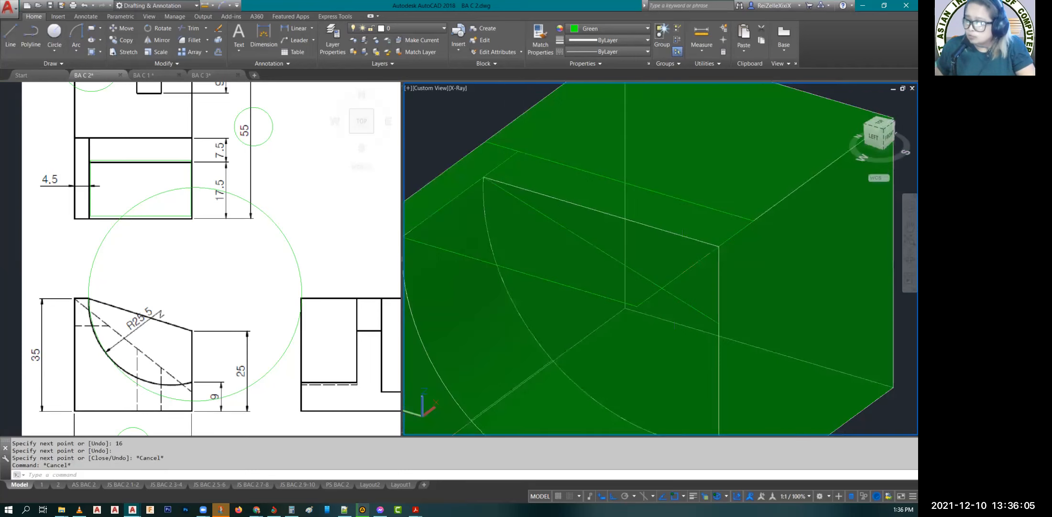
left_click(586, 293)
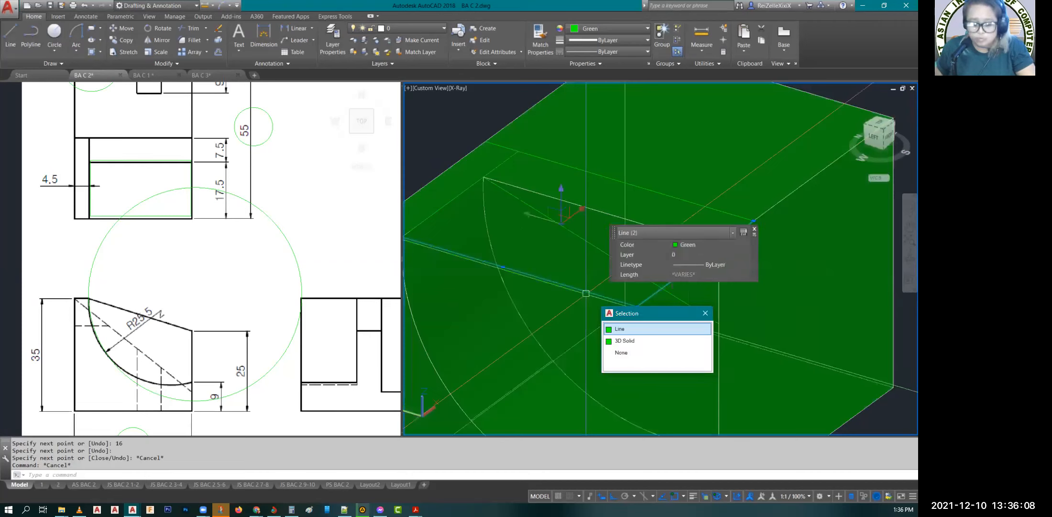
left_click(630, 325)
type("E")
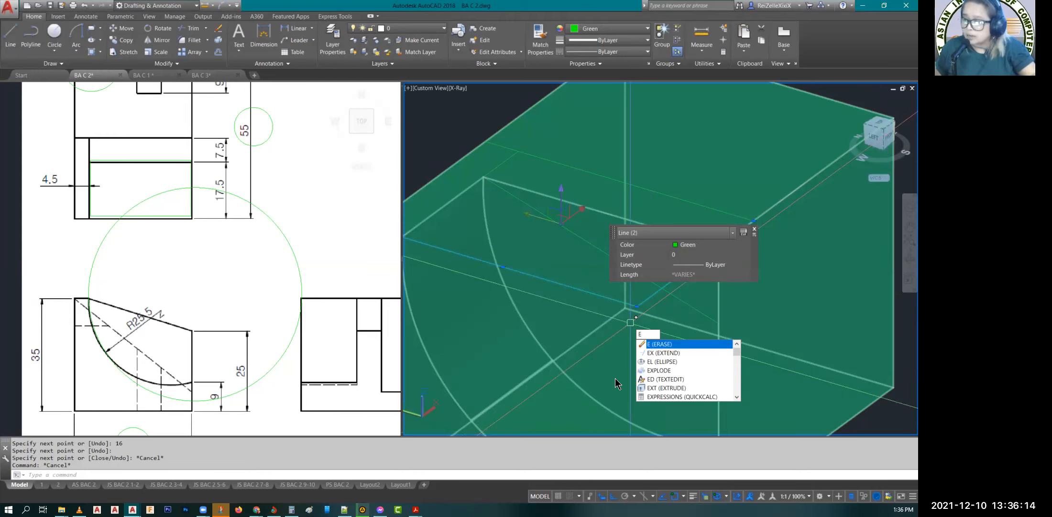
key("Down")
key("Down")
key("Down")
key("space")
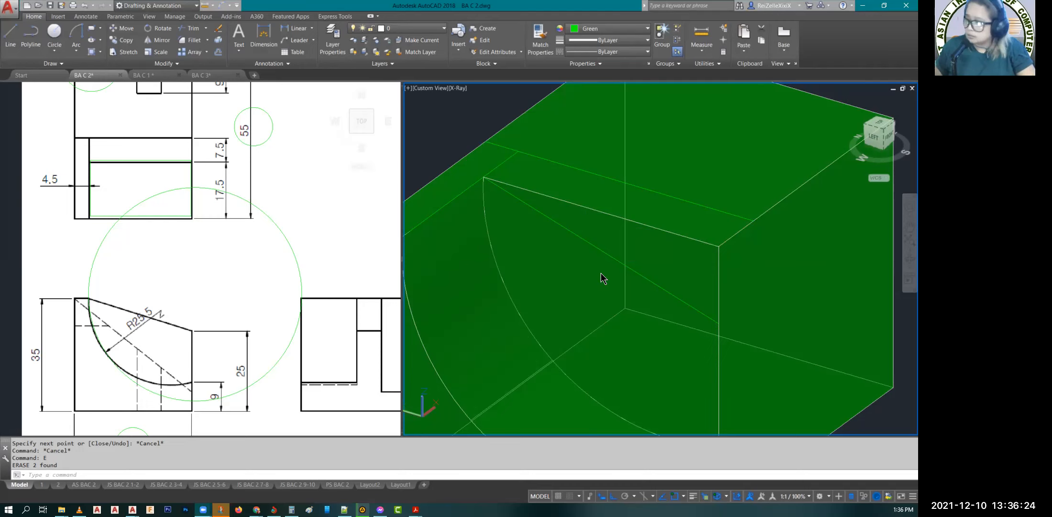
key("Escape")
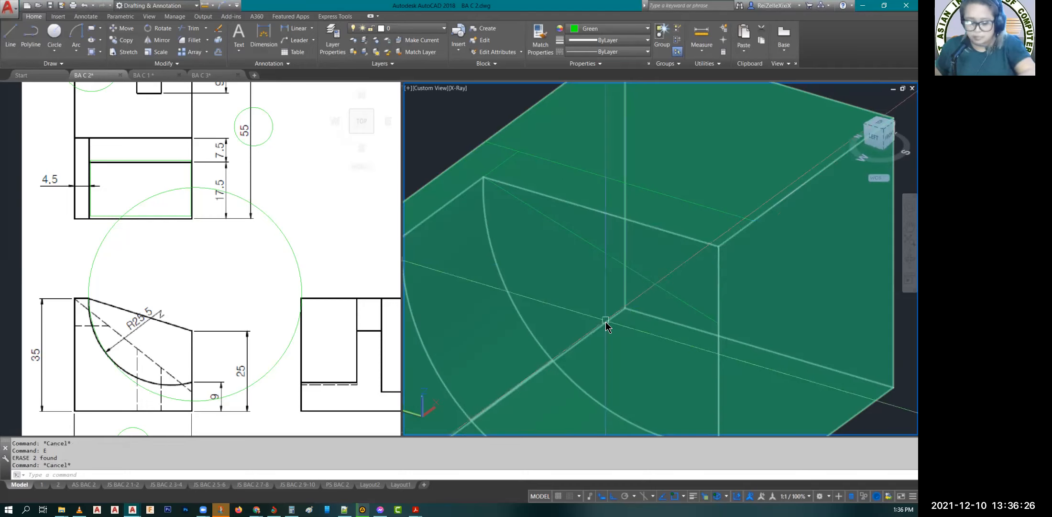
Step: Presspull the triangular area above the sloped line back to the rear offset line, cutting it out of the block
key("Escape")
type("PR")
key("Return")
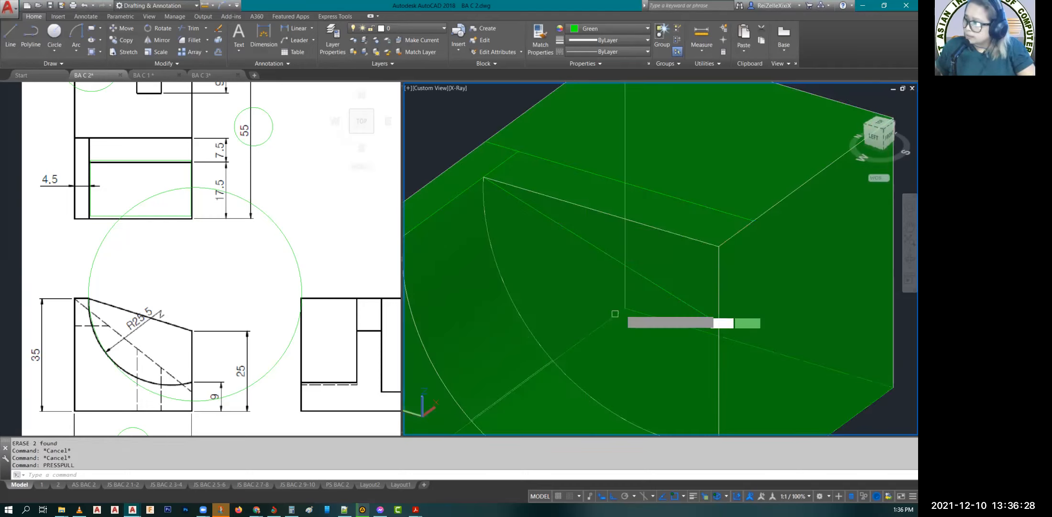
left_click(687, 275)
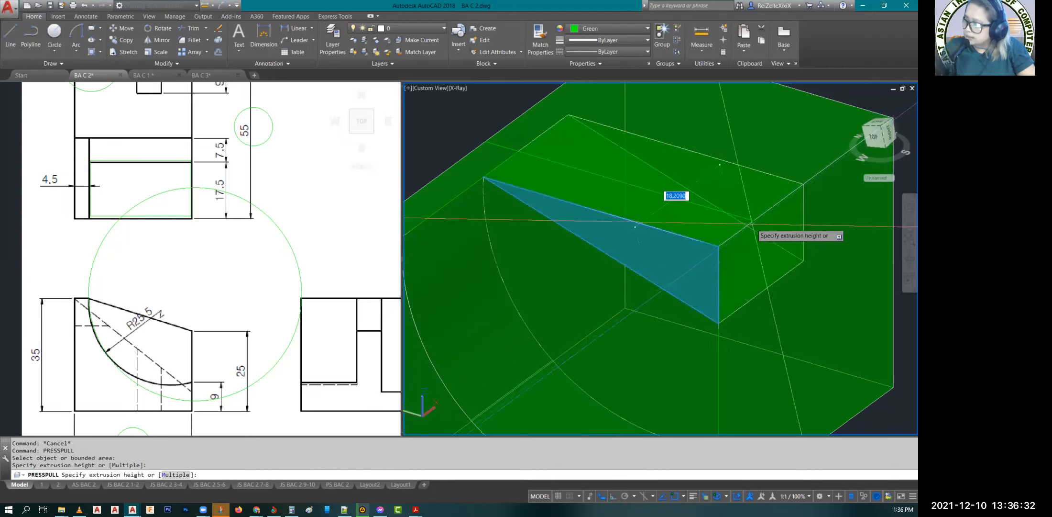
left_click(753, 221)
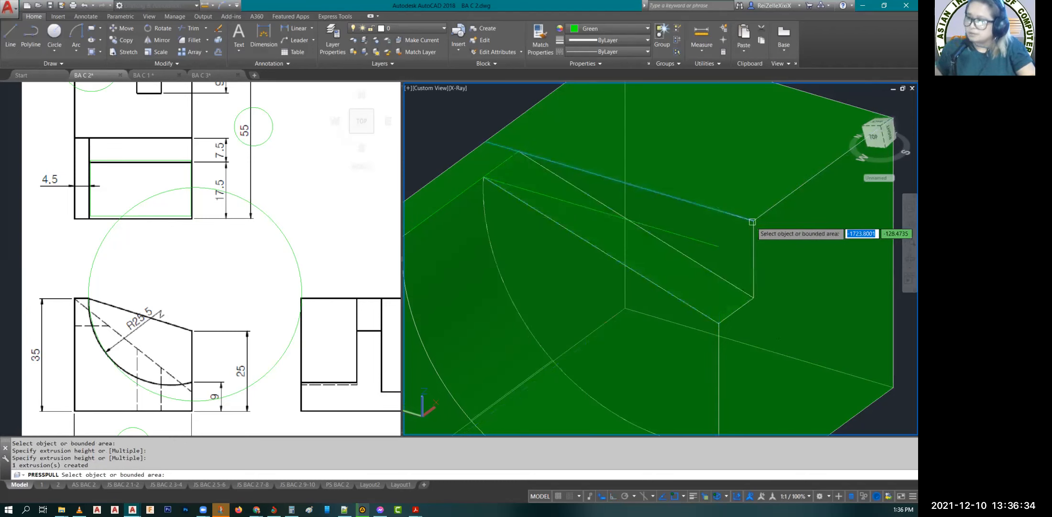
key("Escape")
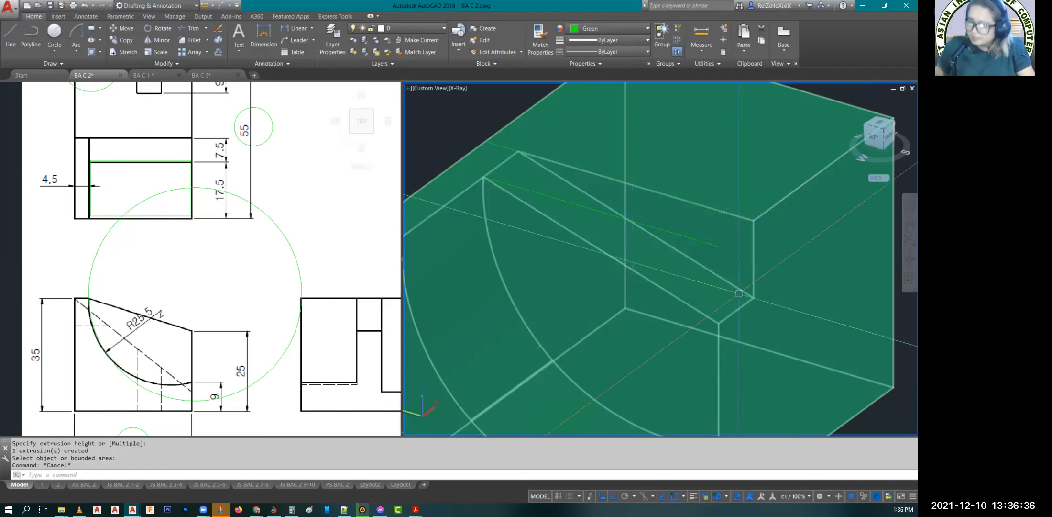
left_click(632, 277)
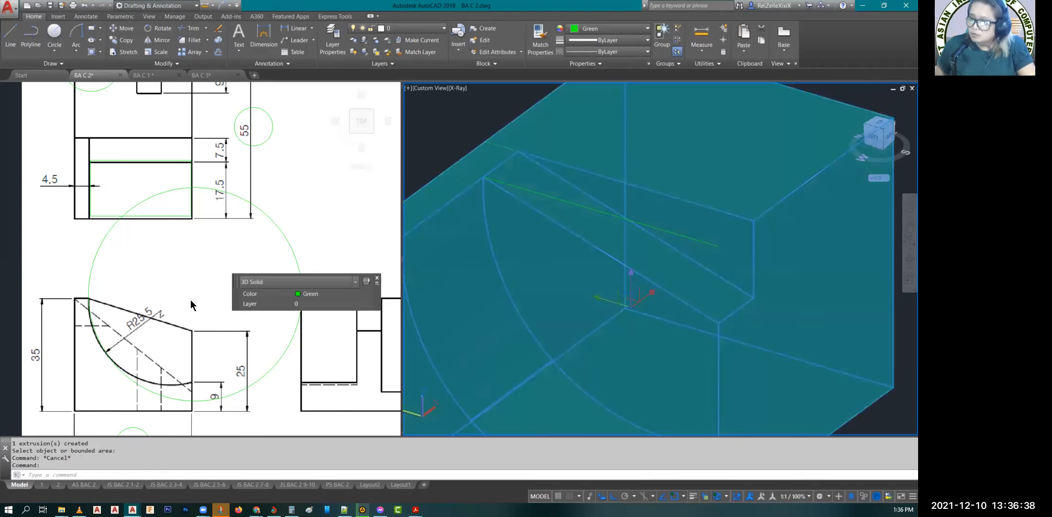
key("Escape")
key("Escape")
scroll(119, 219, "down", 2)
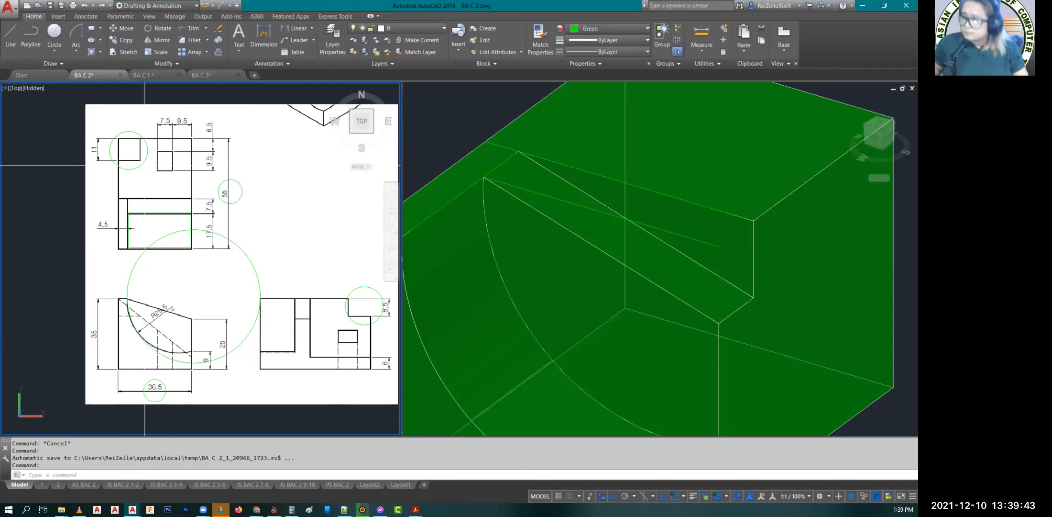
Step: Inspect the cut block from its right side and check the rectangular hole's dimensions in the top view of the drawing
left_click(846, 273)
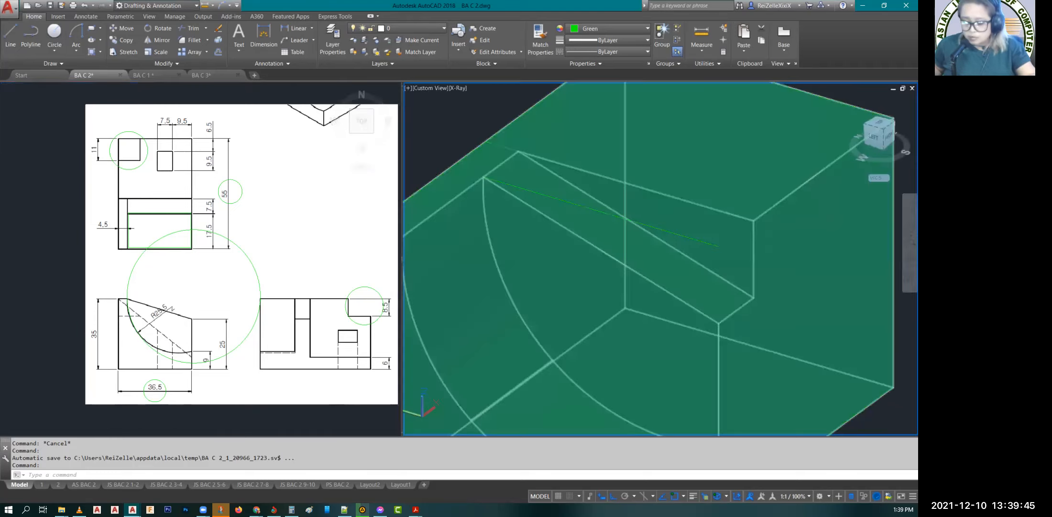
key("Escape")
key("Escape")
type("OR")
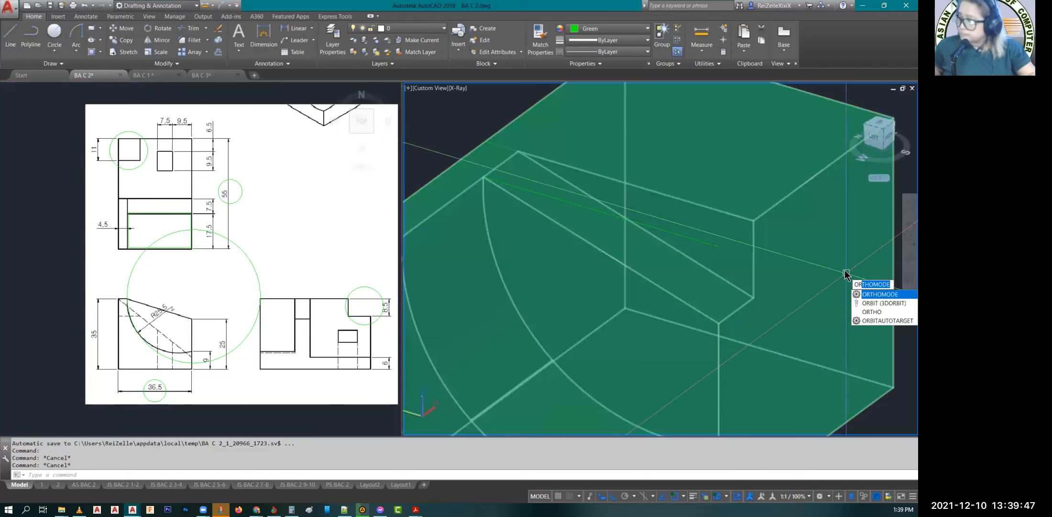
type("BIT")
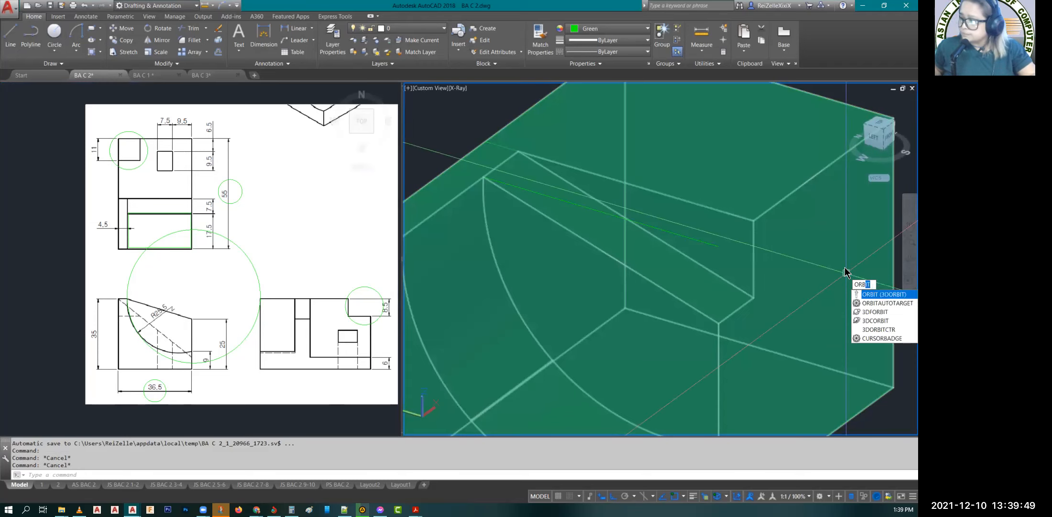
key("Return")
left_click_drag(724, 323, 670, 286)
scroll(669, 285, "down", 3)
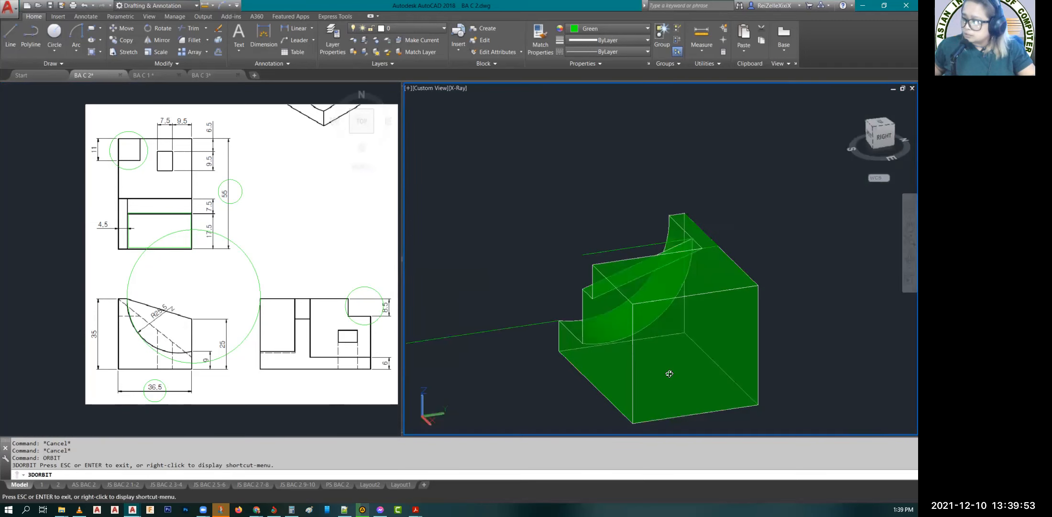
key("Escape")
key("Escape")
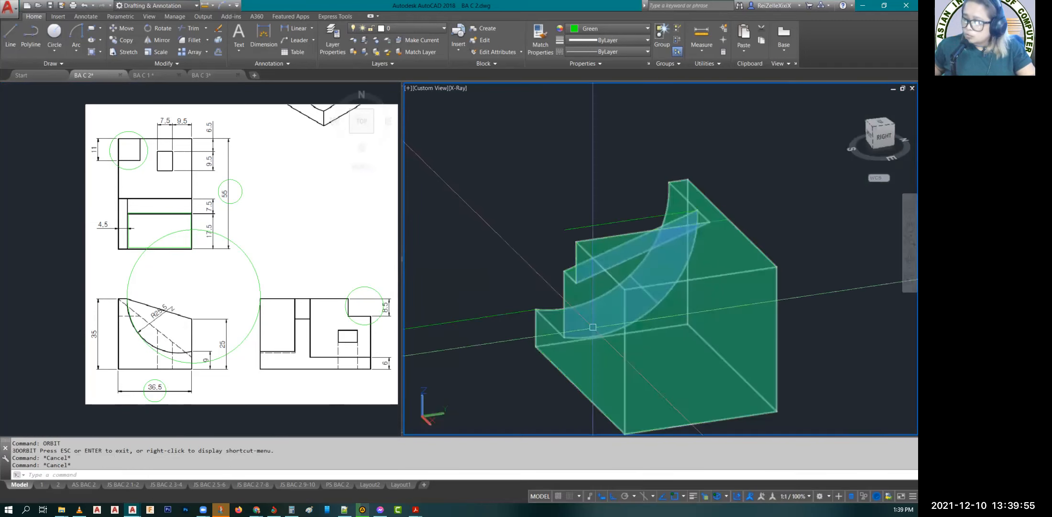
scroll(167, 163, "up", 5)
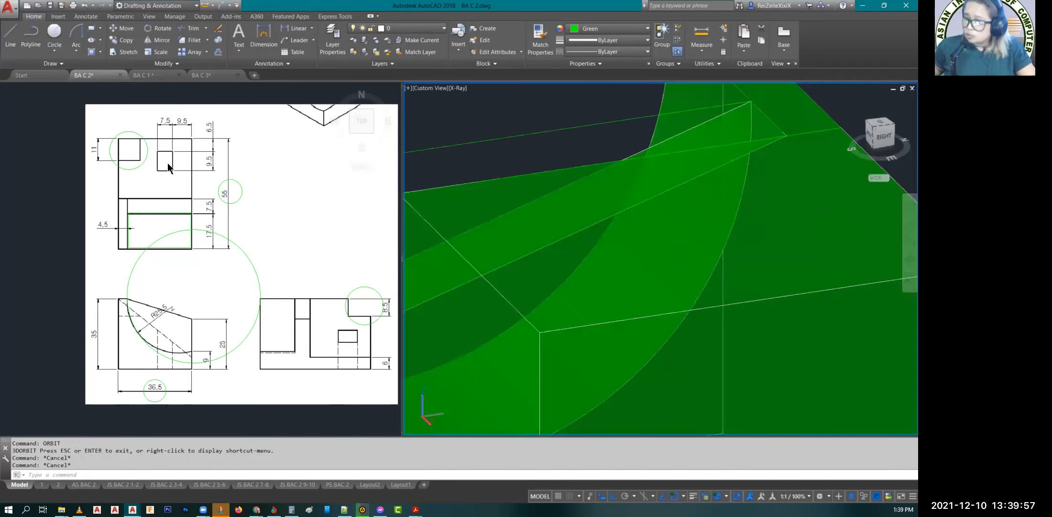
left_click(168, 163)
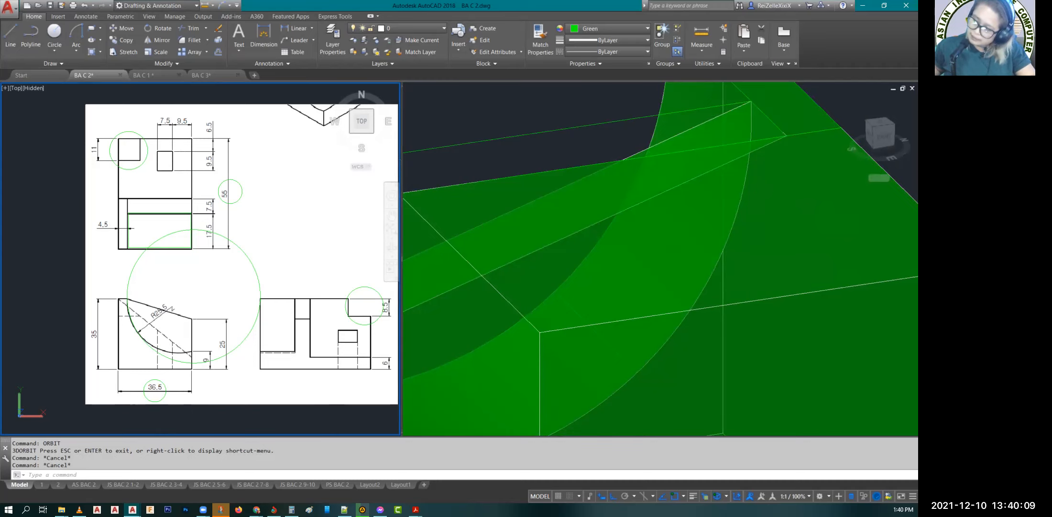
Step: Draw two connected guide lines from the block's top rear right corner, 9.5 along the rear edge and 6.5 inward
scroll(526, 312, "down", 5)
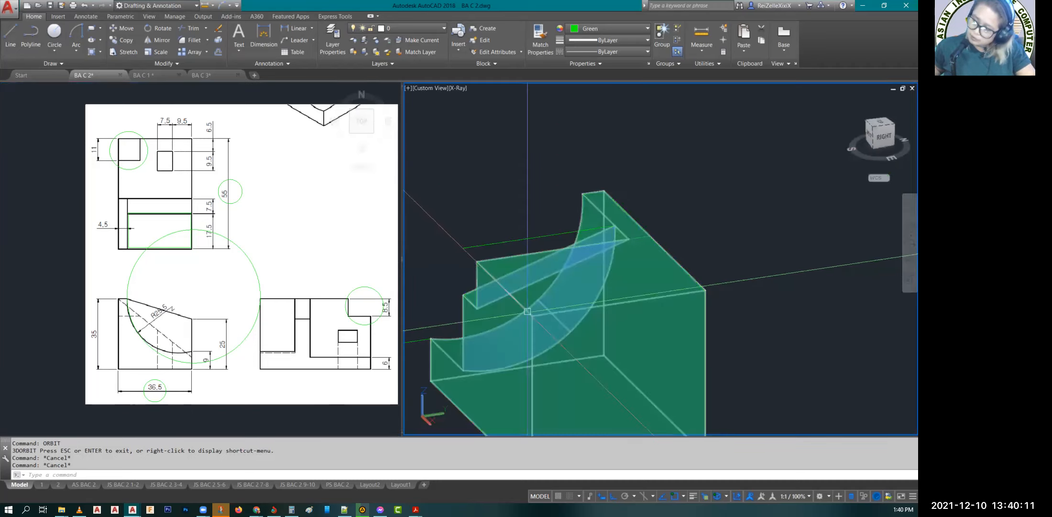
type("L")
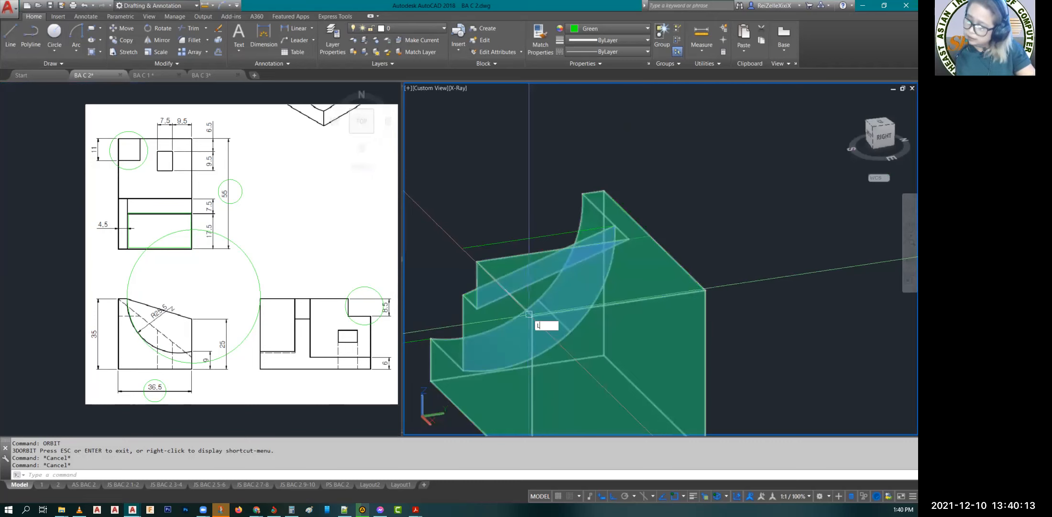
key("Return")
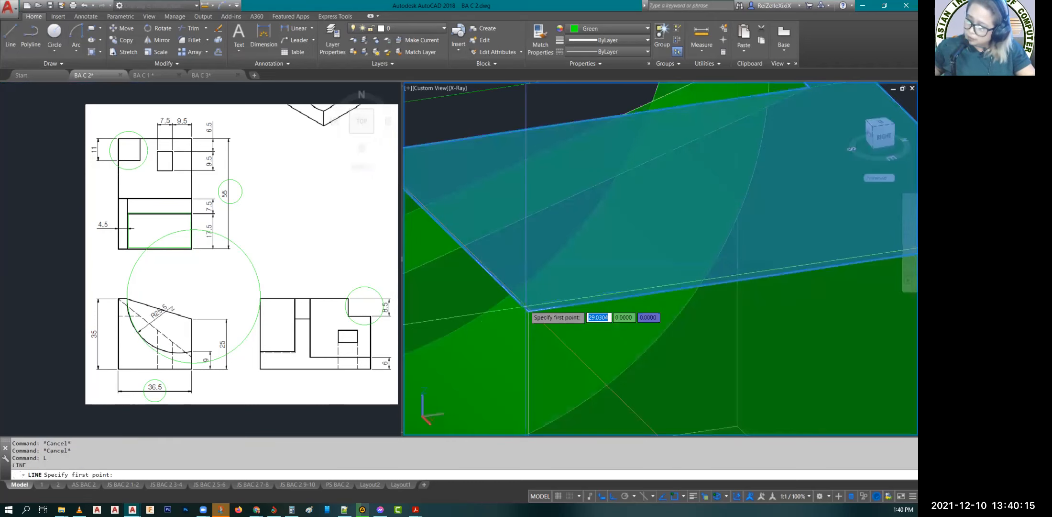
left_click(528, 310)
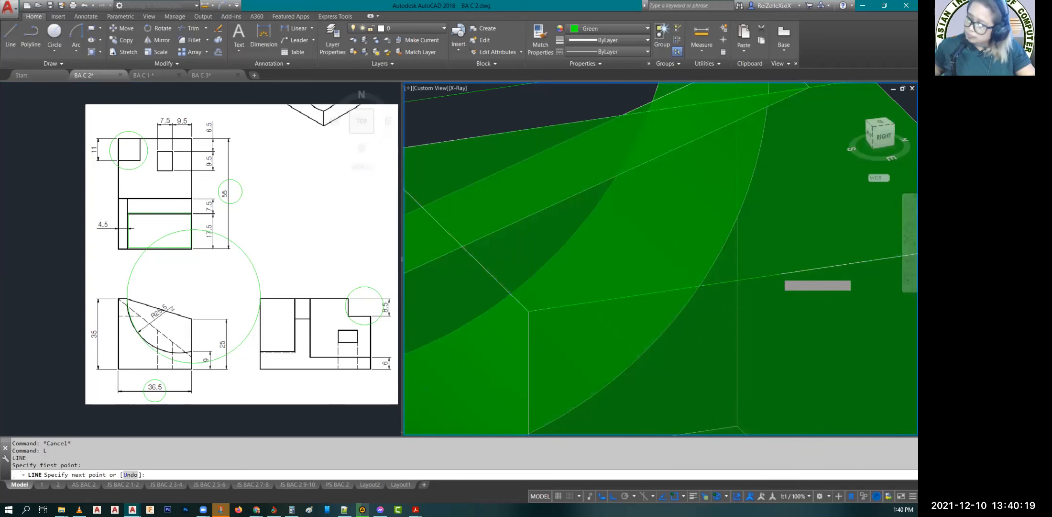
scroll(869, 245, "down", 8)
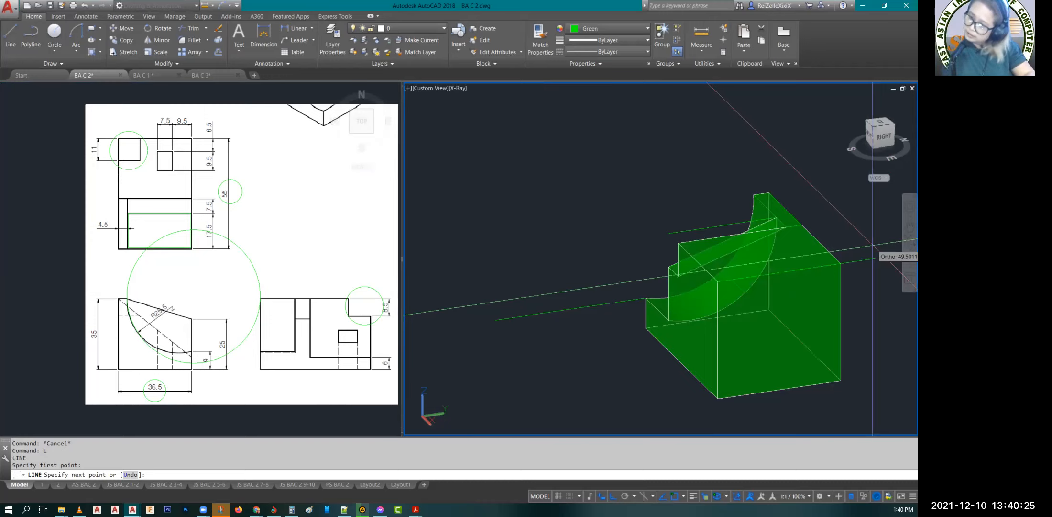
type("9.5")
key("Return")
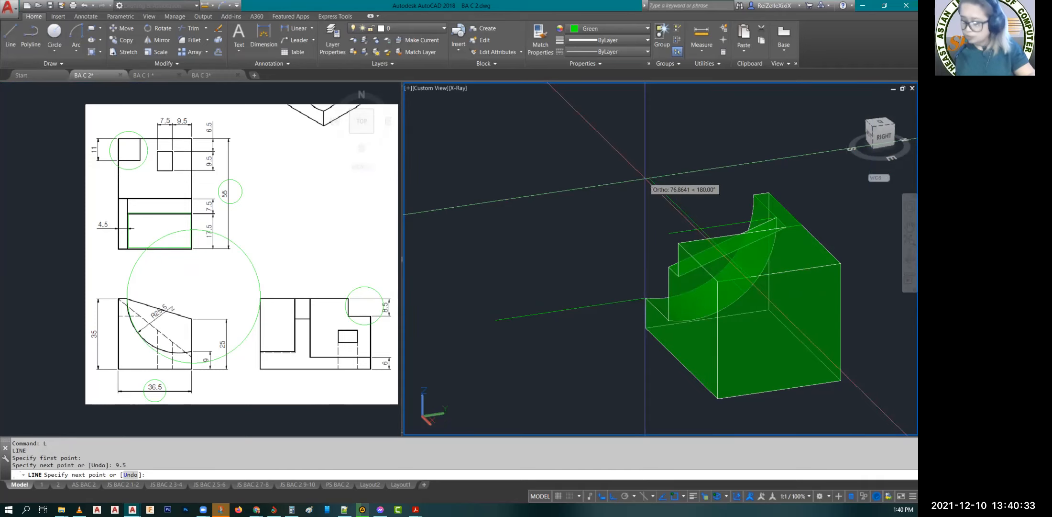
type("6.5")
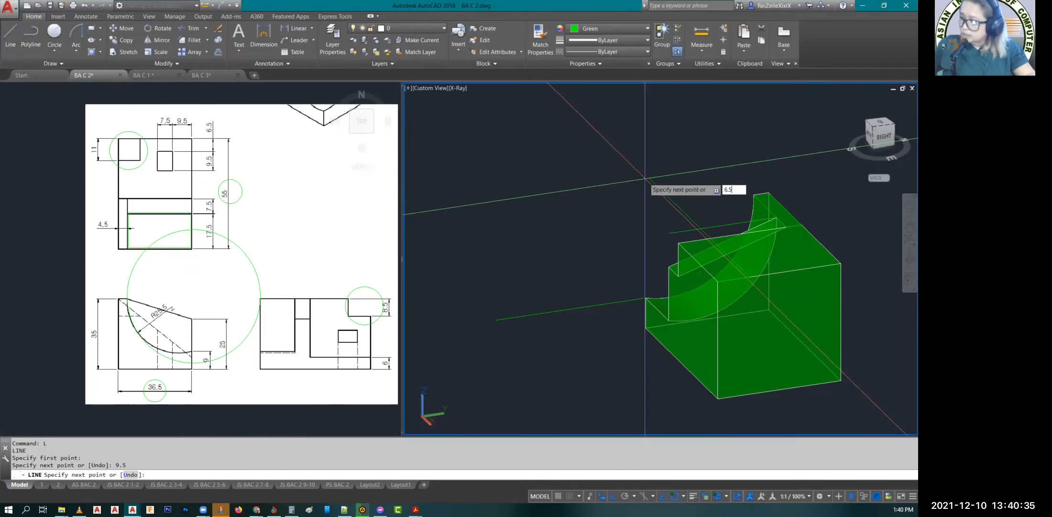
key("Return")
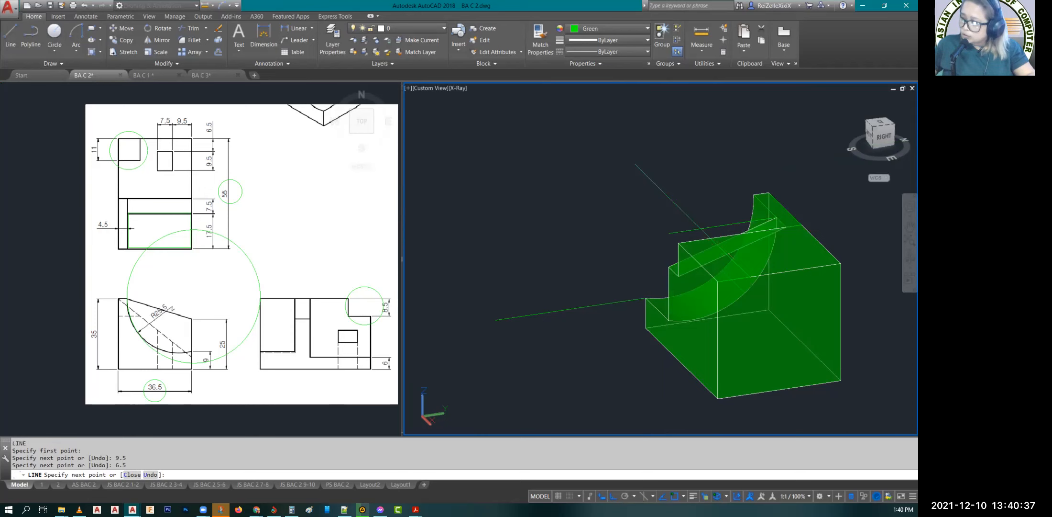
key("Escape")
key("Escape")
key("Escape")
scroll(774, 219, "up", 5)
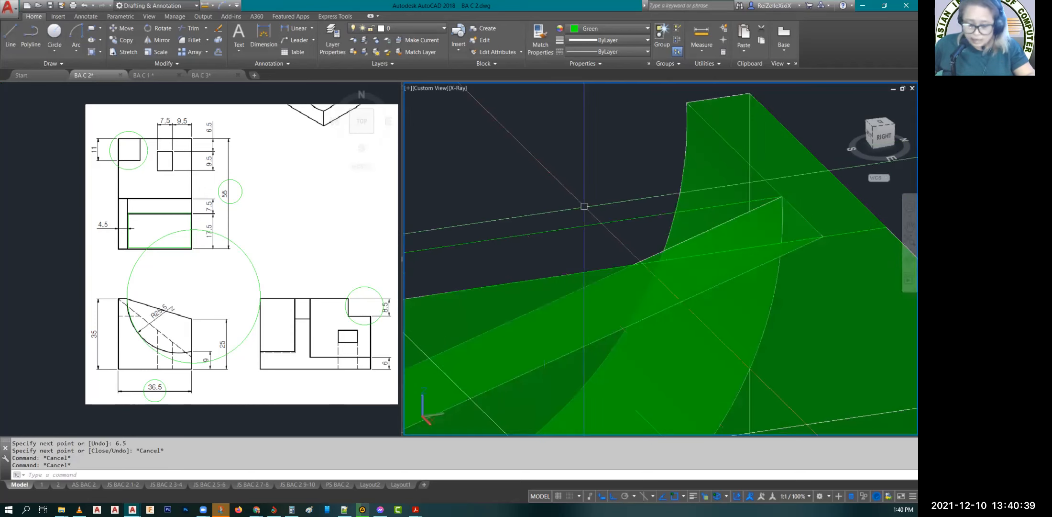
type("REC")
key("Return")
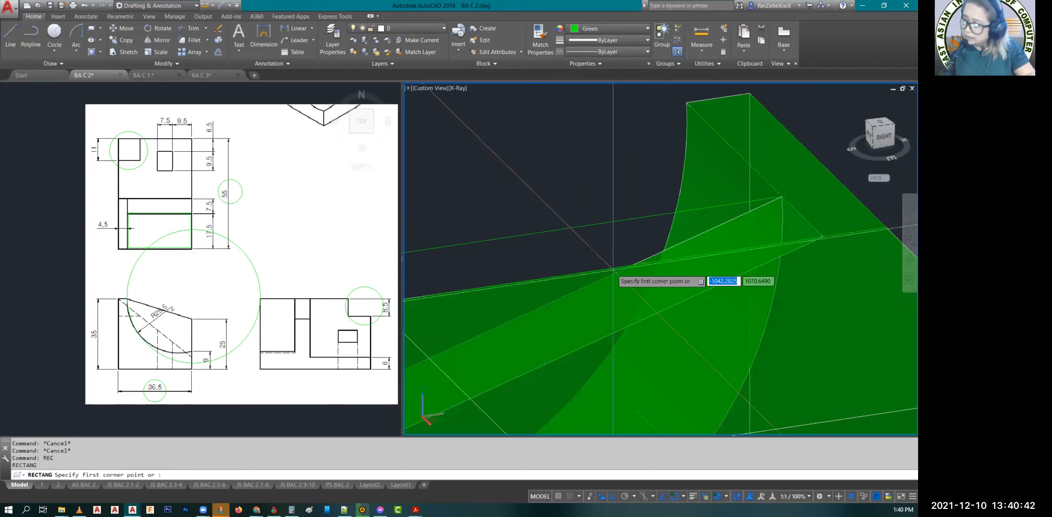
left_click(635, 410)
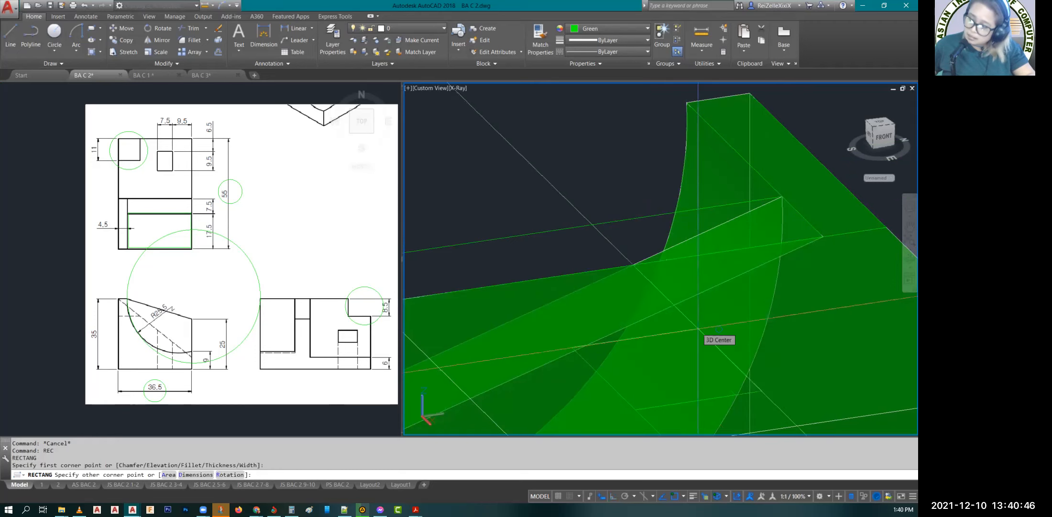
scroll(697, 328, "down", 4)
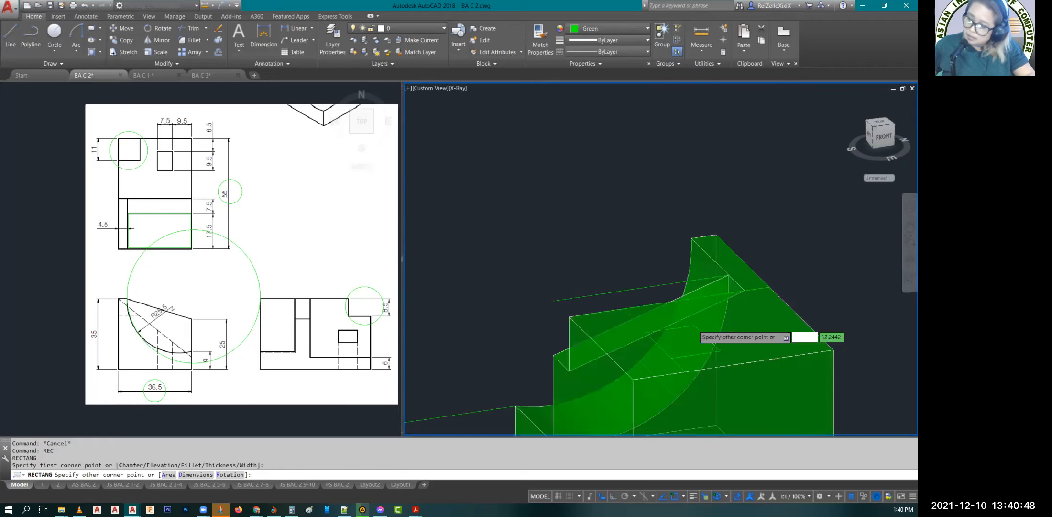
scroll(697, 327, "up", 1)
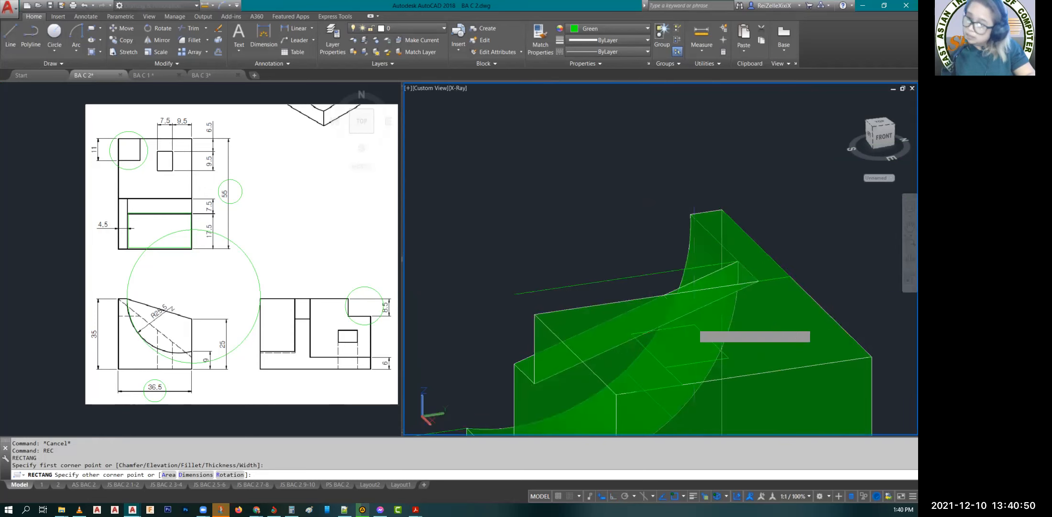
type("d")
key("Return")
type("9.5")
key("Return")
type("7.5")
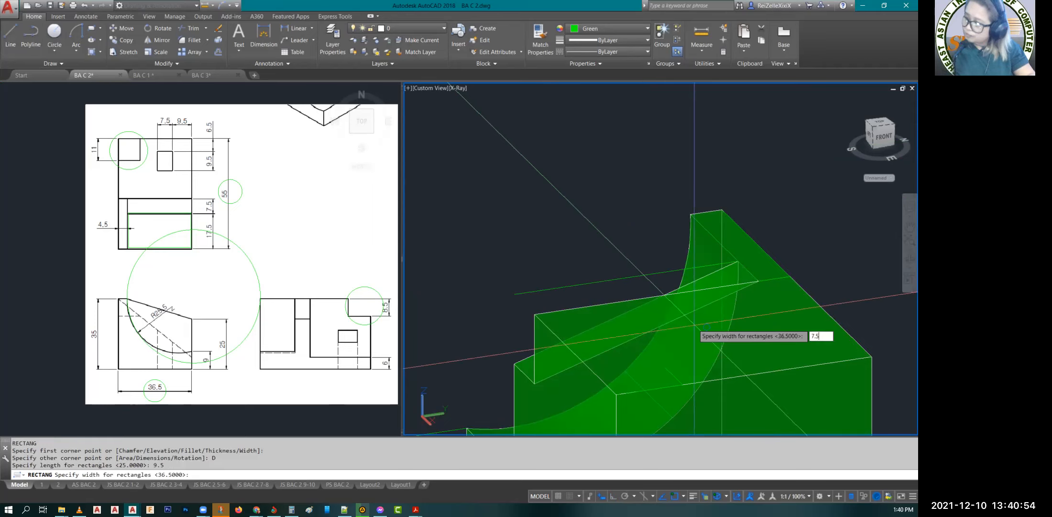
key("Return")
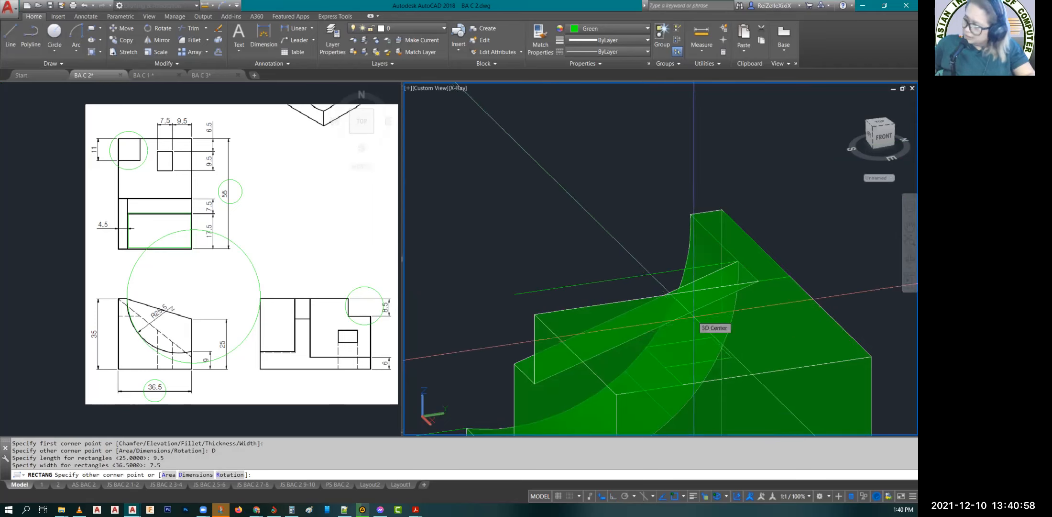
key("Escape")
key("Escape")
Step: Draw a 7.5 × 9.5 rectangle on the block's top face, starting at the inner end of the guide lines
type("REC")
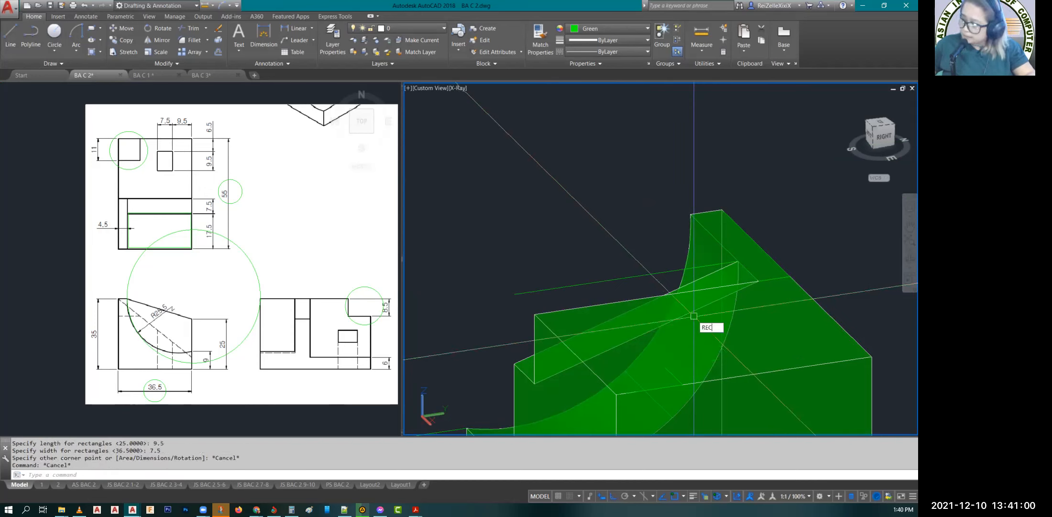
key("Return")
left_click(660, 369)
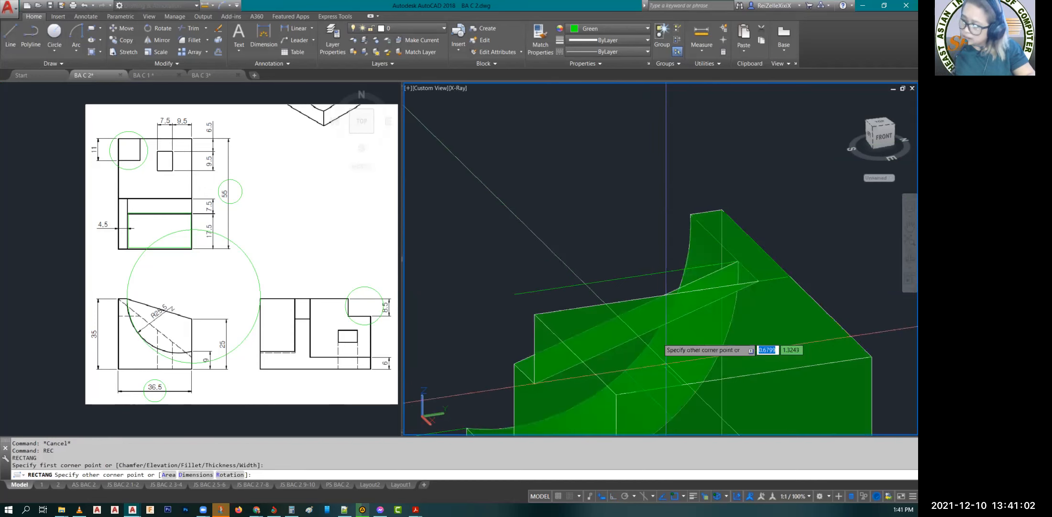
type("d")
key("Return")
type("7.5")
key("Return")
type("9.5")
key("Return")
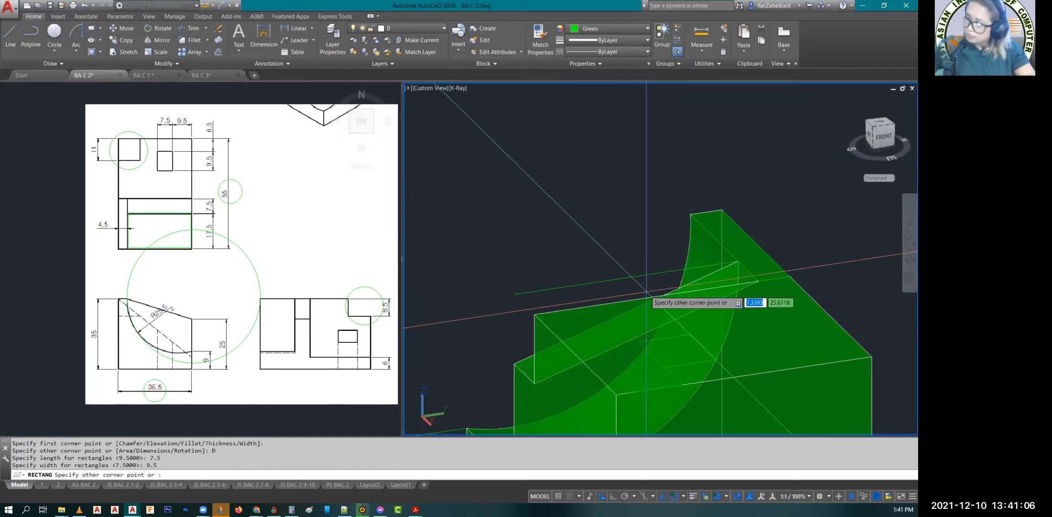
left_click(775, 218)
Step: Inspect the position and orientation of the new rectangle on the block's top face from above and from the front
left_click(906, 258)
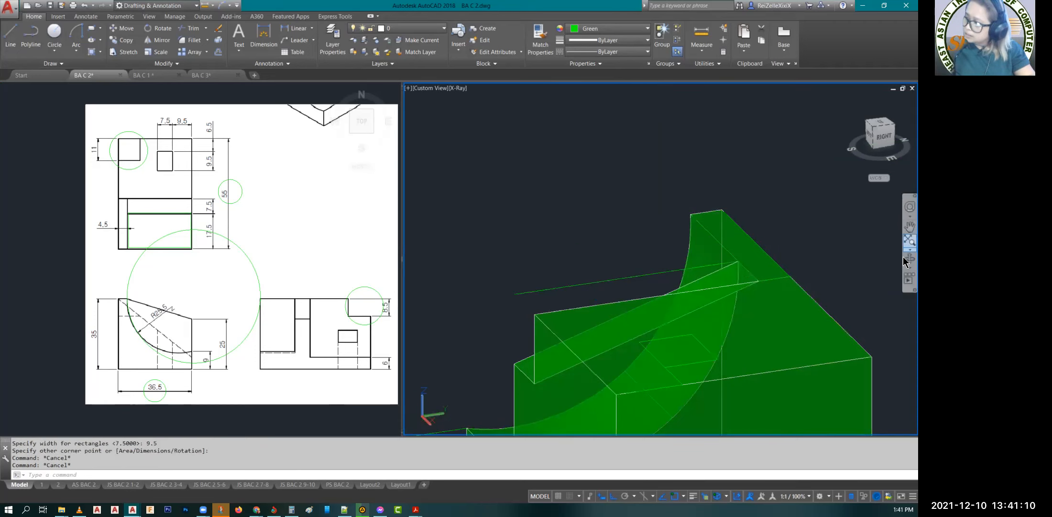
left_click_drag(695, 392, 695, 394)
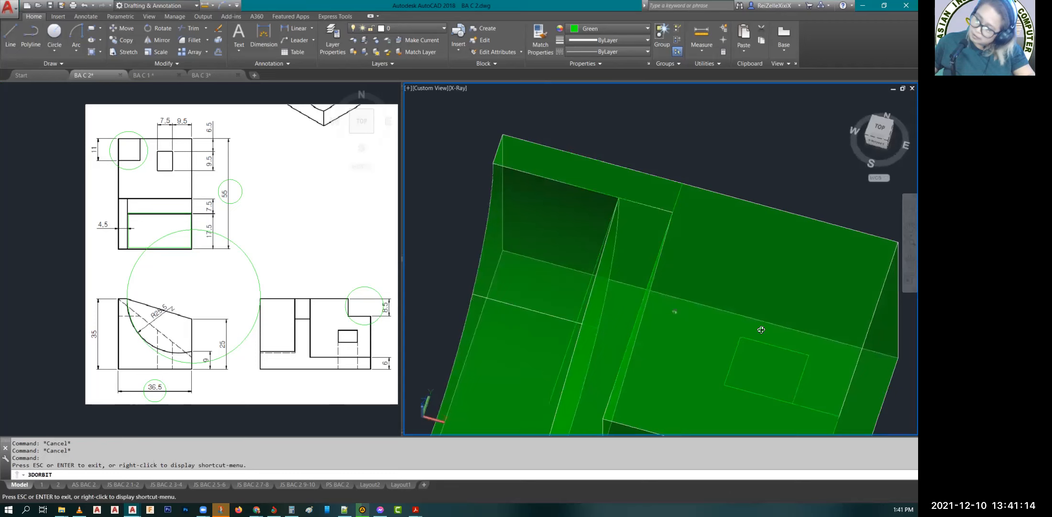
left_click_drag(797, 377, 694, 305)
key("Escape")
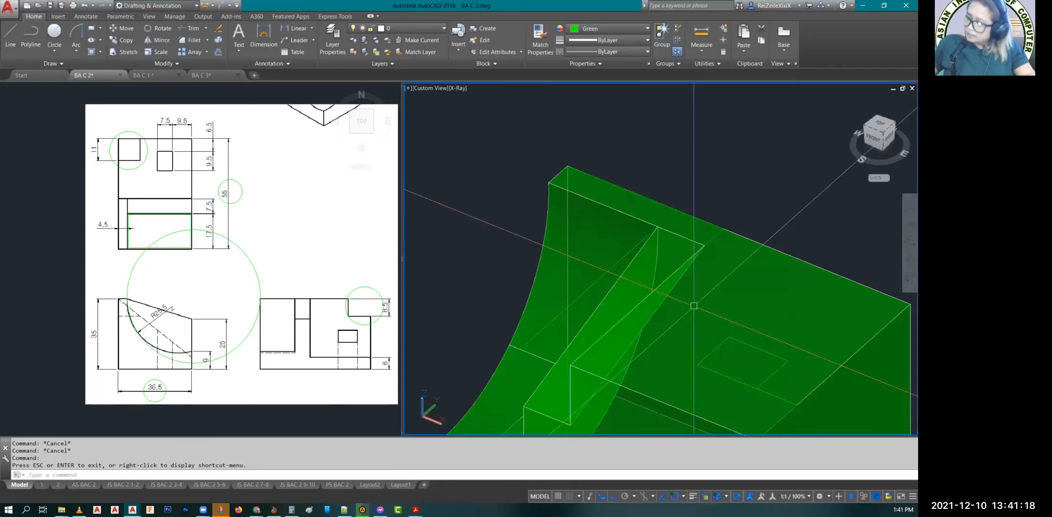
key("Escape")
key("Escape")
scroll(694, 305, "down", 6)
middle_click_drag(783, 349, 723, 330)
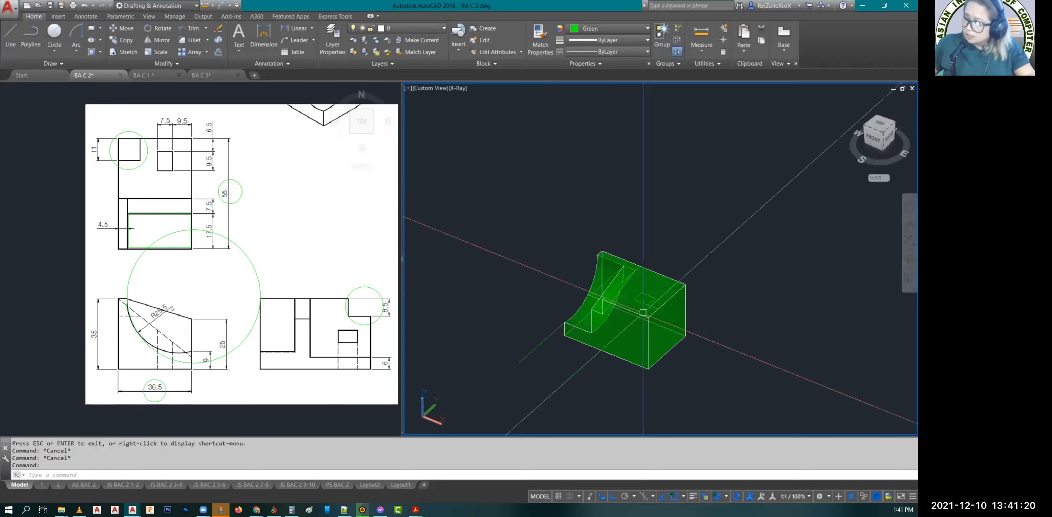
scroll(643, 312, "up", 5)
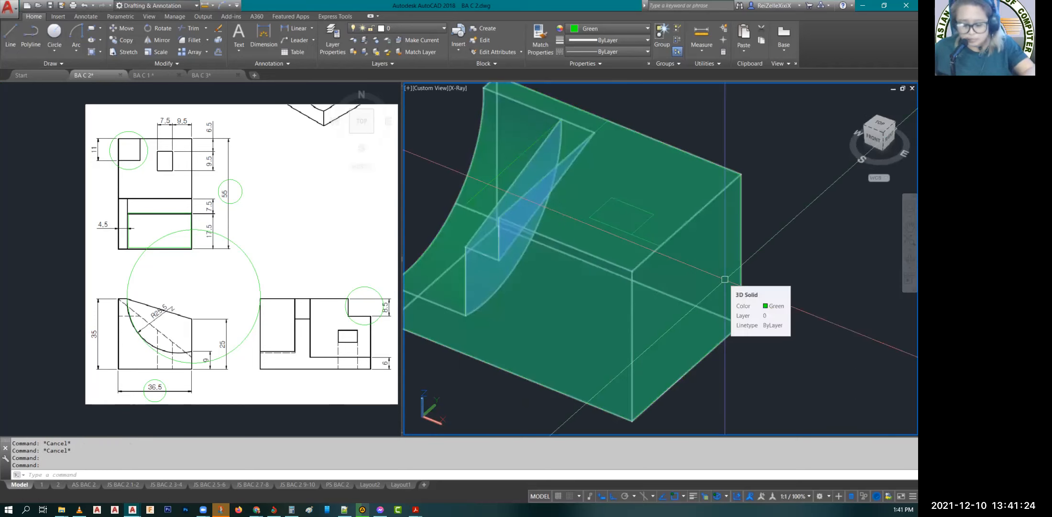
type("P")
key("Escape")
key("Escape")
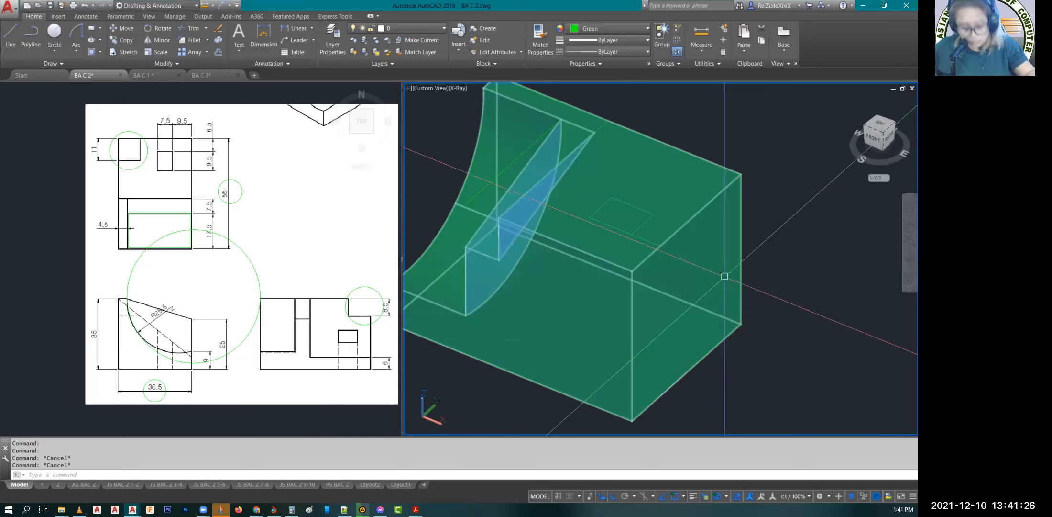
Step: Extrude the 7.5 × 9.5 rectangle downward from the block's top face until it passes the bottom face
type("EXT")
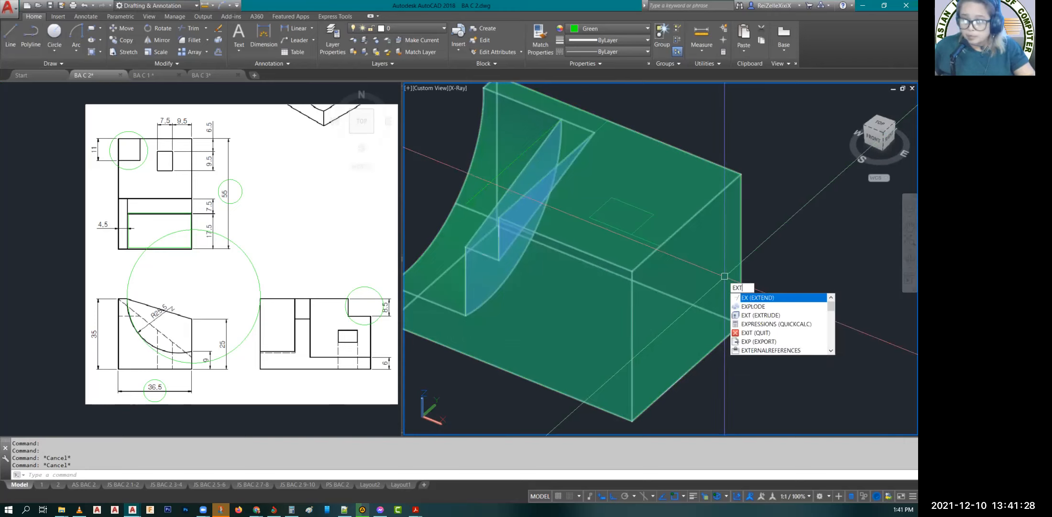
key("Return")
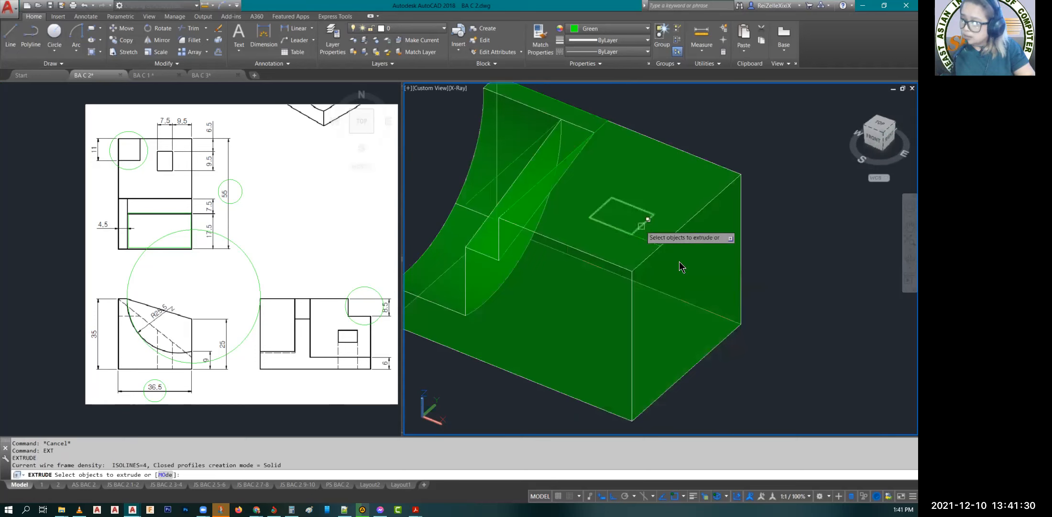
left_click(682, 261)
left_click(681, 261)
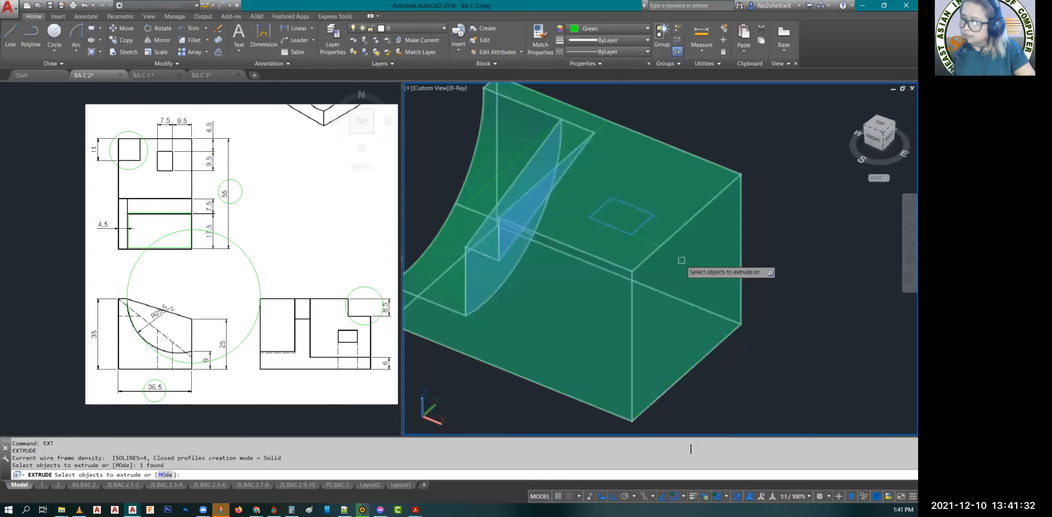
key("Return")
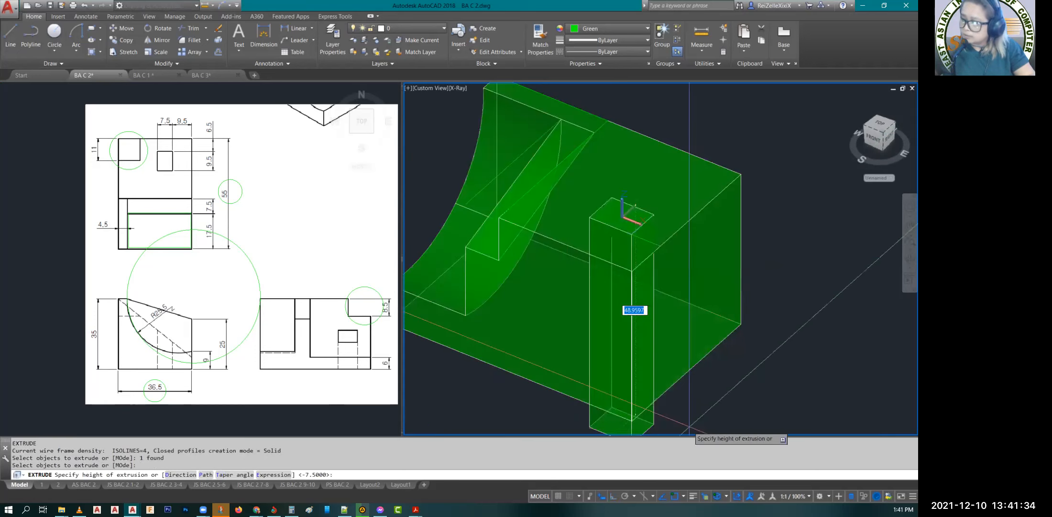
key("Escape")
key("Escape")
key("Escape")
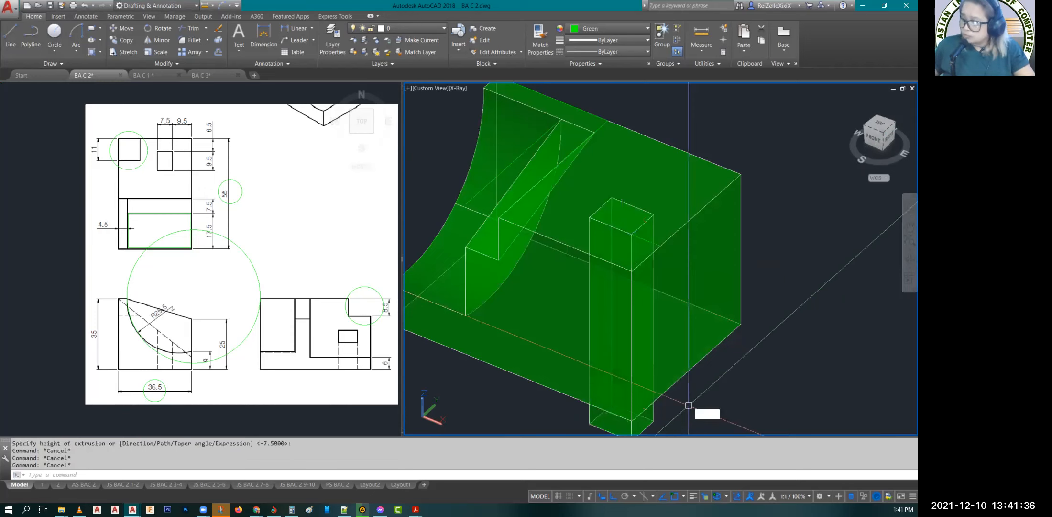
Step: Subtract the extruded rectangular prism from the block to cut the through hole
type("SU")
key("Return")
left_click(712, 342)
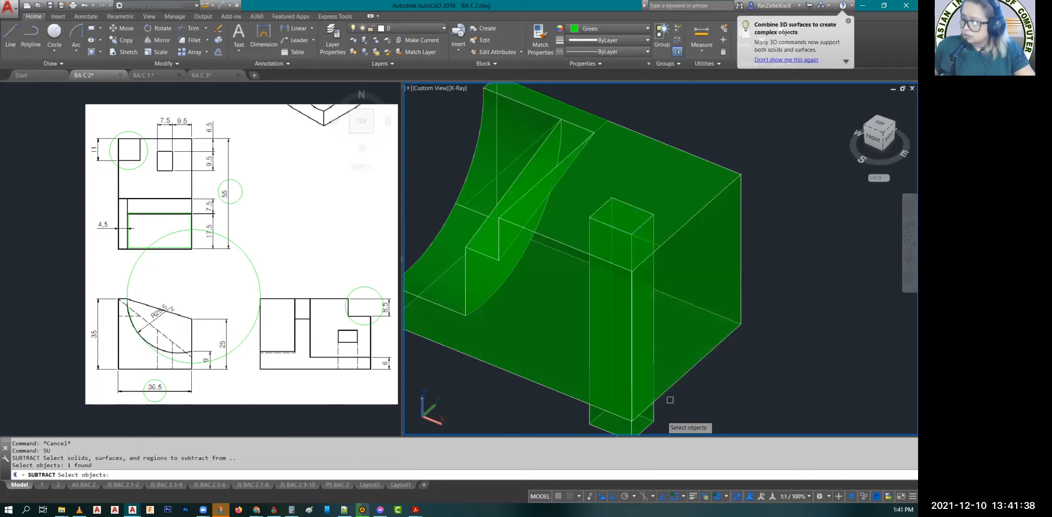
key("Return")
left_click(651, 421)
key("Return")
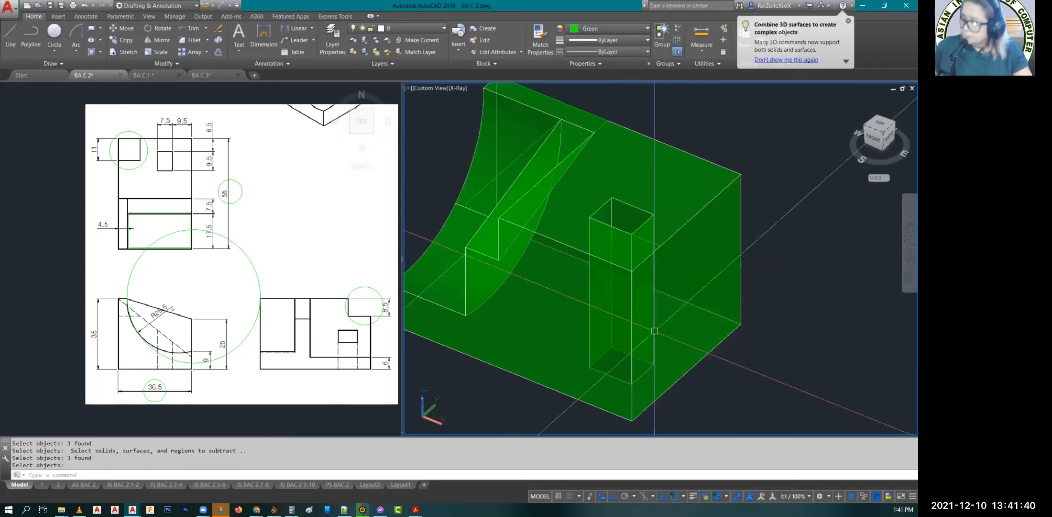
key("Escape")
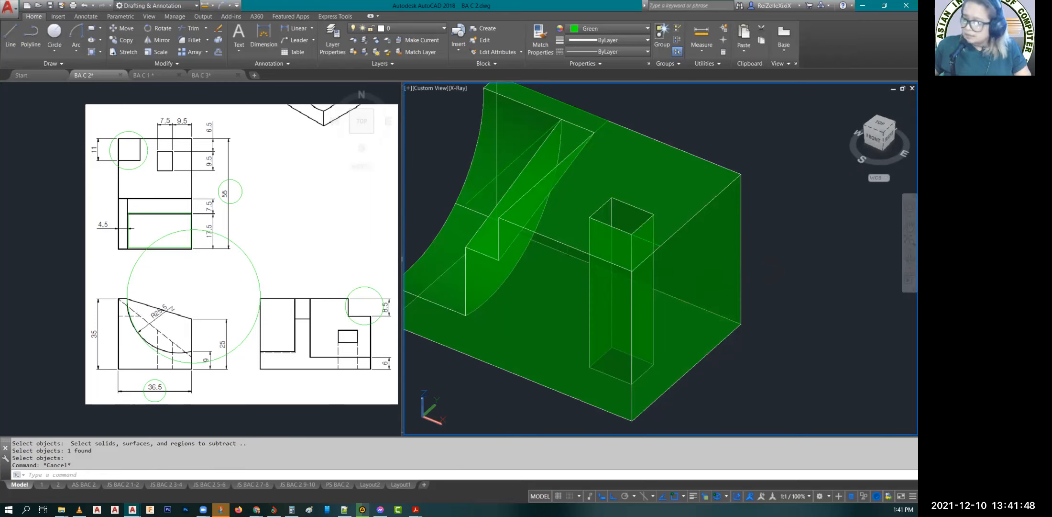
Step: Draw a line 6 up from the near bottom corner of the end face beside the hole, then diagonally to the opposite top corner
scroll(742, 354, "down", 2)
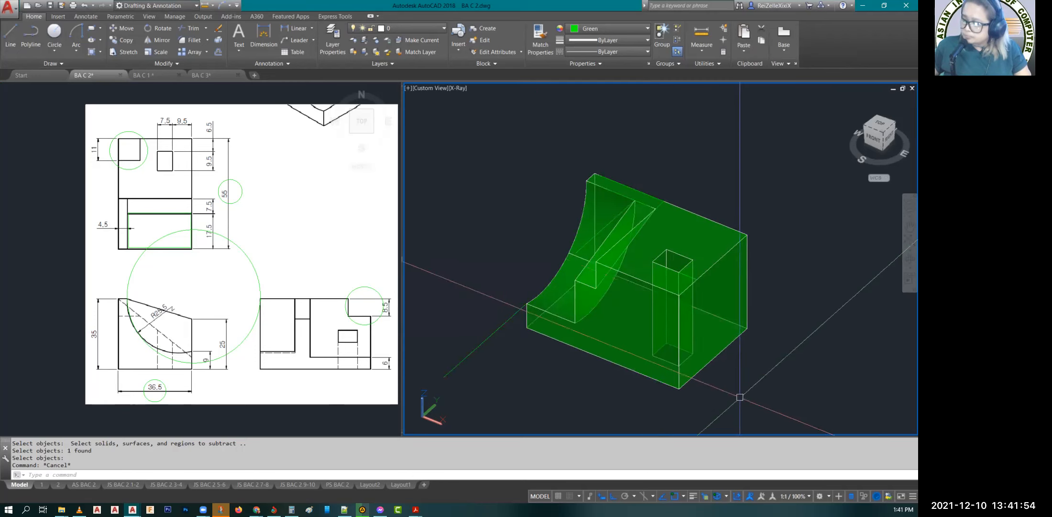
middle_click_drag(794, 354, 660, 374, "shift")
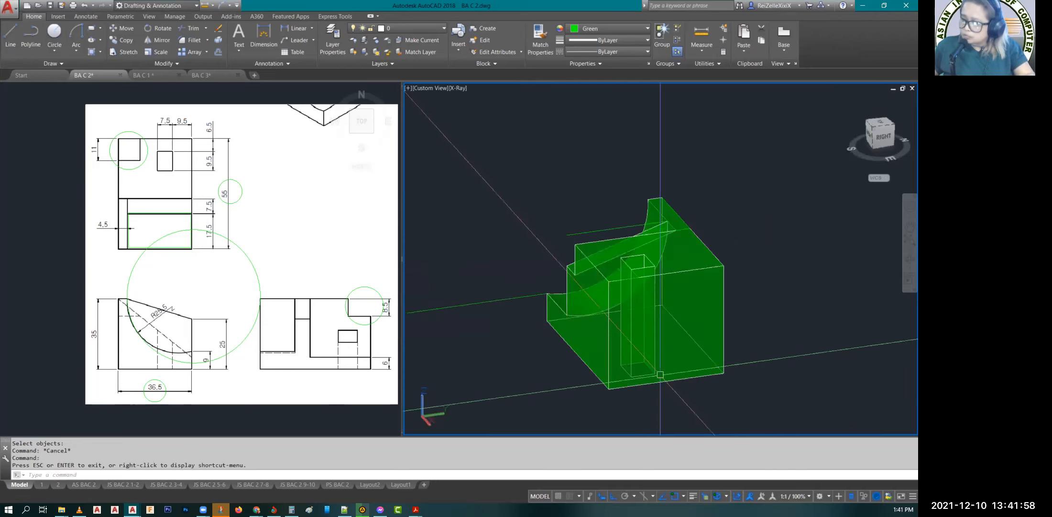
scroll(660, 375, "up", 3)
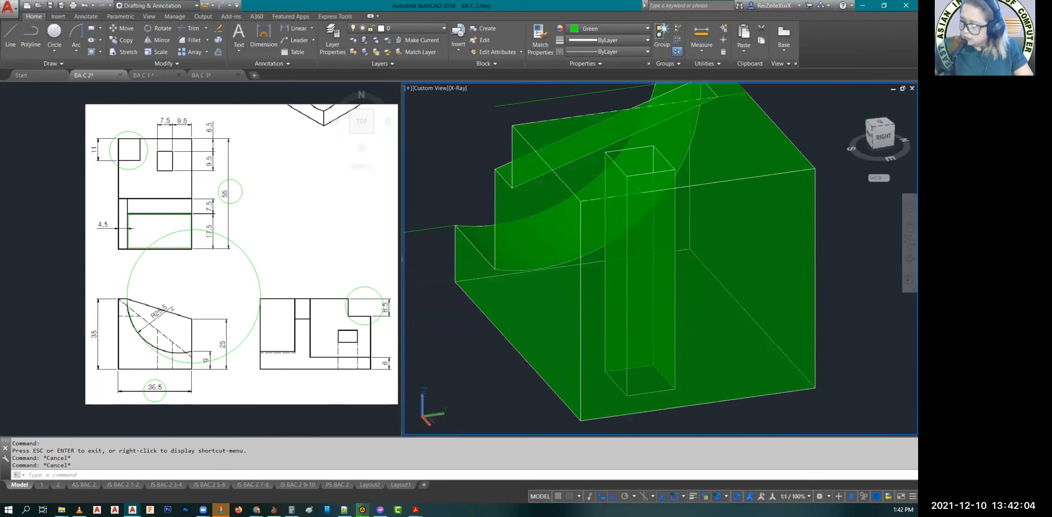
type("l")
key("Return")
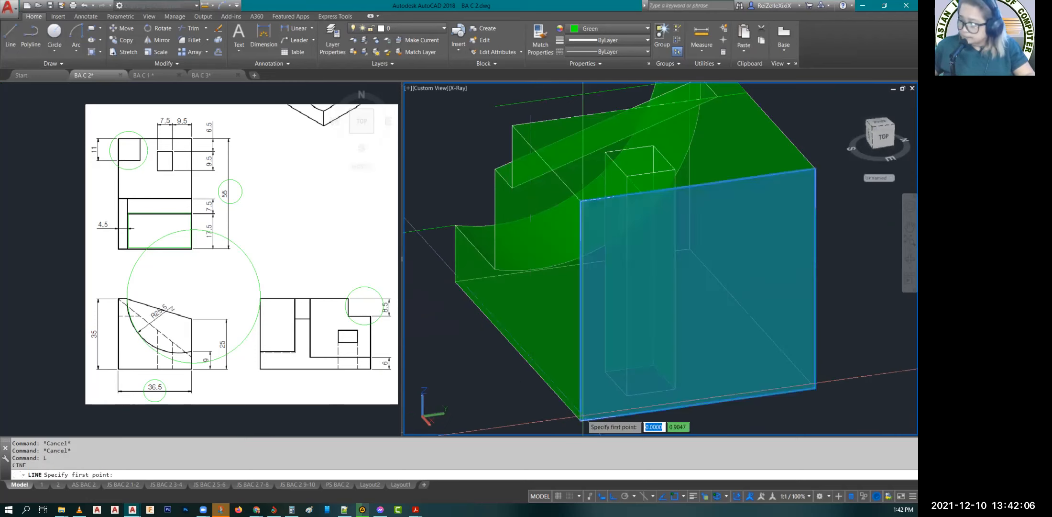
left_click(580, 421)
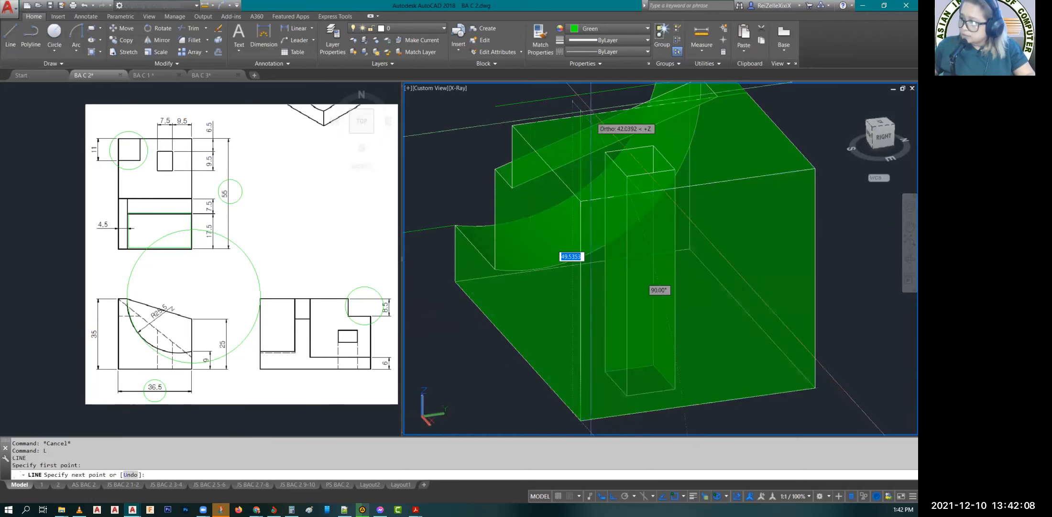
type("6")
key("Return")
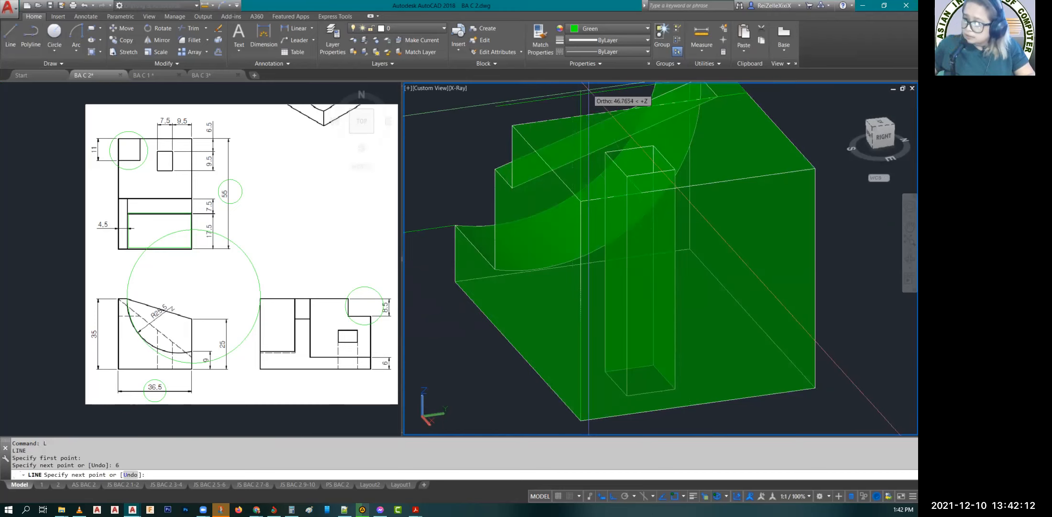
left_click(815, 168)
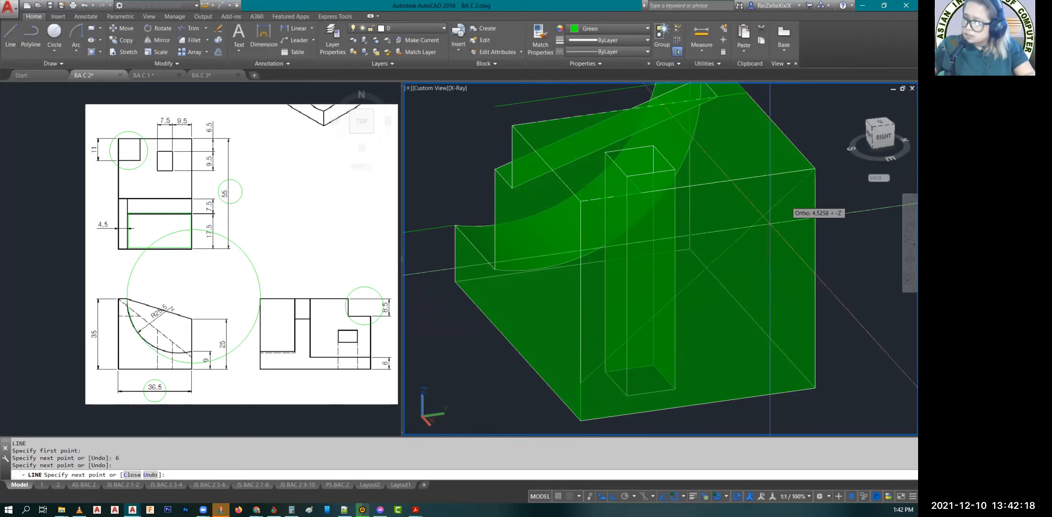
key("Escape")
Step: Press-pull the triangular area above the diagonal through the block to the wall of the recess, cutting the sloped face
scroll(770, 222, "down", 3)
scroll(749, 242, "down", 2)
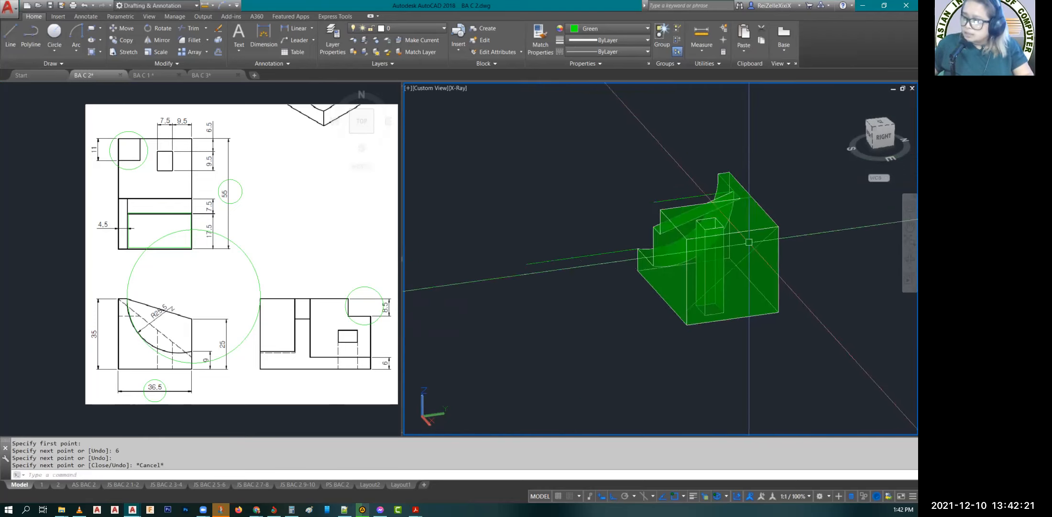
scroll(645, 227, "up", 3)
scroll(622, 235, "up", 2)
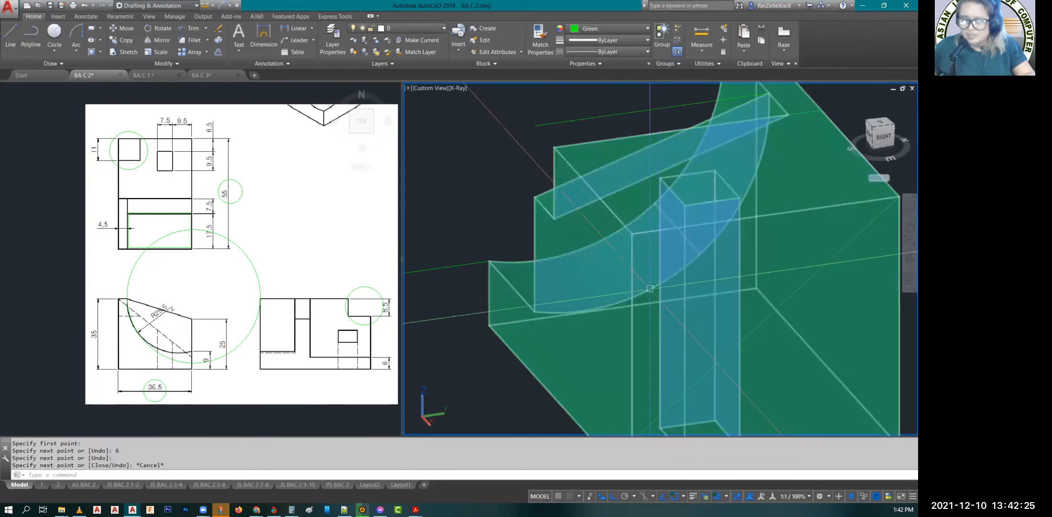
key("Escape")
key("Escape")
key("Escape")
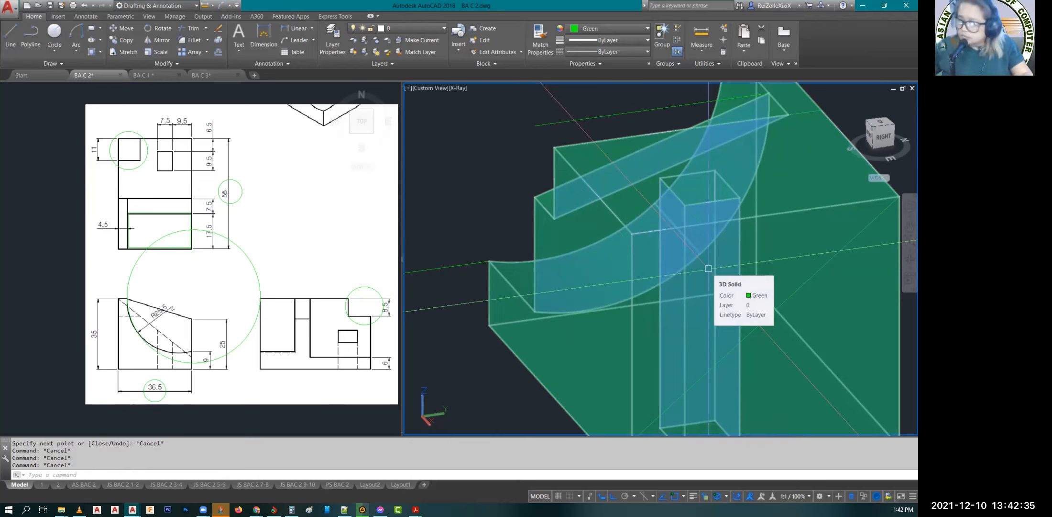
key("Escape")
type("presspull")
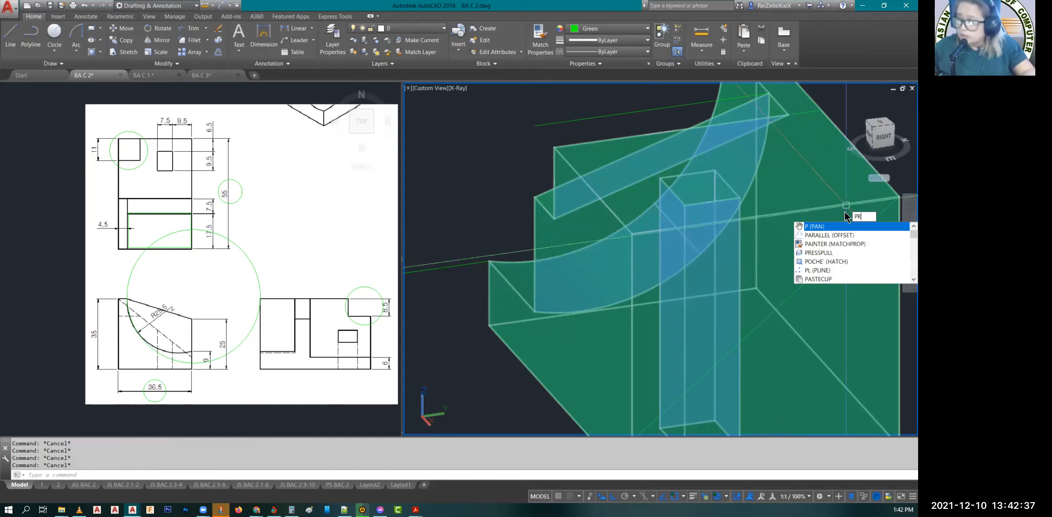
key("Return")
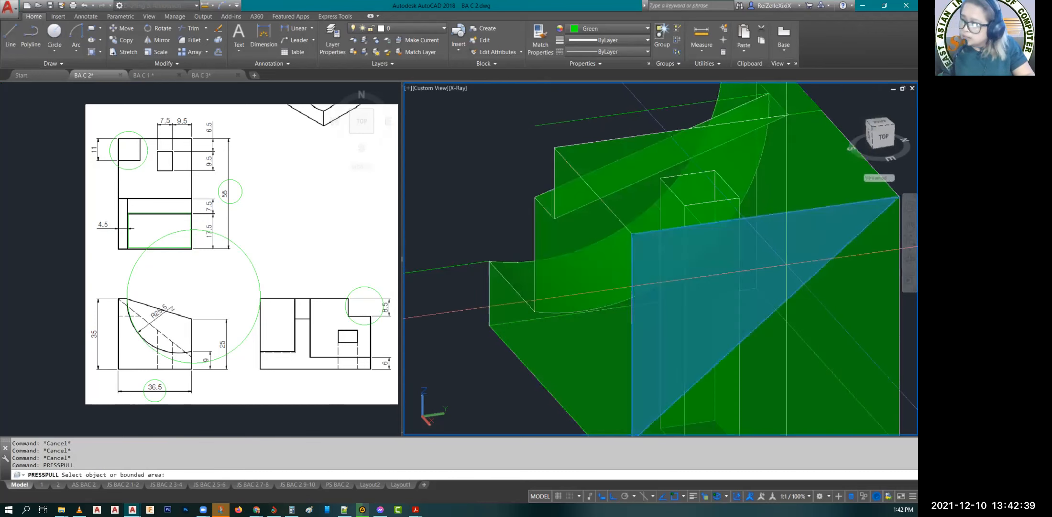
left_click(786, 264)
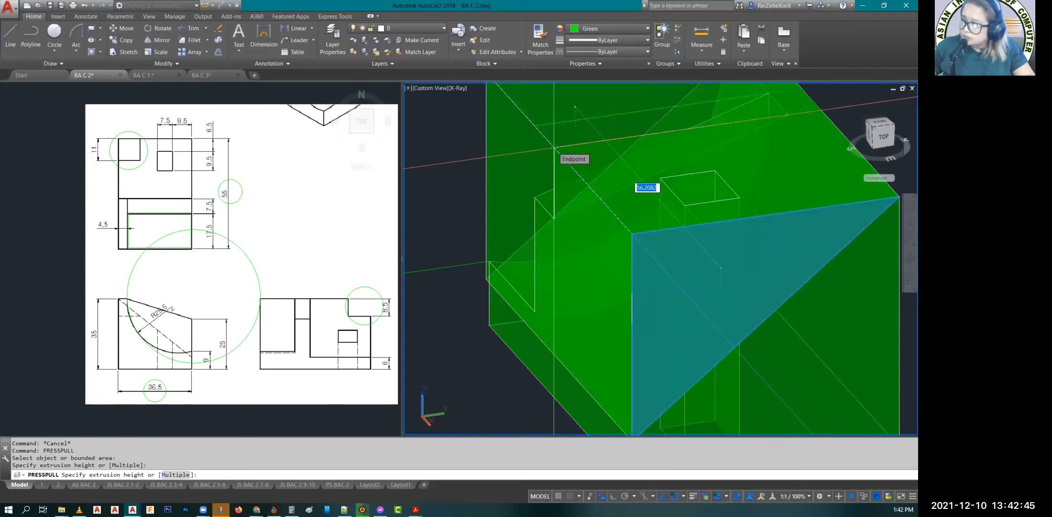
left_click(554, 148)
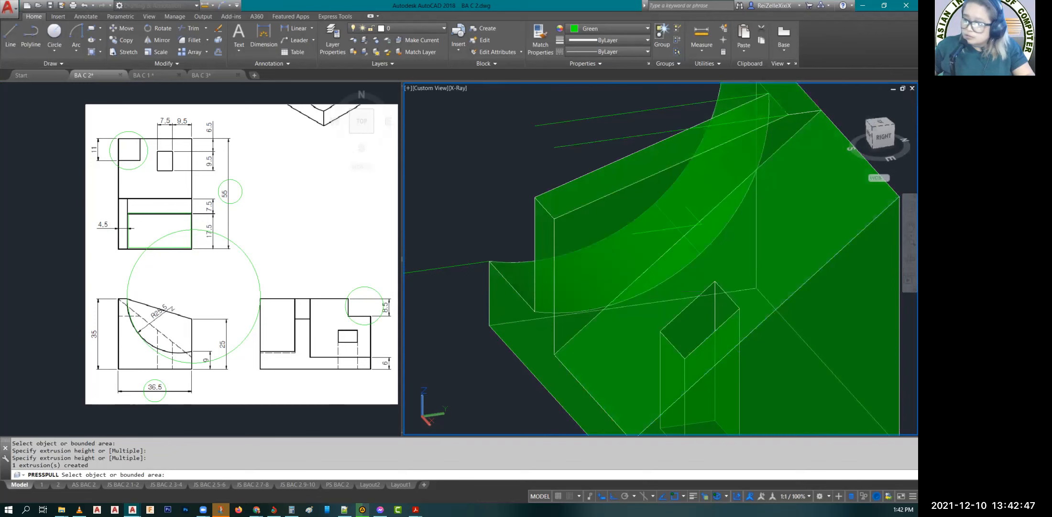
key("Escape")
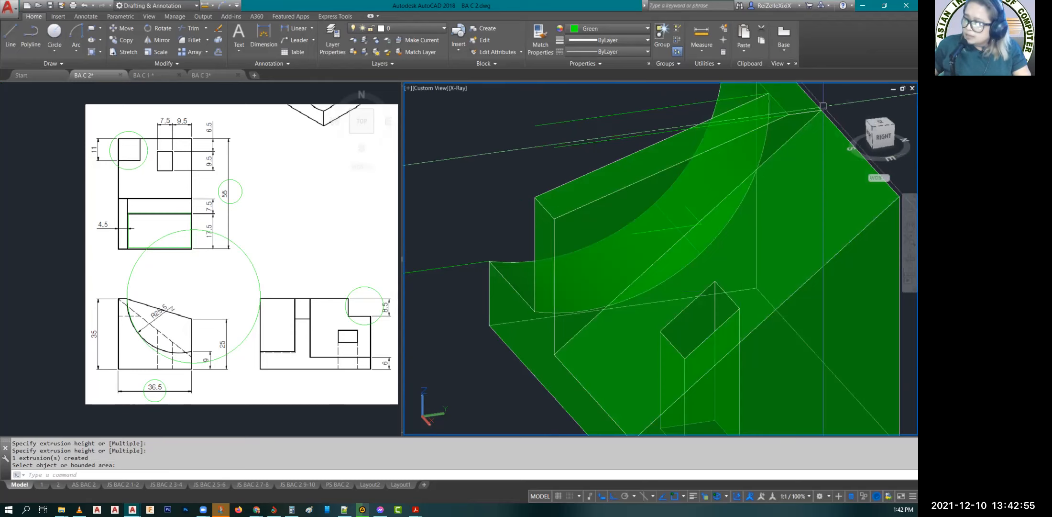
Step: Inspect the sloped cut and the tall 55 × 35 face from the back of the block
scroll(823, 106, "down", 2)
left_click(910, 258)
left_click_drag(651, 298, 649, 291)
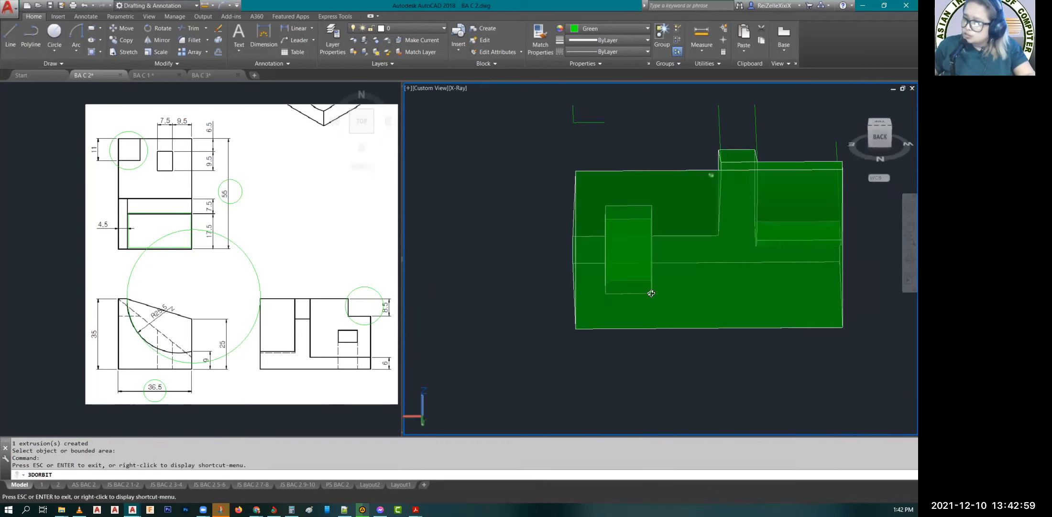
key("Escape")
key("Escape")
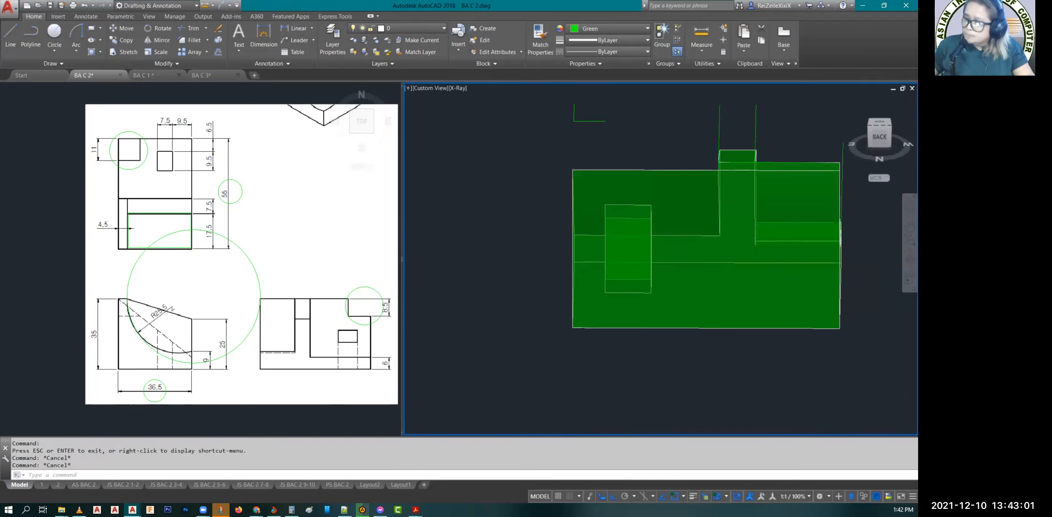
scroll(566, 153, "up", 5)
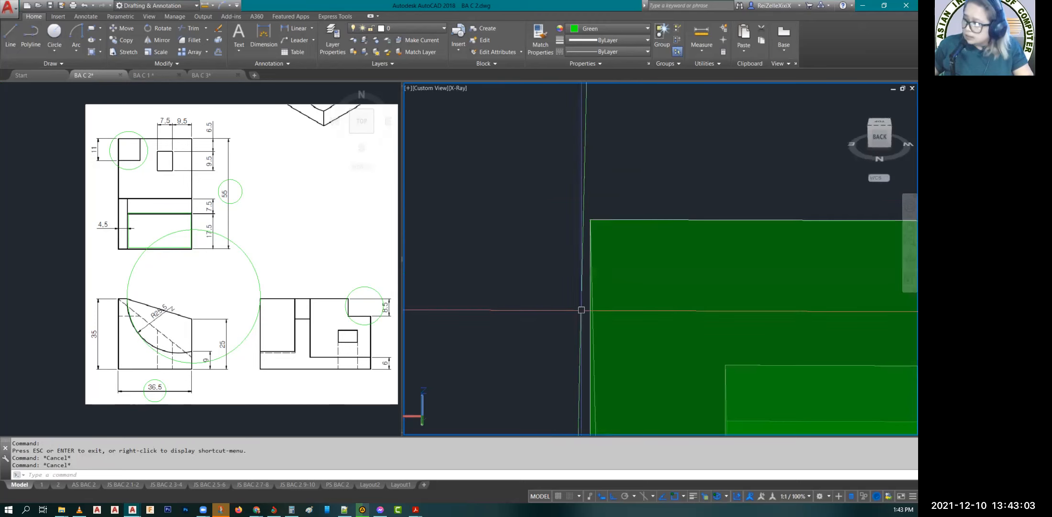
scroll(903, 263, "down", 3)
mouse_move(580, 341)
middle_mouse_down("shift")
mouse_move(622, 361)
mouse_move(629, 339)
middle_mouse_up("shift")
key("Escape")
key("Escape")
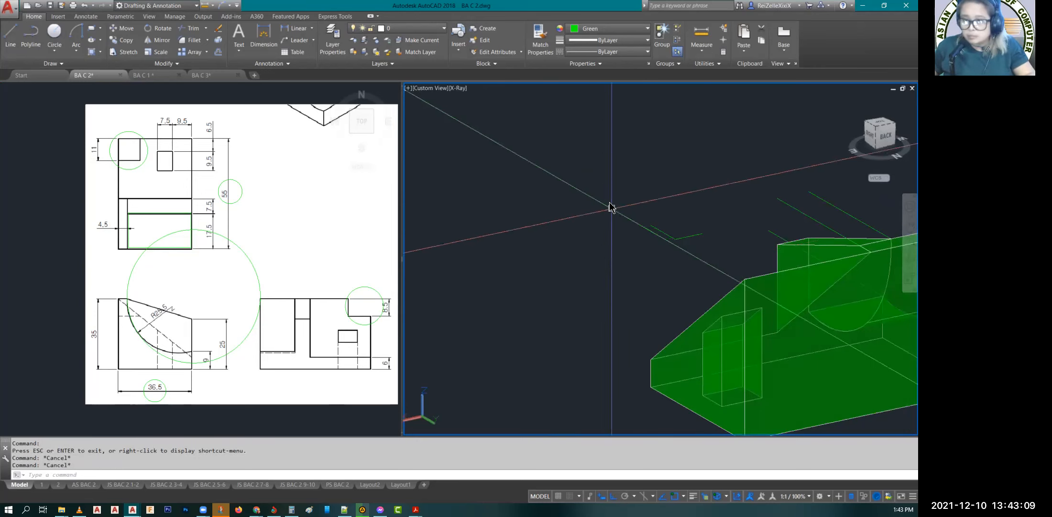
type("REC")
key("Return")
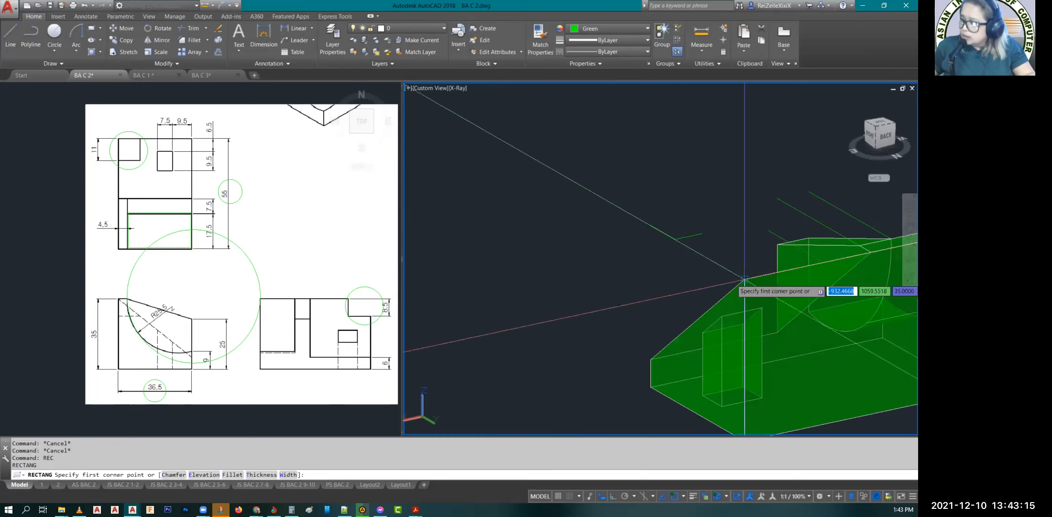
left_click(745, 278)
key("Escape")
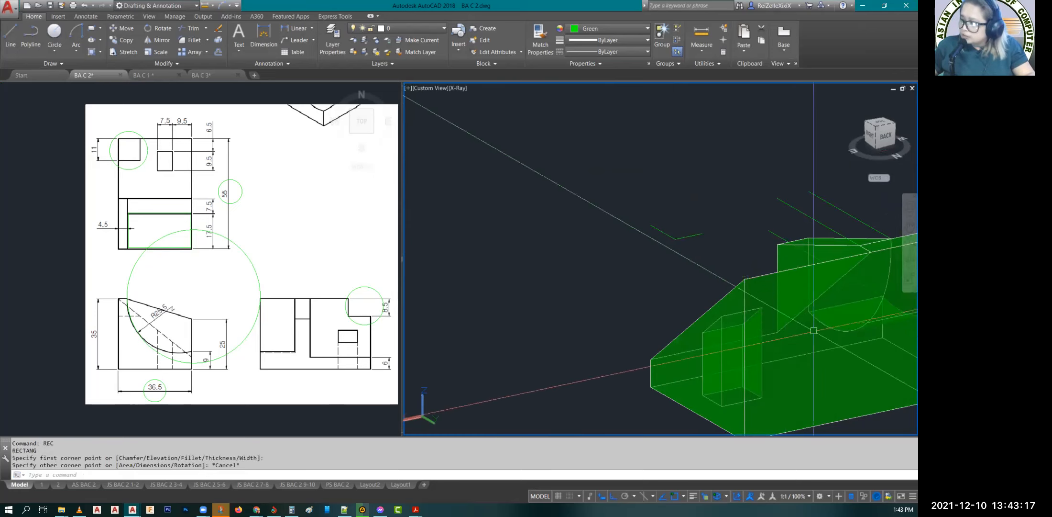
middle_click_drag(804, 355, 702, 319)
type("RE")
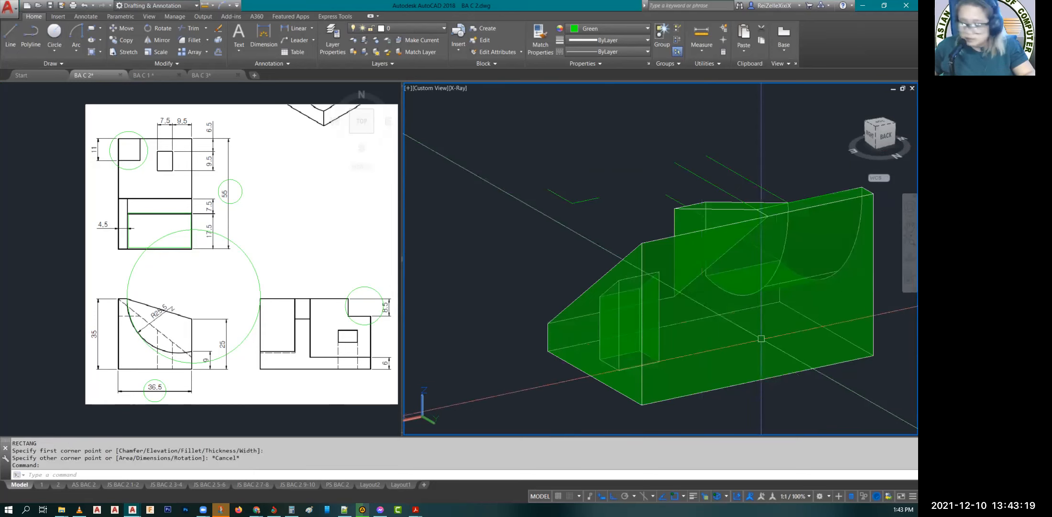
type("C")
key("Return")
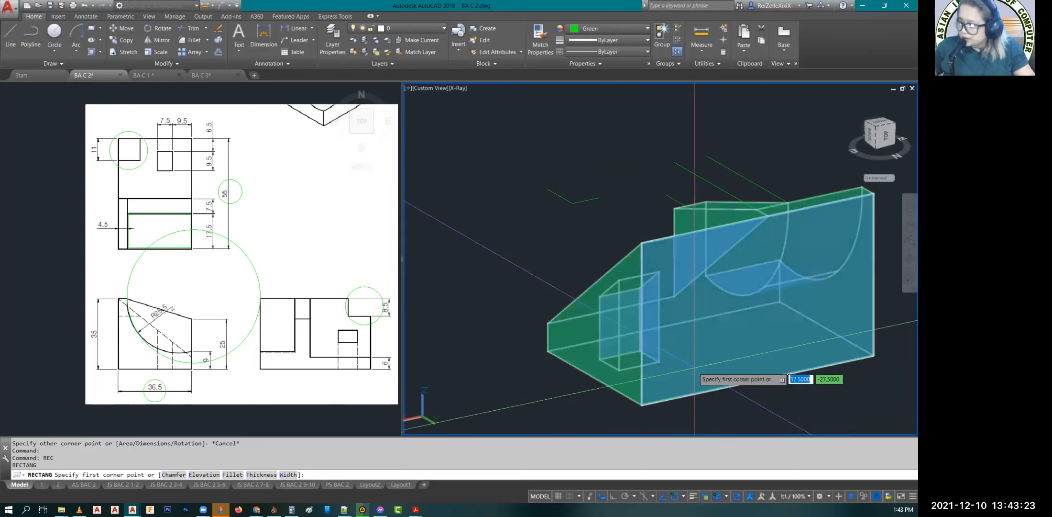
left_click(695, 369)
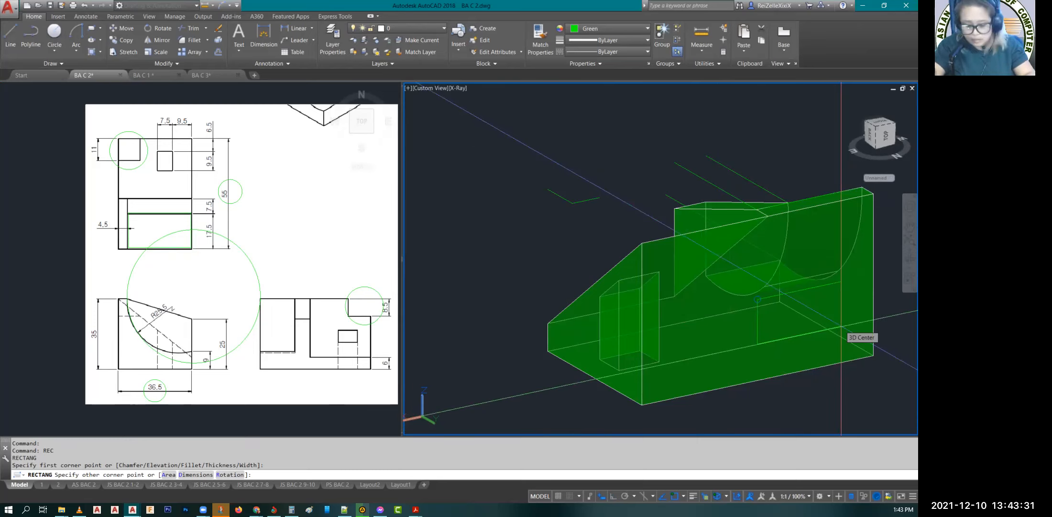
type("D")
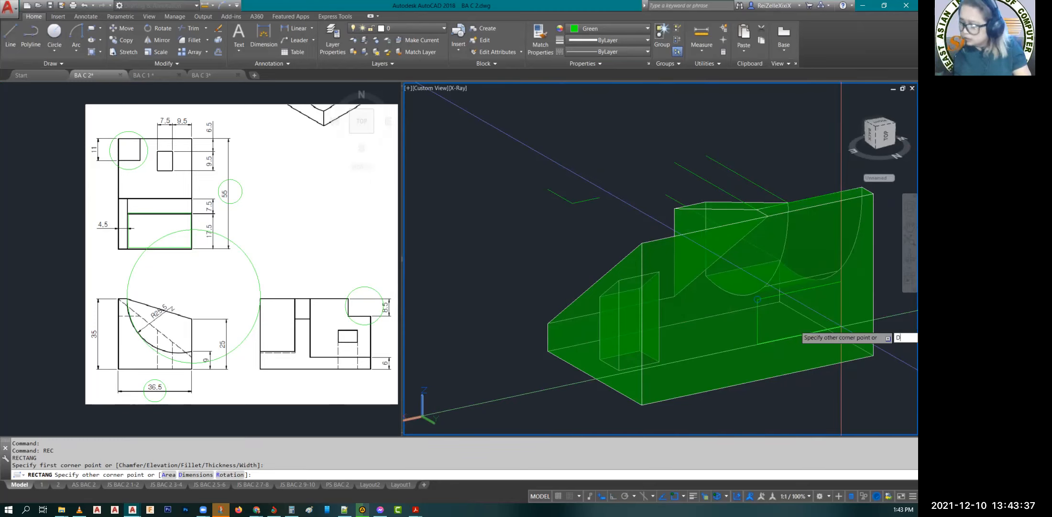
key("Return")
type("11")
key("Return")
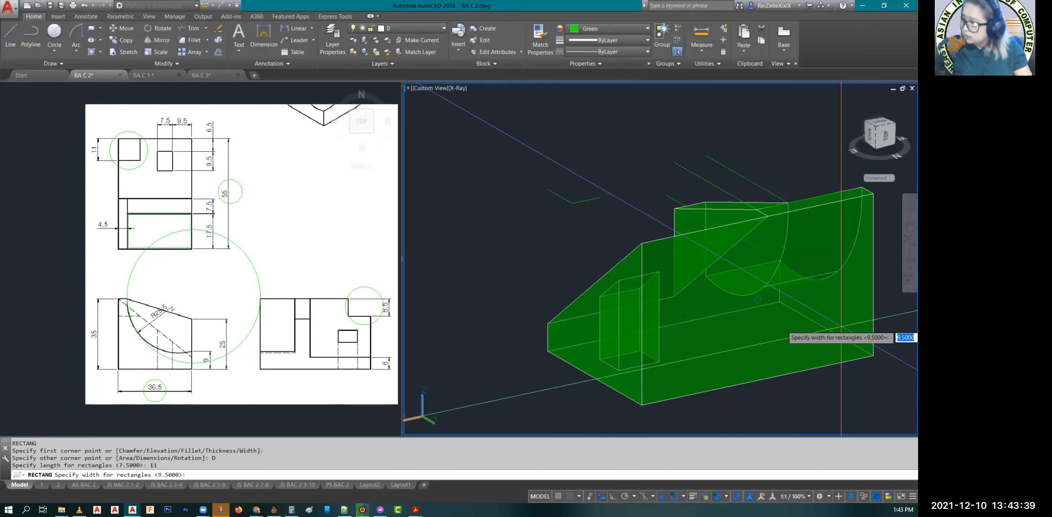
type("8.5")
key("Return")
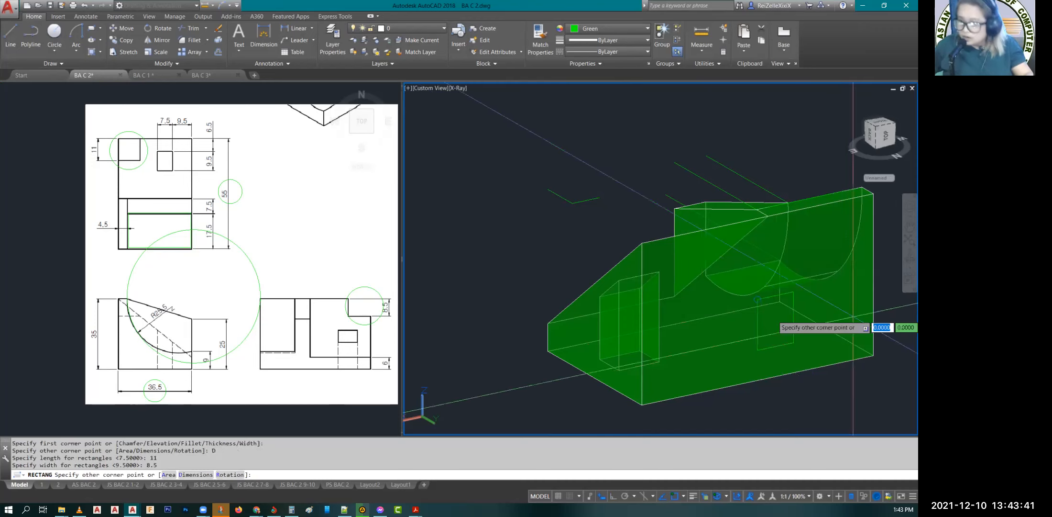
key("Escape")
key("Escape")
type("REC")
key("Return")
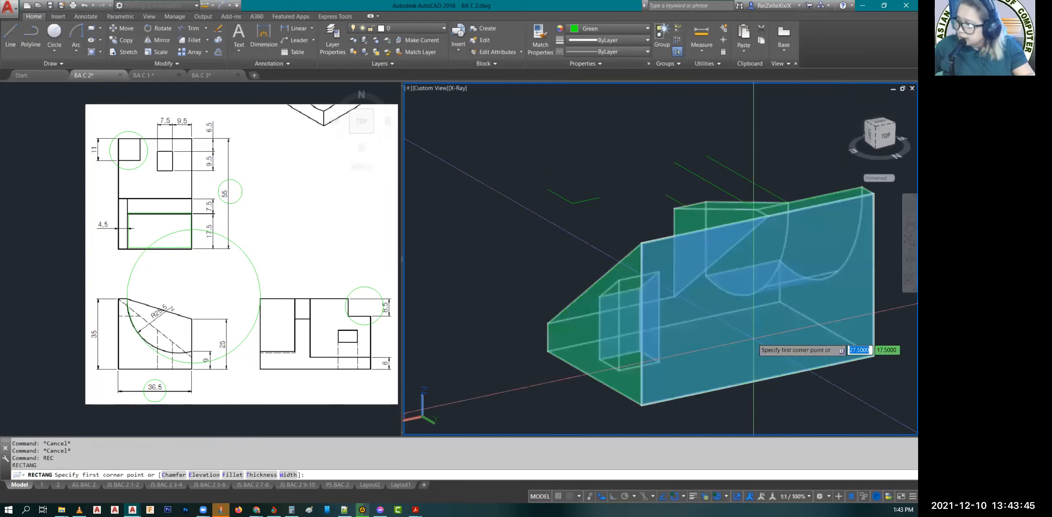
left_click(754, 340)
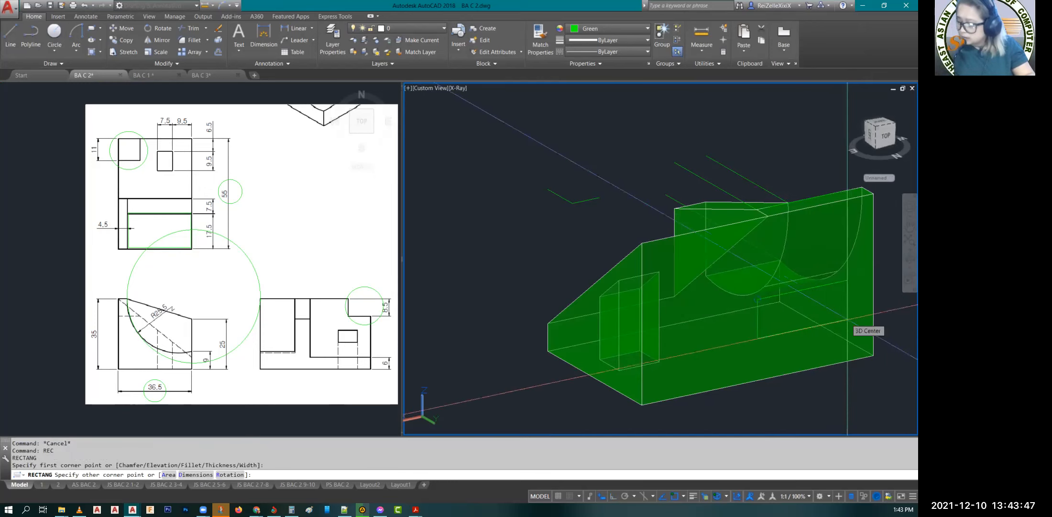
type("d")
key("Return")
type("8.5")
key("Return")
type("11")
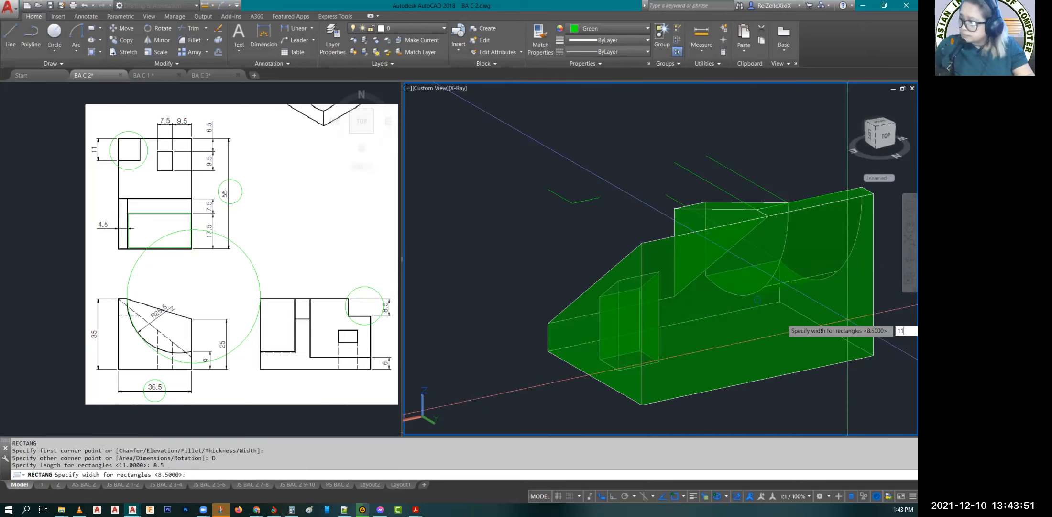
key("Return")
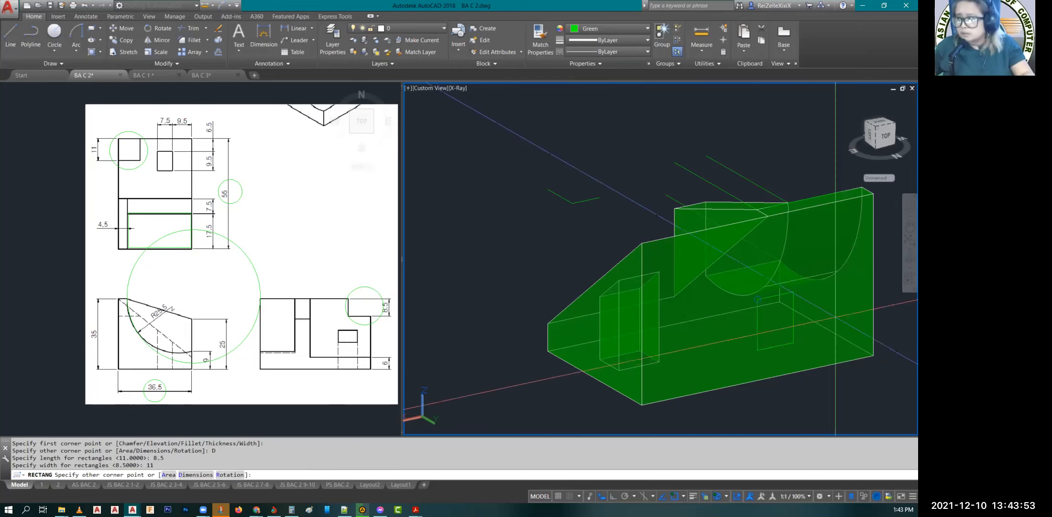
key("Escape")
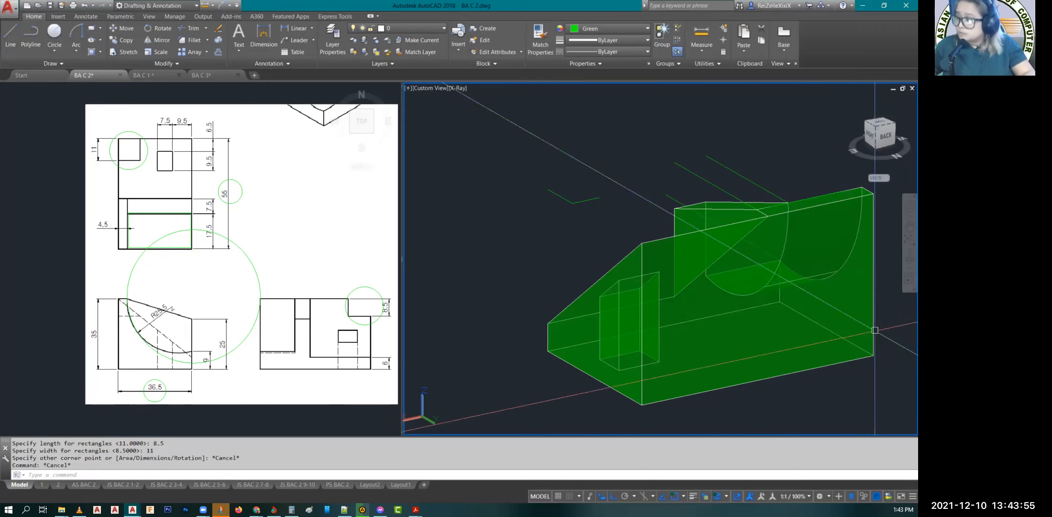
key("Escape")
Step: Draw an 11 × 8.5 rectangle by its dimensions on the tall back face of the block
type("rec")
key("Return")
left_click(757, 299)
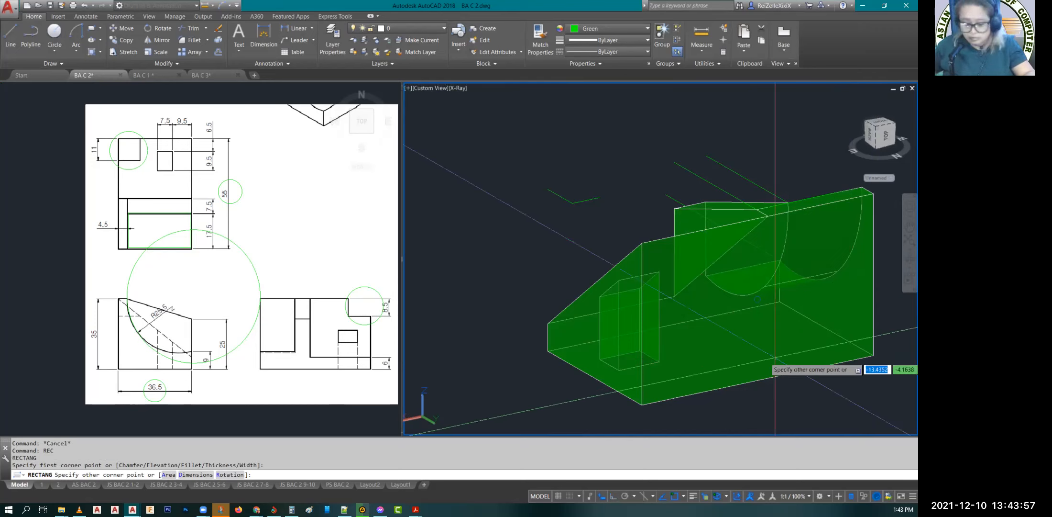
type("d")
key("Return")
type("1")
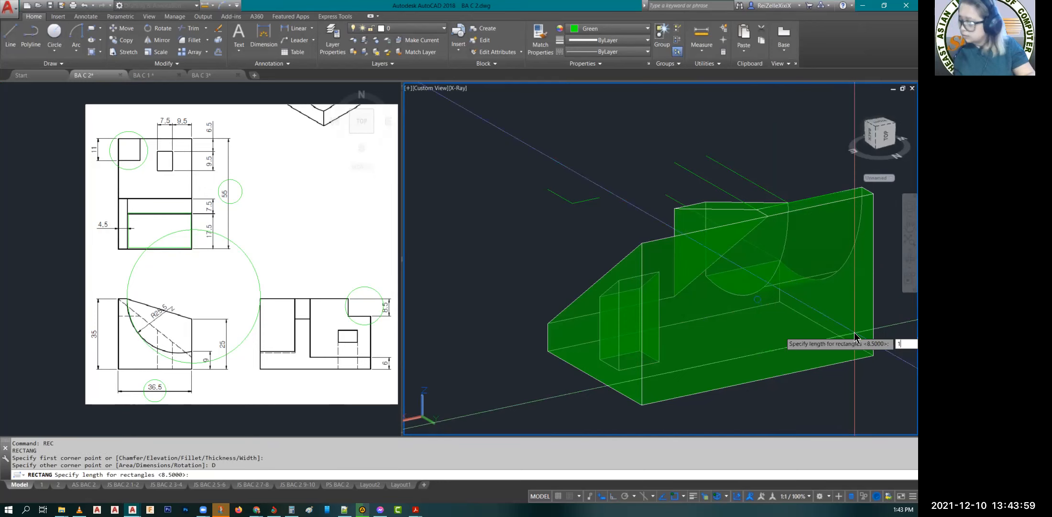
type("1")
key("Return")
type("8.5")
key("Return")
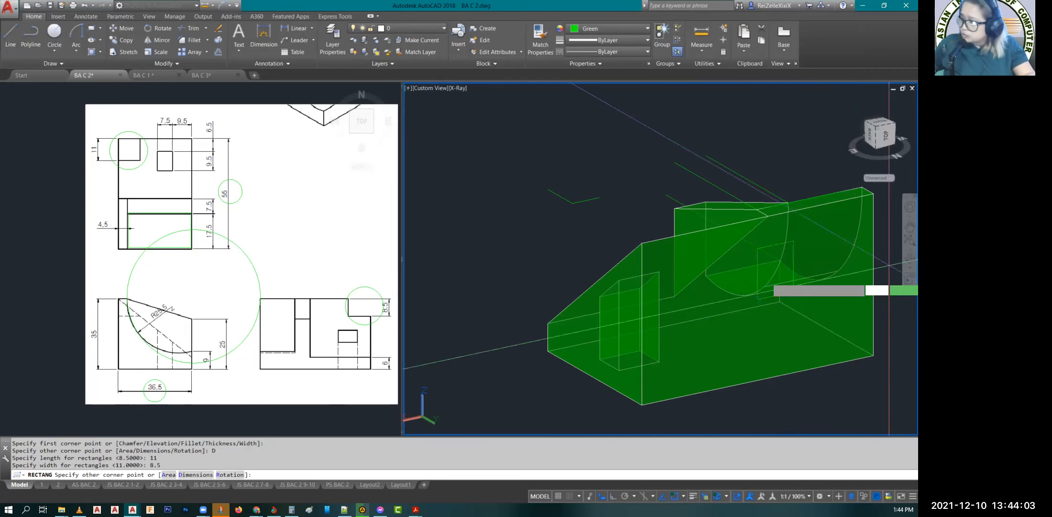
scroll(841, 264, "up", 2)
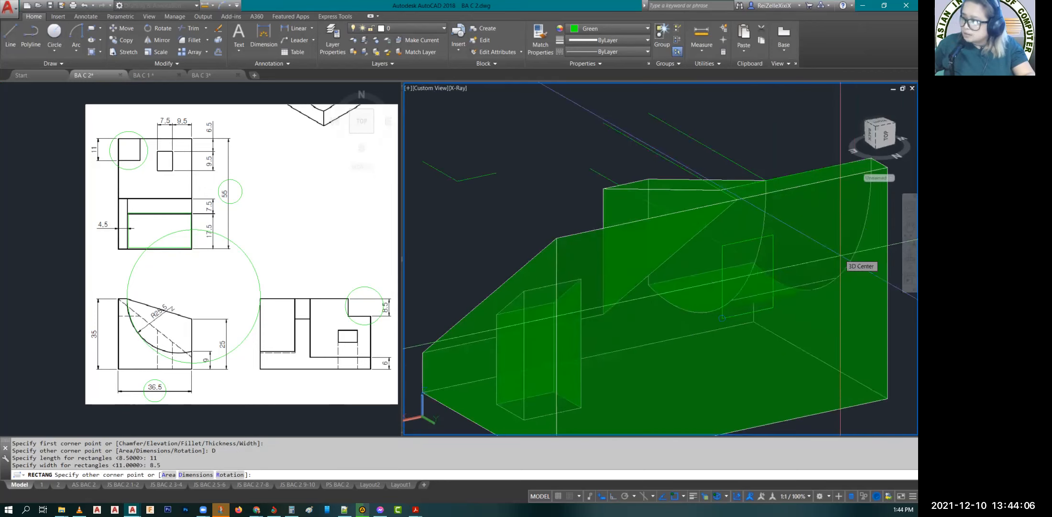
left_click(840, 262)
key("Escape")
key("Escape")
key("Escape")
Step: Rotate the rectangle to 270° about its upper corner so its 11 side runs along the length of the block
scroll(609, 328, "up", 3)
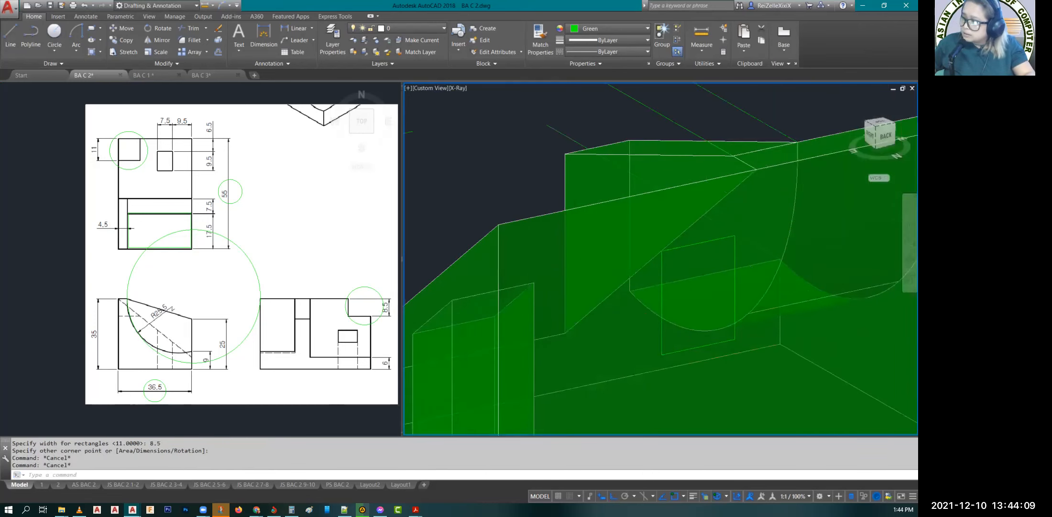
left_click(720, 268)
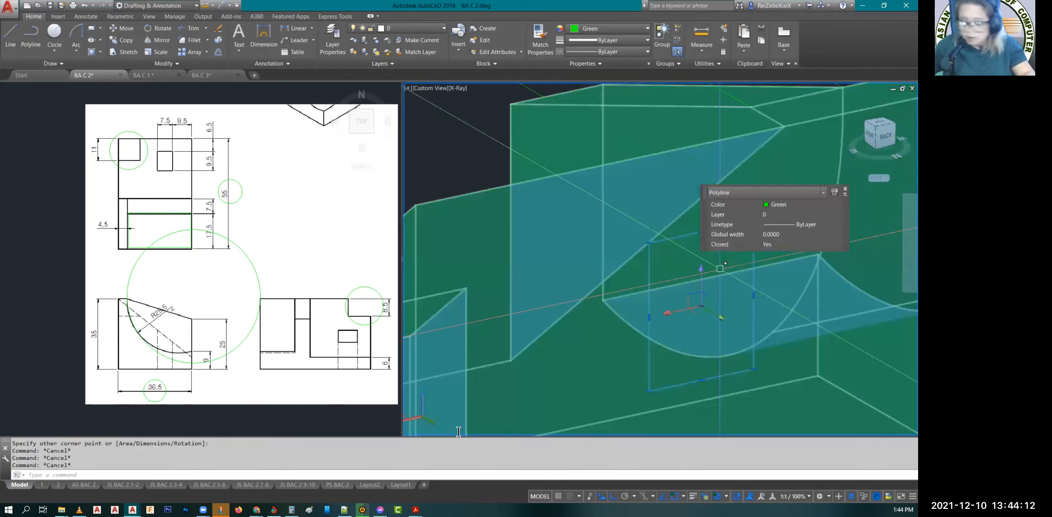
scroll(548, 356, "down", 2)
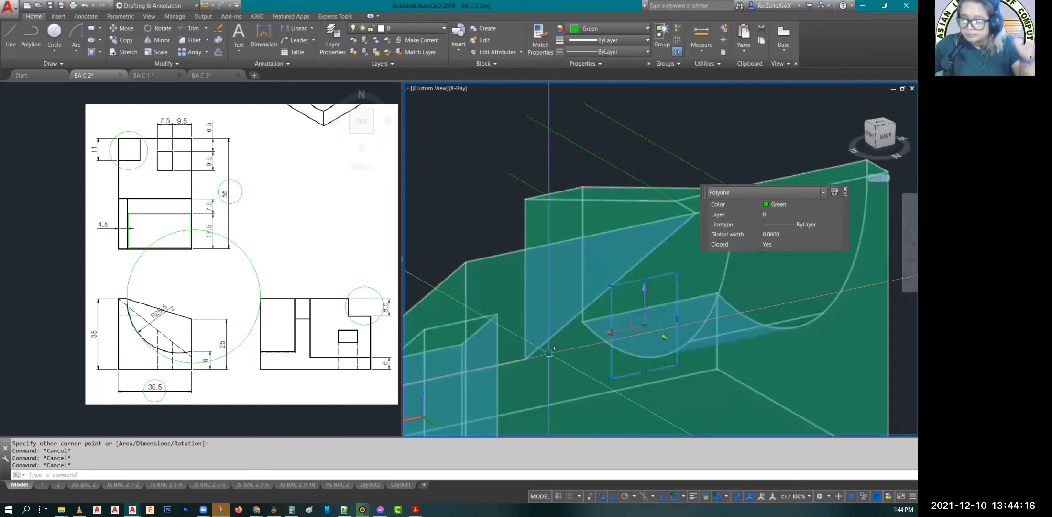
scroll(549, 353, "down", 1)
type("RO")
key("Return")
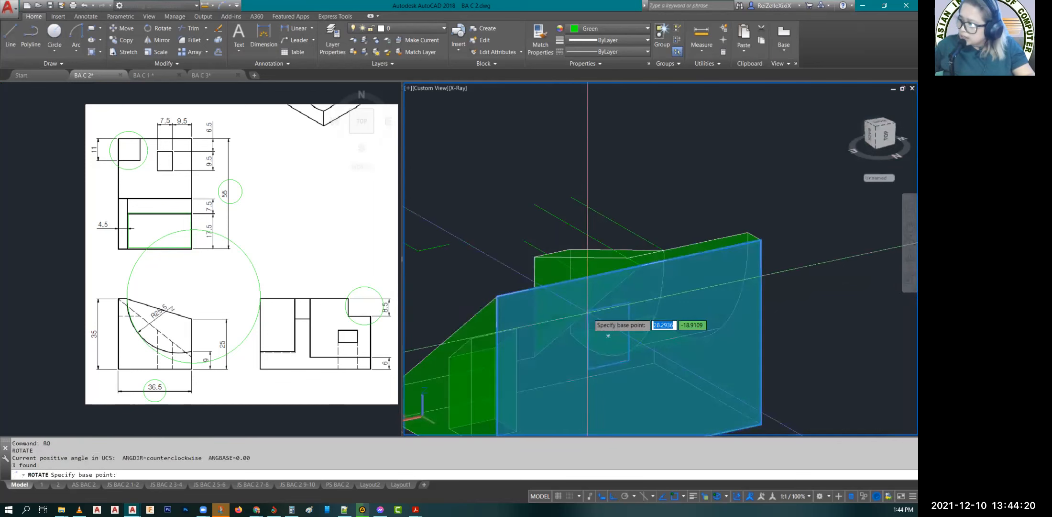
left_click(588, 312)
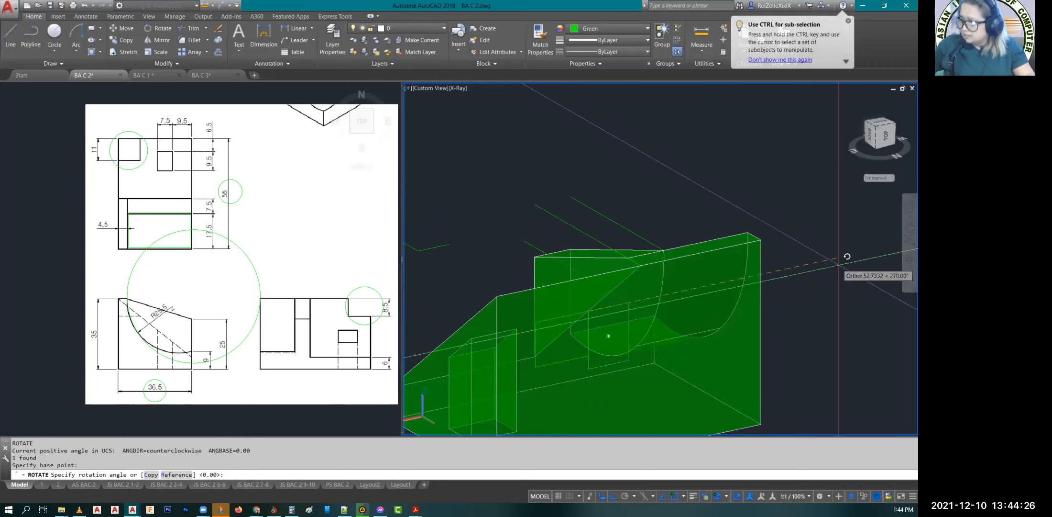
left_click(847, 256)
key("Escape")
Step: Move the rectangle by its upper outer corner to the top corner of the tall face, where the slope begins
scroll(527, 351, "up", 3)
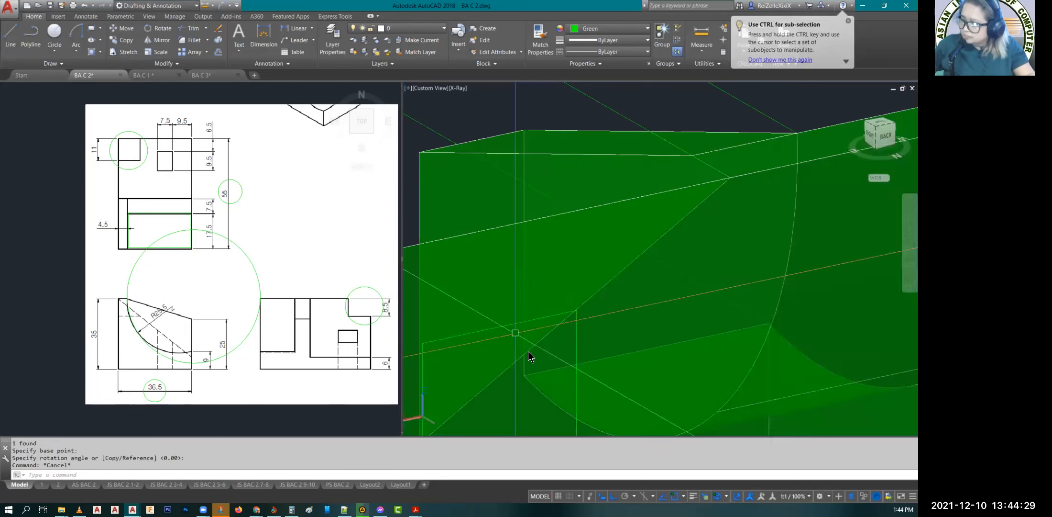
left_click(528, 351)
left_click(533, 359)
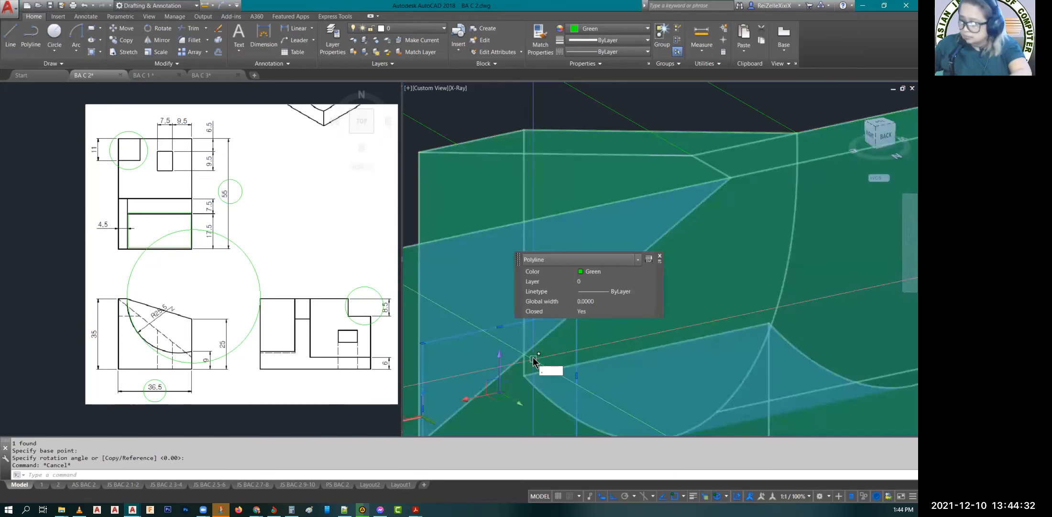
type("m")
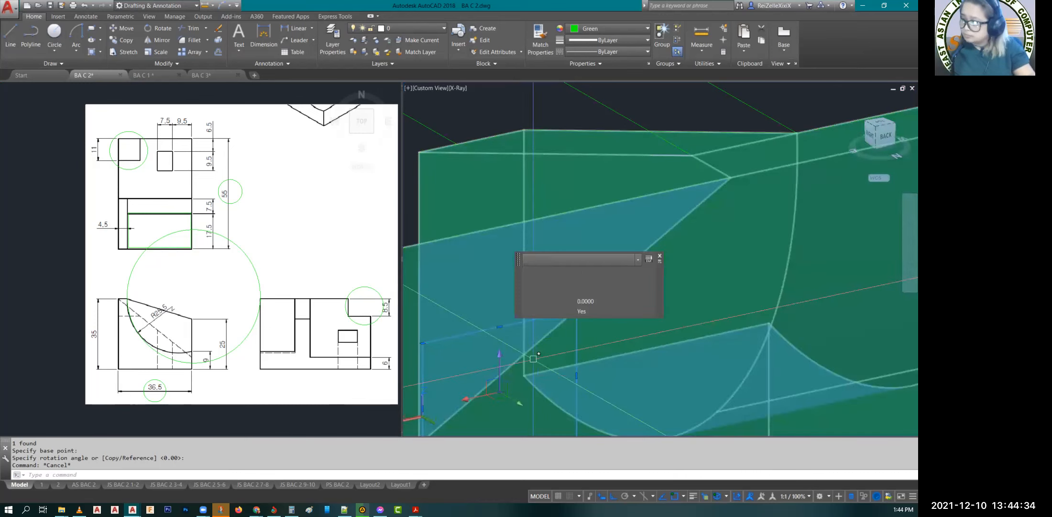
key("Return")
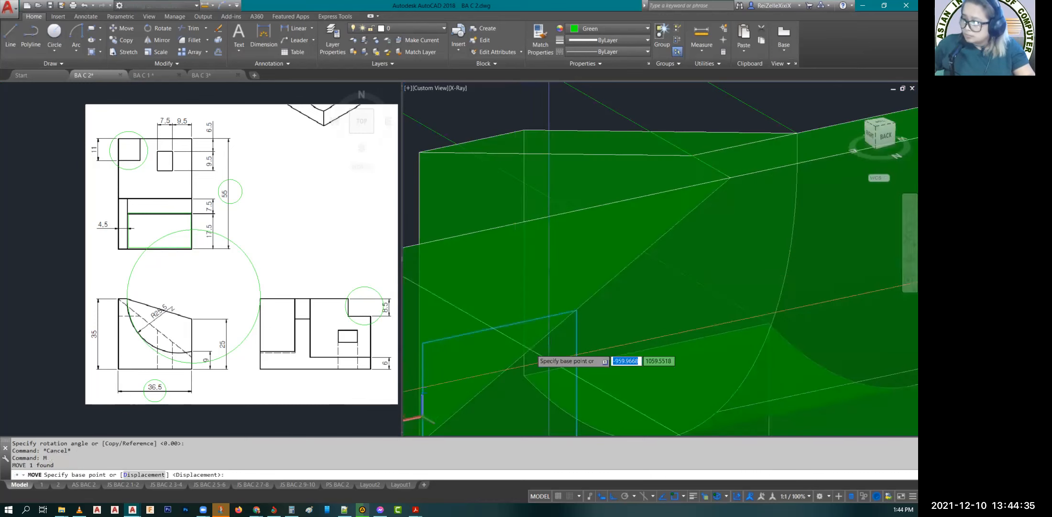
left_click(422, 343)
scroll(423, 343, "down", 5)
middle_click_drag(457, 304, 688, 258)
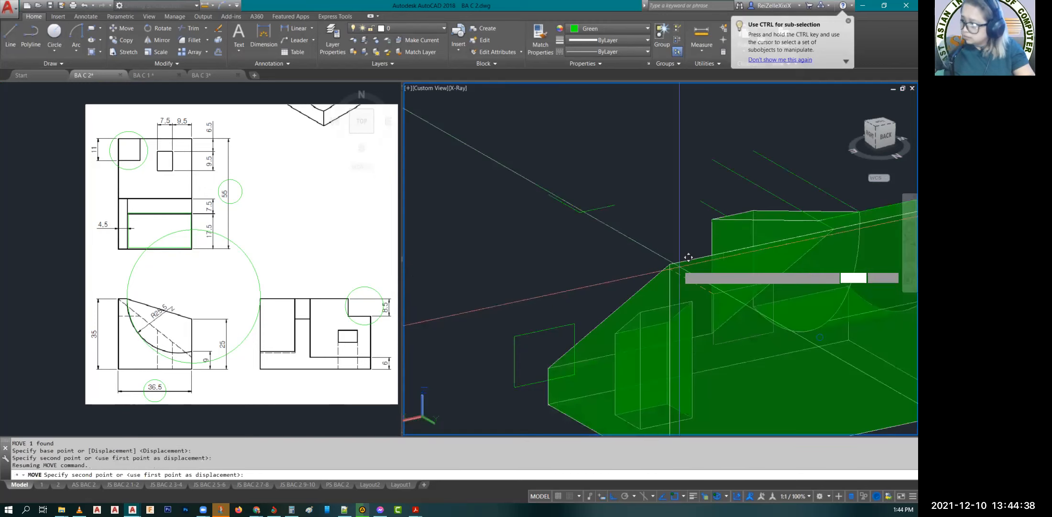
scroll(688, 258, "up", 2)
scroll(679, 254, "up", 2)
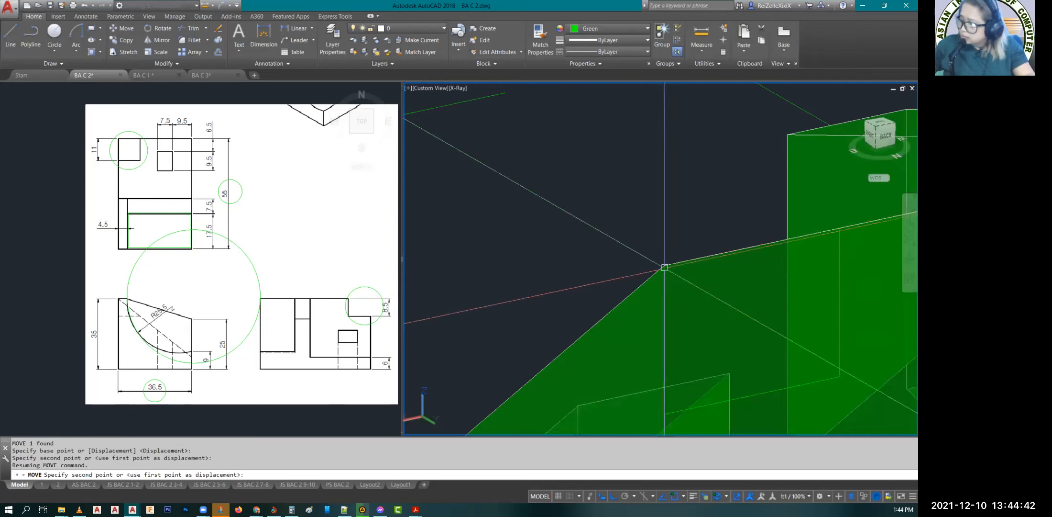
key("Escape")
key("Escape")
Step: Extrude the 11 × 8.5 rectangle from the tall face across the top of the slope, past the sloped surface
scroll(650, 291, "down", 3)
scroll(645, 304, "up", 5)
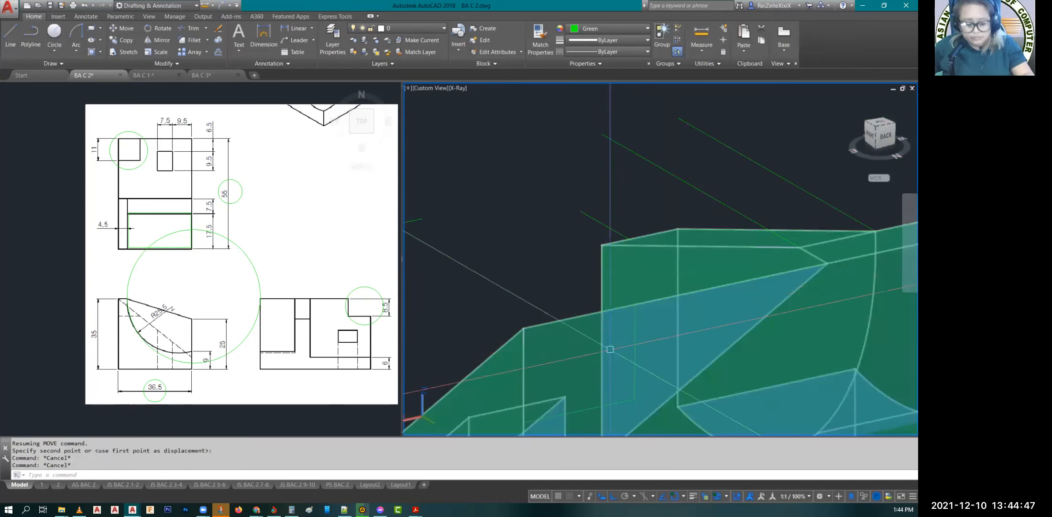
type("EXT")
key("Return")
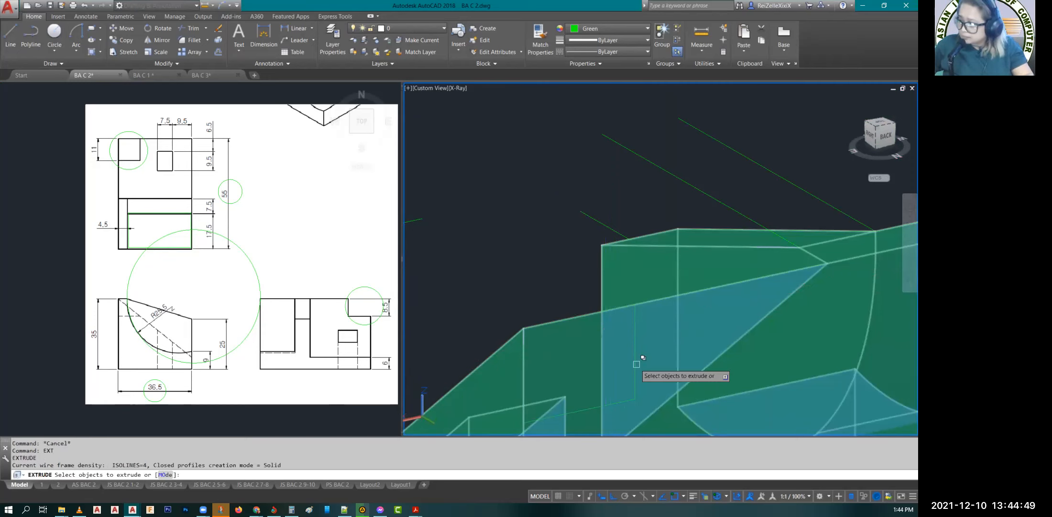
left_click(636, 363)
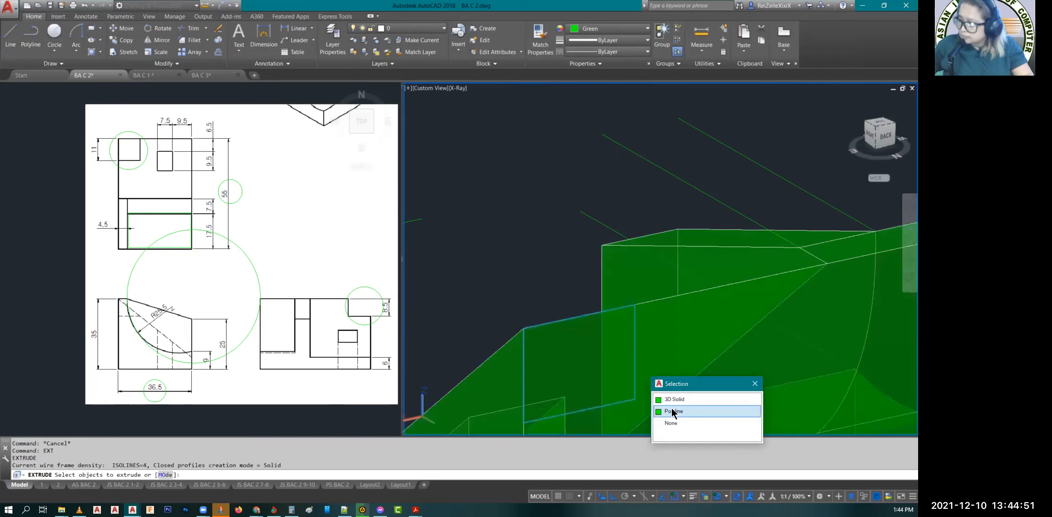
left_click(672, 411)
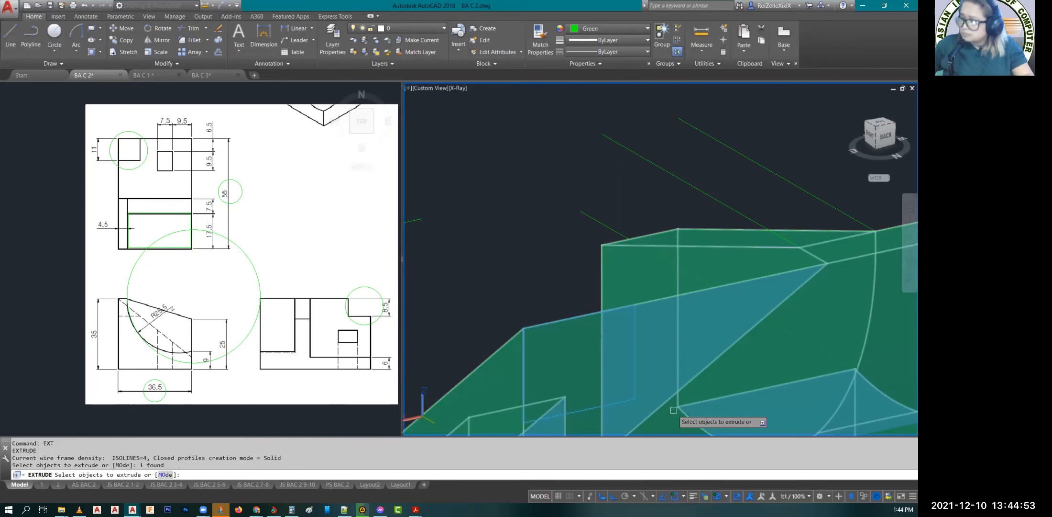
key("Return")
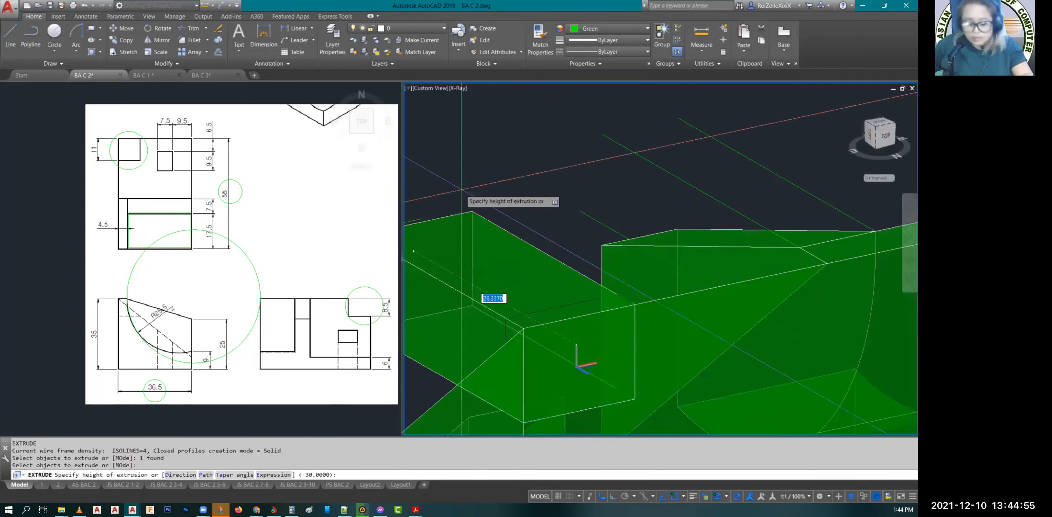
key("Escape")
key("Escape")
key("Escape")
Step: Subtract the extruded box from the block to cut the corner notch at the top of the slope
type("SU")
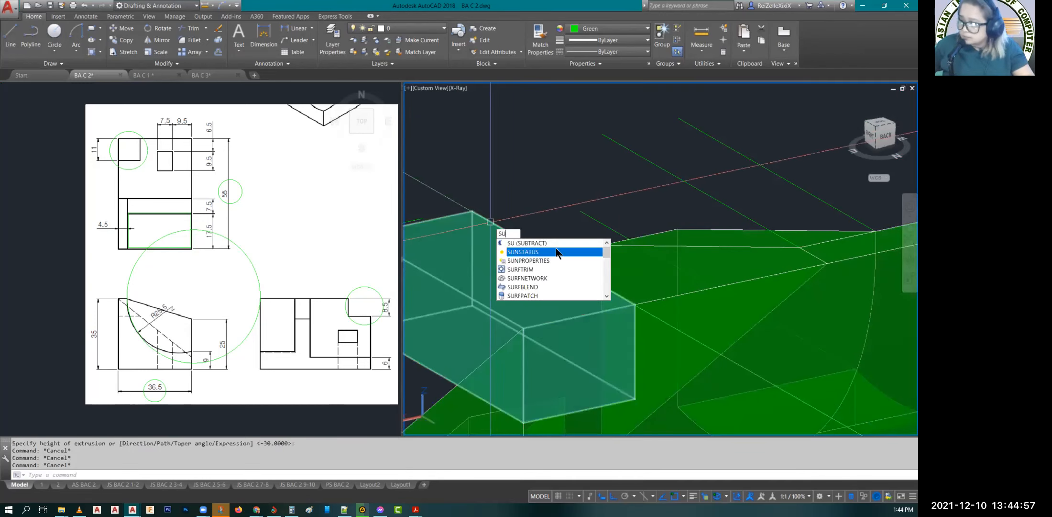
key("Return")
left_click(644, 277)
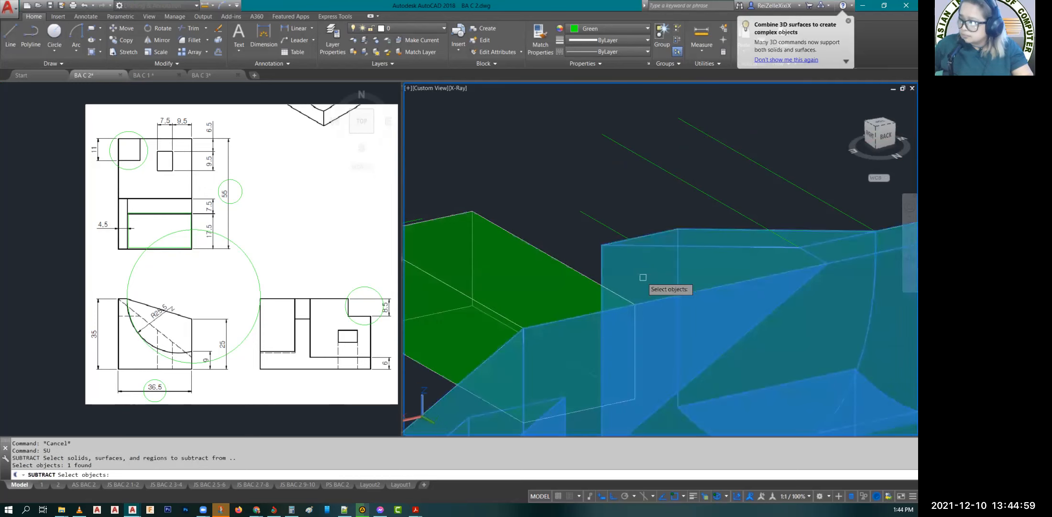
key("Return")
left_click(548, 292)
key("Return")
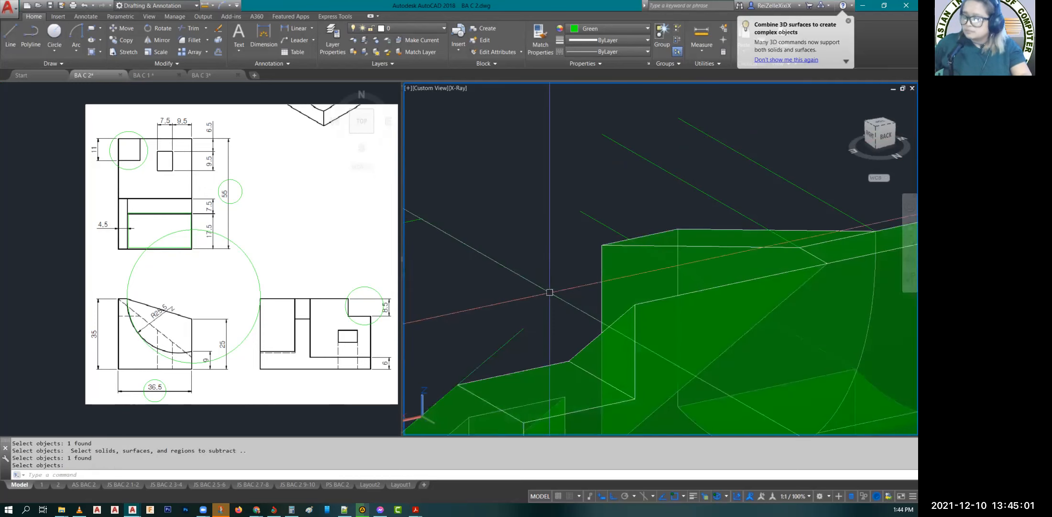
key("Escape")
key("Escape")
scroll(550, 292, "down", 4)
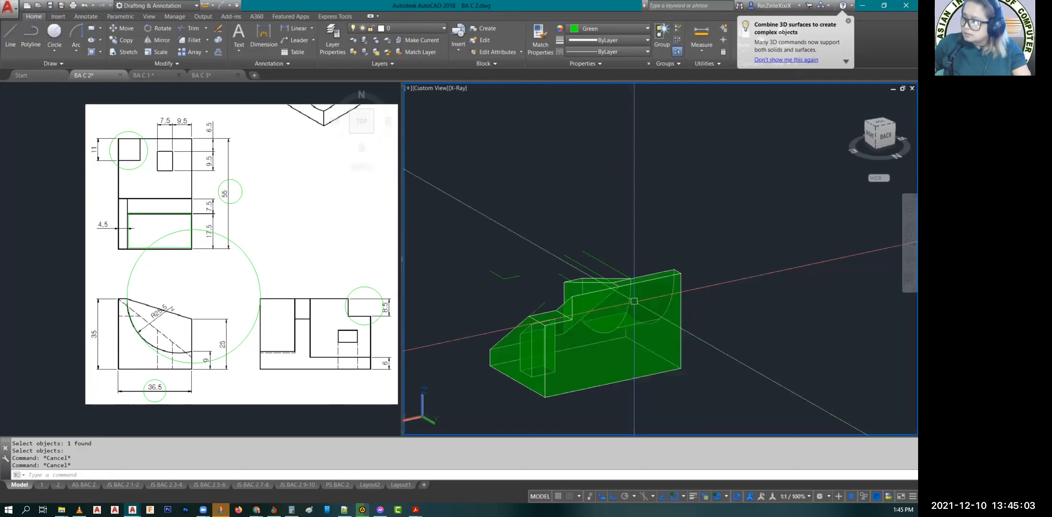
Step: Move the finished solid along the X axis, clear of the leftover construction lines
middle_click_drag(550, 388, 764, 379, "shift")
scroll(624, 317, "down", 4)
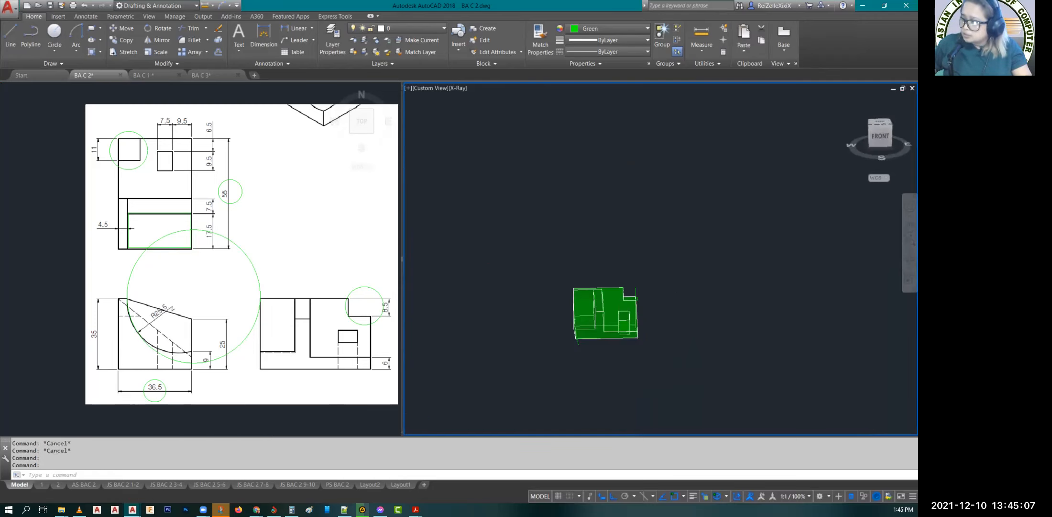
scroll(596, 328, "up", 3)
left_click(565, 306)
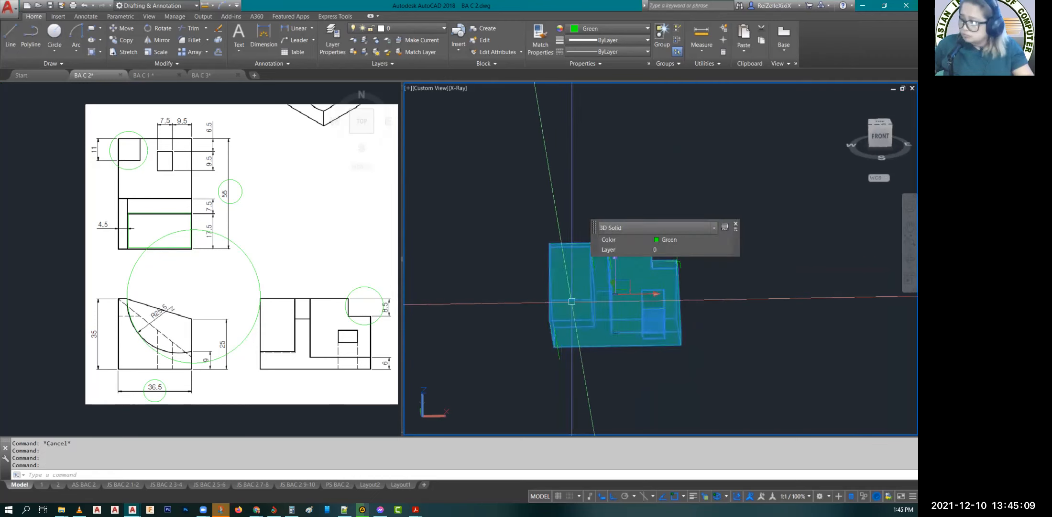
type("M")
key("Return")
left_click(581, 309)
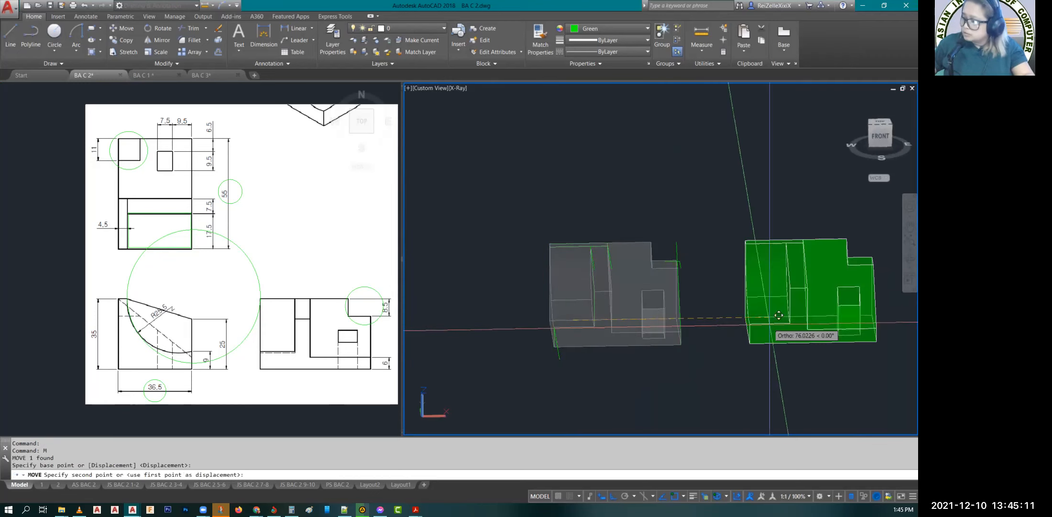
left_click(812, 302)
key("Escape")
key("Escape")
key("Escape")
Step: Change the solid's color from green to the light gray 199,200,202
middle_click_drag(818, 362, 885, 367, "shift")
scroll(530, 385, "up", 2)
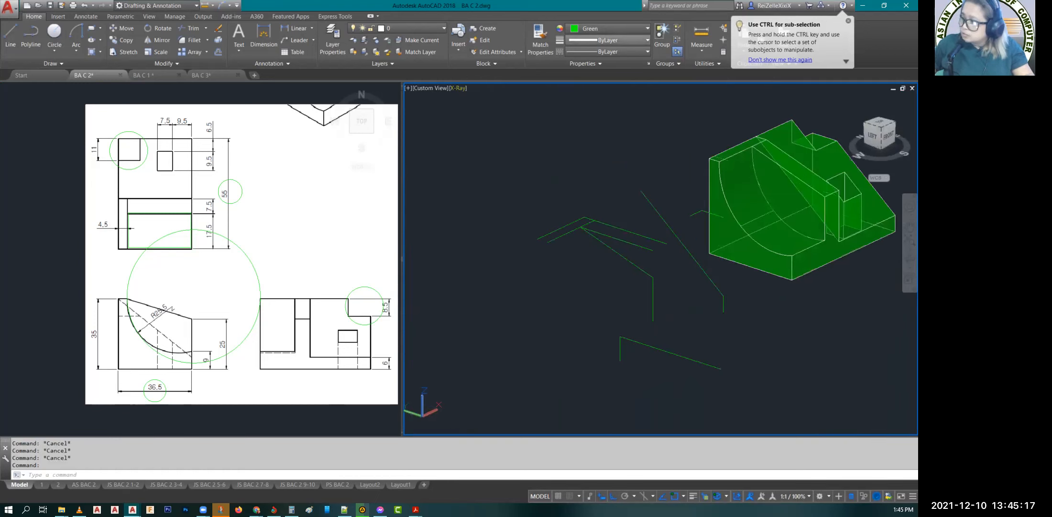
left_click(889, 242)
left_click(851, 277)
left_click(605, 31)
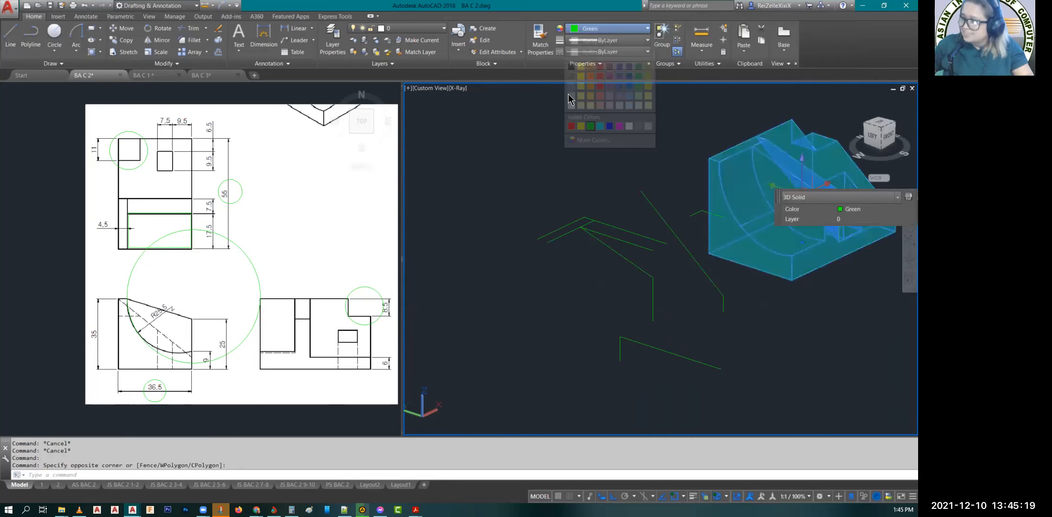
left_click(573, 102)
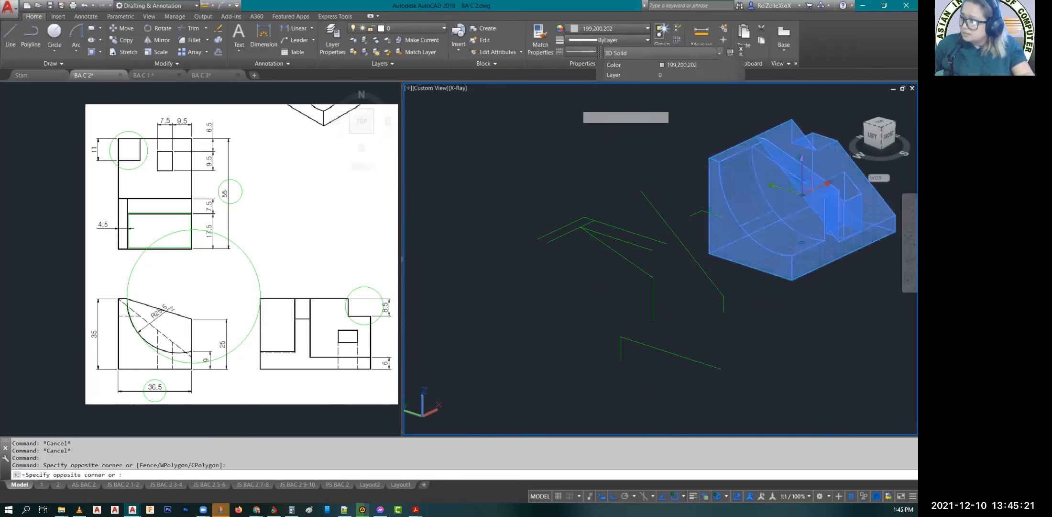
key("Escape")
key("Escape")
Step: Erase all the leftover green construction lines beside the solid
left_click_drag(686, 429, 513, 130)
type("E")
key("Return")
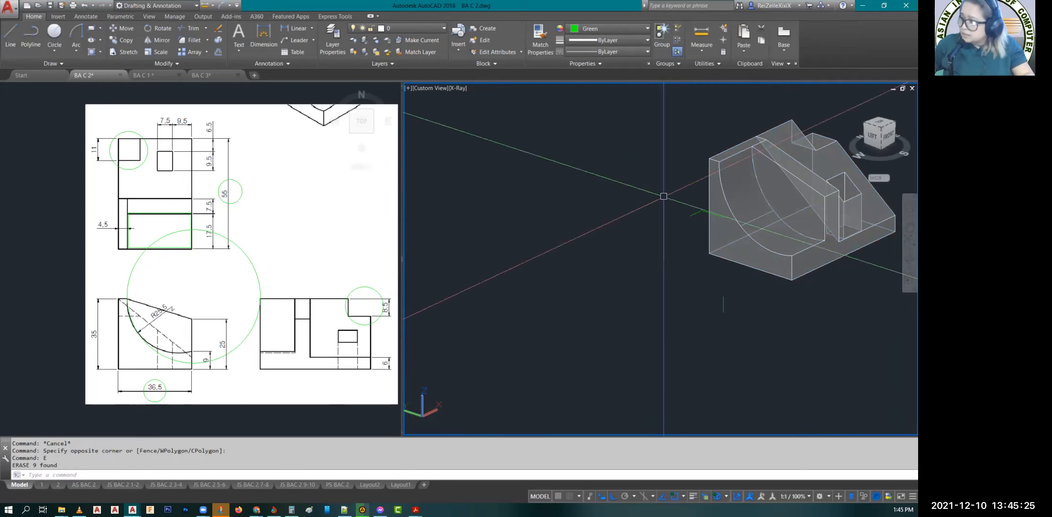
left_click(662, 181)
left_click(760, 349)
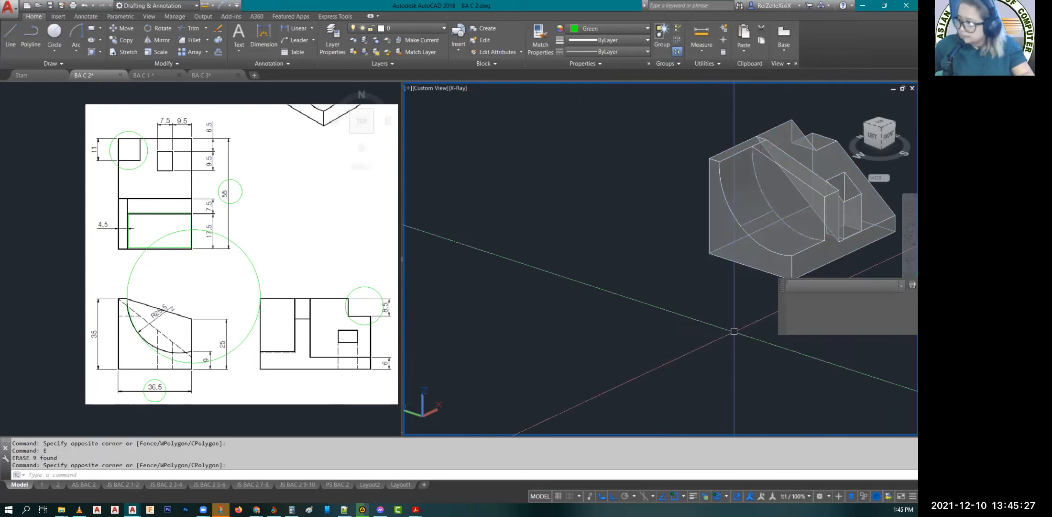
type("E")
key("Return")
Step: In the top view, rotate the solid 90° counterclockwise about its upper corner opposite the notch, matching the drawing's top view orientation
middle_click_drag(813, 300, 679, 336)
mouse_move(762, 335)
middle_mouse_down("shift")
mouse_move(656, 317)
mouse_move(613, 293)
mouse_move(737, 318)
mouse_move(665, 332)
mouse_move(787, 357)
middle_mouse_up("shift")
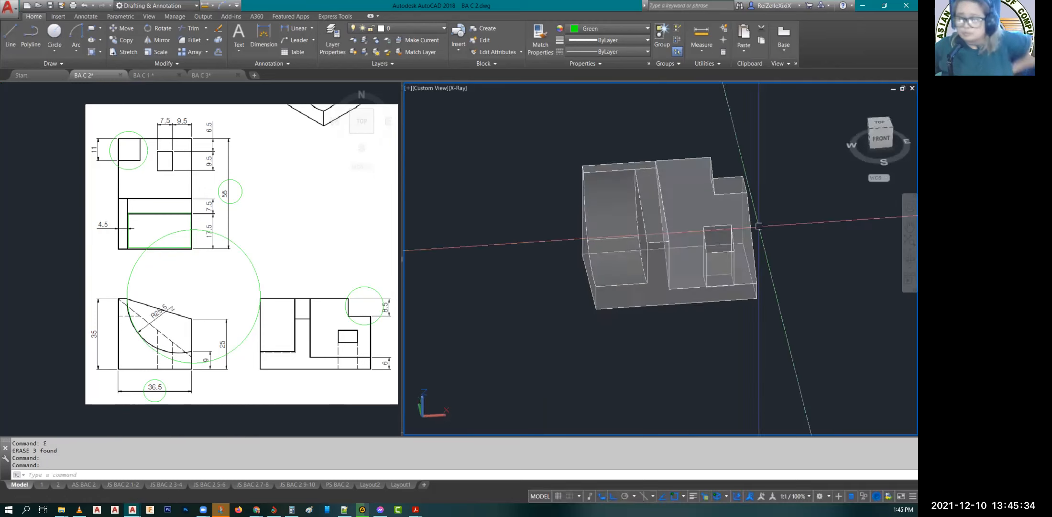
left_click(881, 123)
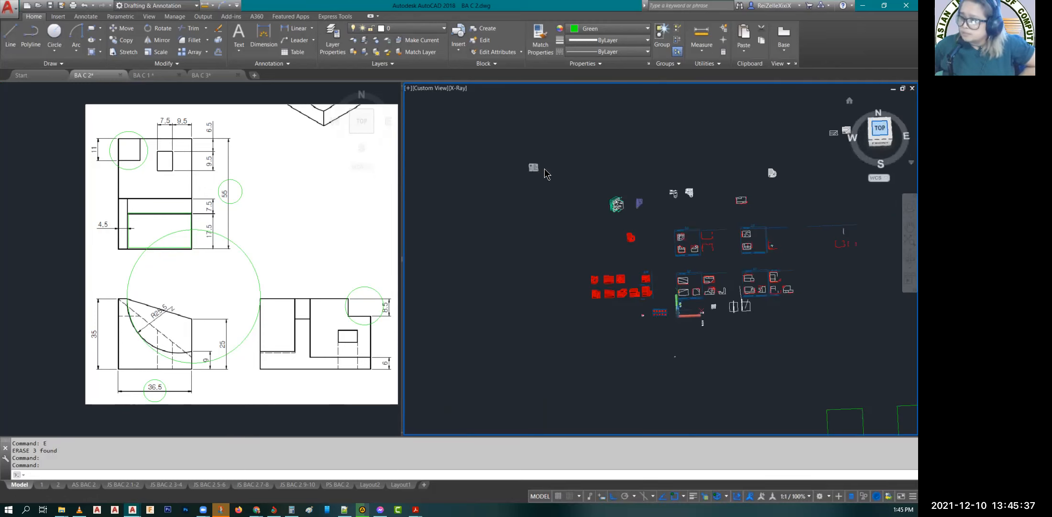
scroll(531, 163, "up", 5)
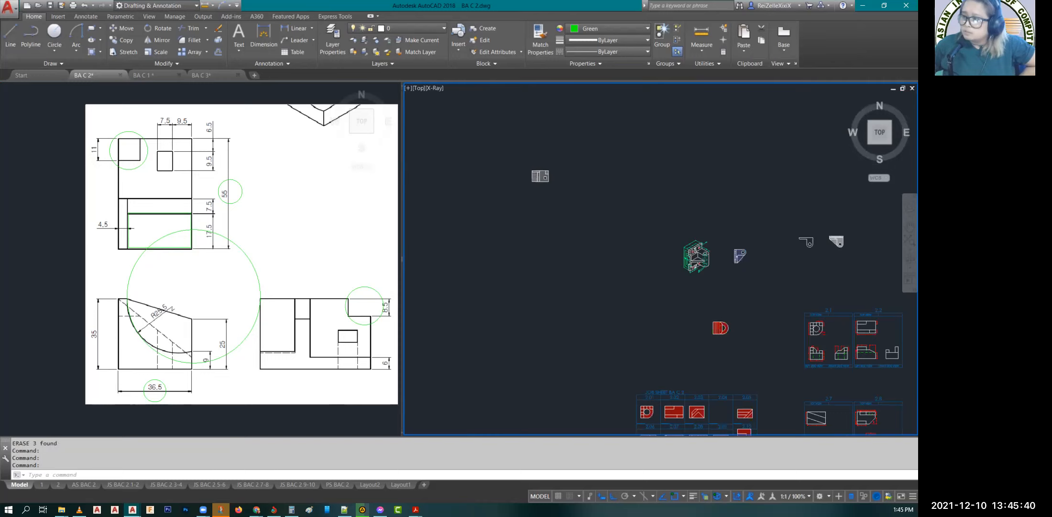
scroll(532, 170, "up", 10)
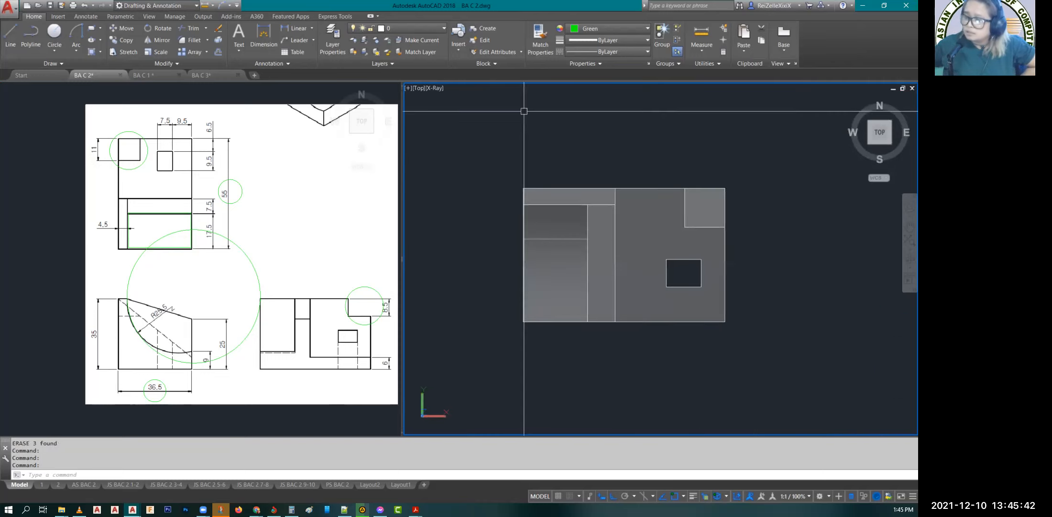
left_click(494, 127)
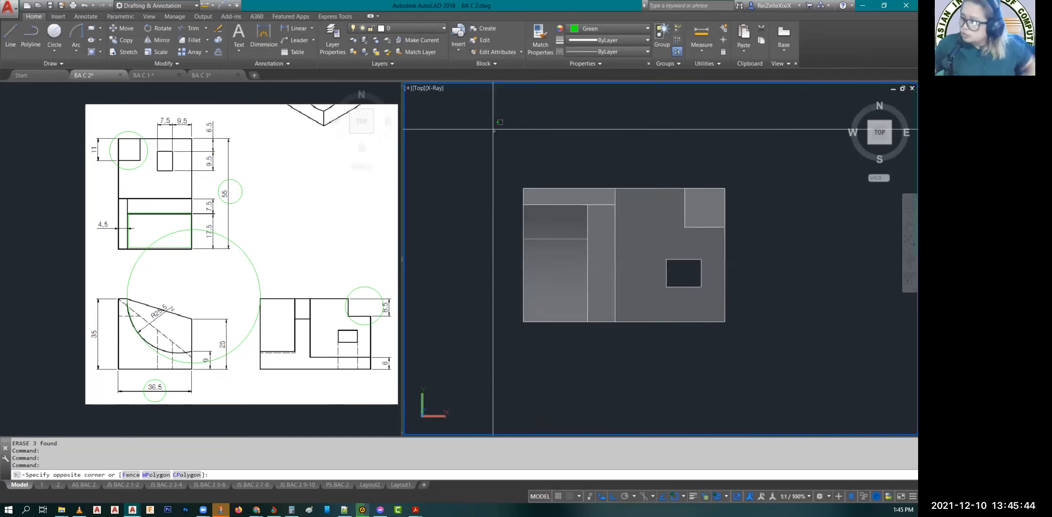
left_click(769, 371)
type("RO")
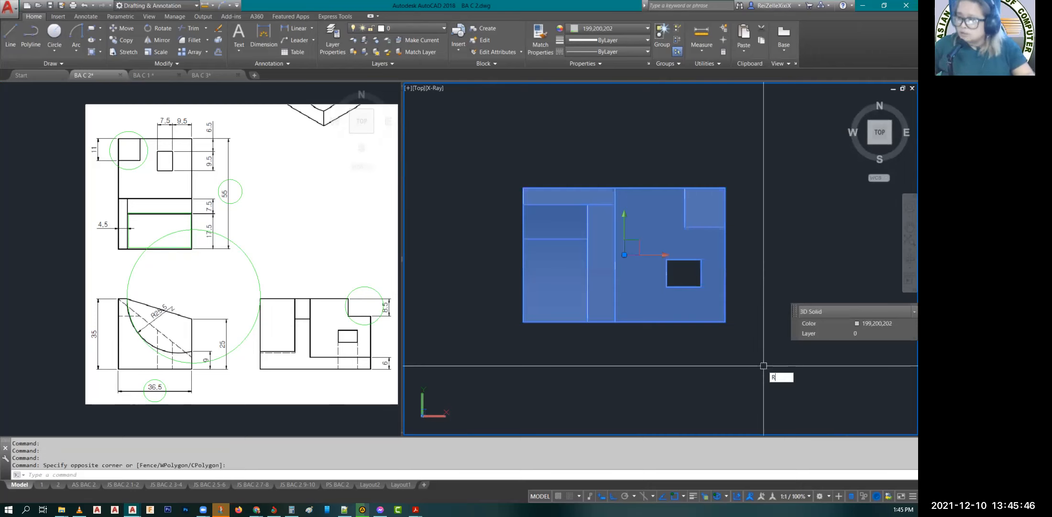
key("Return")
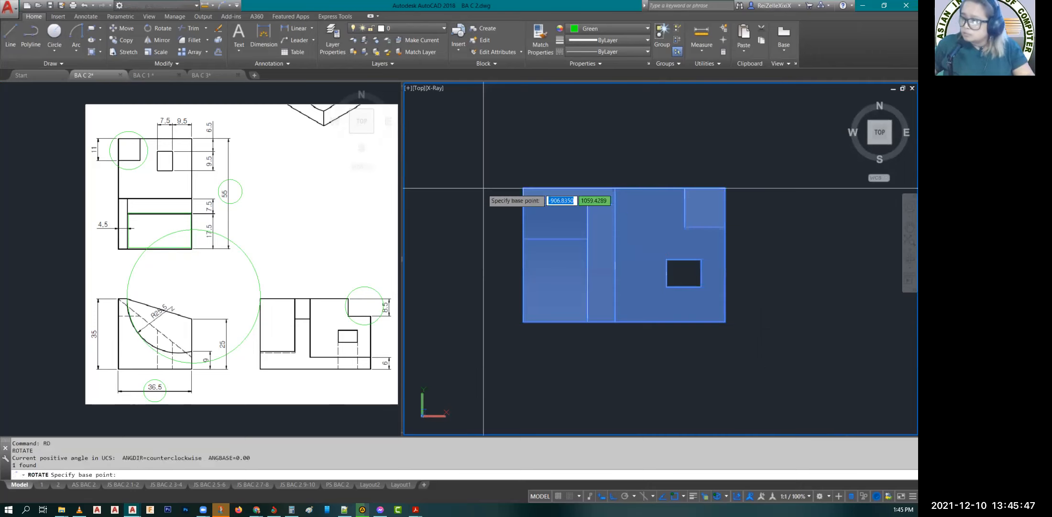
left_click(522, 187)
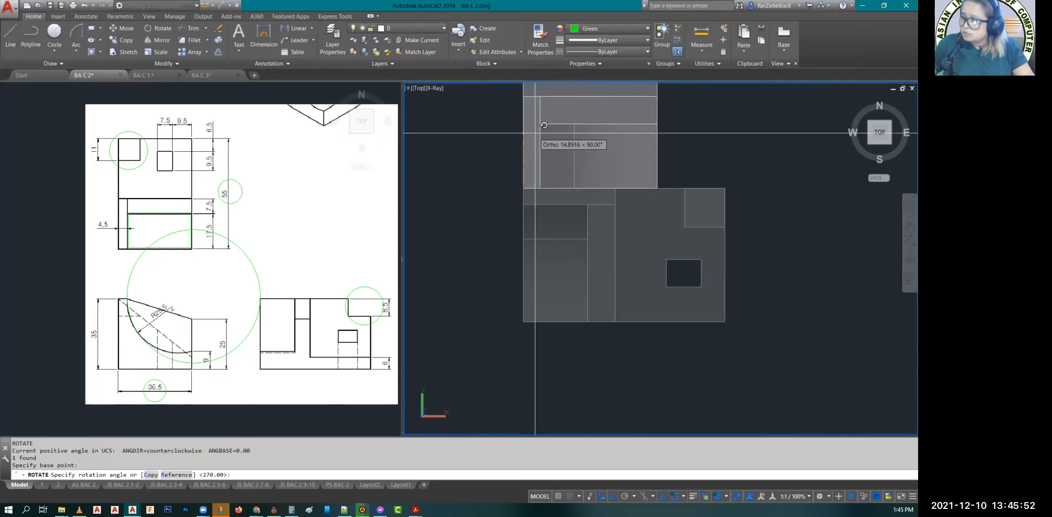
key("Escape")
key("Escape")
middle_click_drag(727, 189, 675, 331)
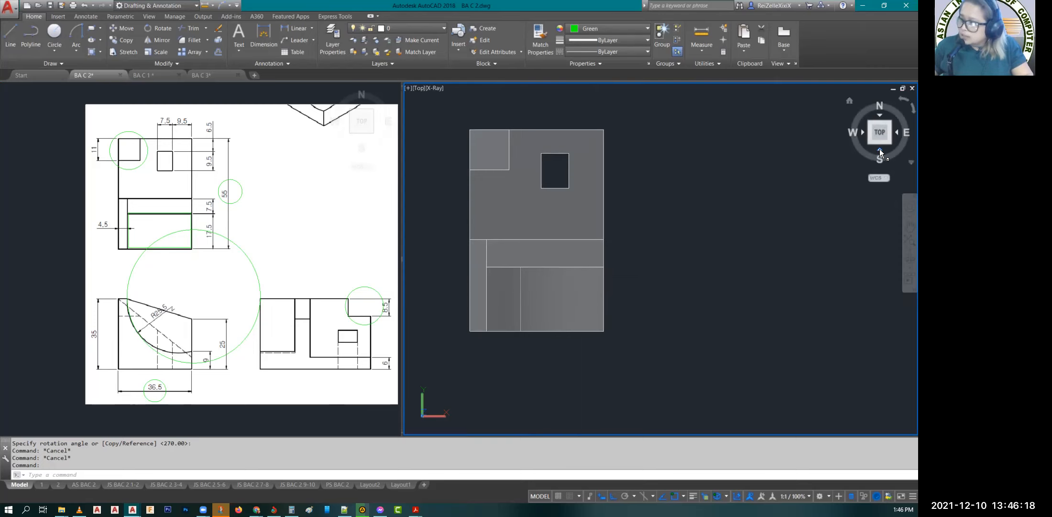
Step: Examine the solid in the front view and compare its slope, arc and hole edges with the drawing's front view
left_click(879, 150)
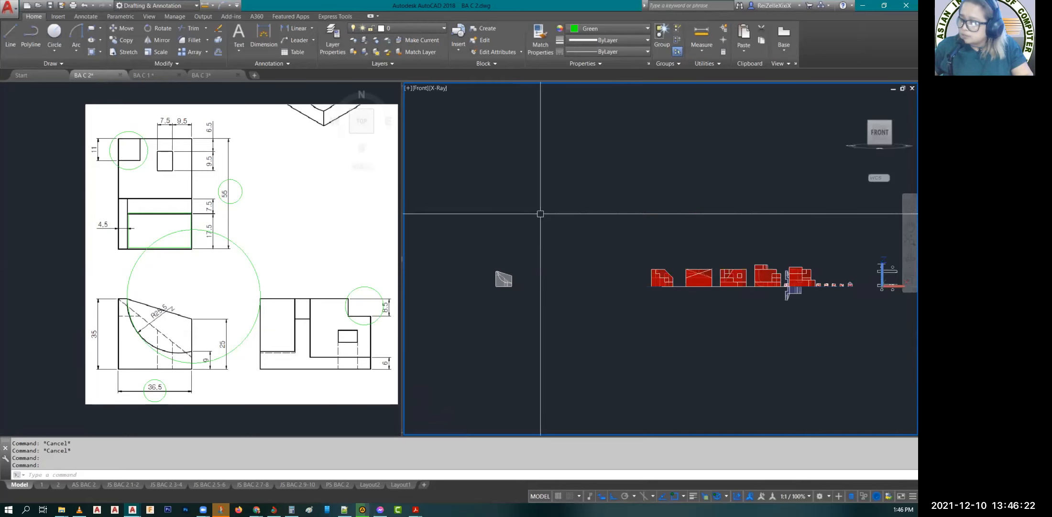
scroll(540, 213, "up", 5)
middle_click_drag(481, 359, 623, 291)
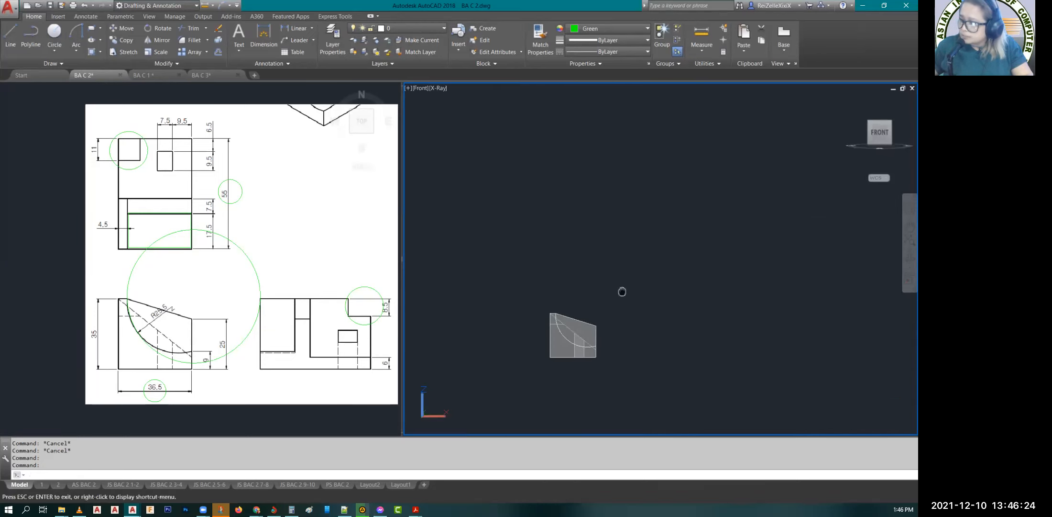
scroll(577, 355, "up", 5)
left_click(577, 355)
scroll(573, 354, "up", 2)
key("Escape")
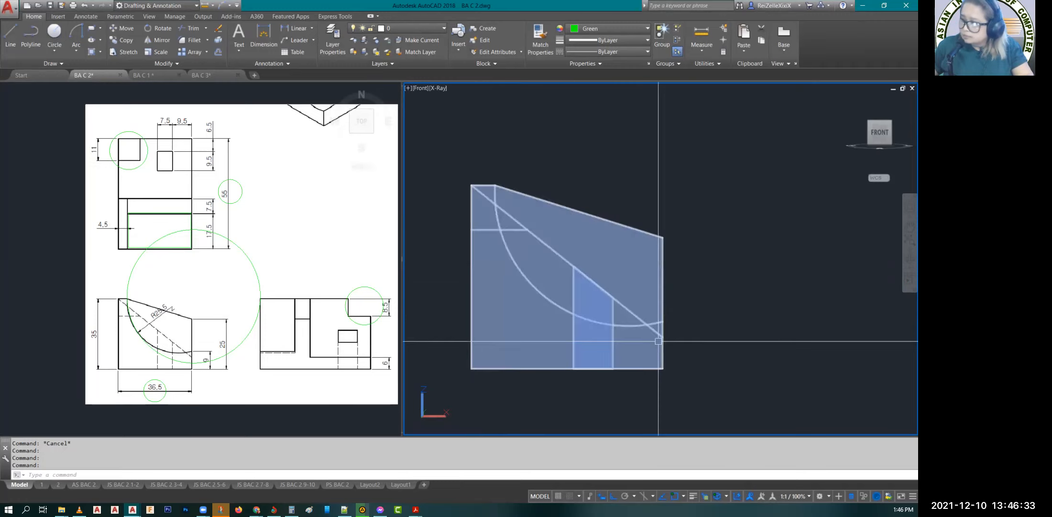
scroll(728, 317, "down", 2)
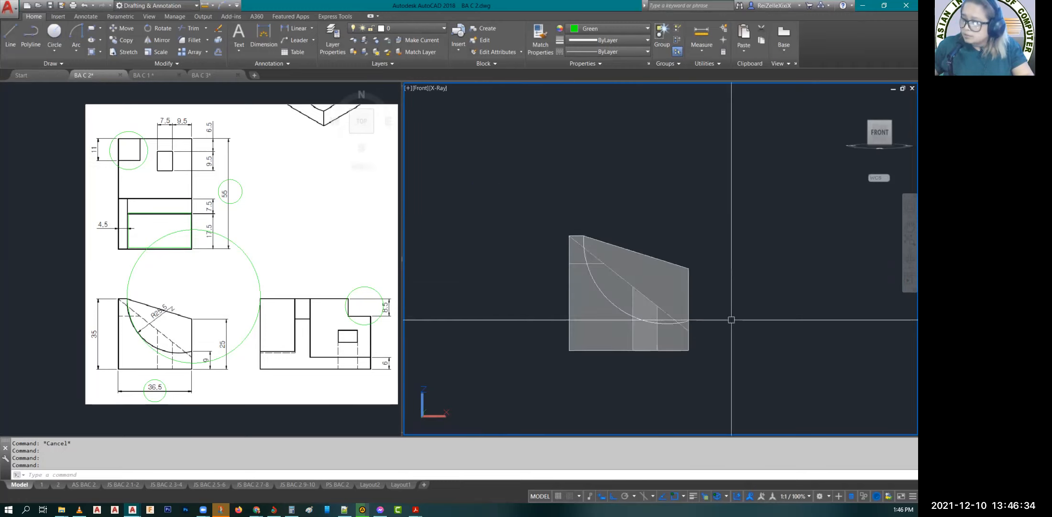
left_click(899, 131)
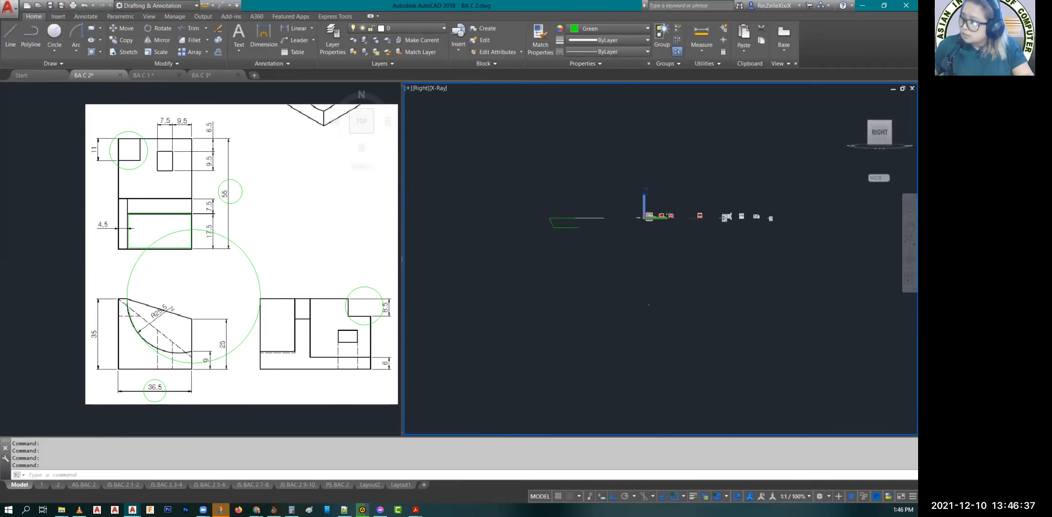
scroll(668, 214, "up", 2)
scroll(660, 214, "up", 2)
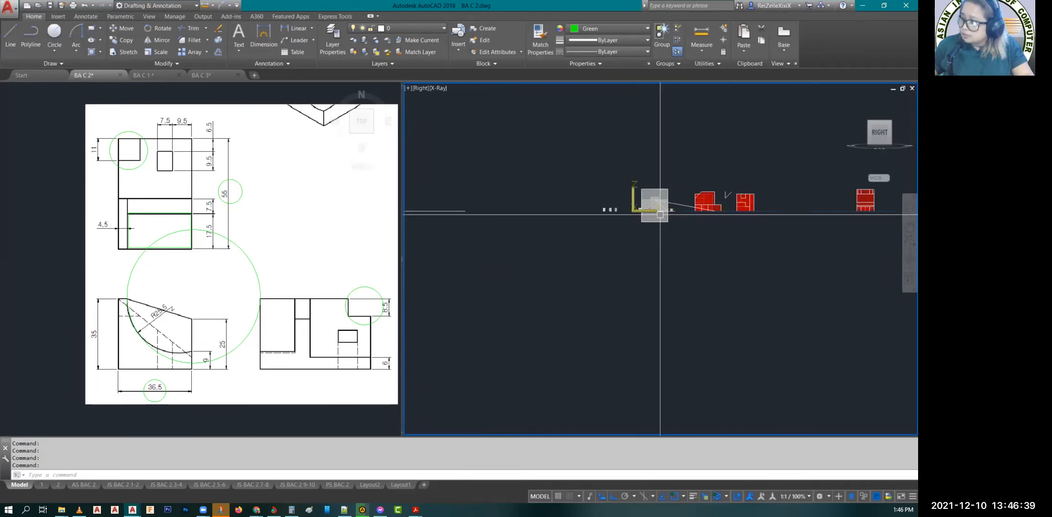
scroll(660, 214, "up", 2)
scroll(664, 203, "up", 3)
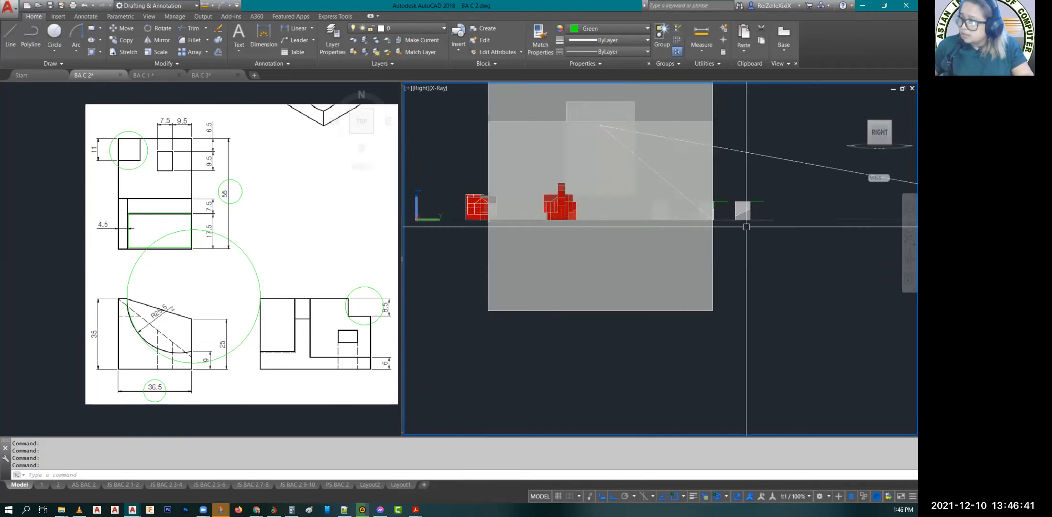
scroll(688, 271, "down", 3)
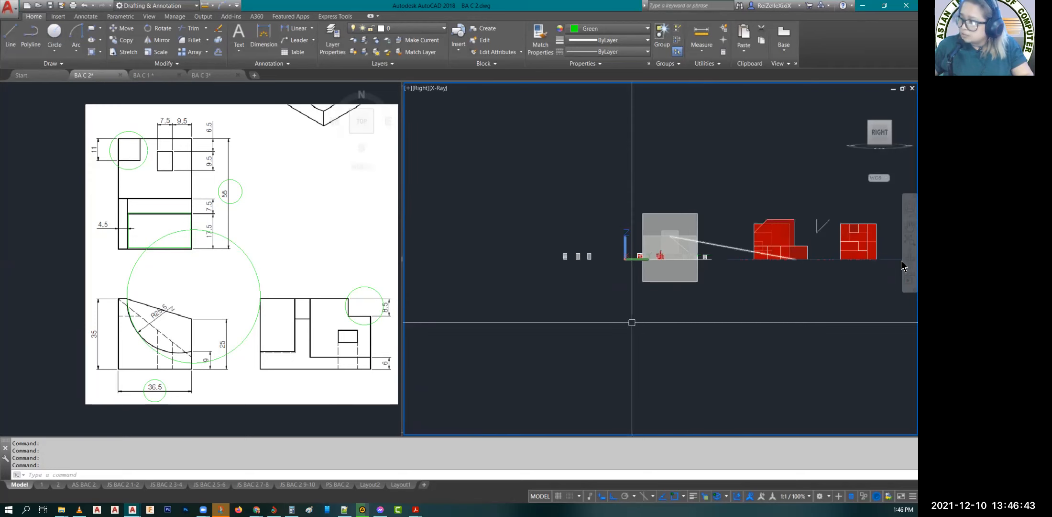
middle_click_drag(629, 318, 647, 278, "shift")
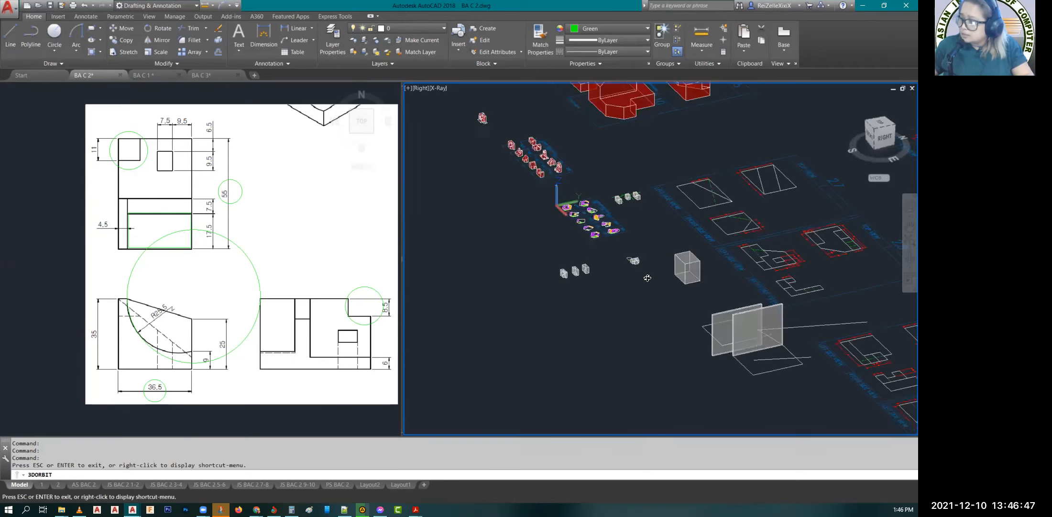
scroll(648, 278, "down", 2)
scroll(648, 269, "down", 2)
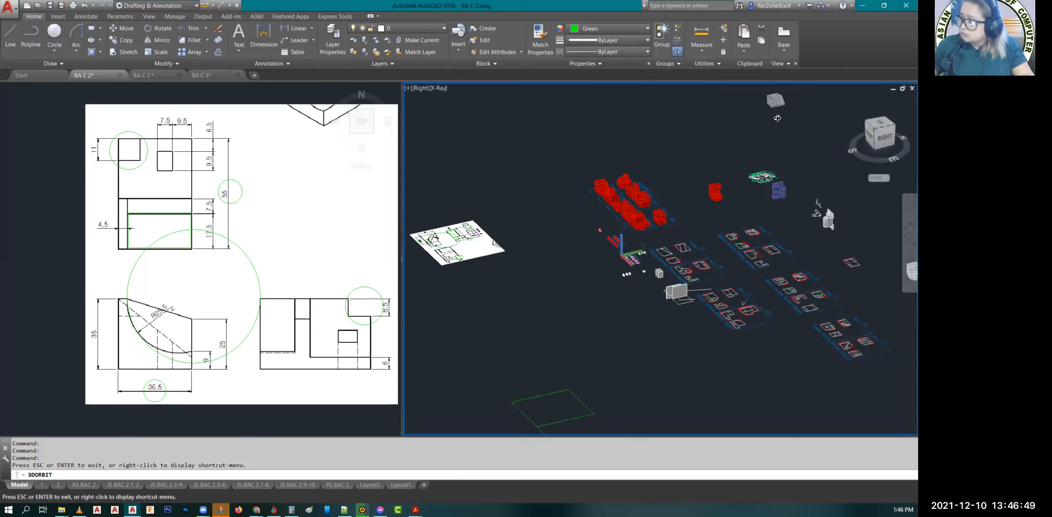
key("Escape")
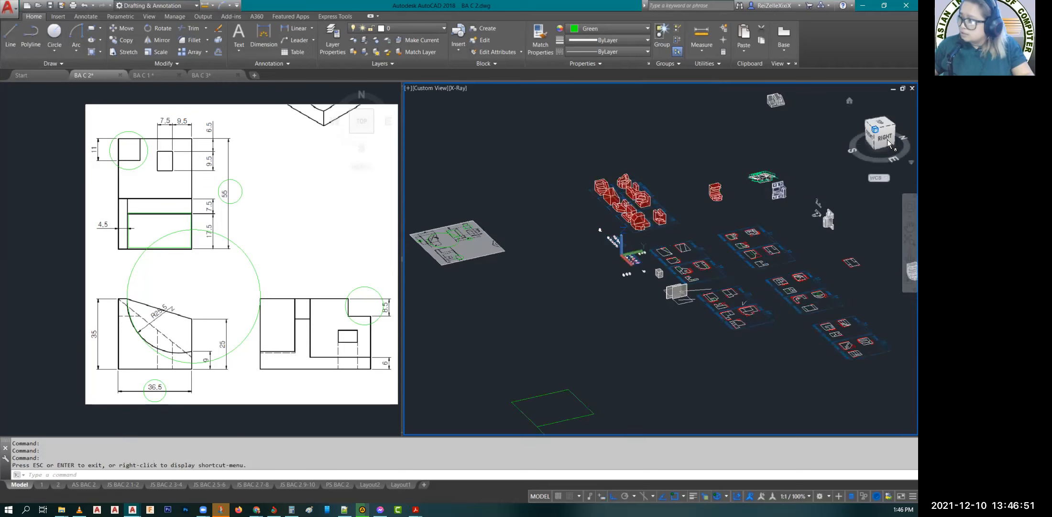
Step: Examine the solid in the right view and compare its corner notch, hole and steps with the drawing's side view
left_click(885, 138)
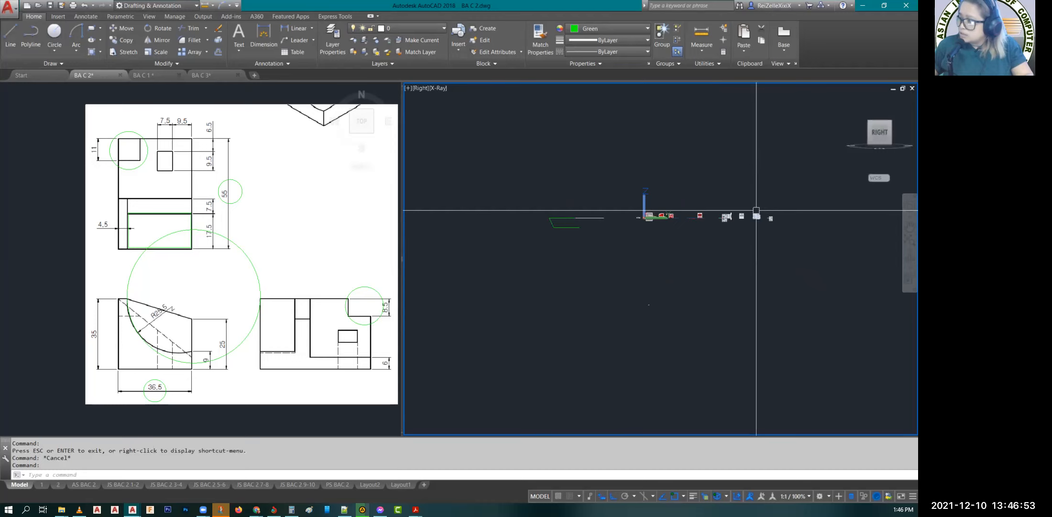
scroll(756, 210, "up", 3)
scroll(760, 215, "up", 2)
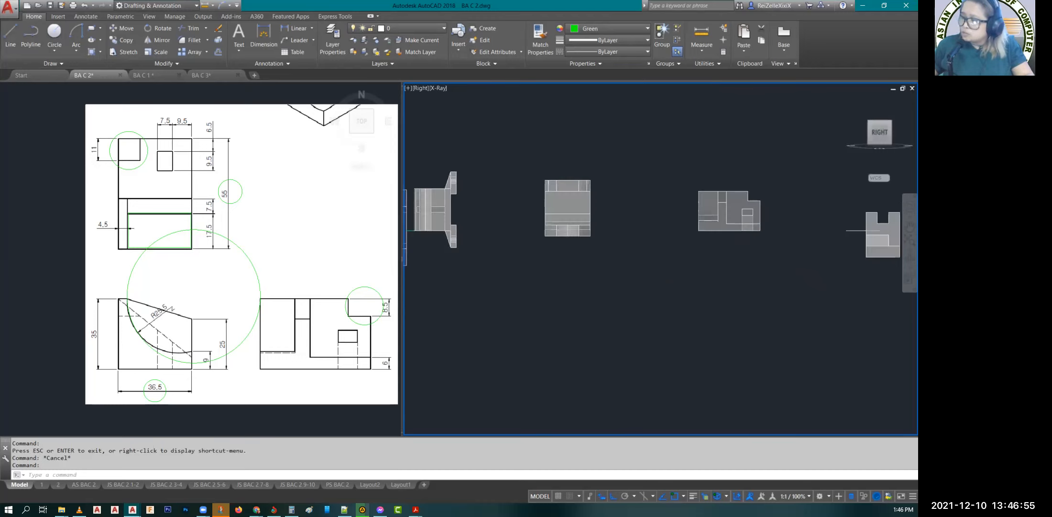
scroll(724, 215, "up", 5)
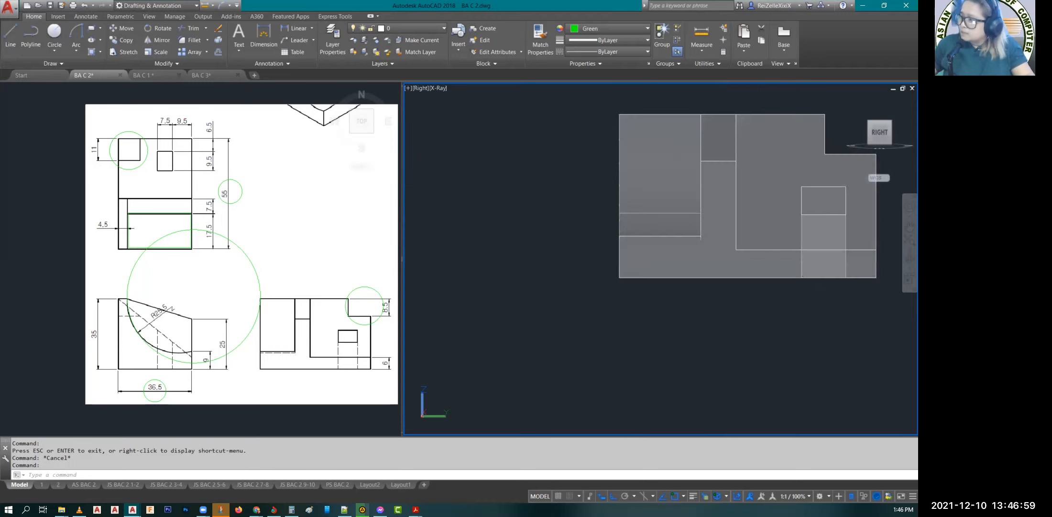
middle_click_drag(626, 281, 601, 294)
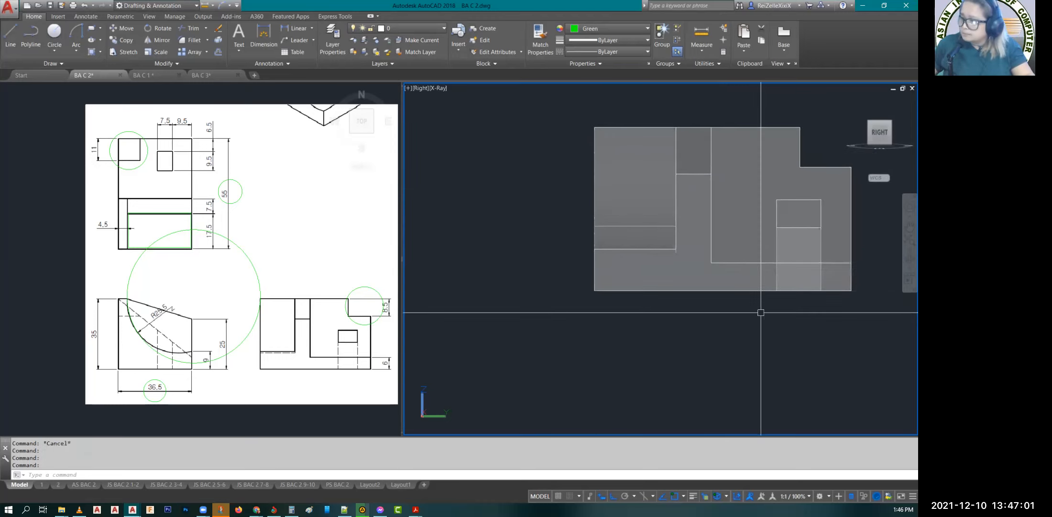
middle_click_drag(761, 312, 666, 330)
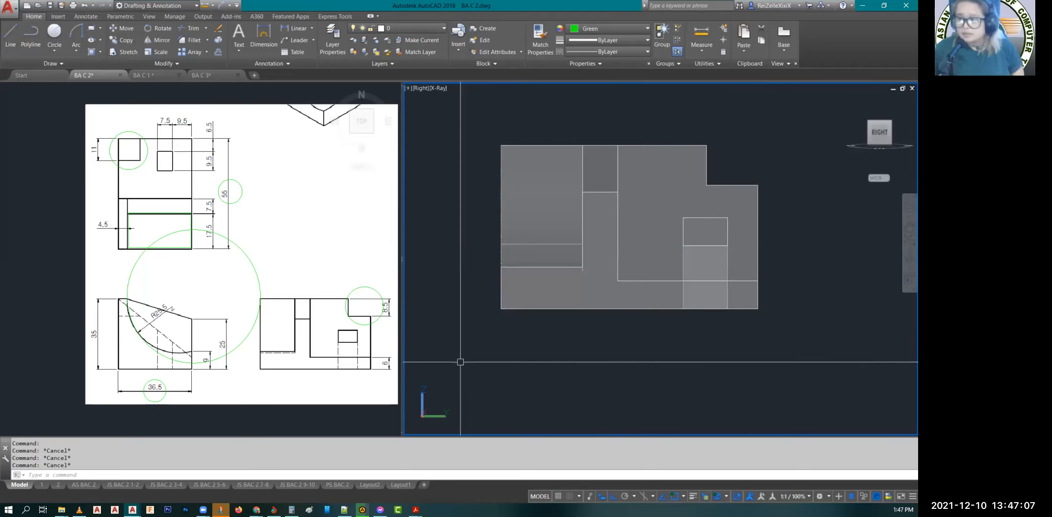
scroll(550, 328, "down", 2)
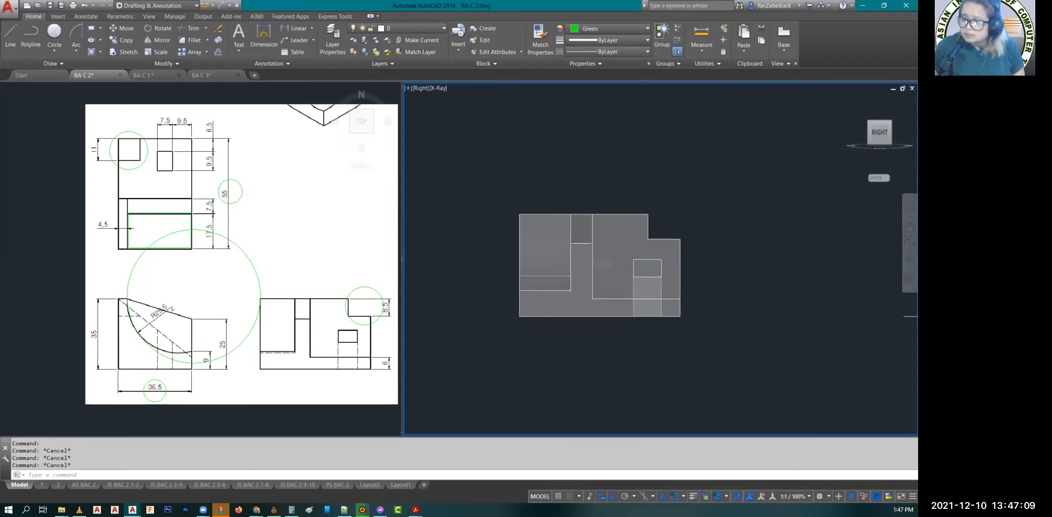
scroll(556, 329, "down", 2)
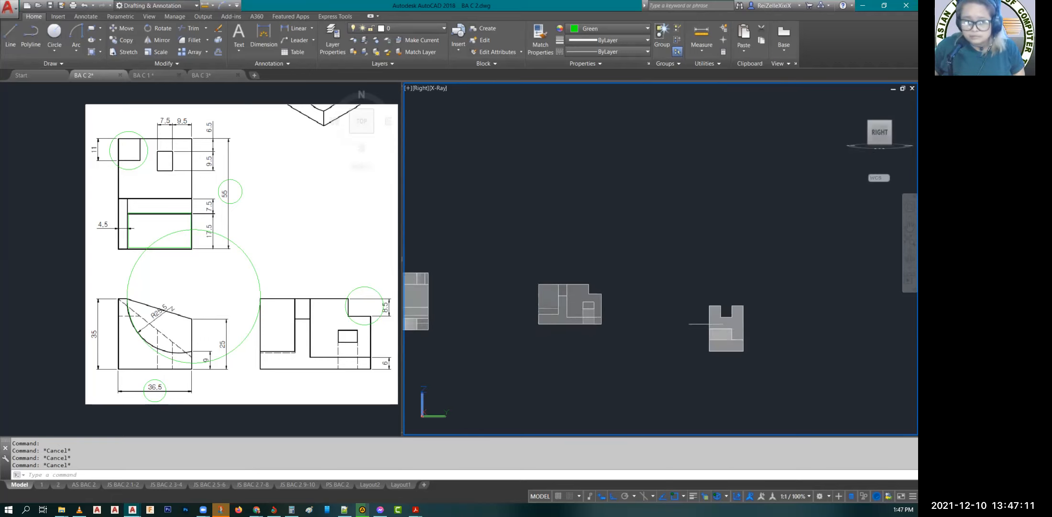
Step: Switch to Snip & Sketch to view the original three-view reference drawing, and return to AutoCAD
left_click(221, 509)
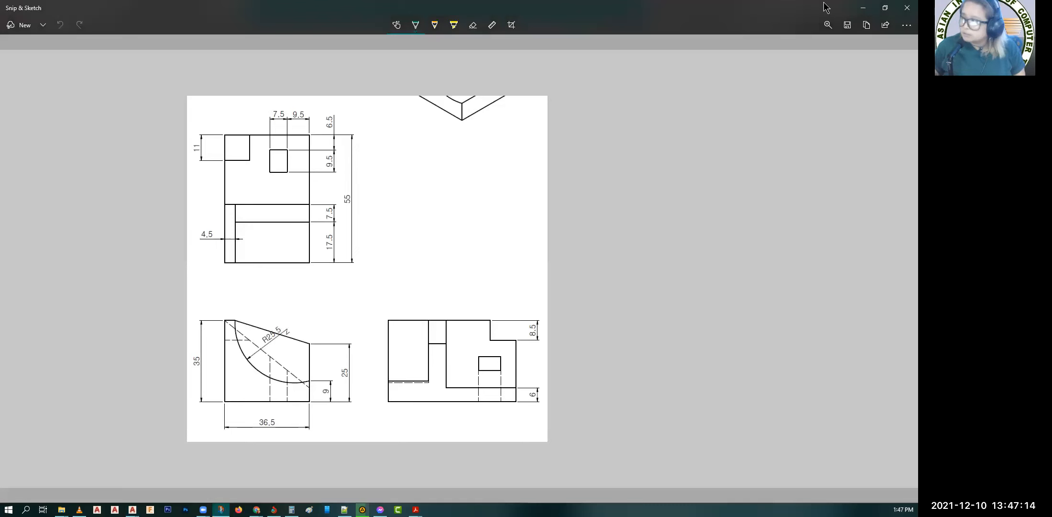
left_click(864, 9)
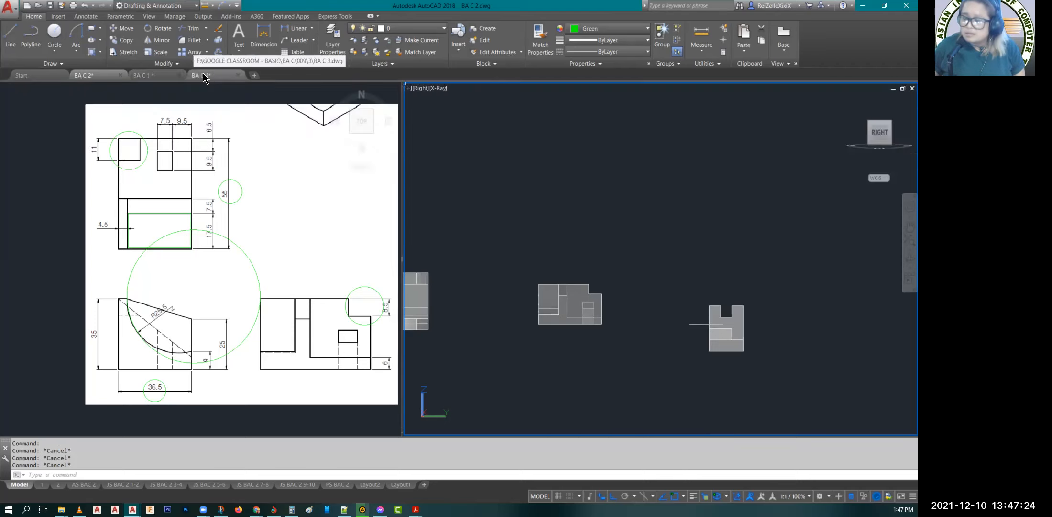
Step: Open the AS BAC 3.1 layout of the BA C 3 drawing and read the activity sheet's instructions, required files and dimensioned views
mouse_move(210, 75)
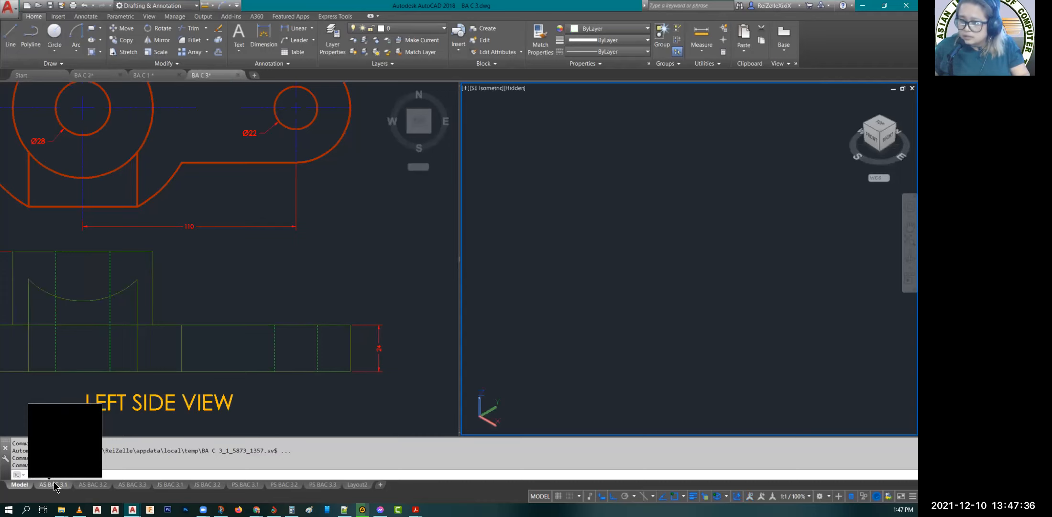
left_click(54, 484)
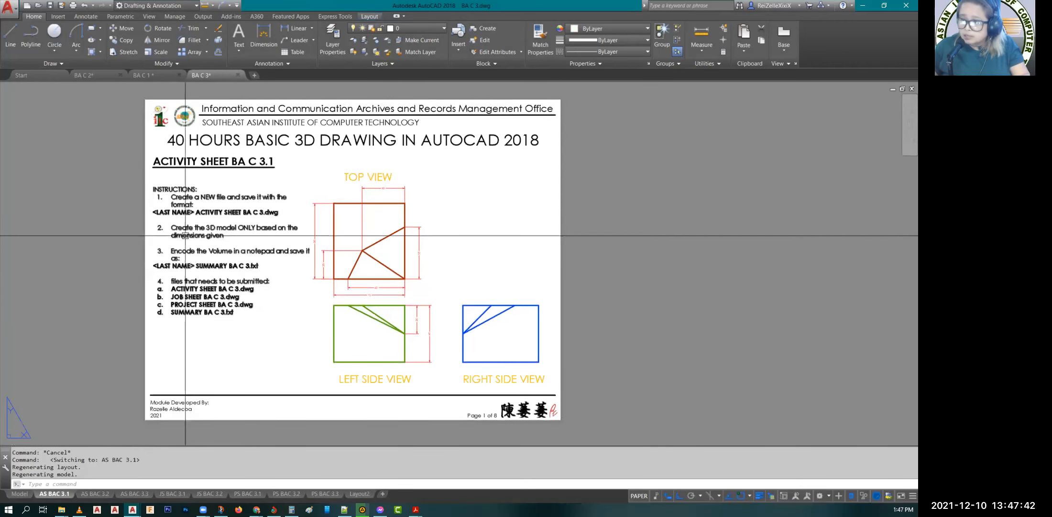
scroll(176, 223, "up", 2)
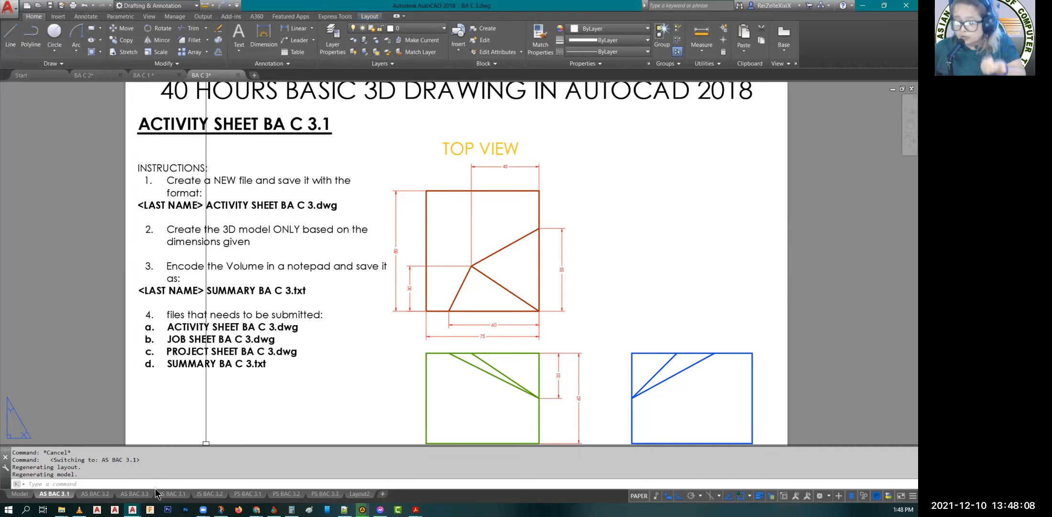
mouse_move(175, 498)
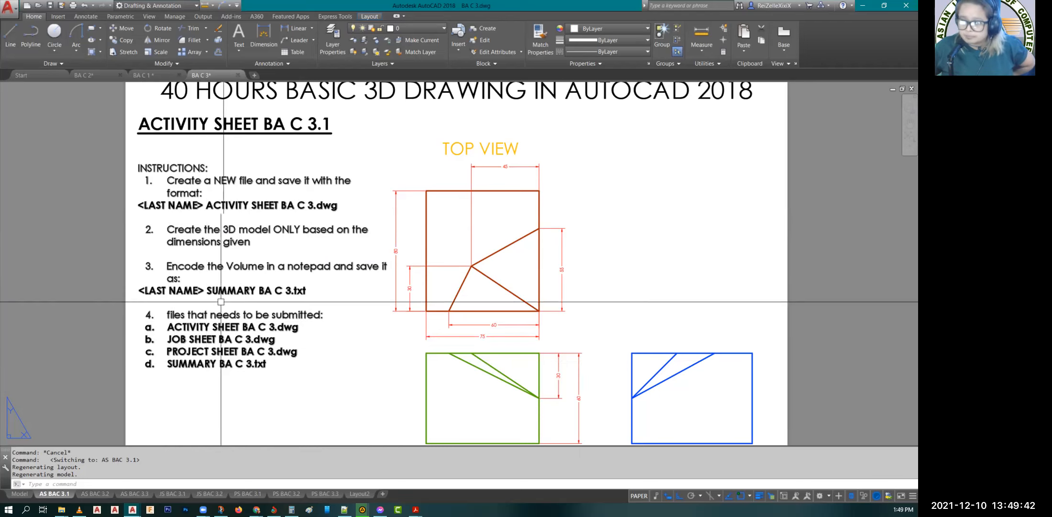
scroll(229, 345, "down", 4)
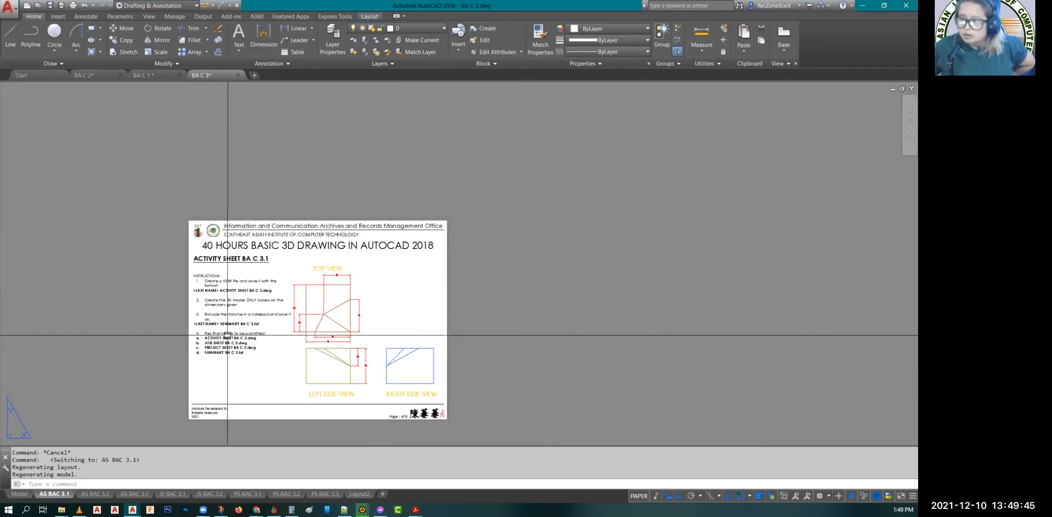
scroll(227, 335, "up", 5)
scroll(204, 356, "up", 2)
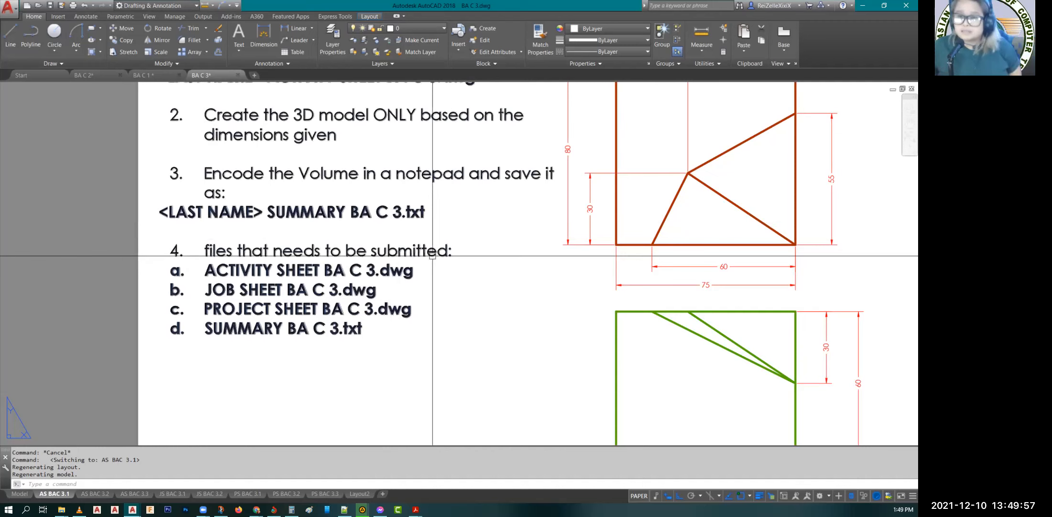
scroll(432, 256, "down", 5)
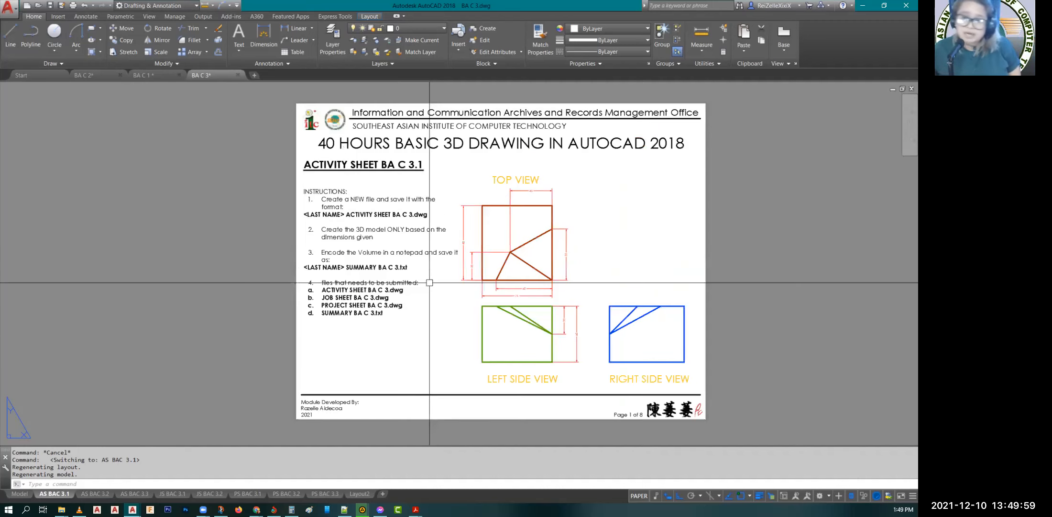
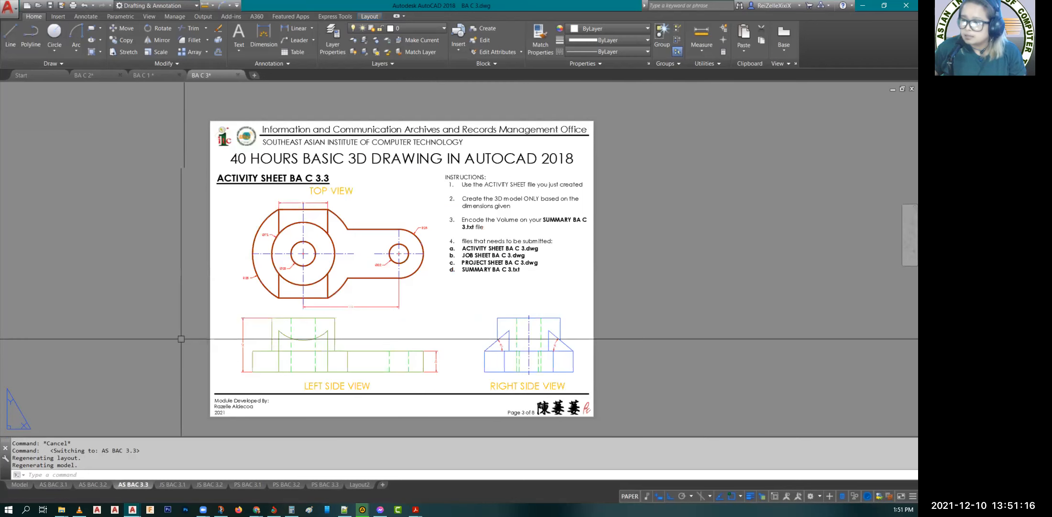
Step: Examine the three dimensioned views and submission instructions on the AS BAC 3.3 activity sheet
scroll(258, 359, "up", 3)
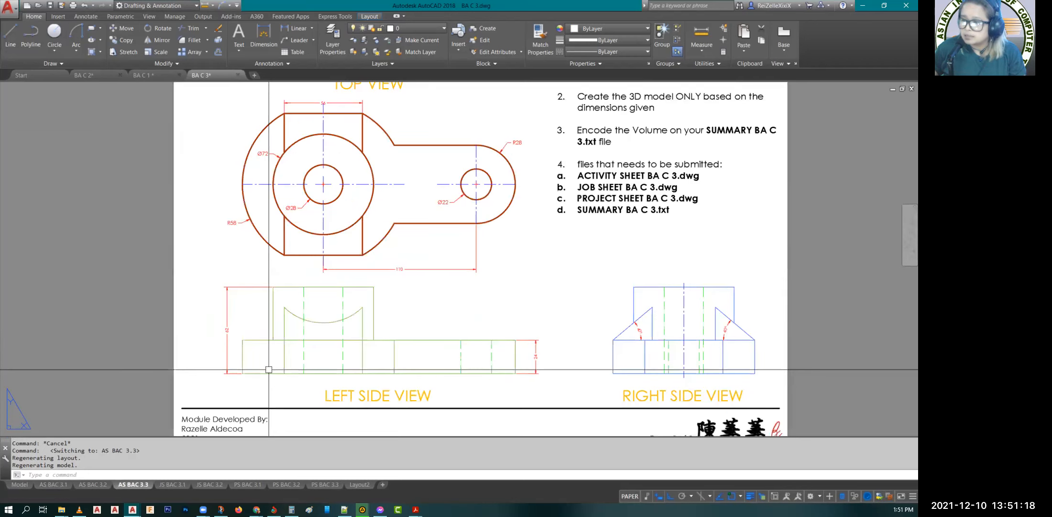
scroll(247, 347, "down", 3)
scroll(248, 348, "up", 3)
Step: Open the JS BAC 3.1 and JS BAC 3.2 layouts and read each job sheet's instructions and dimensioned views
left_click(166, 486)
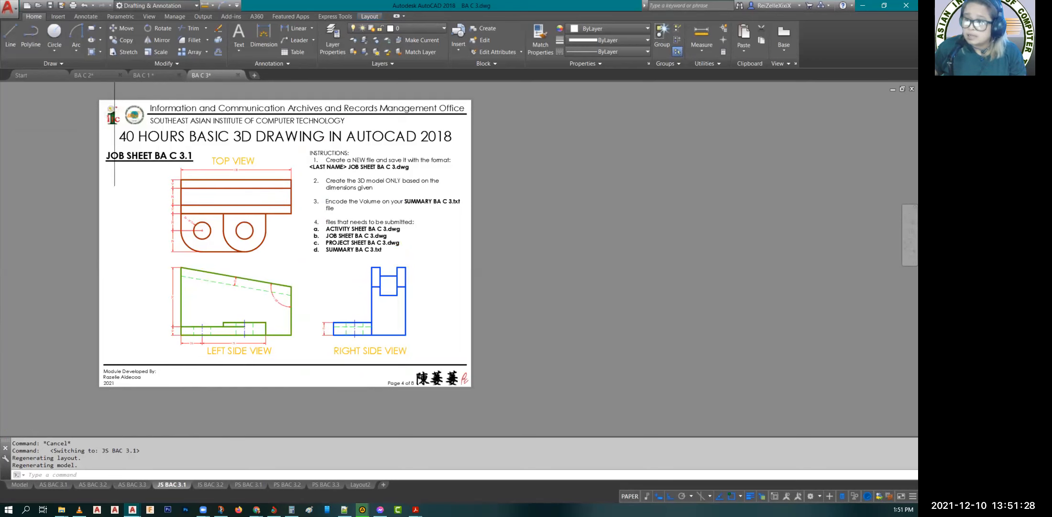
scroll(114, 273, "up", 2)
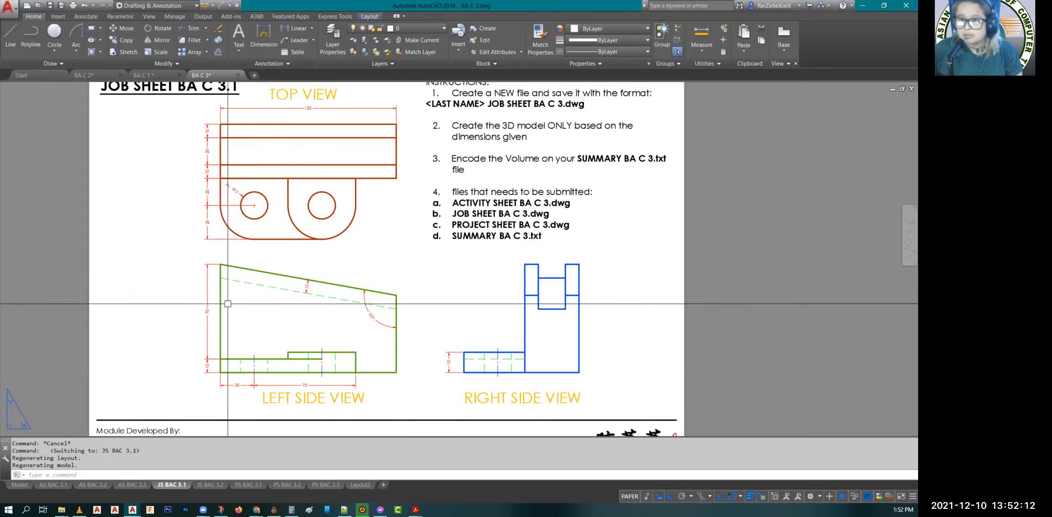
left_click(209, 486)
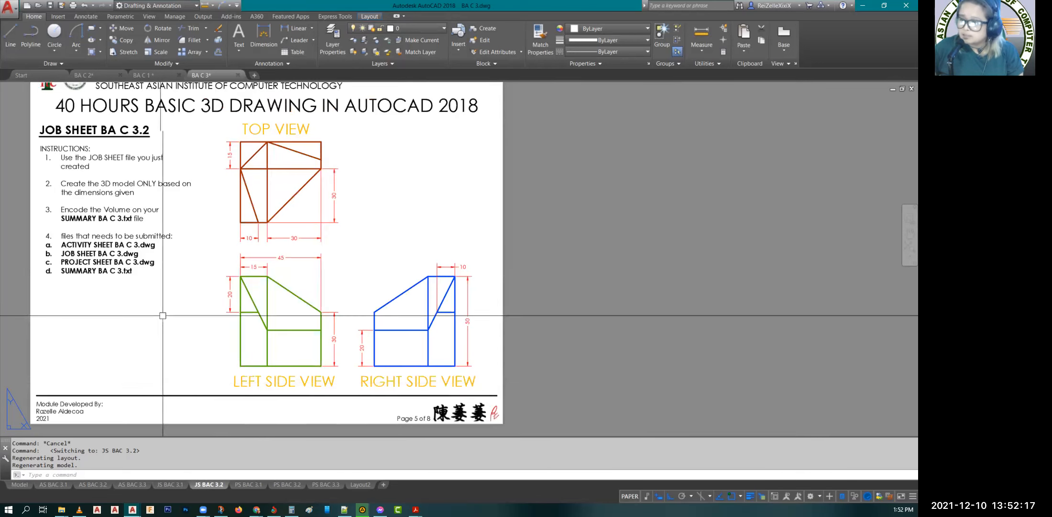
middle_click_drag(163, 315, 262, 331)
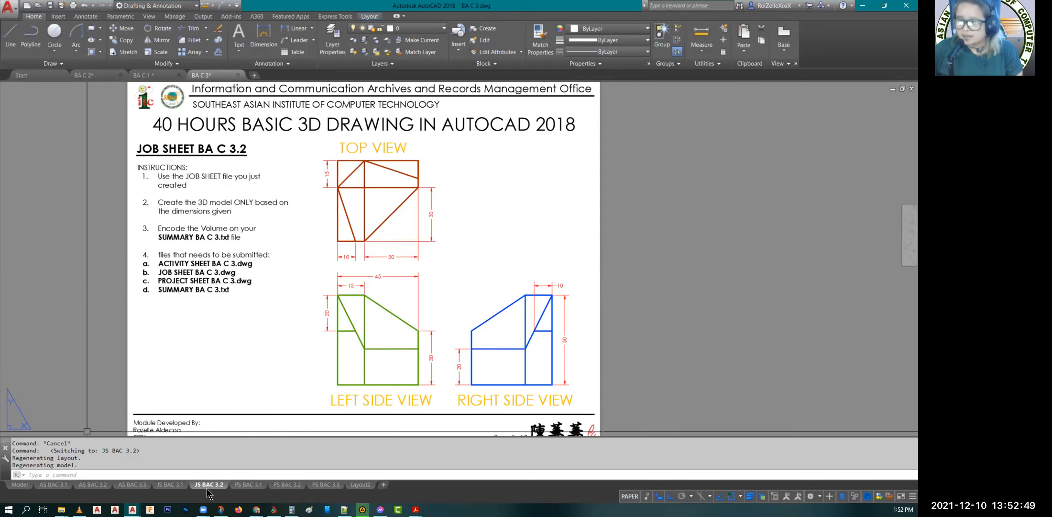
Step: Go through the project sheet layouts PS BAC 3.1, 3.2 and 3.3, examining their instructions and isometric drawings, and return to PS BAC 3.1
left_click(247, 485)
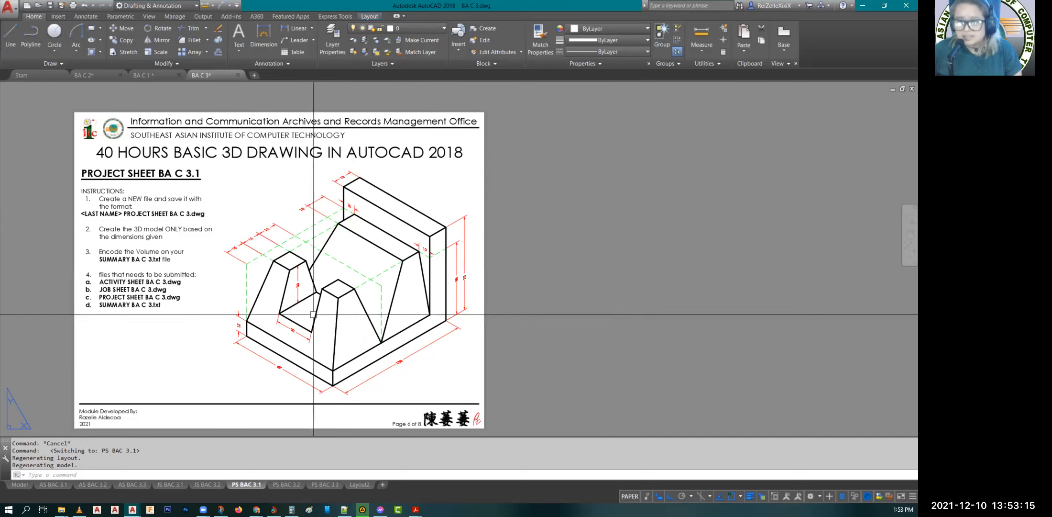
left_click(285, 485)
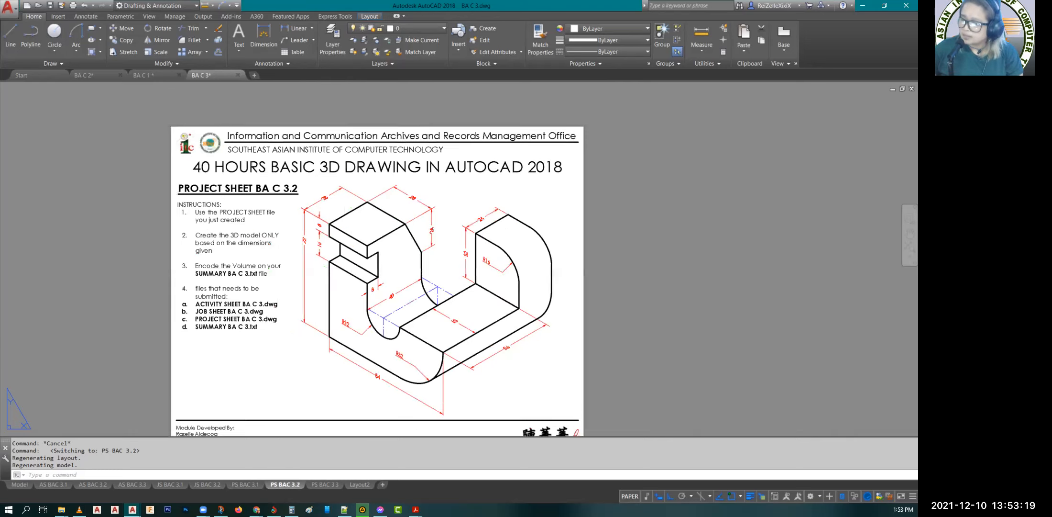
left_click(326, 485)
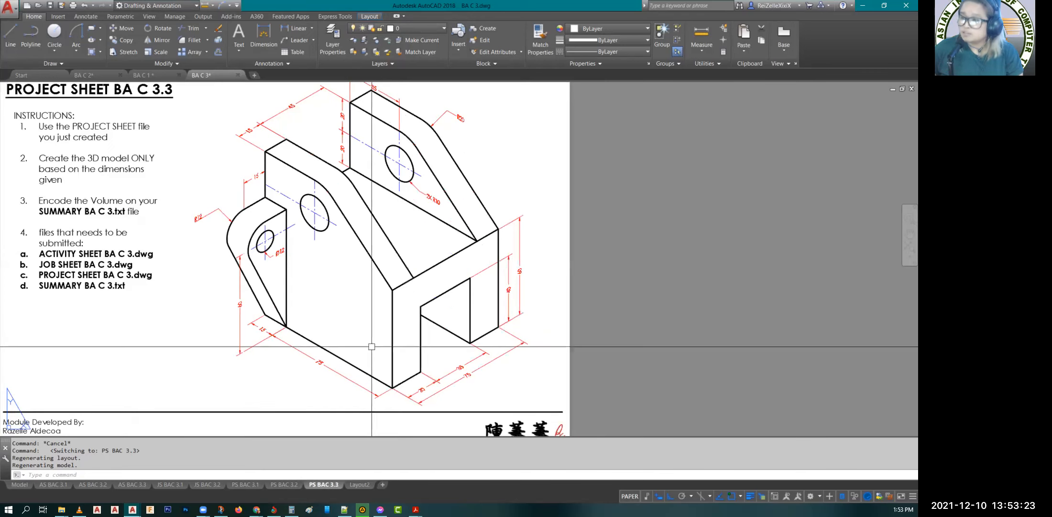
scroll(345, 239, "down", 2)
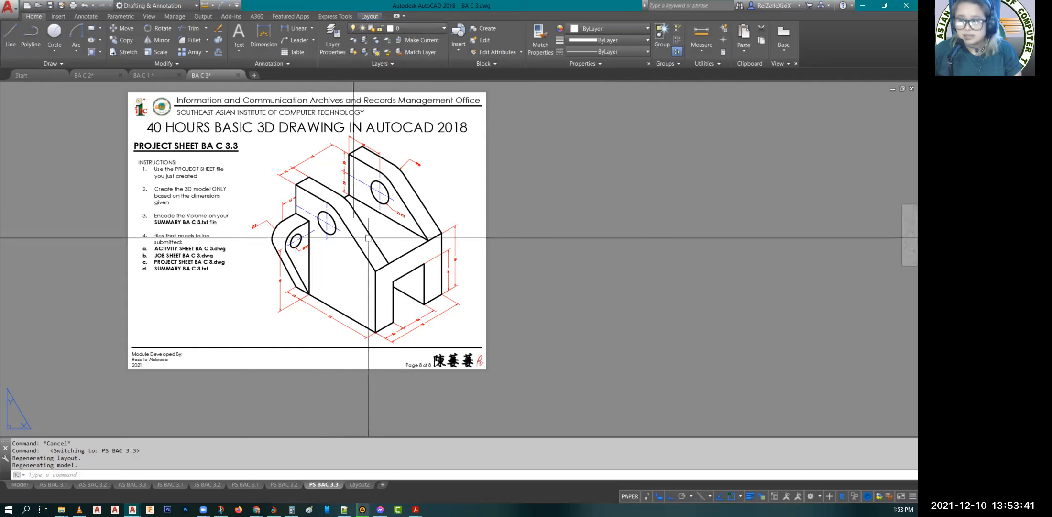
mouse_move(292, 486)
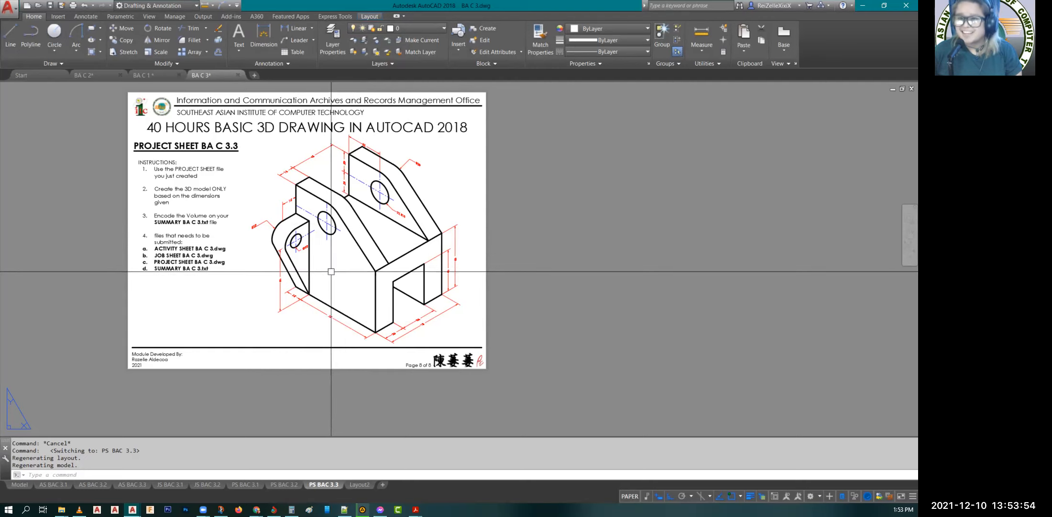
left_click(289, 485)
left_click(247, 484)
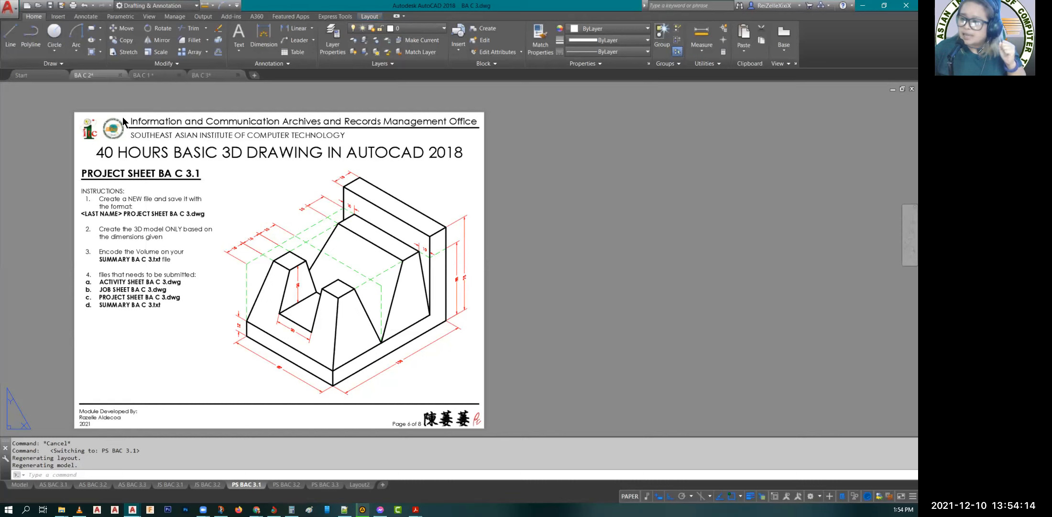
Step: Return to the BA C 2 drawing's model space and bring the row of finished solids into view
left_click(99, 75)
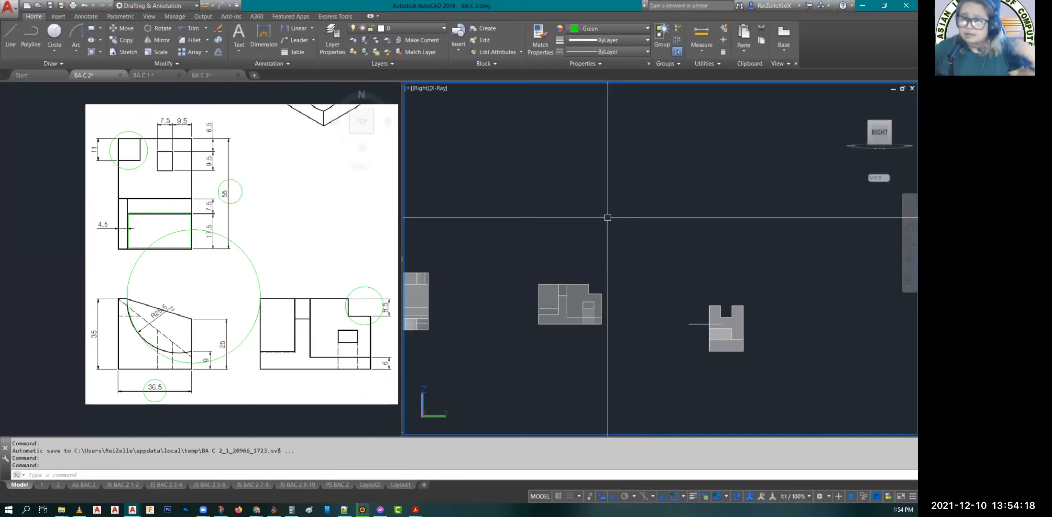
scroll(598, 210, "down", 2)
middle_click_drag(548, 215, 687, 250)
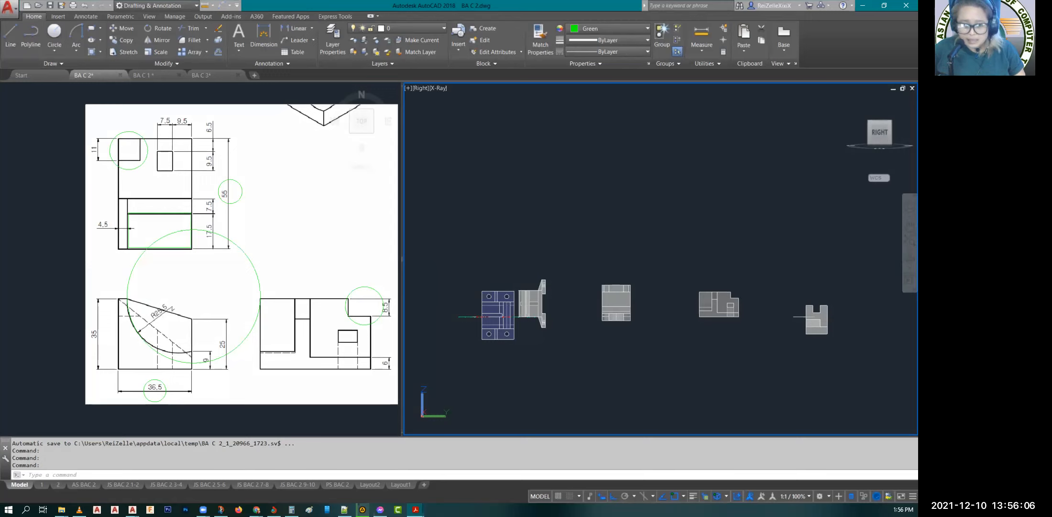
Step: Switch to Snip & Sketch and capture a new snip of the pink dimensioned isometric block
key("alt+Tab")
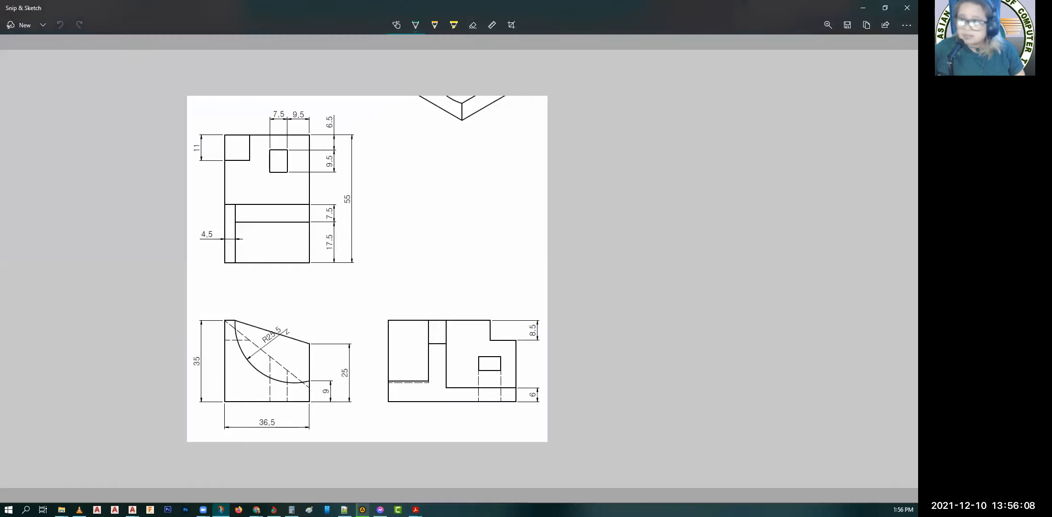
left_click(20, 26)
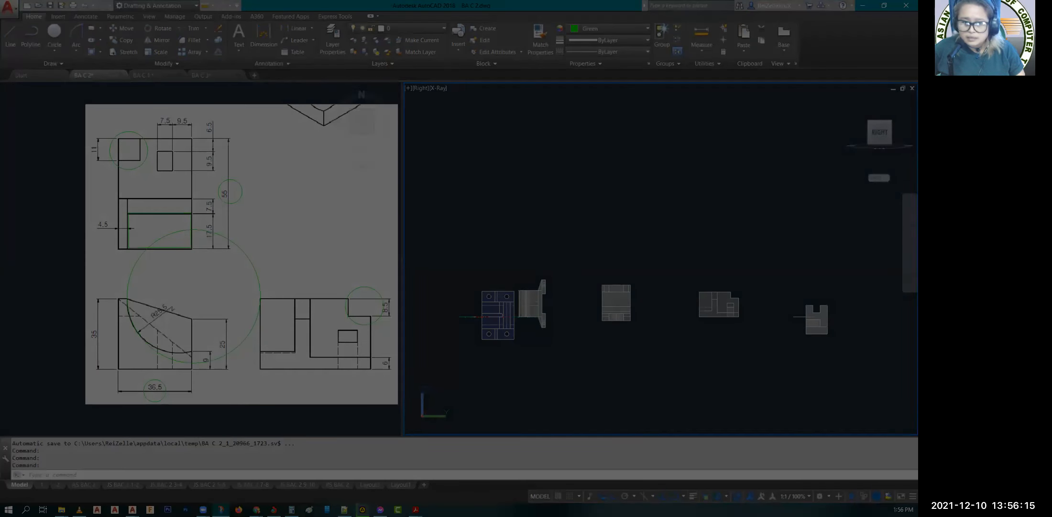
key("Escape")
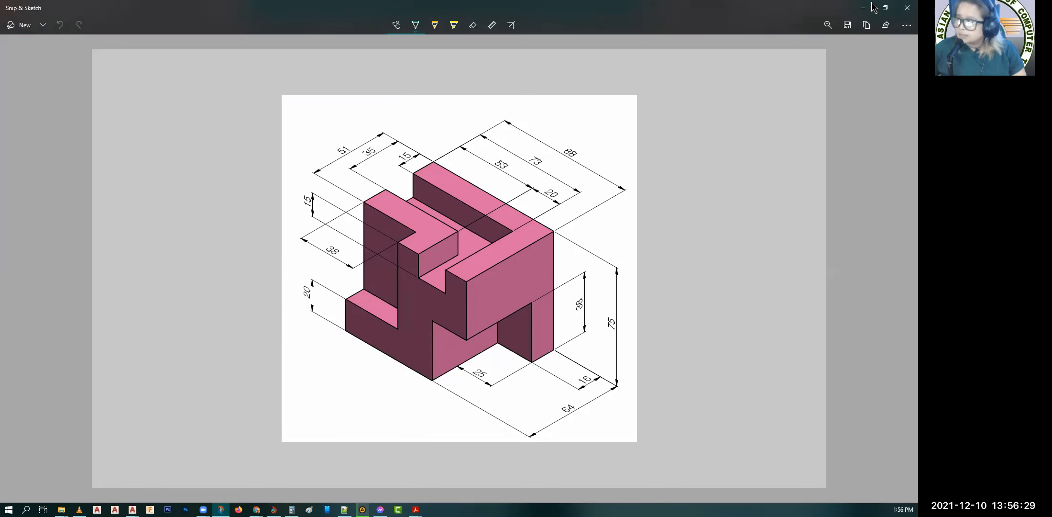
Step: Return to AutoCAD and try to paste the captured isometric block image above the three-view reference
key("alt+Tab")
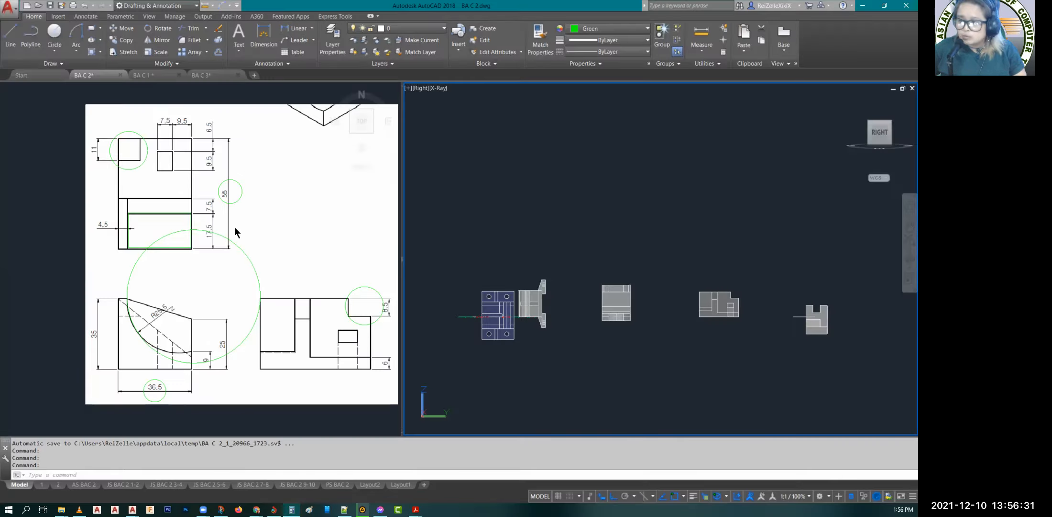
key("ctrl+v")
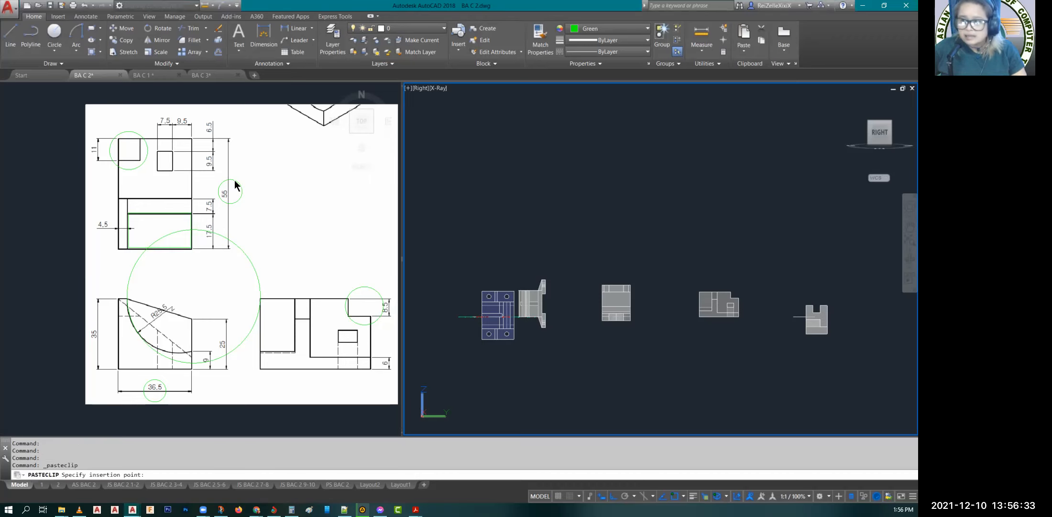
left_click(223, 98)
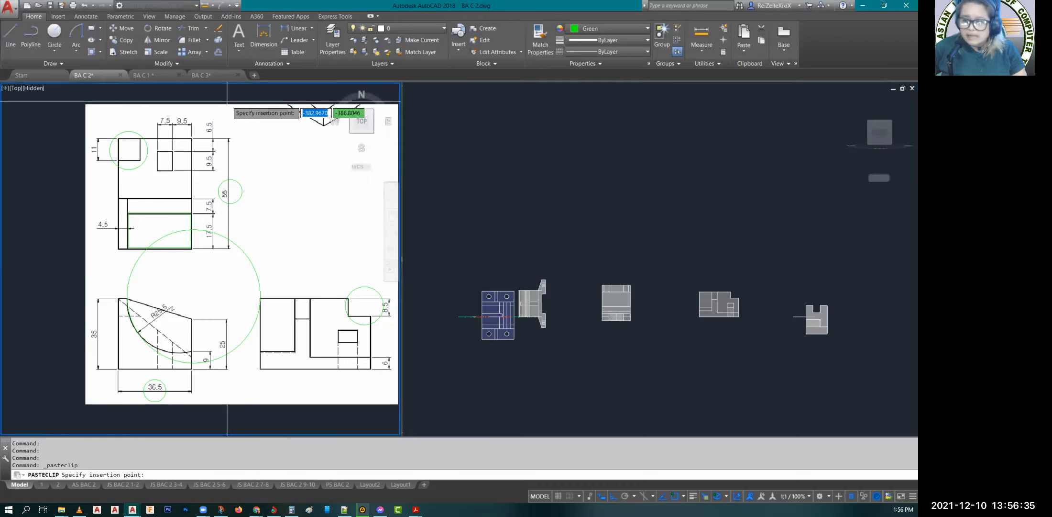
left_click(56, 346)
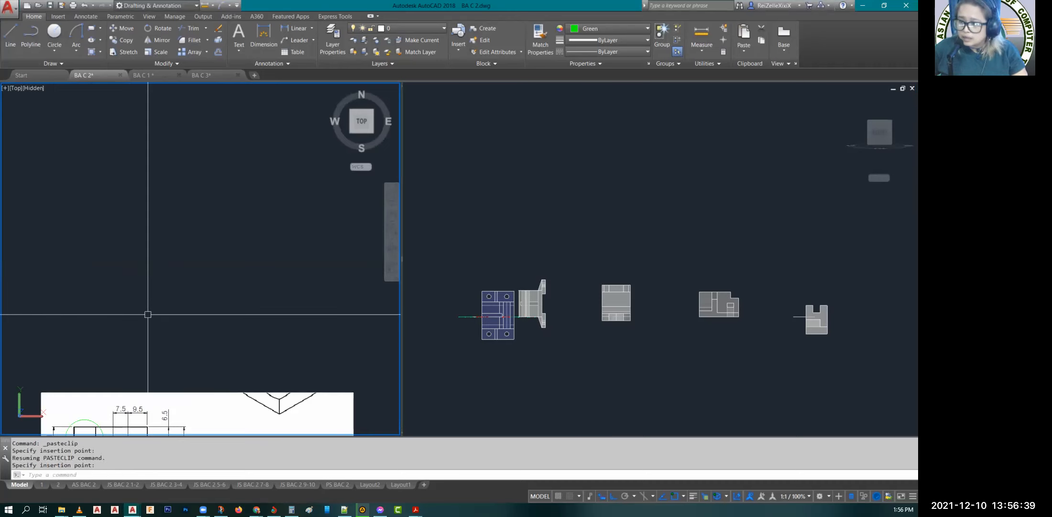
scroll(206, 299, "down", 5)
scroll(197, 343, "up", 5)
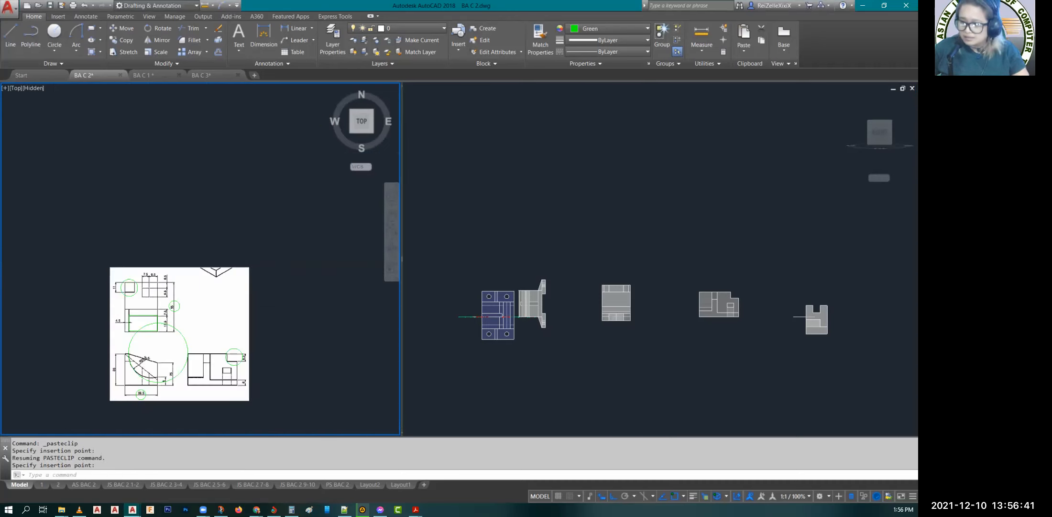
Step: Paste the captured isometric block image beside the three-view reference and fill the reference viewport with it
scroll(197, 343, "up", 2)
key("ctrl+v")
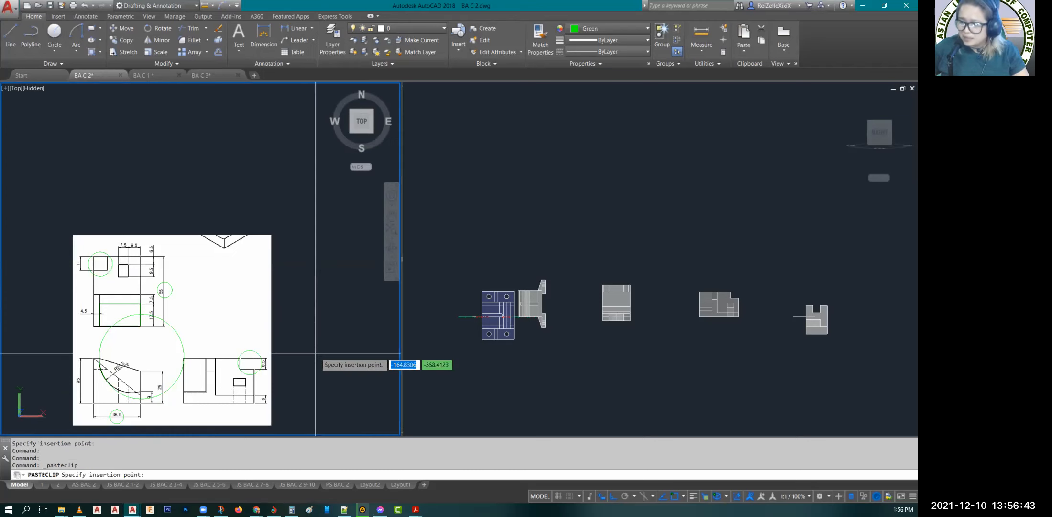
left_click(311, 404)
key("Escape")
middle_click_drag(336, 349, 99, 335)
middle_click_drag(291, 339, 257, 338)
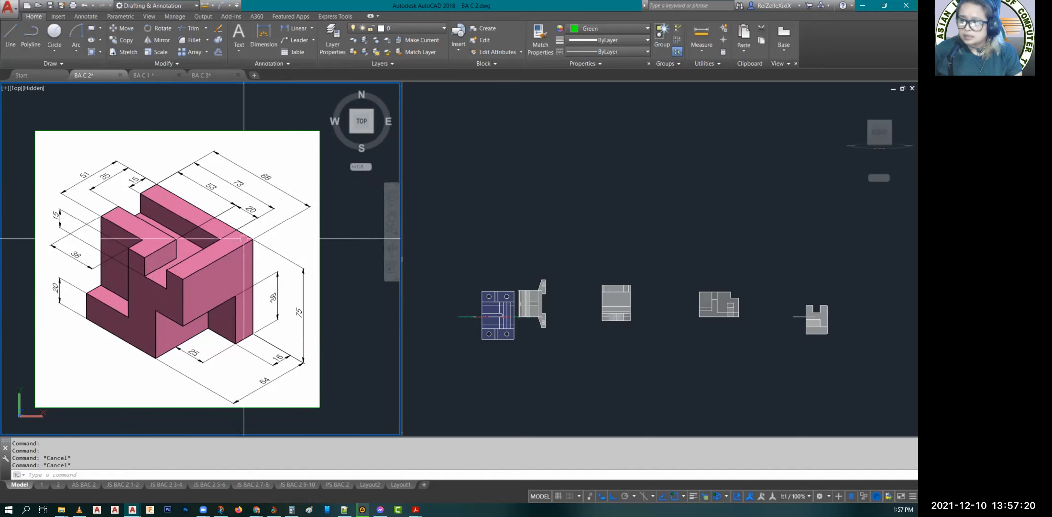
Step: Set the X-Ray modelling viewport to the Top view with north up and find an empty area
left_click(559, 190)
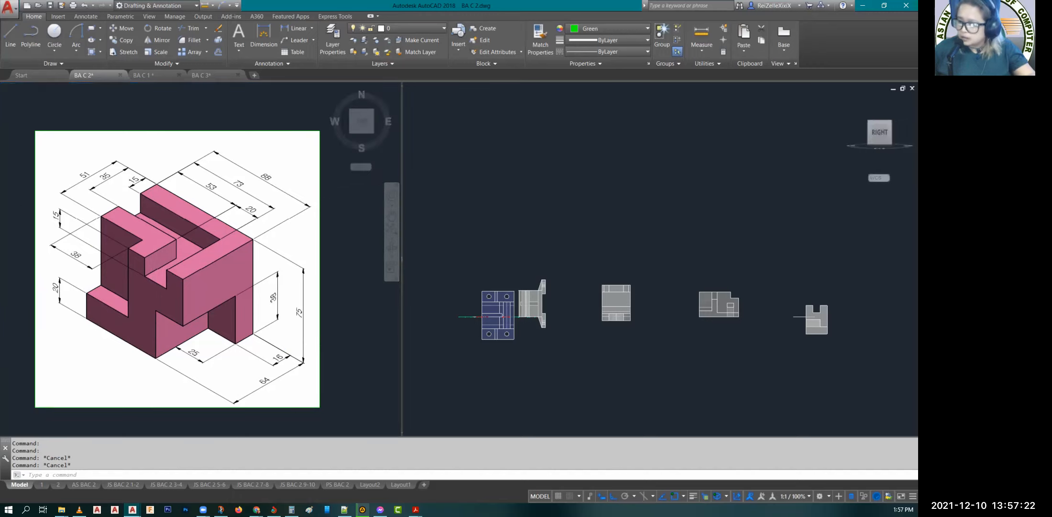
left_click(879, 120)
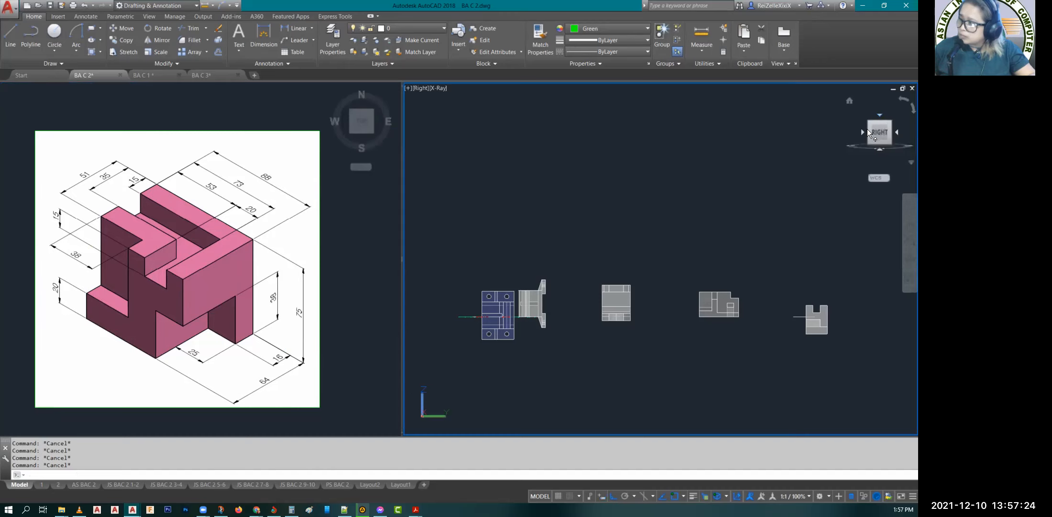
left_click(901, 99)
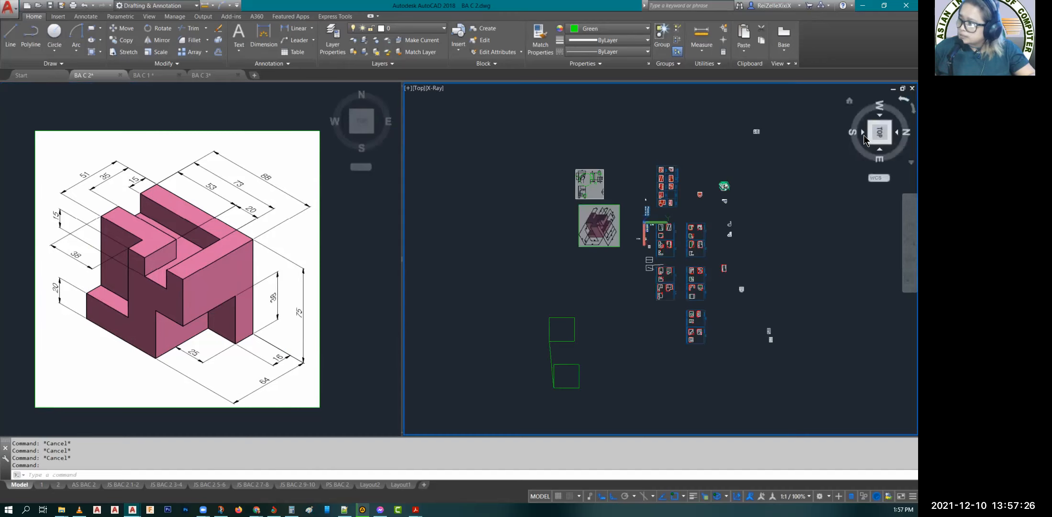
middle_click_drag(771, 305, 614, 296)
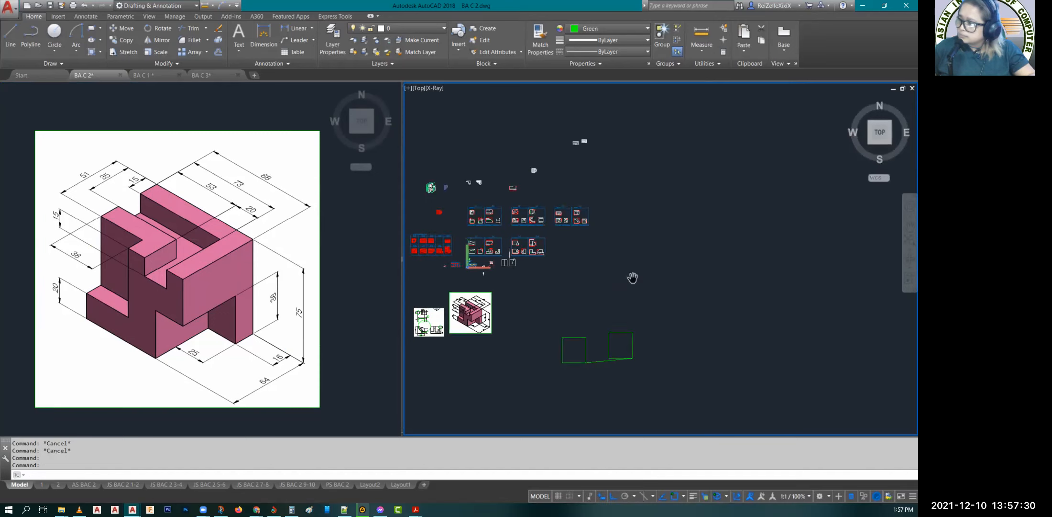
scroll(633, 276, "up", 2)
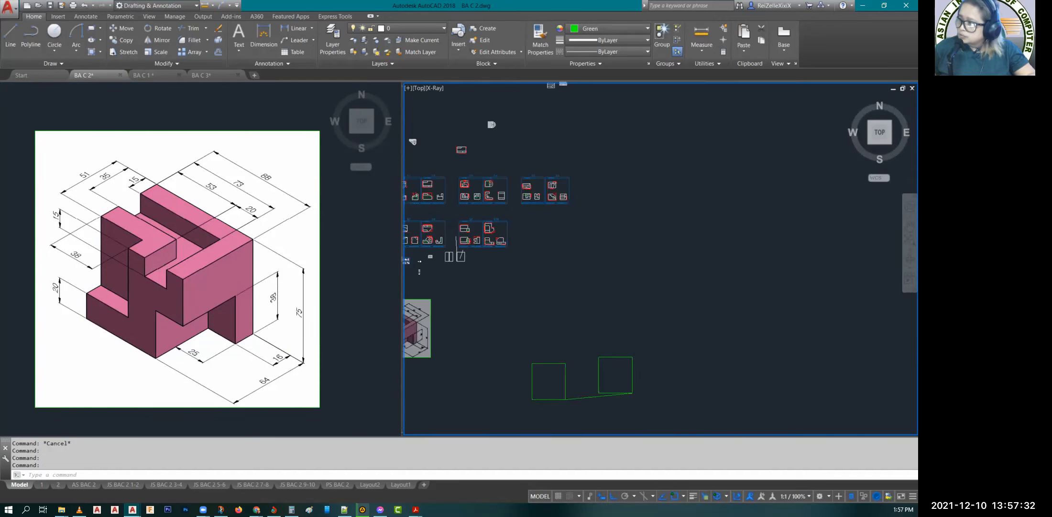
scroll(631, 272, "up", 3)
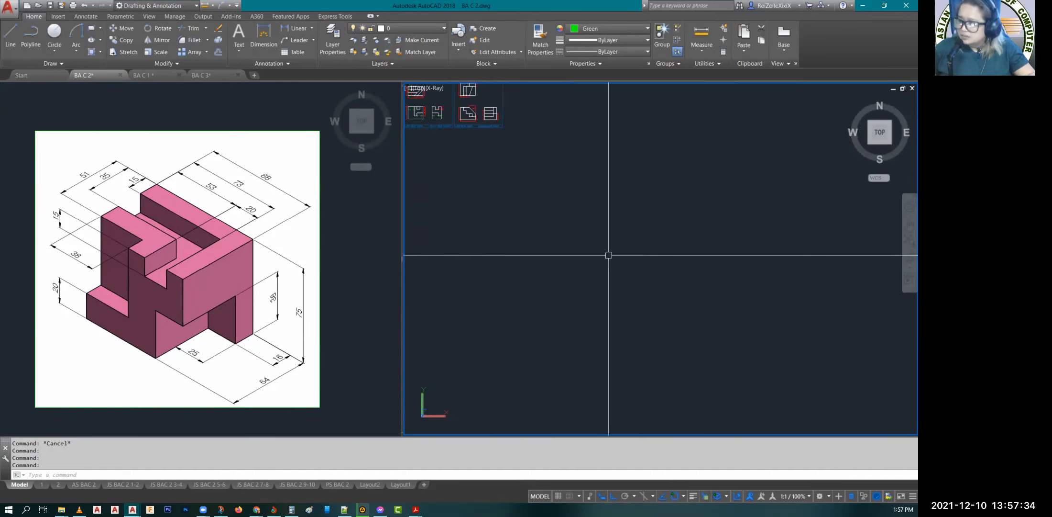
Step: Draw a rectangle with a length of 88 and a width of 64 in the empty area for the block's base
type("REC")
key("Return")
left_click(581, 310)
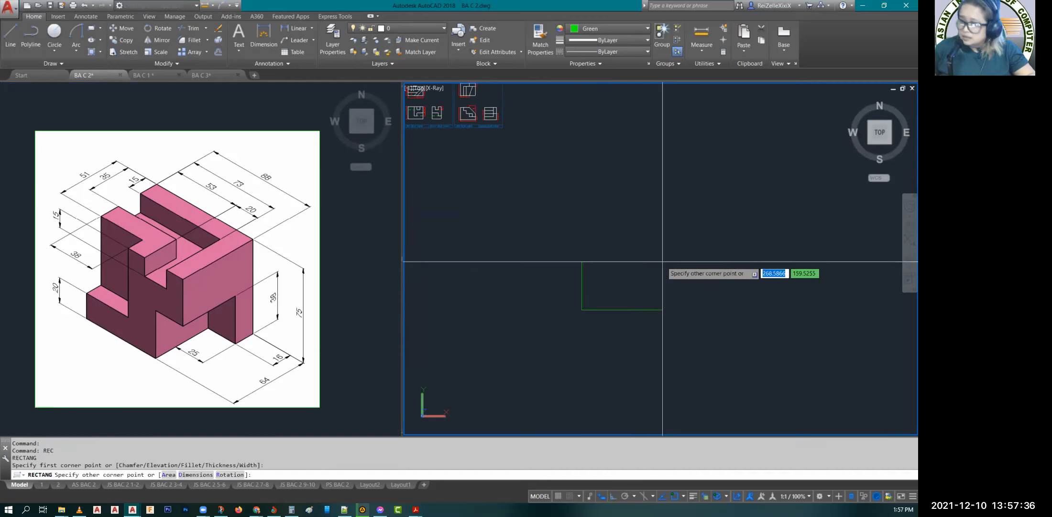
type("D")
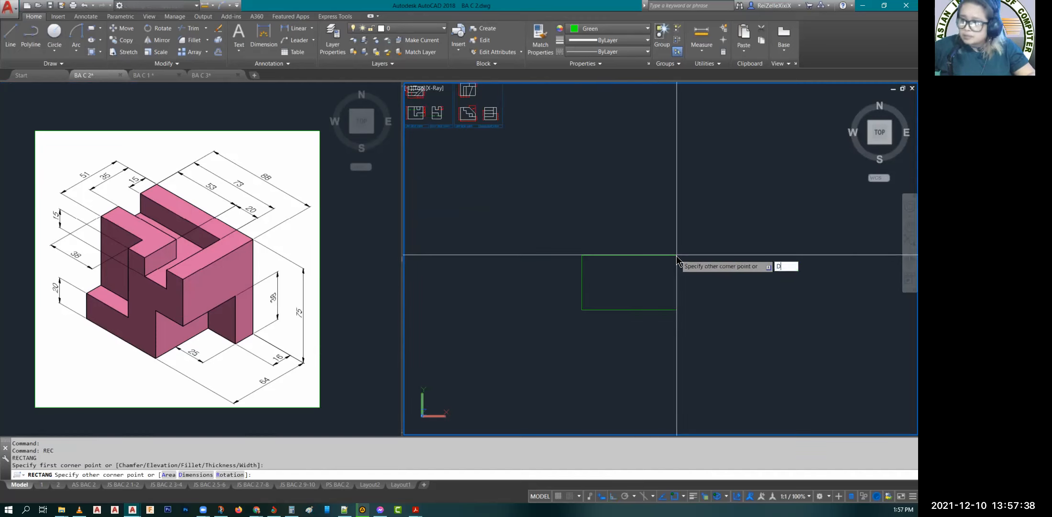
key("Return")
type("88")
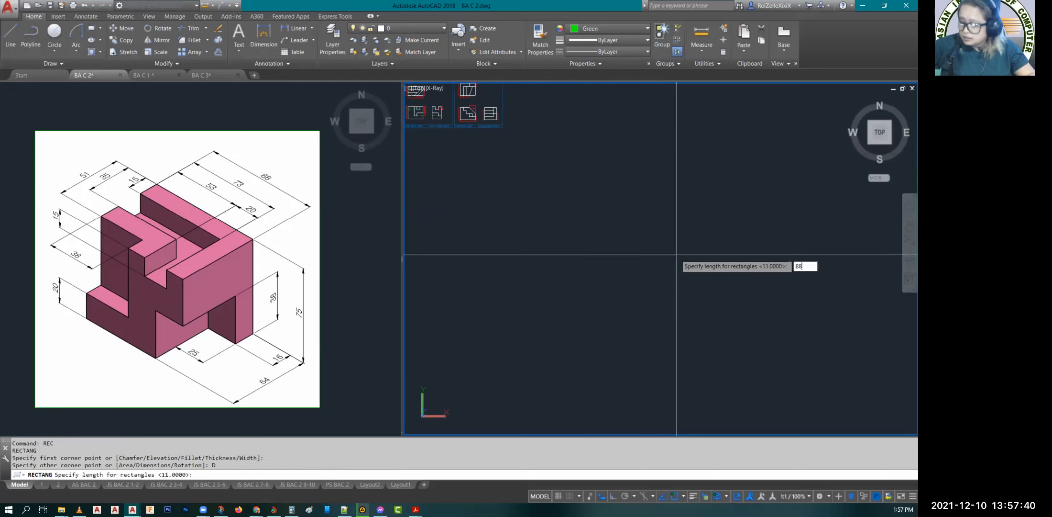
key("Return")
type("64")
key("Return")
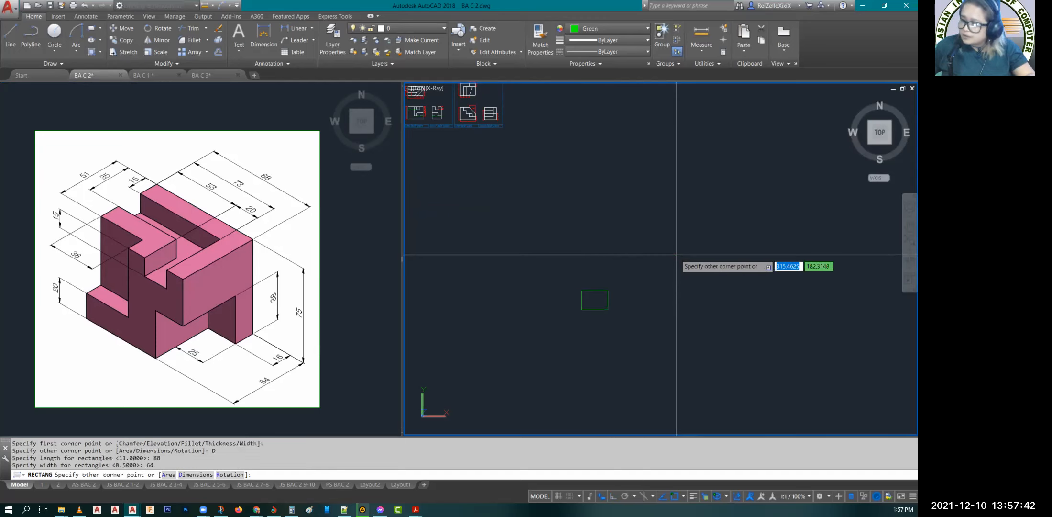
left_click(626, 289)
key("Escape")
key("Escape")
Step: Orbit the modelling viewport to a tilted 3D view of the base rectangle
scroll(593, 321, "up", 6)
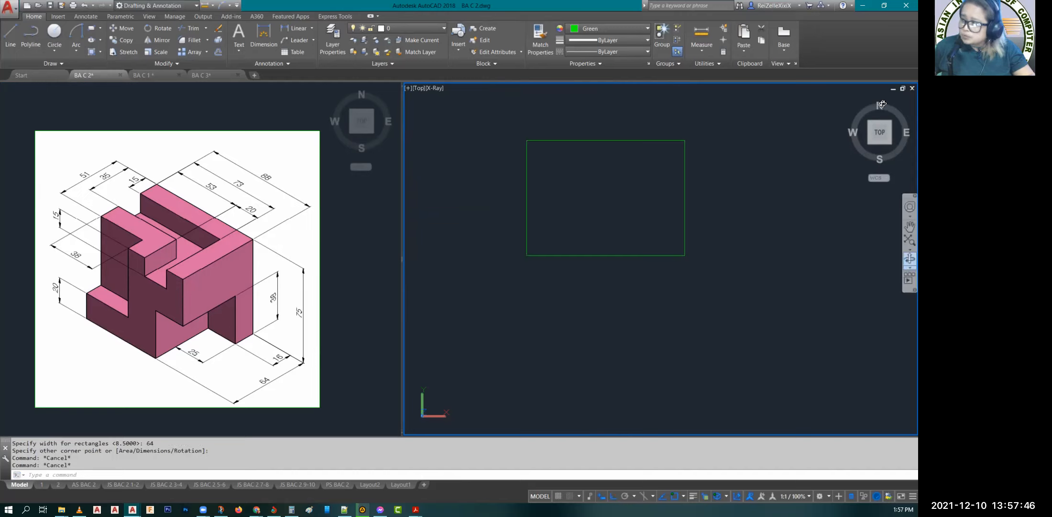
left_click(909, 259)
mouse_move(653, 209)
left_mouse_down()
mouse_move(641, 203)
mouse_move(649, 213)
left_mouse_up()
key("Escape")
key("Escape")
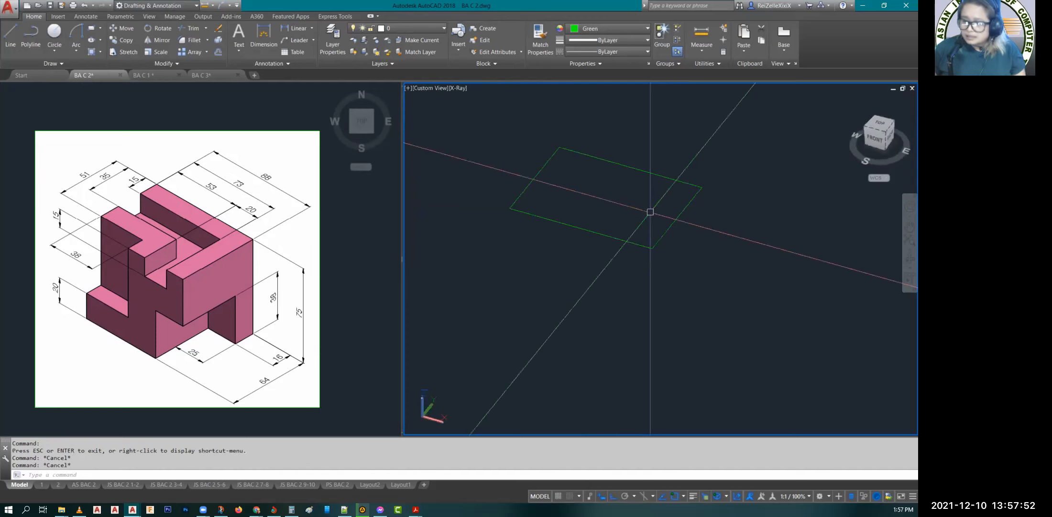
Step: Extrude the 88 by 64 base rectangle to a height of 75 to form the solid block
type("EXTRU")
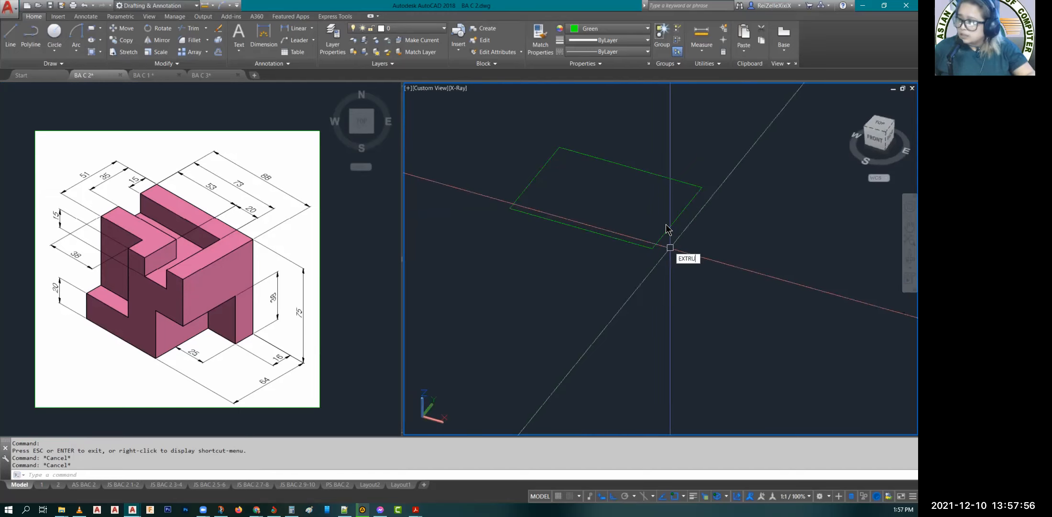
type("DE")
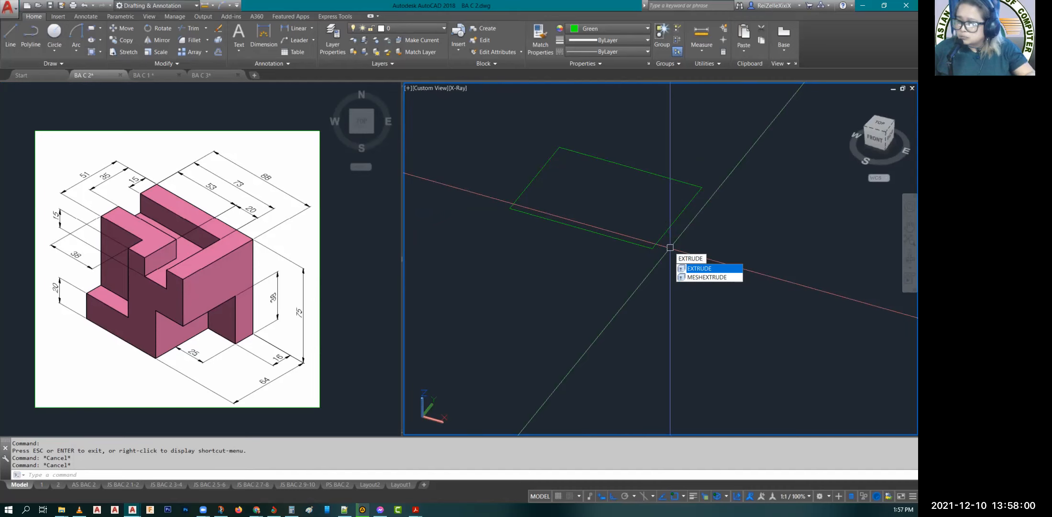
key("Return")
left_click(675, 222)
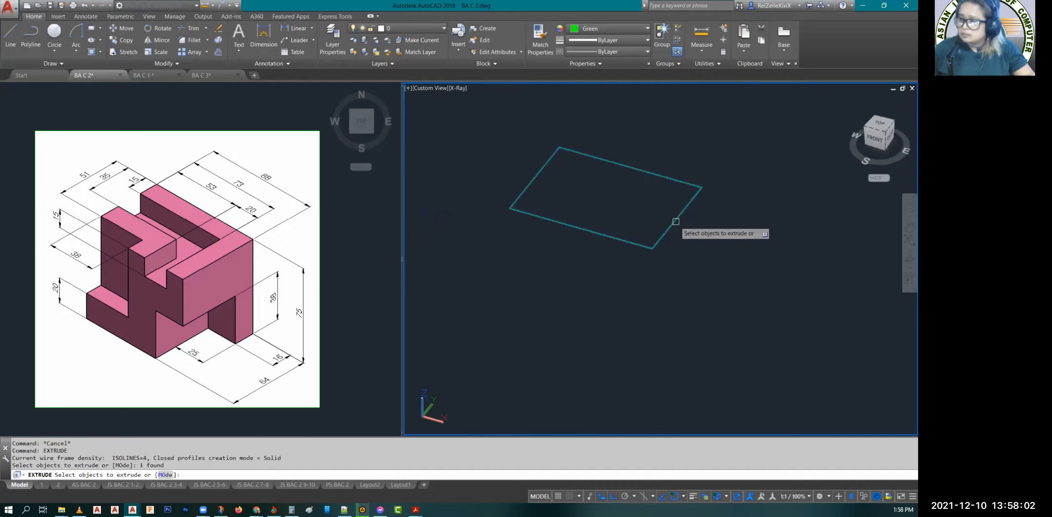
key("Return")
type("7")
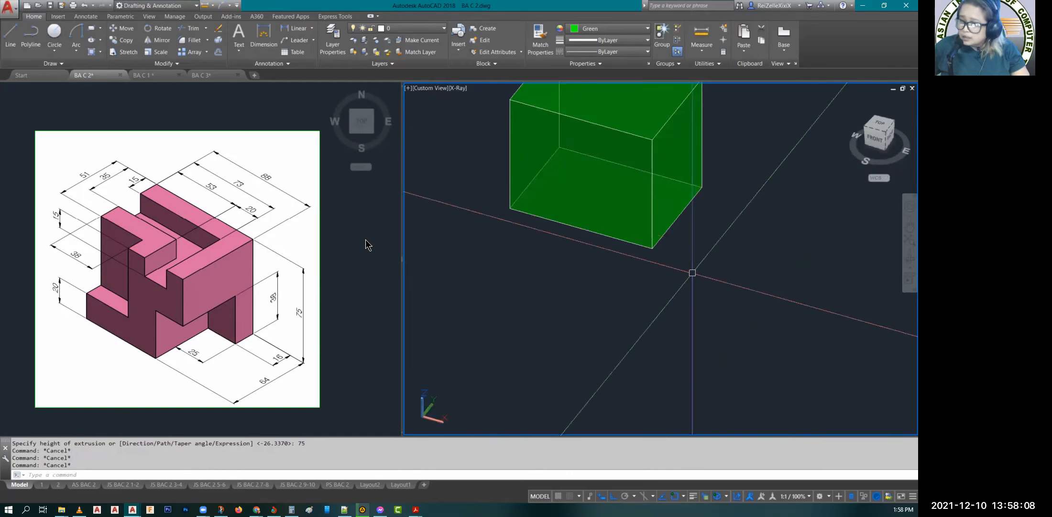
middle_click_drag(571, 262, 570, 359)
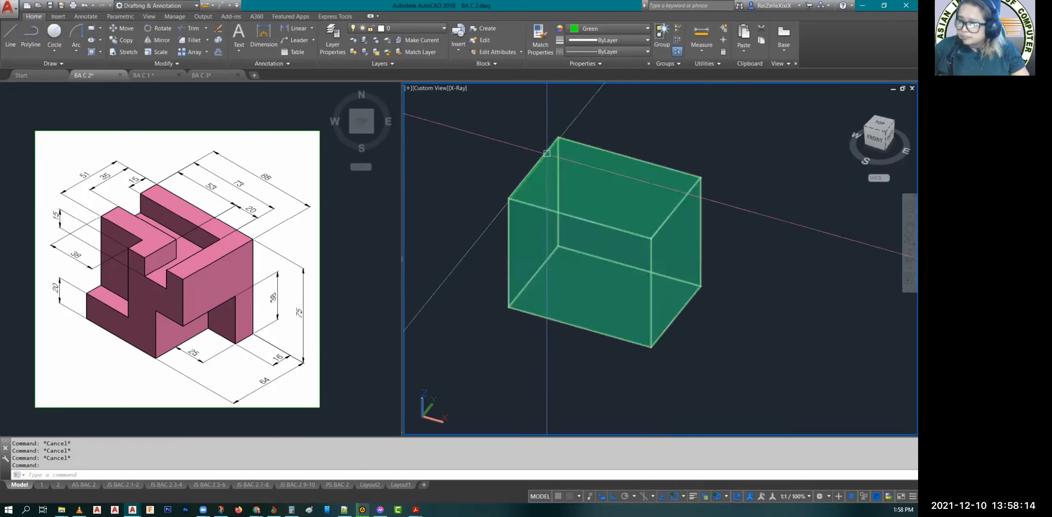
scroll(574, 110, "up", 2)
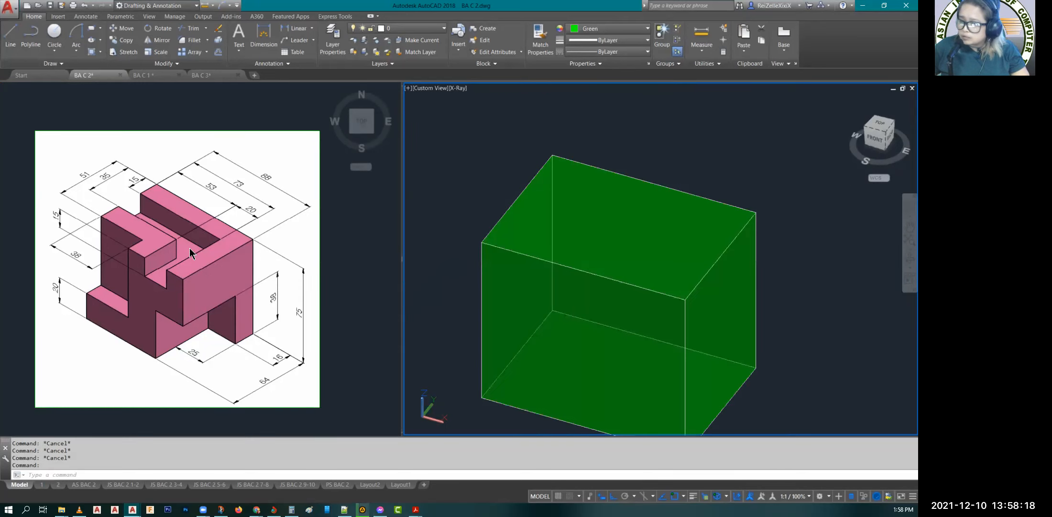
key("Escape")
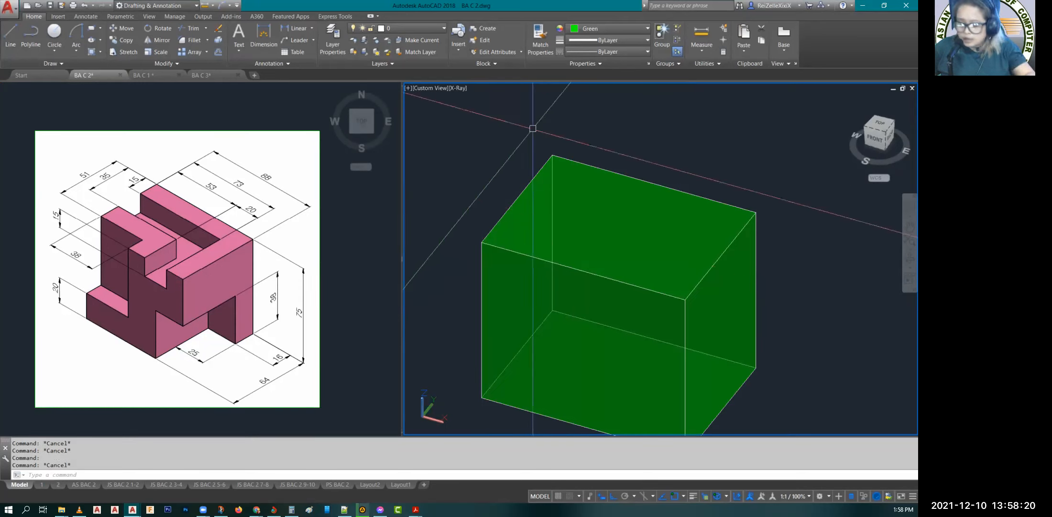
Step: Start a line at the block's upper back-left corner and run it 15 toward the front along the short top edge
type("L")
key("Return")
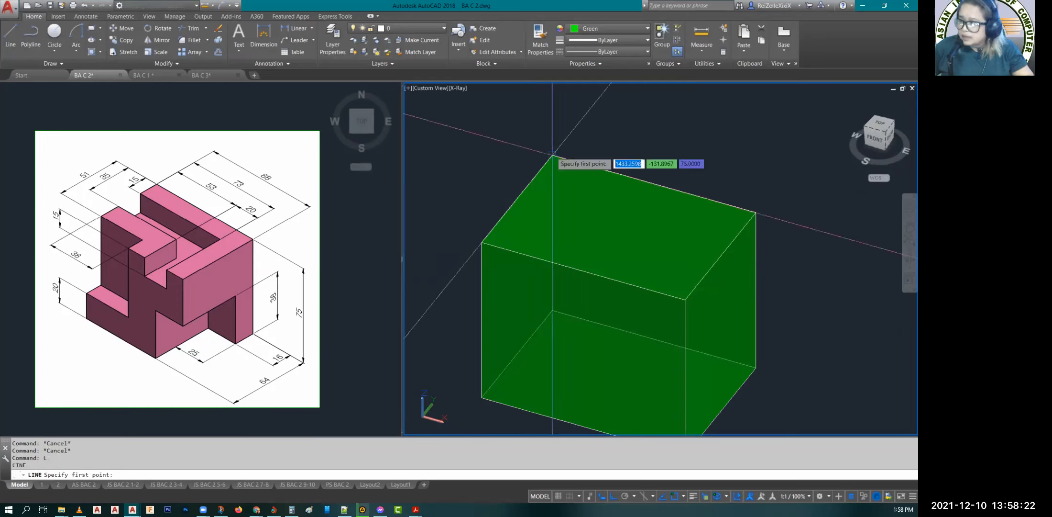
left_click(552, 154)
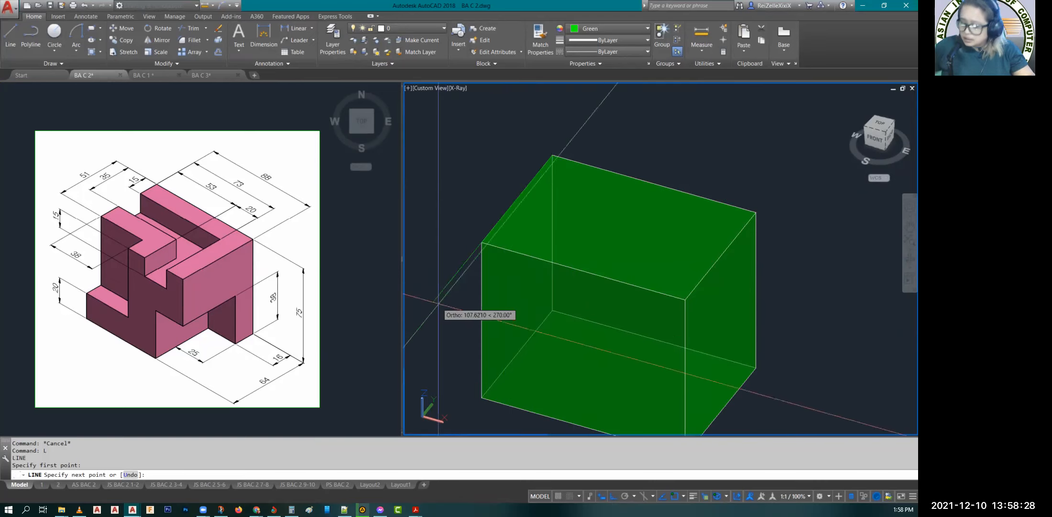
type("15")
key("Return")
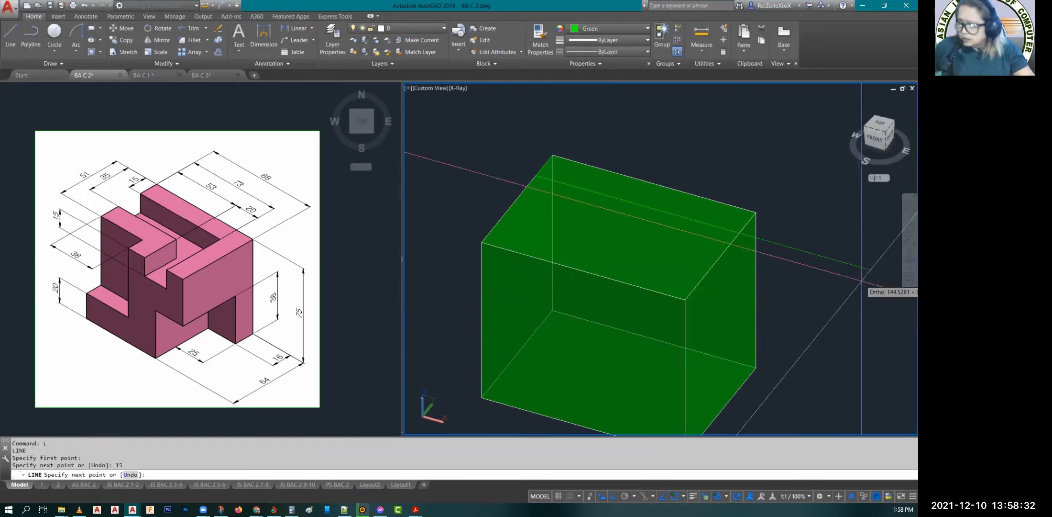
Step: Continue the line 73 parallel to the back top edge, then about 173 toward the front past the block, and finish it
type("74")
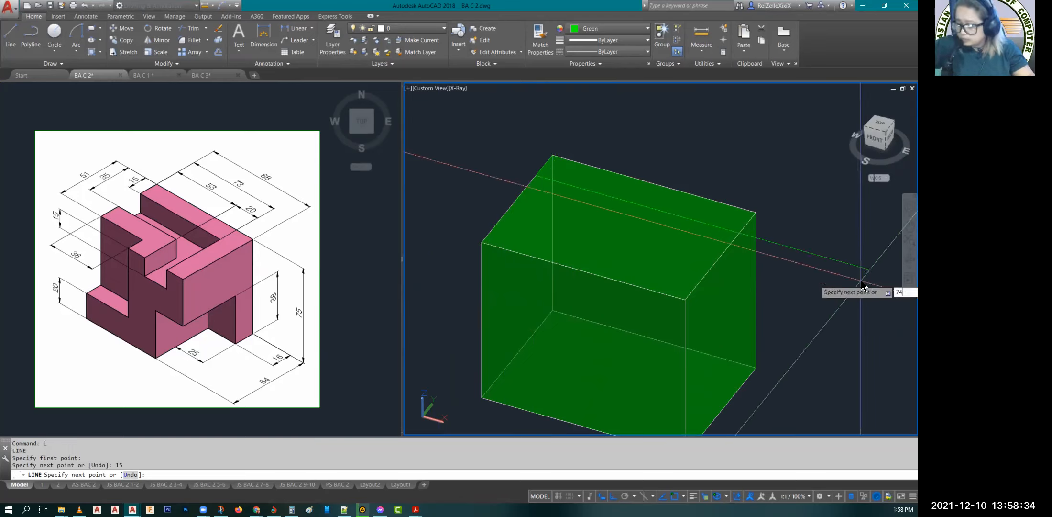
key("BackSpace")
type("3")
key("Return")
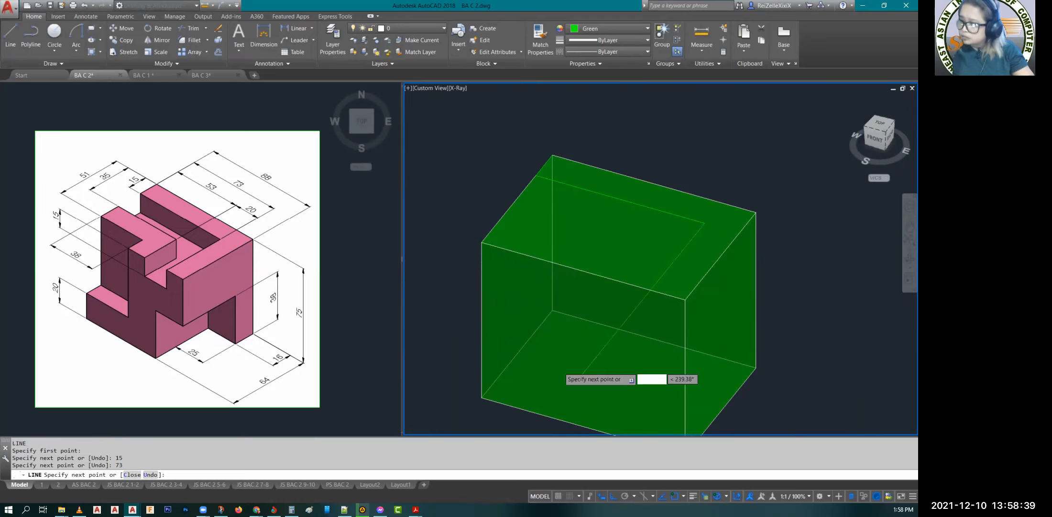
scroll(557, 369, "down", 2)
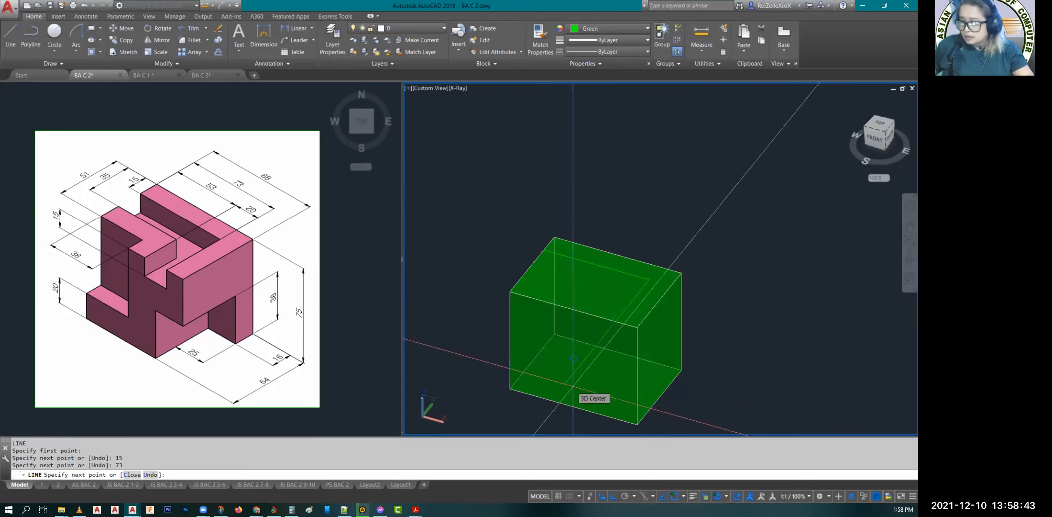
scroll(573, 388, "up", 3)
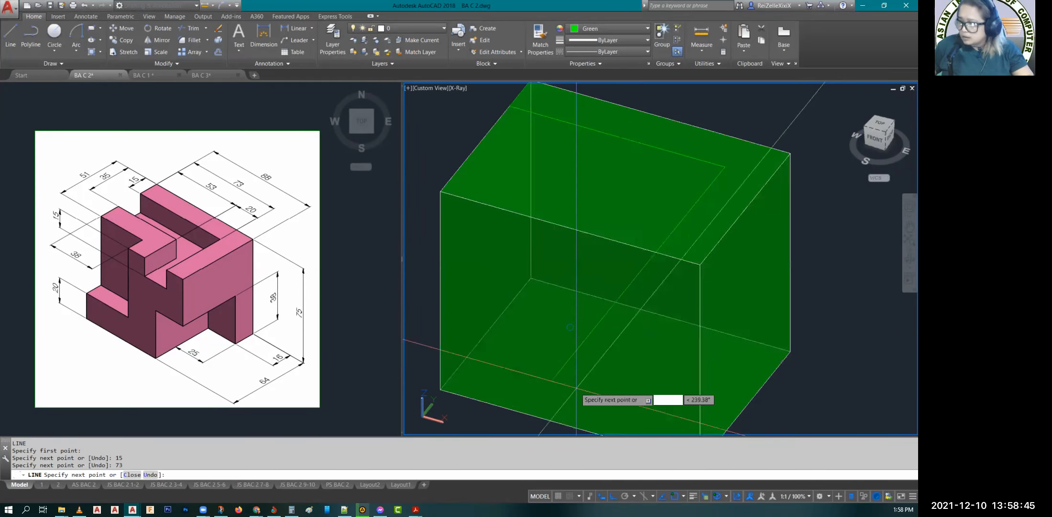
scroll(603, 377, "down", 3)
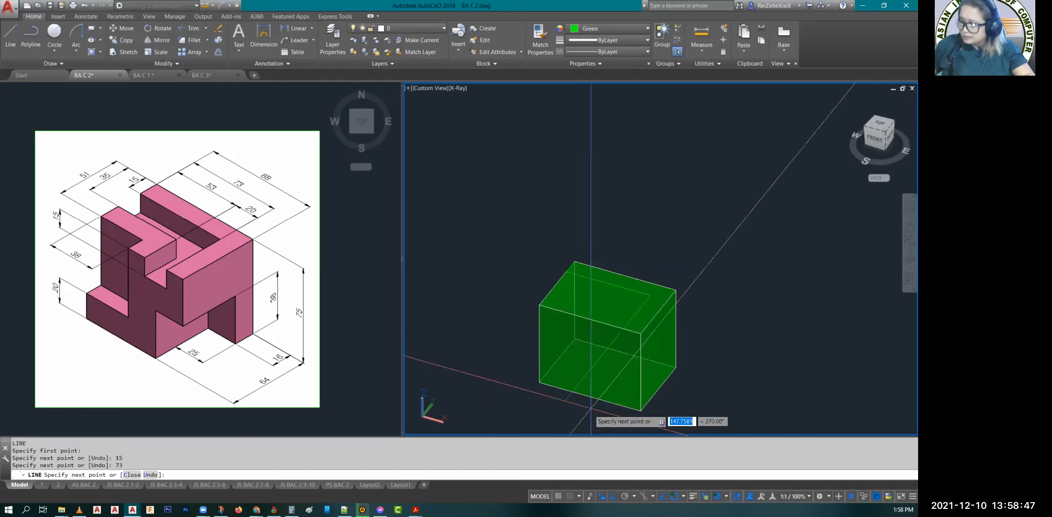
key("Escape")
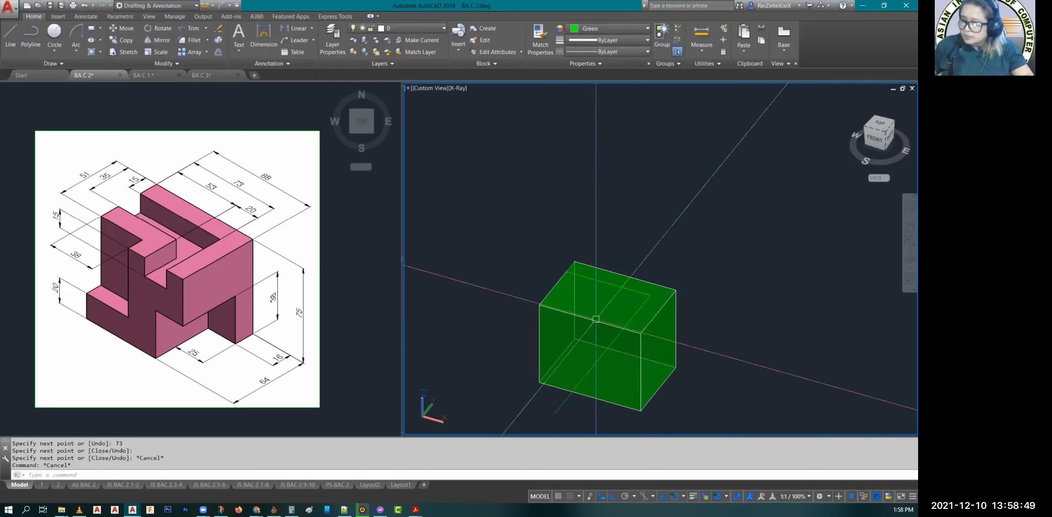
key("Escape")
Step: Orbit the modelling viewport to a tilted view that shows the block's top and the long line extending past its front
scroll(598, 316, "up", 3)
scroll(681, 268, "up", 3)
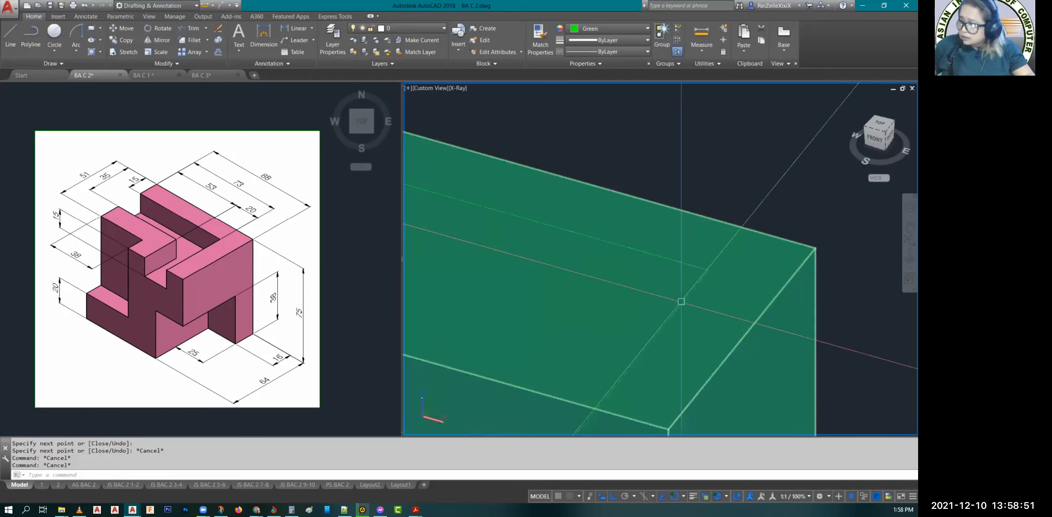
scroll(624, 374, "down", 5)
scroll(624, 374, "down", 2)
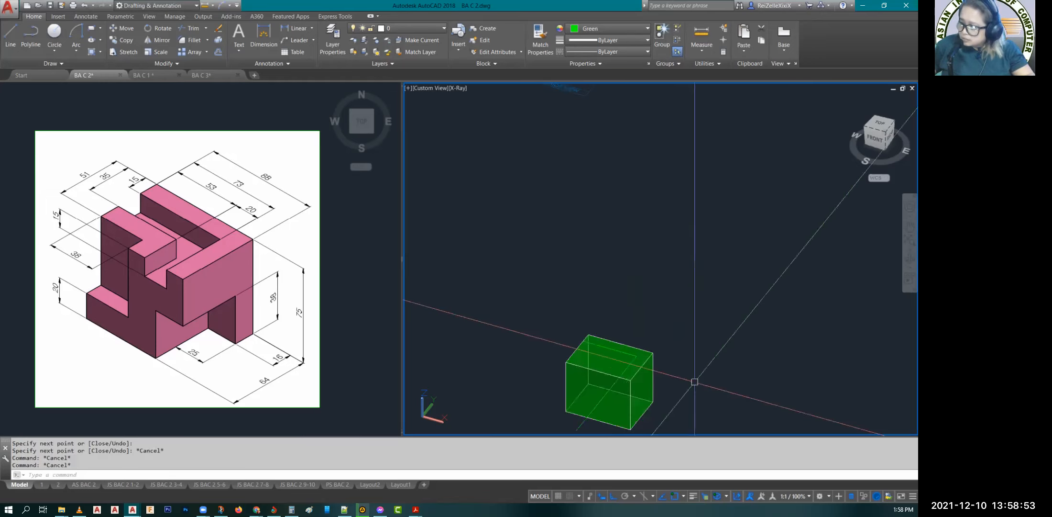
middle_click_drag(694, 382, 623, 368)
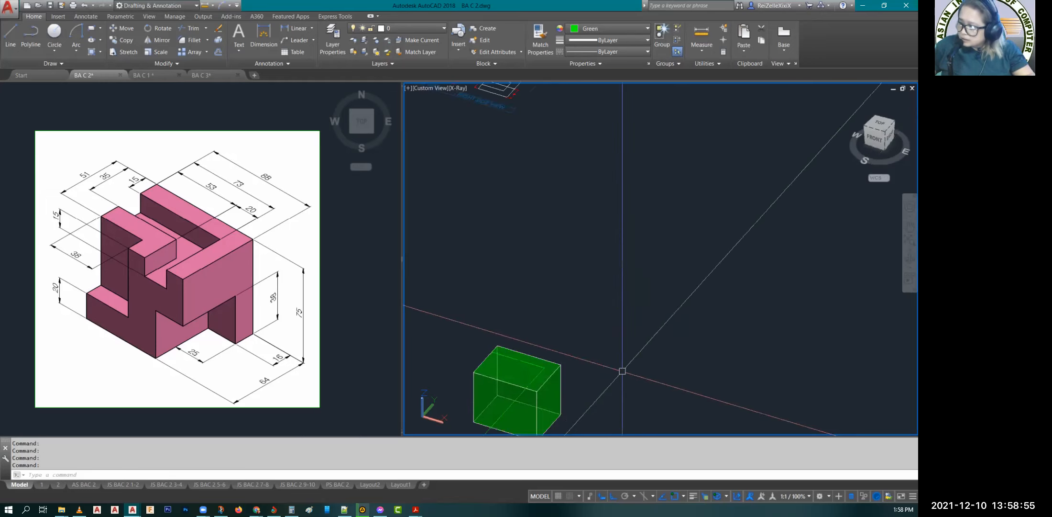
middle_click_drag(794, 374, 667, 388, "shift")
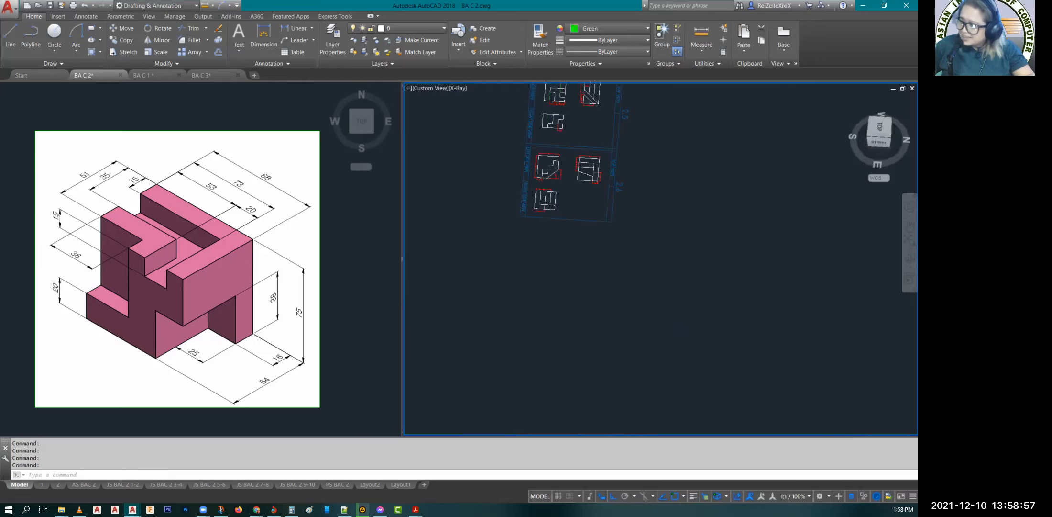
scroll(578, 346, "down", 6)
scroll(578, 347, "up", 2)
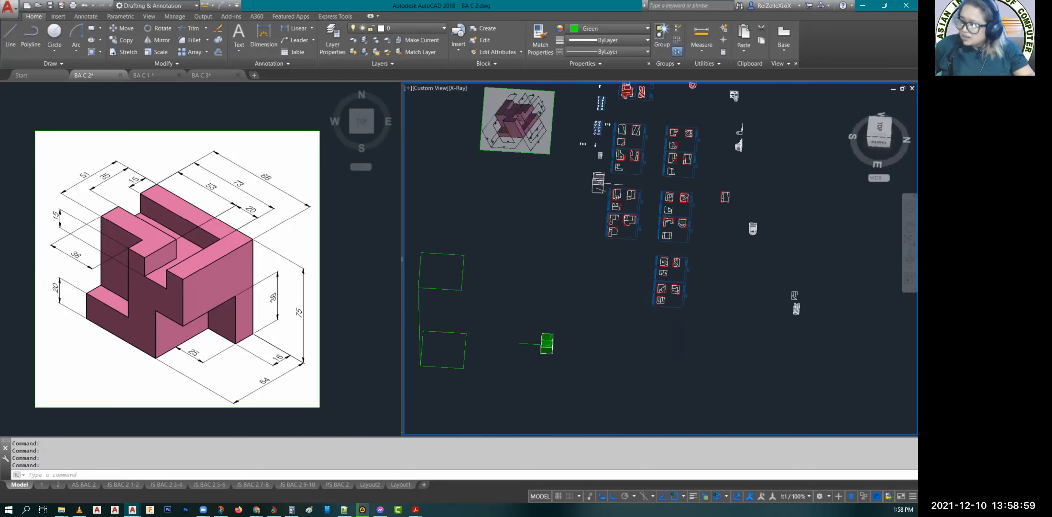
scroll(540, 344, "up", 10)
middle_click_drag(626, 378, 579, 419, "shift")
left_click(543, 365)
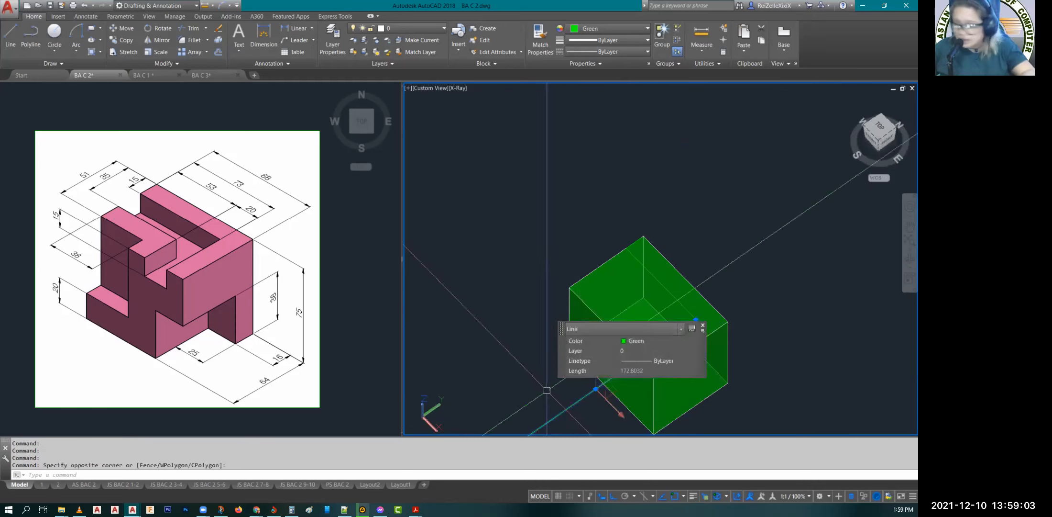
type("O")
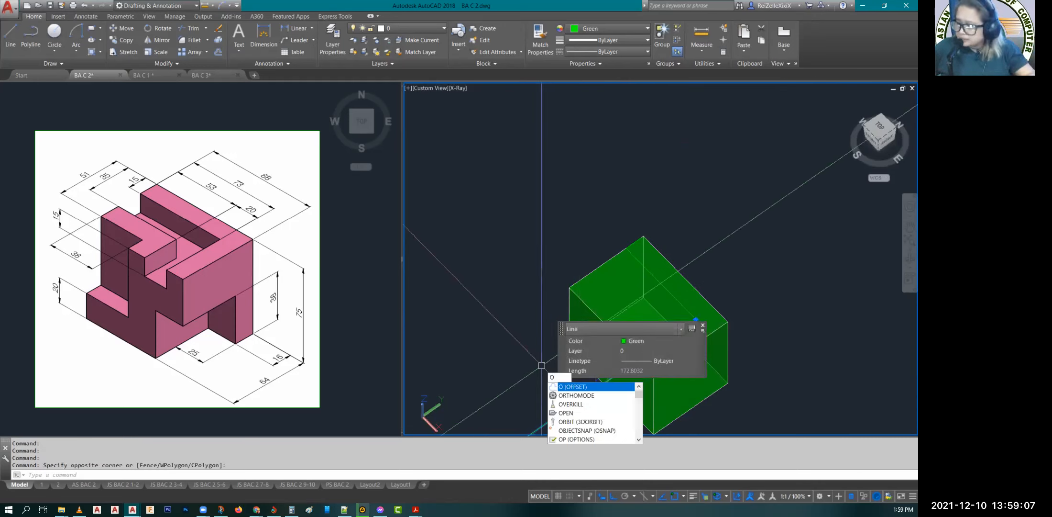
key("Return")
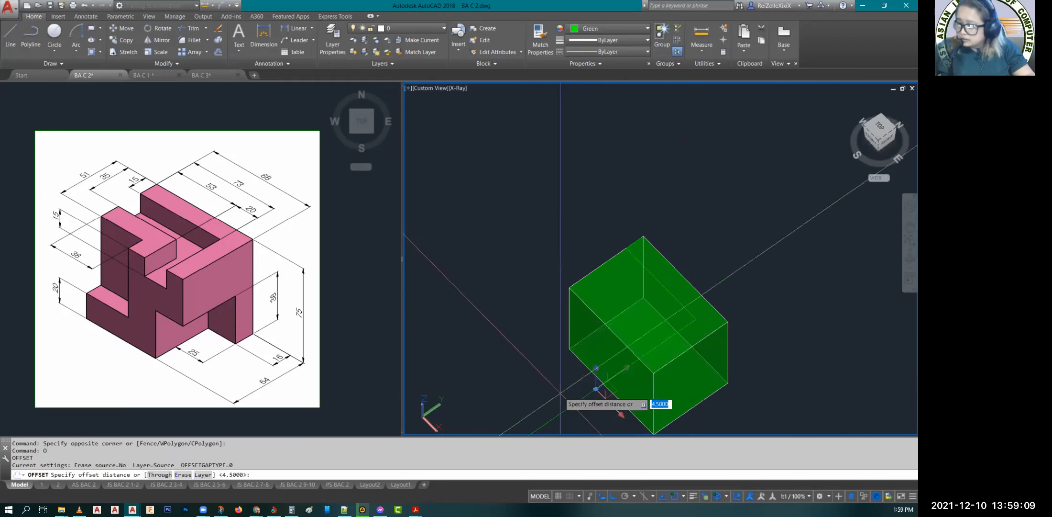
type("20")
key("Return")
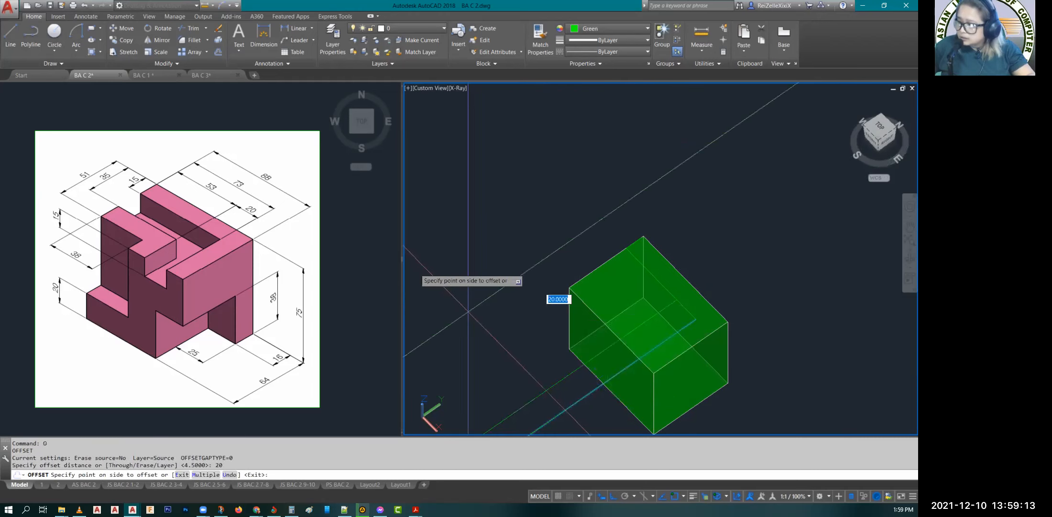
key("Escape")
key("Escape")
key("Escape")
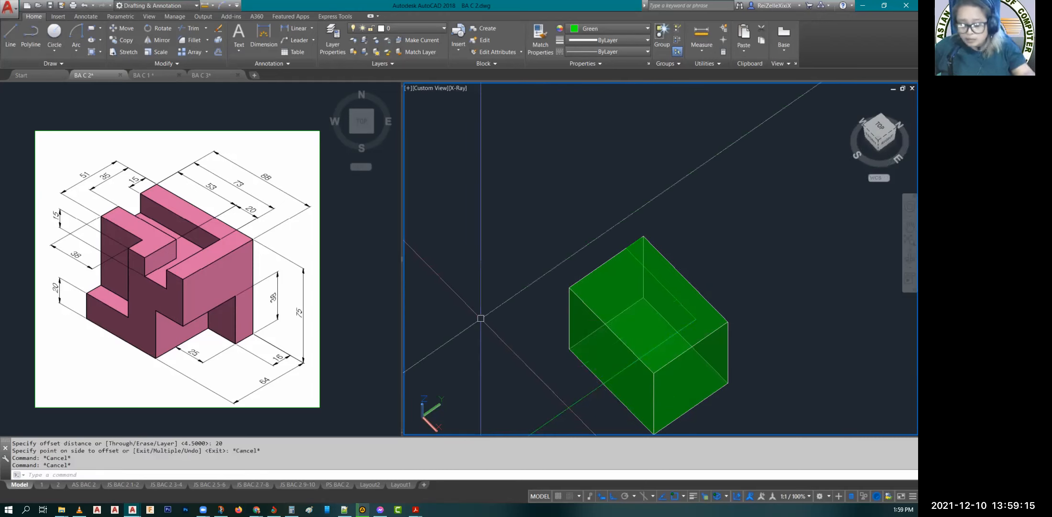
Step: Offset the long line that extends past the block by 20 toward the block's west end, using the Through option
type("o")
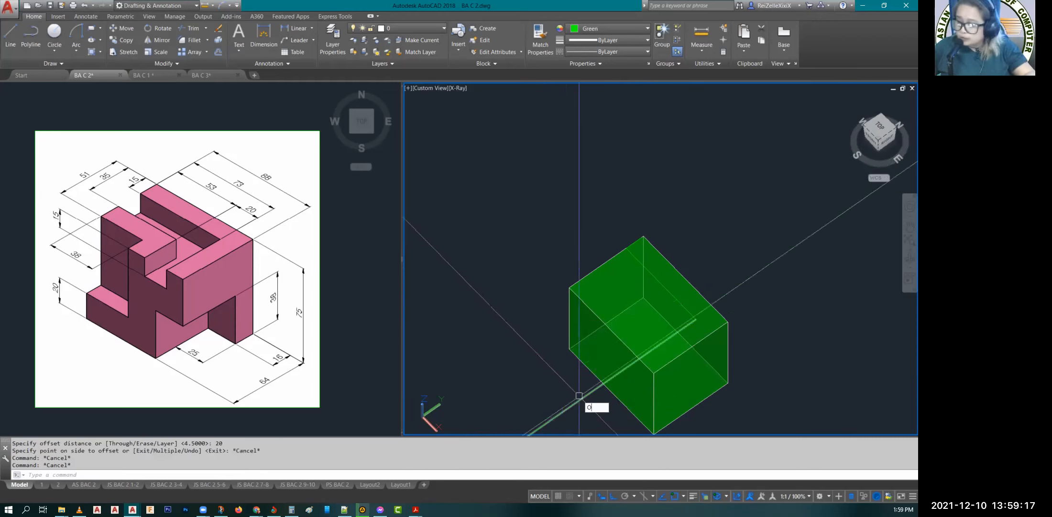
key("Return")
type("t")
key("Return")
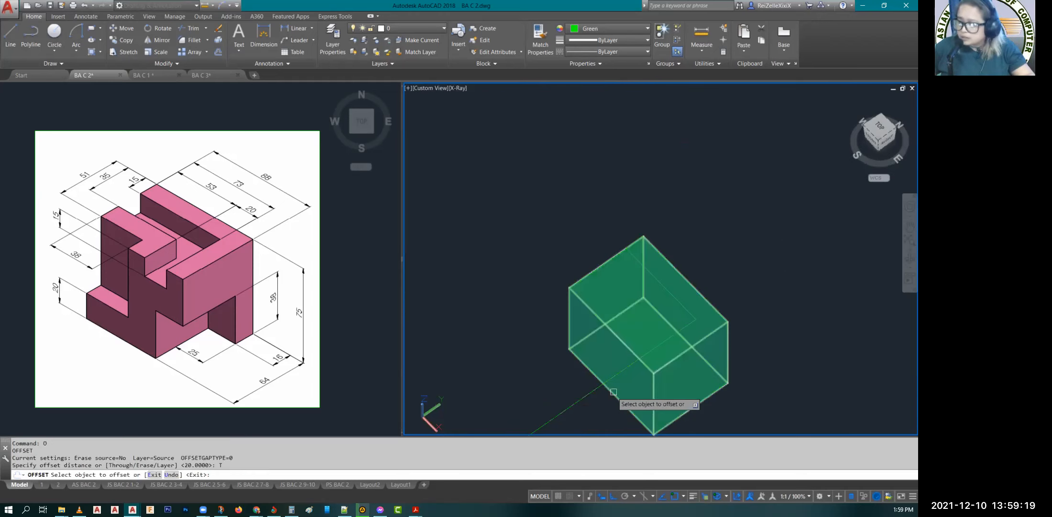
left_click(552, 381)
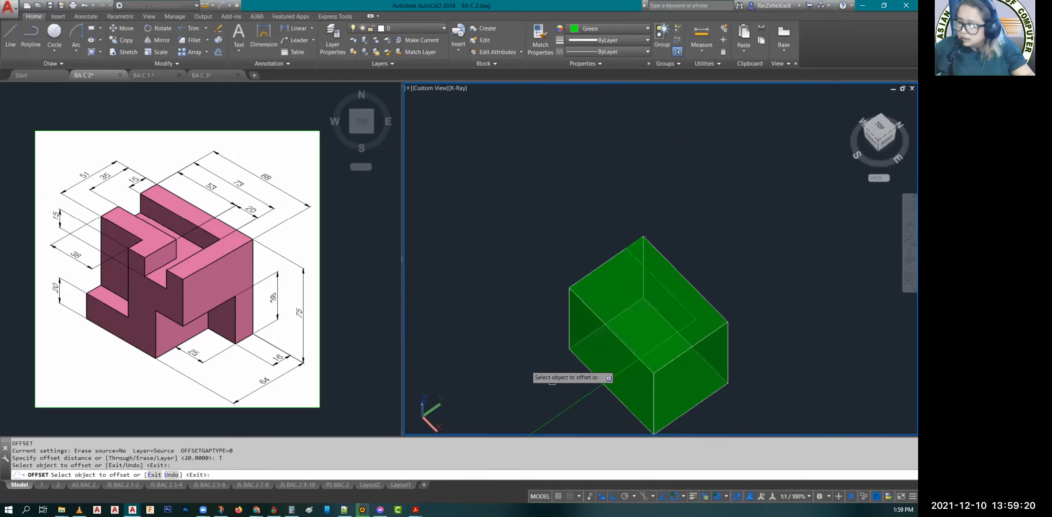
left_click(577, 405)
type("2")
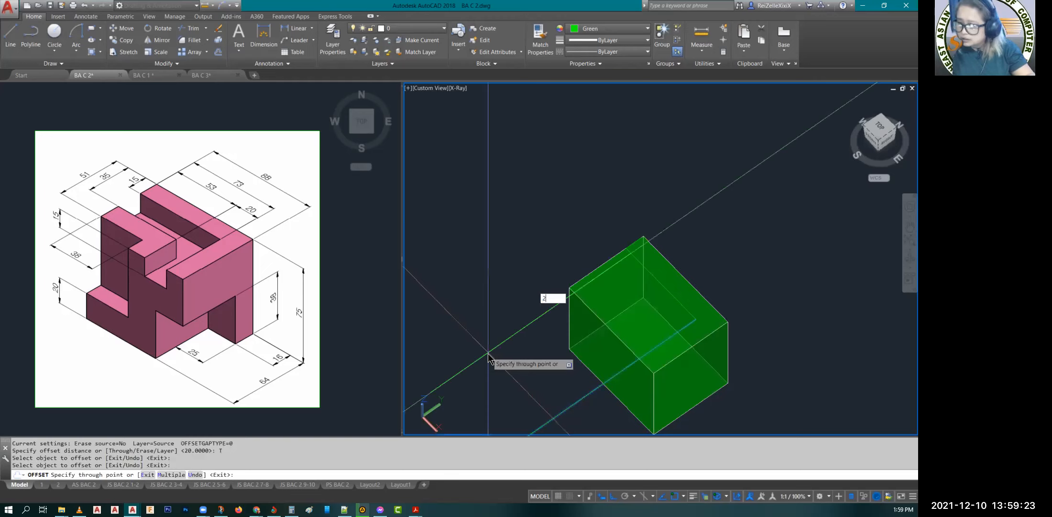
type("0")
key("Return")
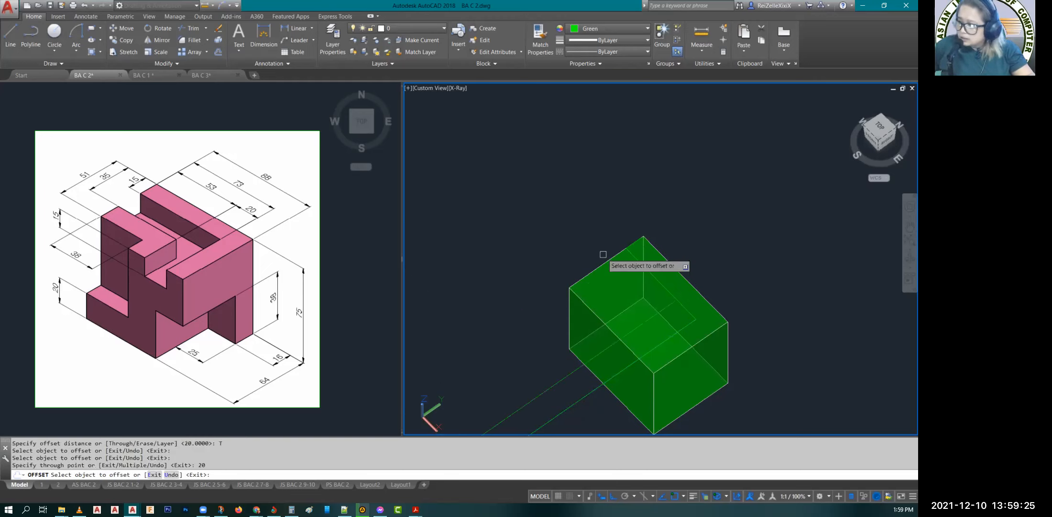
Step: Offset the 73 line on the block's top face by 20 toward the front and end the Offset command
left_click(656, 285)
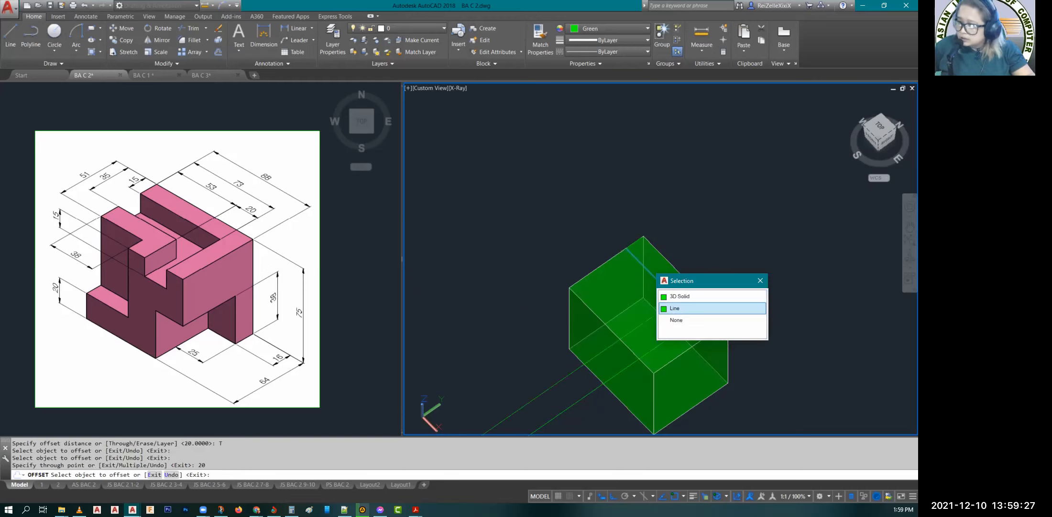
left_click(677, 306)
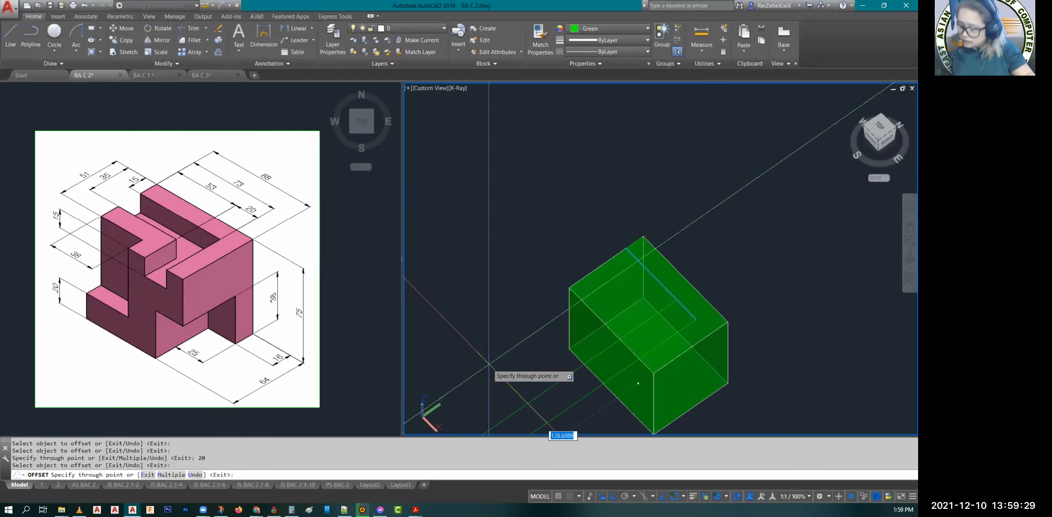
type("20")
key("Return")
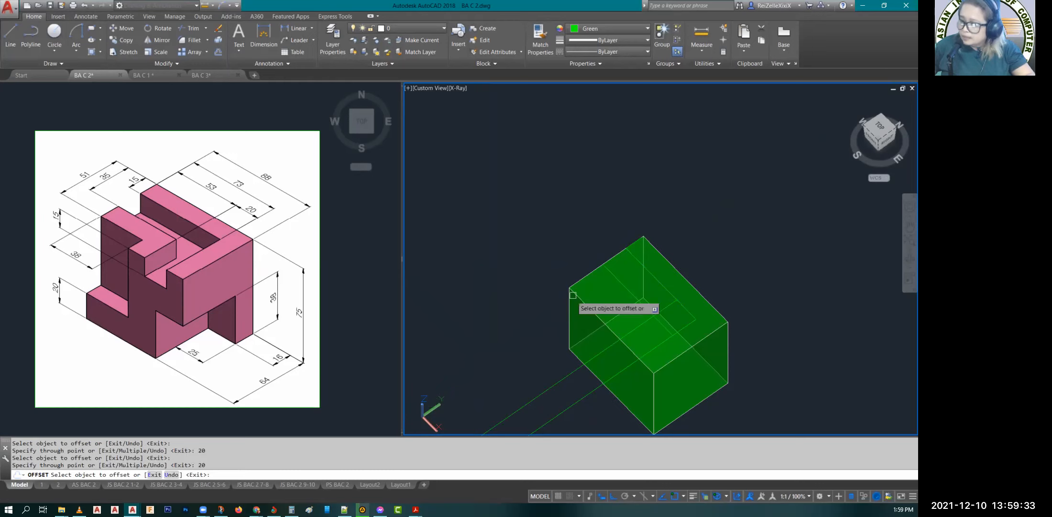
key("Escape")
key("Escape")
key("Escape")
scroll(664, 319, "up", 2)
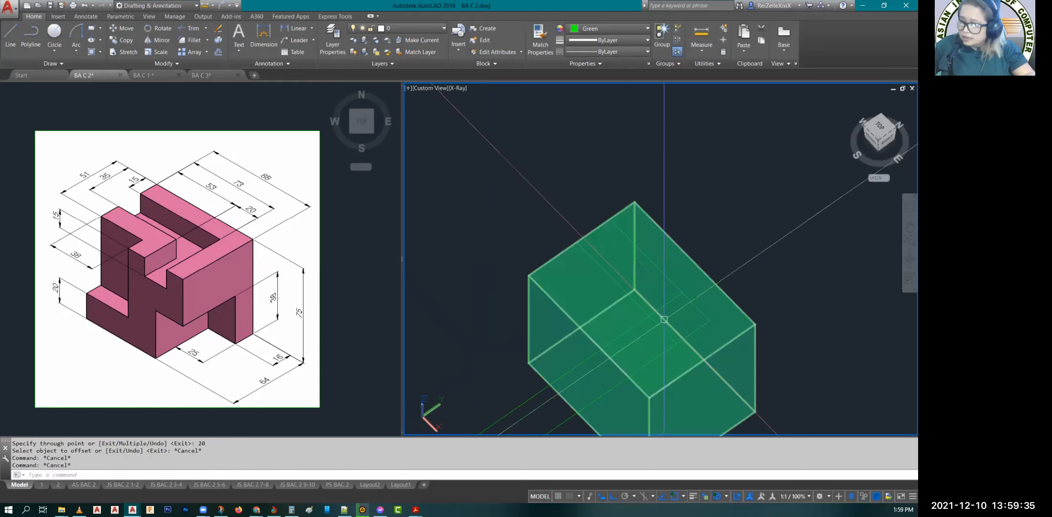
Step: Presspull the 20-wide area at the front edge of the block's top face down by 15
scroll(665, 319, "down", 2)
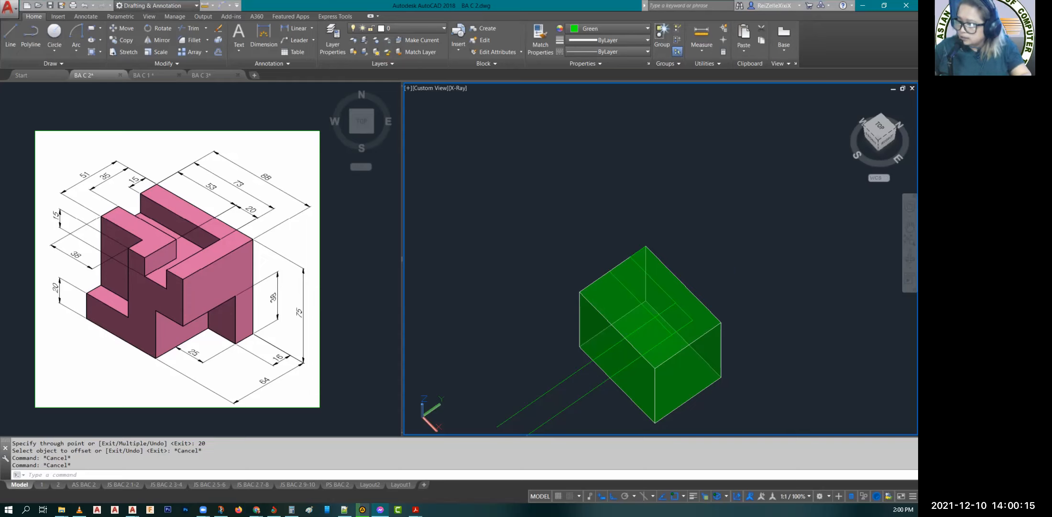
type("PRES")
key("Return")
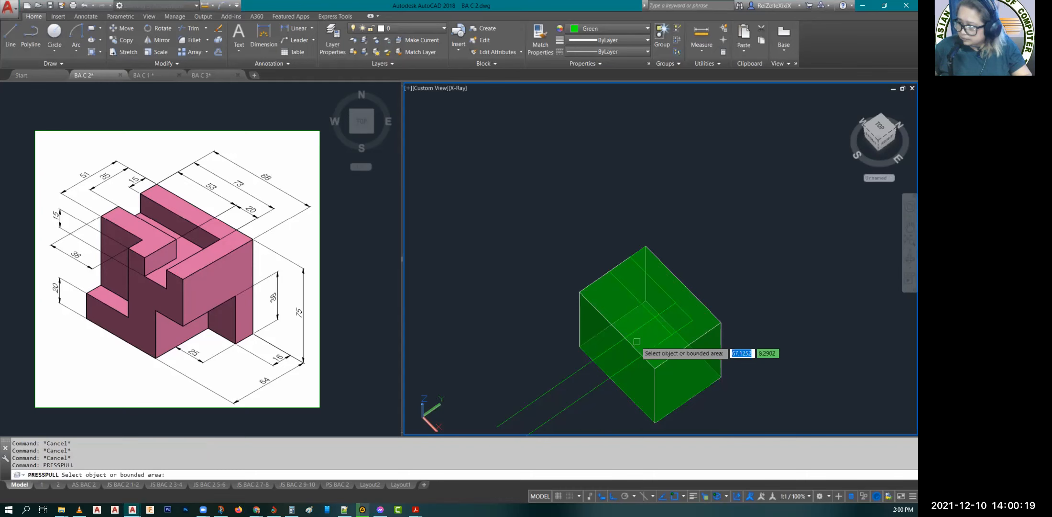
scroll(637, 341, "up", 3)
left_click(658, 347)
type("15")
key("Return")
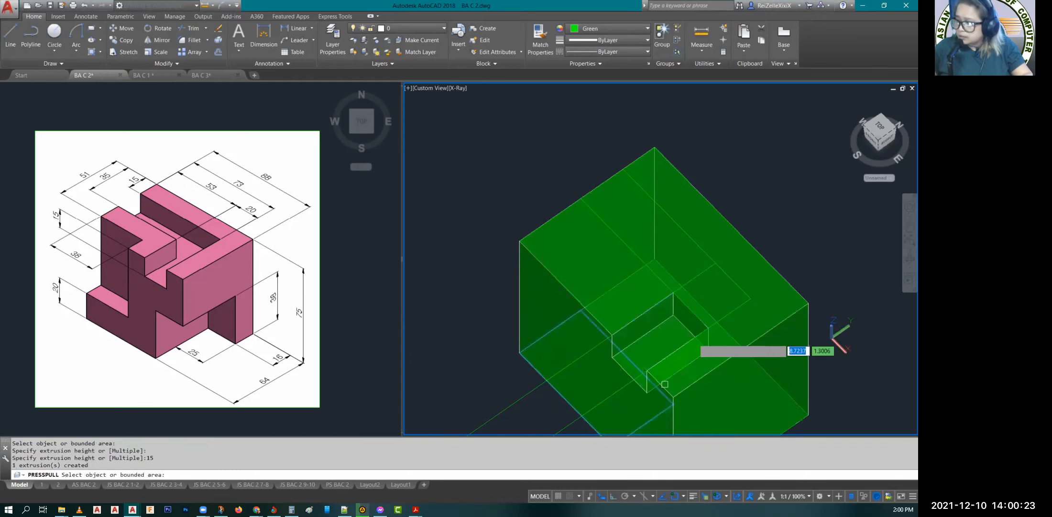
Step: Presspull the small area where the cut lines cross and the long strip west of it down by 15, and end the command
left_click(703, 401)
type("15")
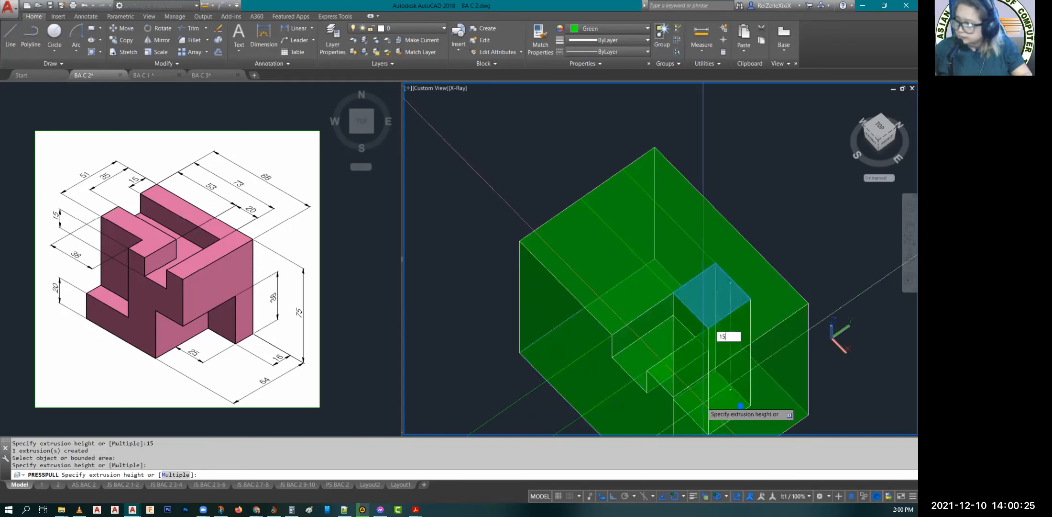
key("Return")
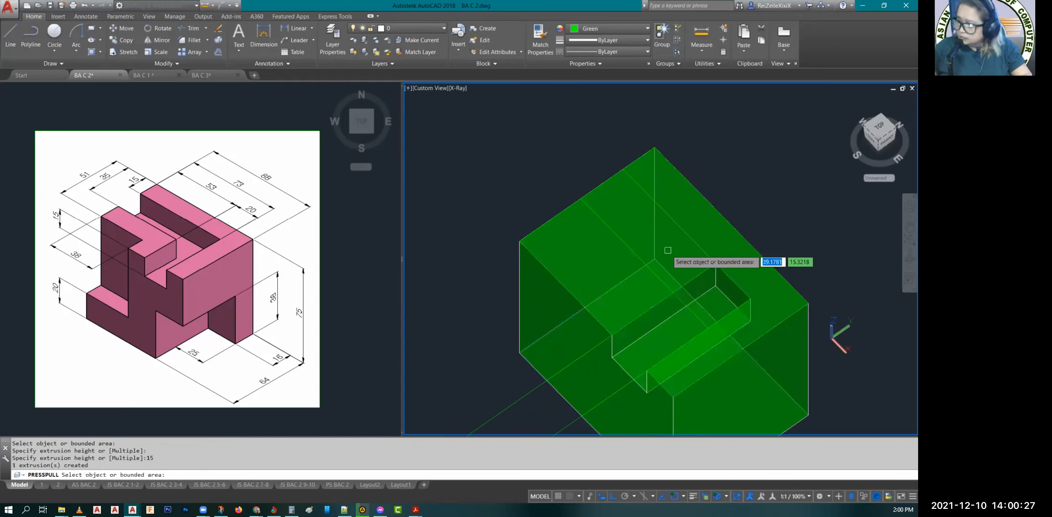
left_click(668, 250)
type("1")
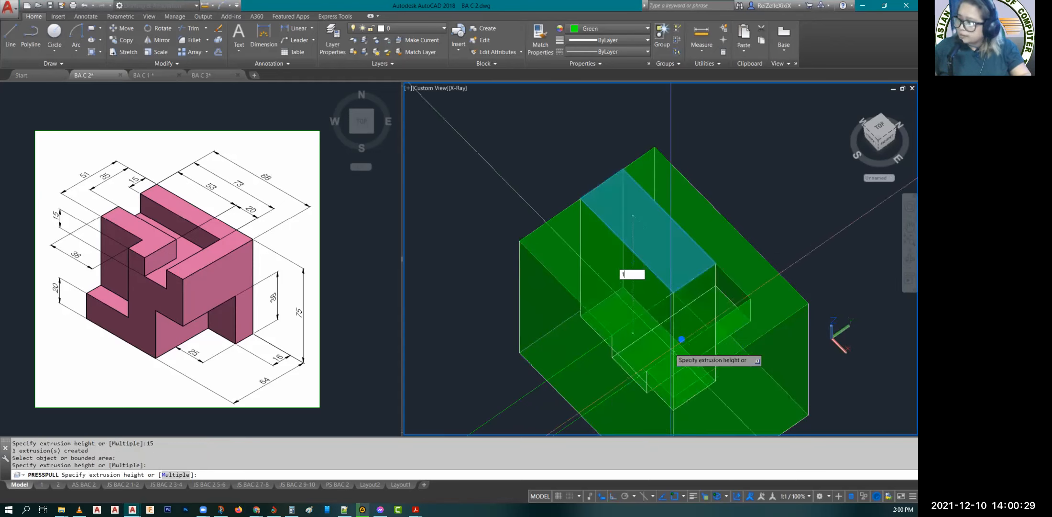
type("5")
key("Return")
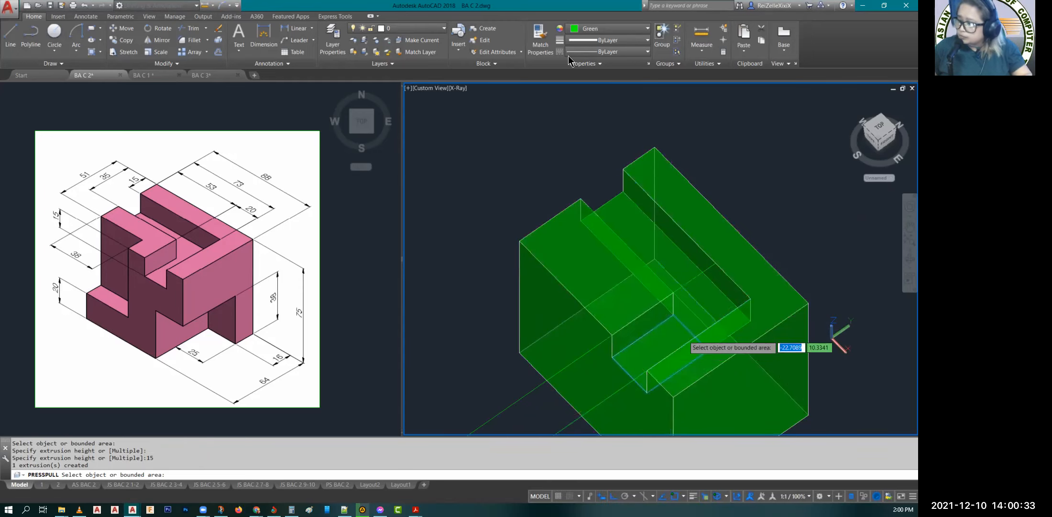
scroll(685, 335, "down", 4)
key("Escape")
key("Escape")
key("Escape")
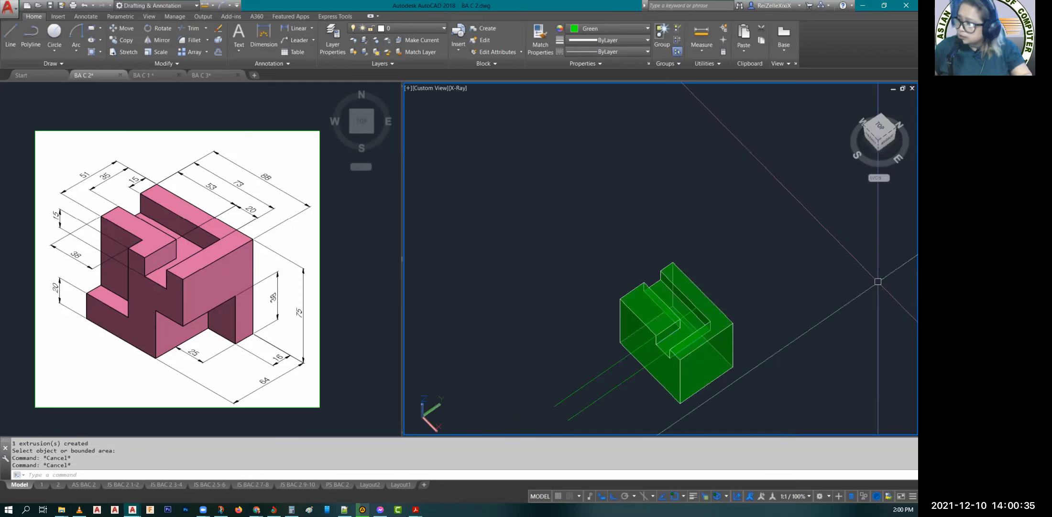
Step: Draw a rectangle 38 long and 13 wide on the top face, starting from the block's front west corner
middle_click_drag(879, 281, 902, 243)
middle_click_drag(824, 282, 829, 270, "shift")
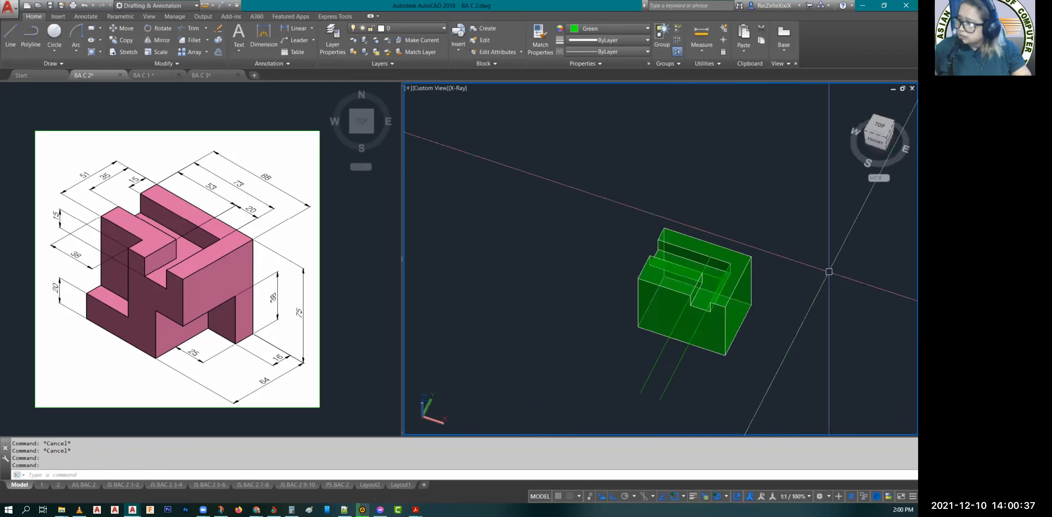
scroll(659, 273, "up", 8)
scroll(659, 273, "down", 4)
type("rec")
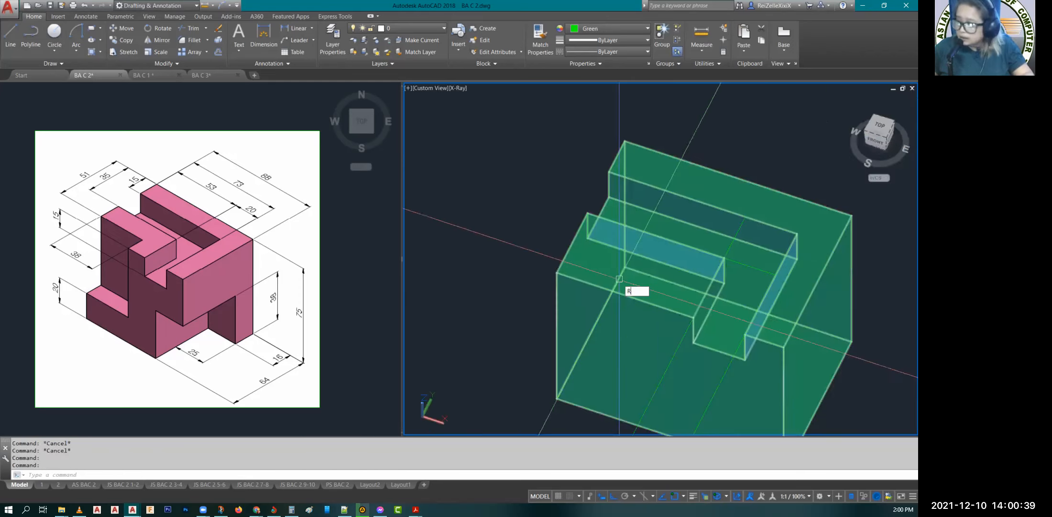
key("Return")
left_click(560, 268)
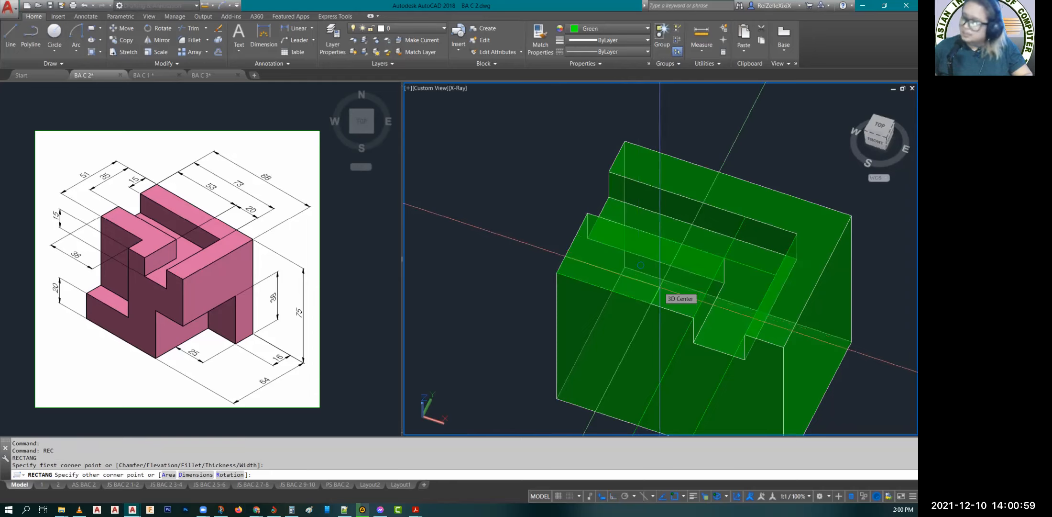
type("d")
key("Return")
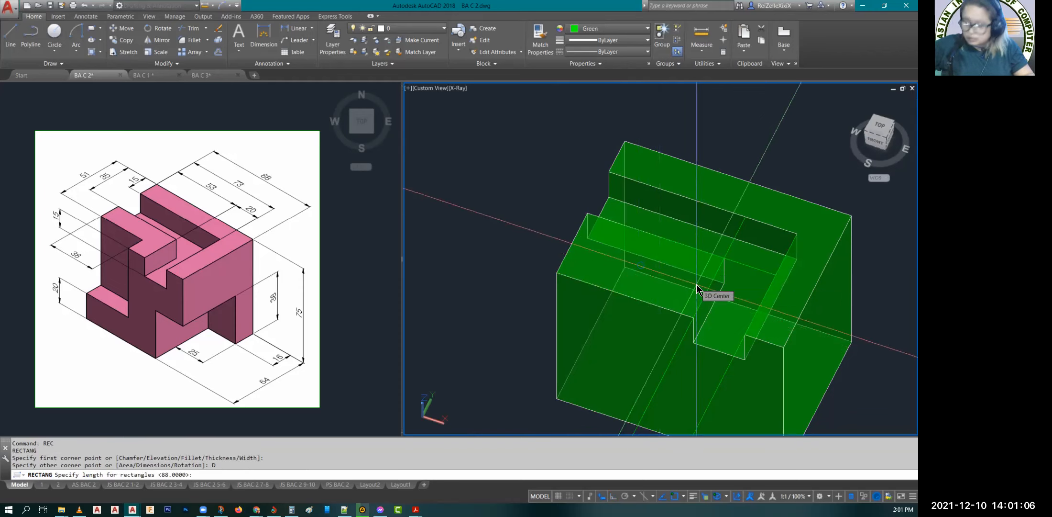
type("38")
key("Return")
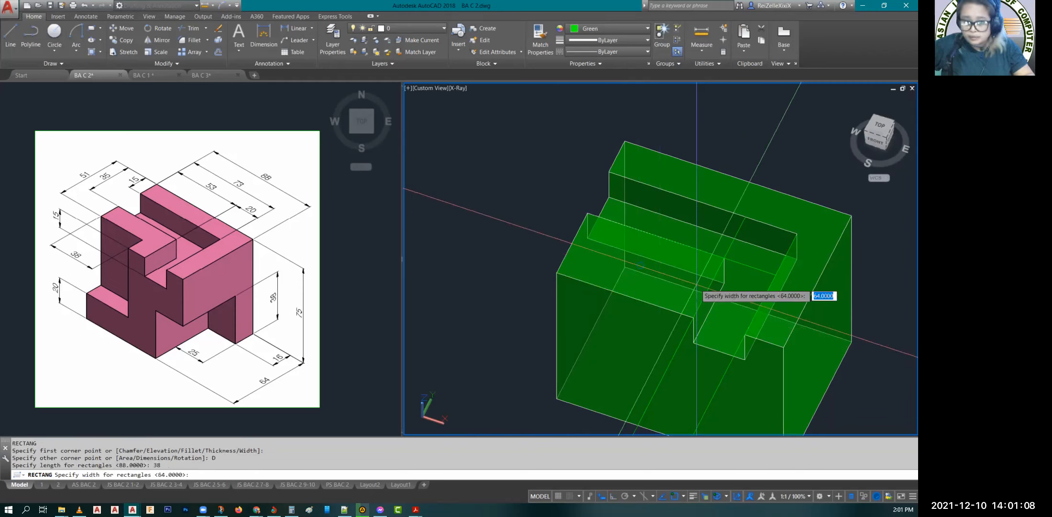
type("16")
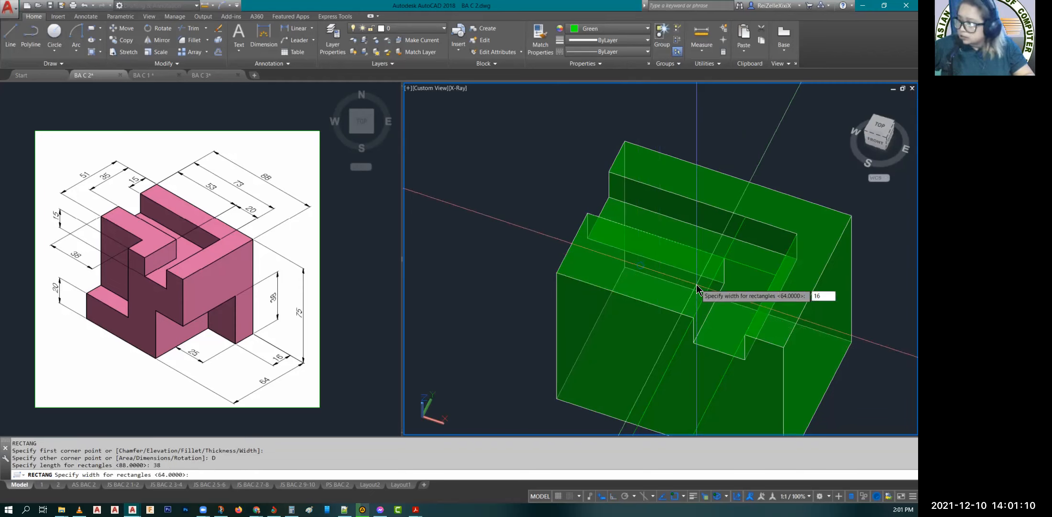
key("BackSpace")
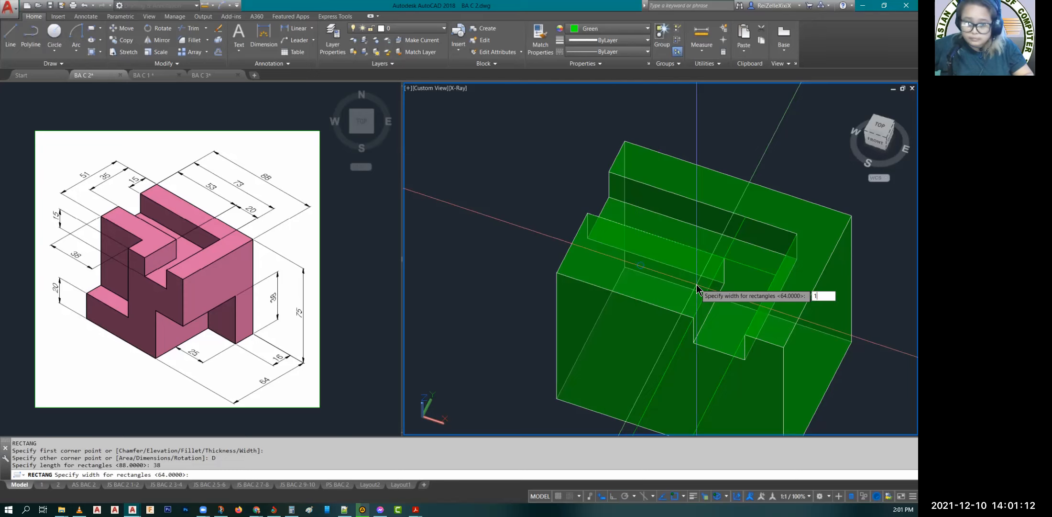
type("3")
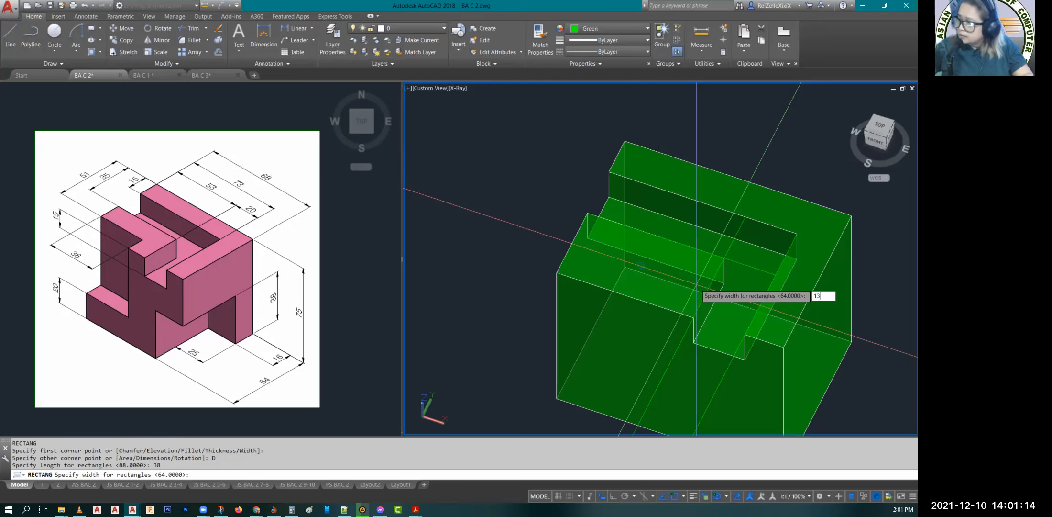
key("Return")
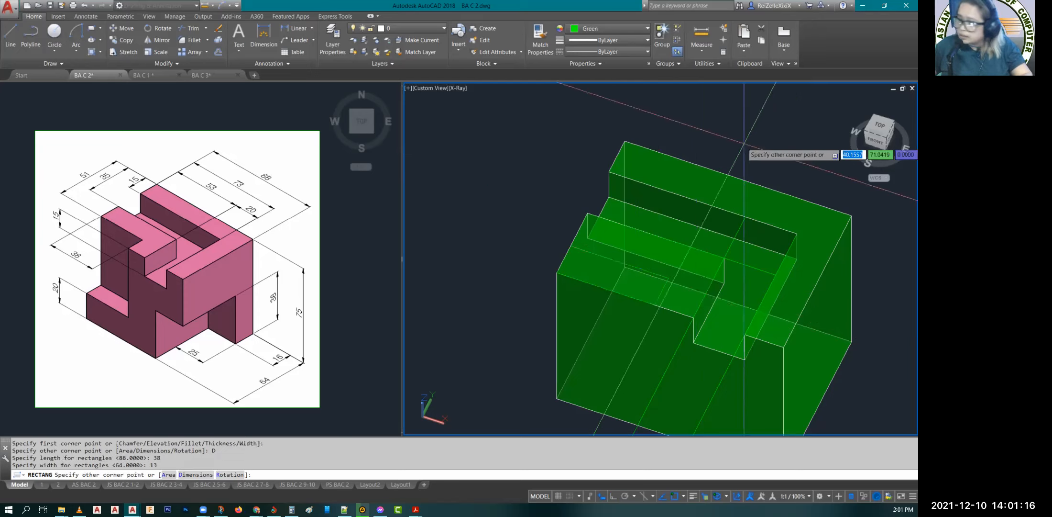
key("Escape")
key("Escape")
key("Escape")
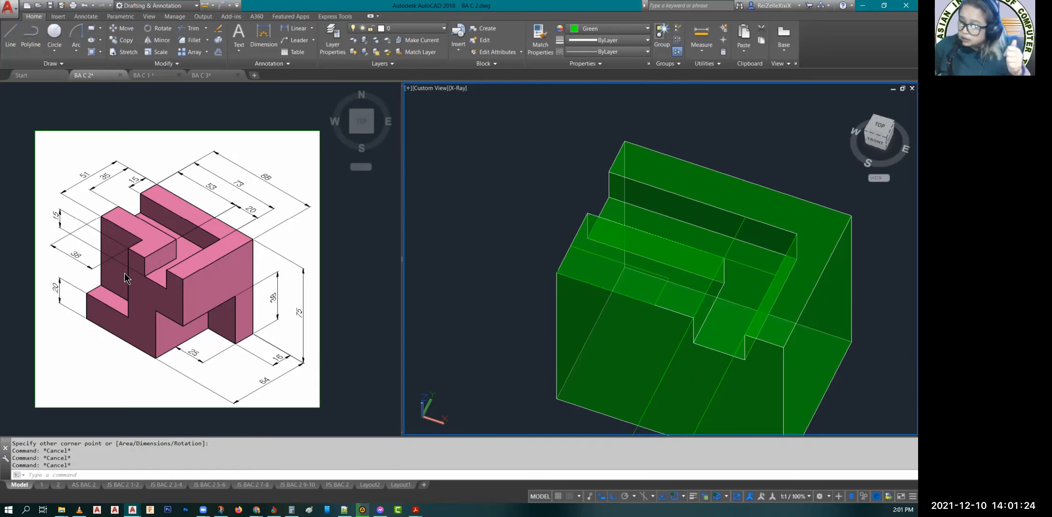
Step: Presspull the 38 by 13 rectangle down by 55 to cut the front west corner, and end the command
type("PR")
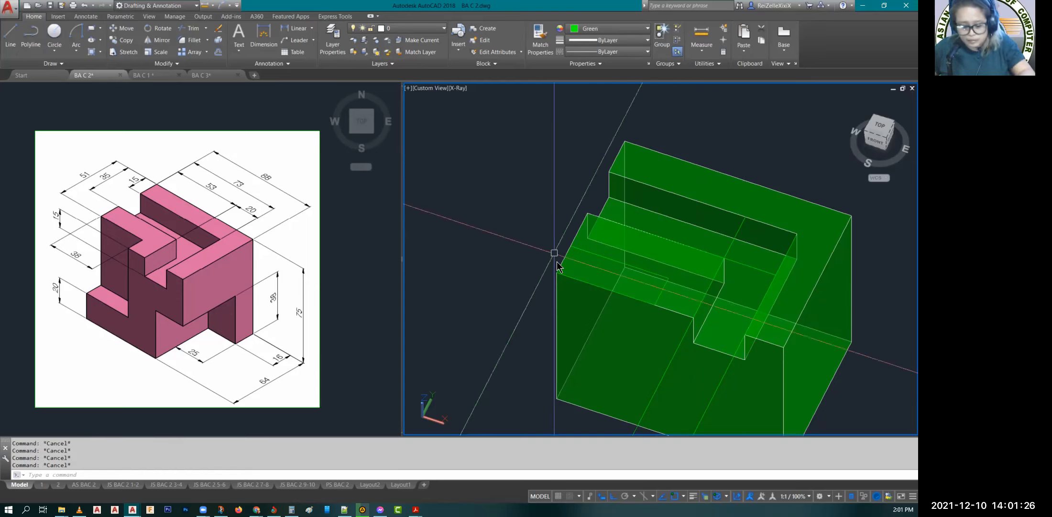
left_click(627, 271)
type("55")
key("Return")
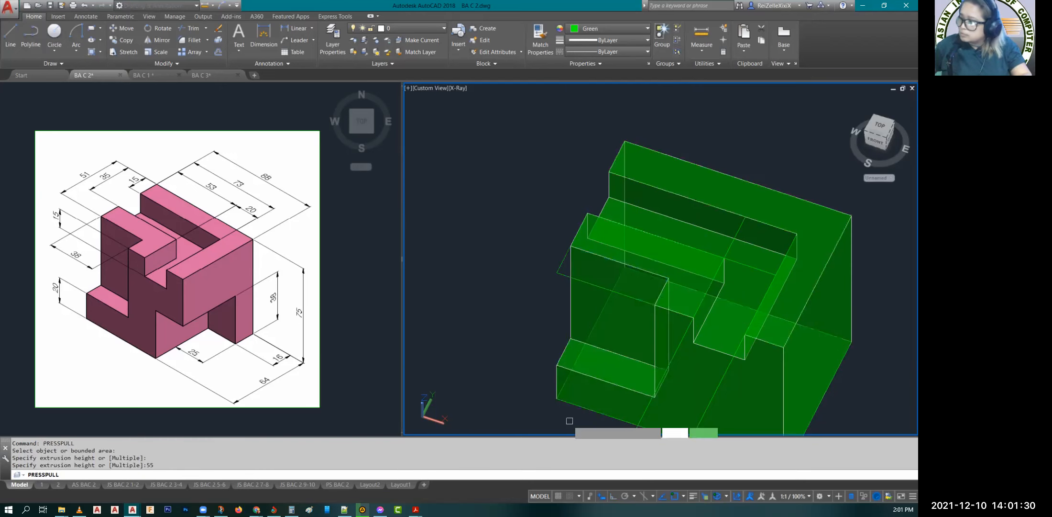
key("Escape")
key("Escape")
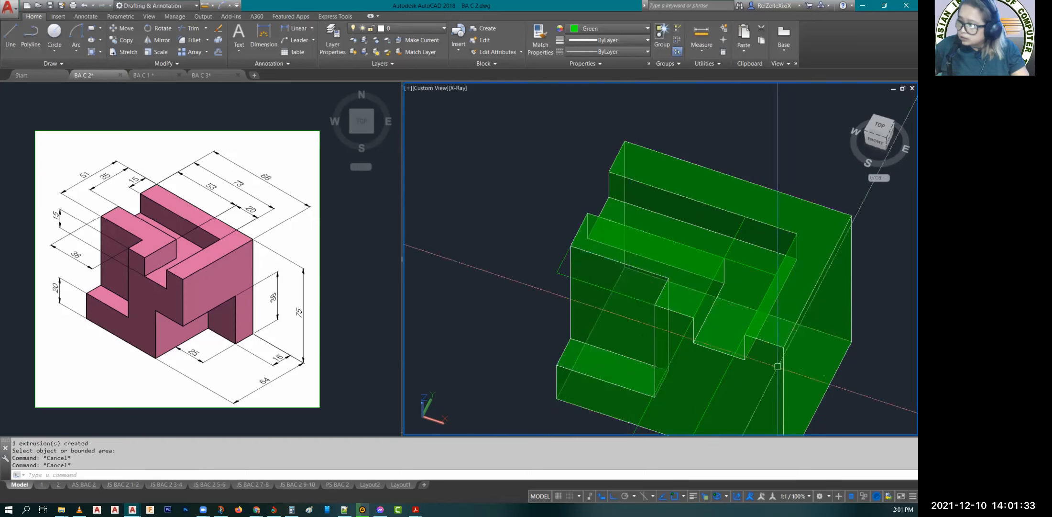
Step: Draw a line from the back bottom corner of the east face 16 toward the front, continue it a short way straight down, and finish it
middle_click_drag(778, 366, 651, 310, "shift")
scroll(651, 310, "down", 4)
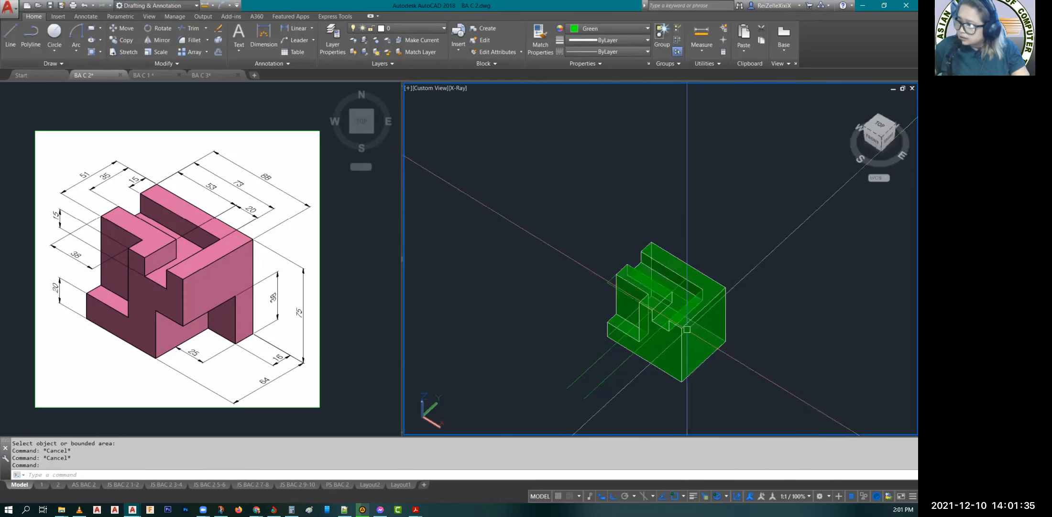
scroll(687, 329, "up", 4)
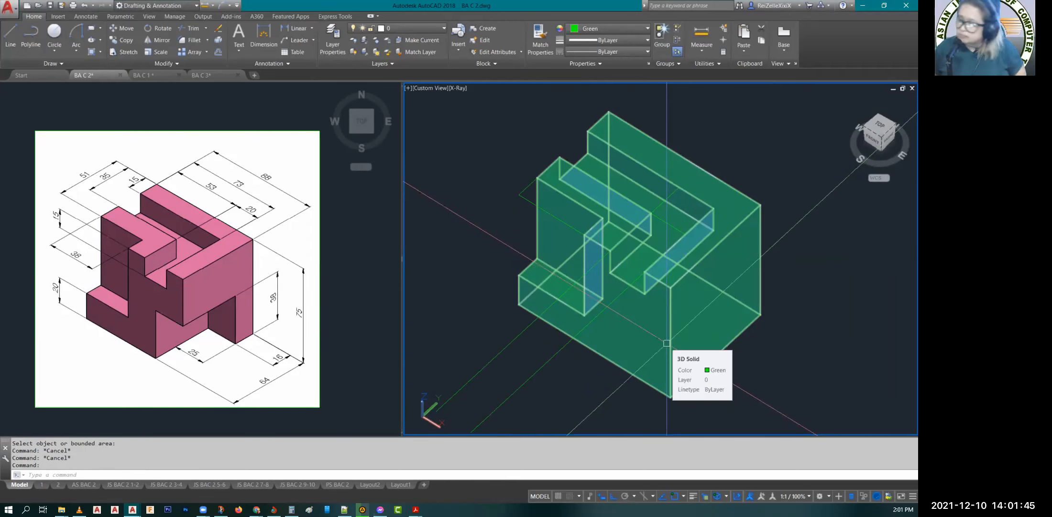
key("Escape")
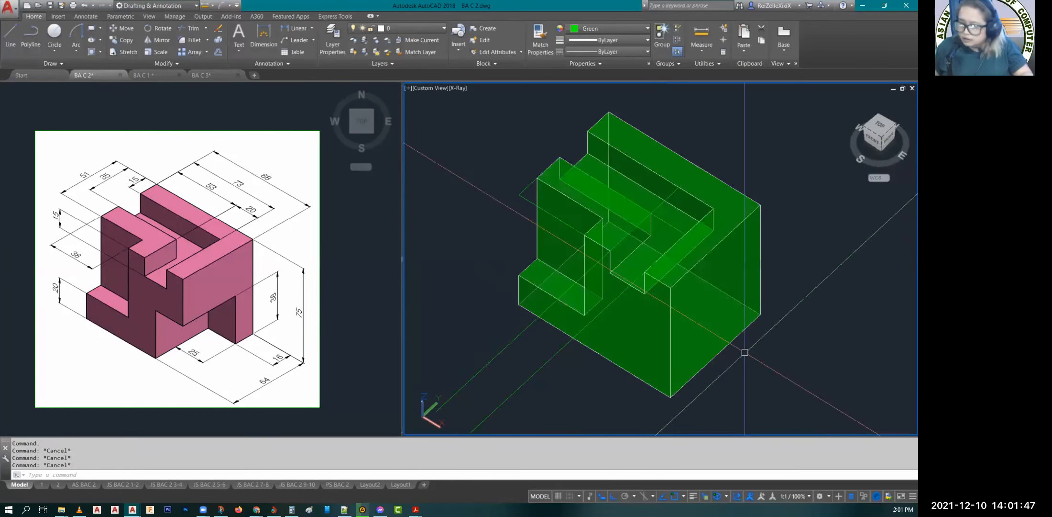
middle_click_drag(710, 326, 744, 361, "shift")
key("Escape")
key("Escape")
type("l")
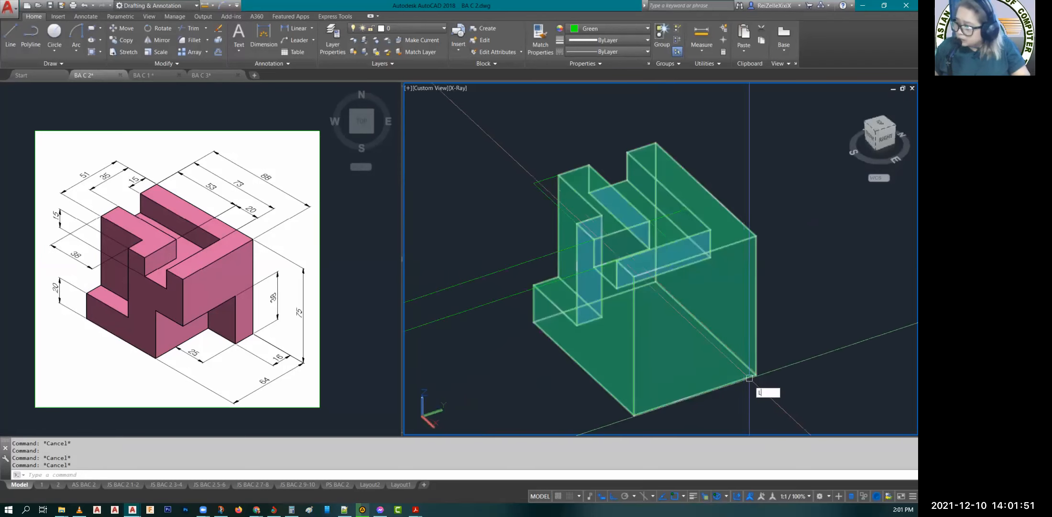
key("Return")
left_click(755, 374)
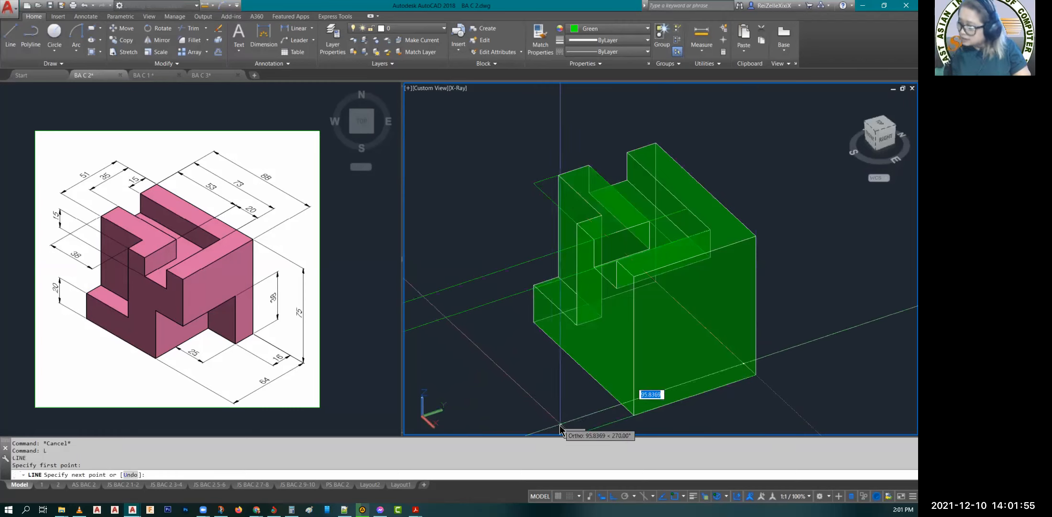
type("16")
key("Return")
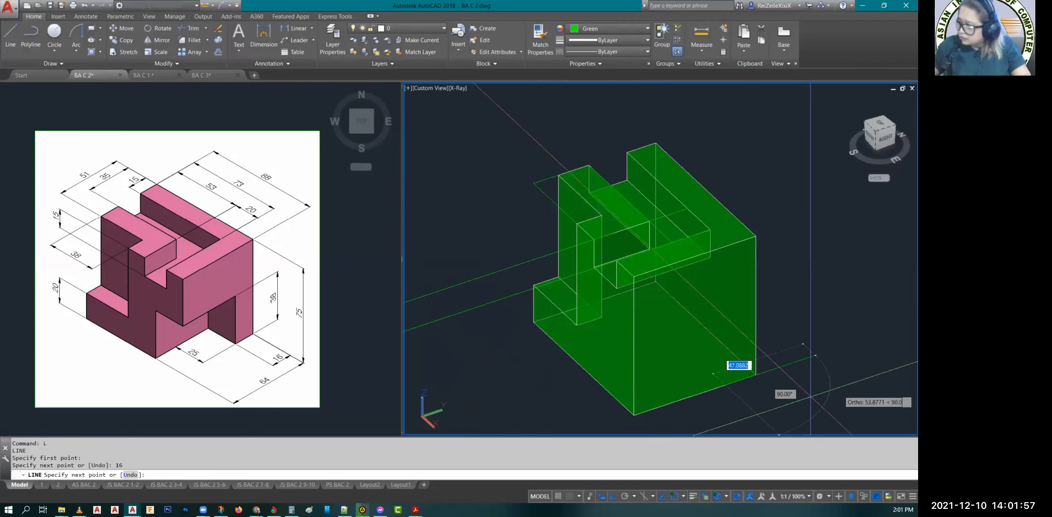
left_click(730, 412)
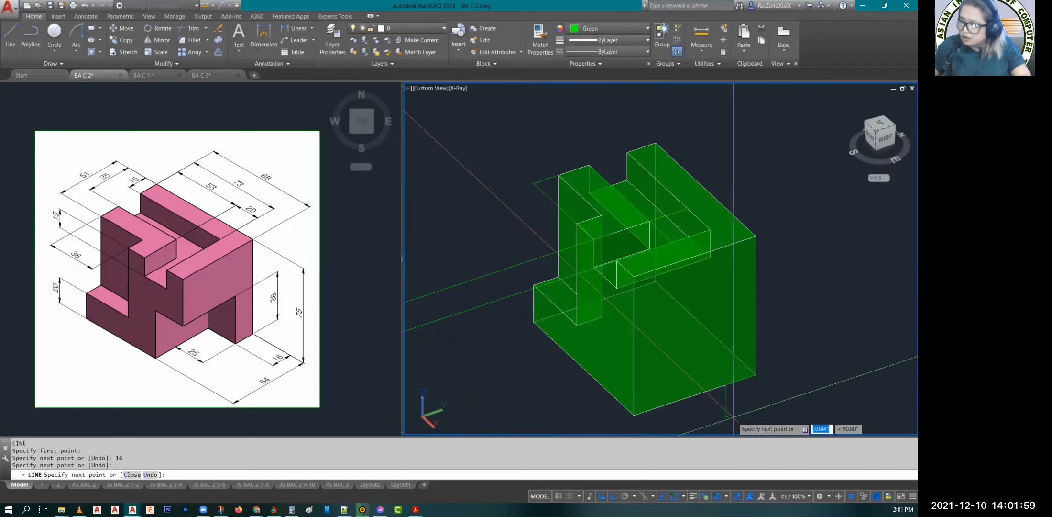
key("Escape")
key("Escape")
key("Escape")
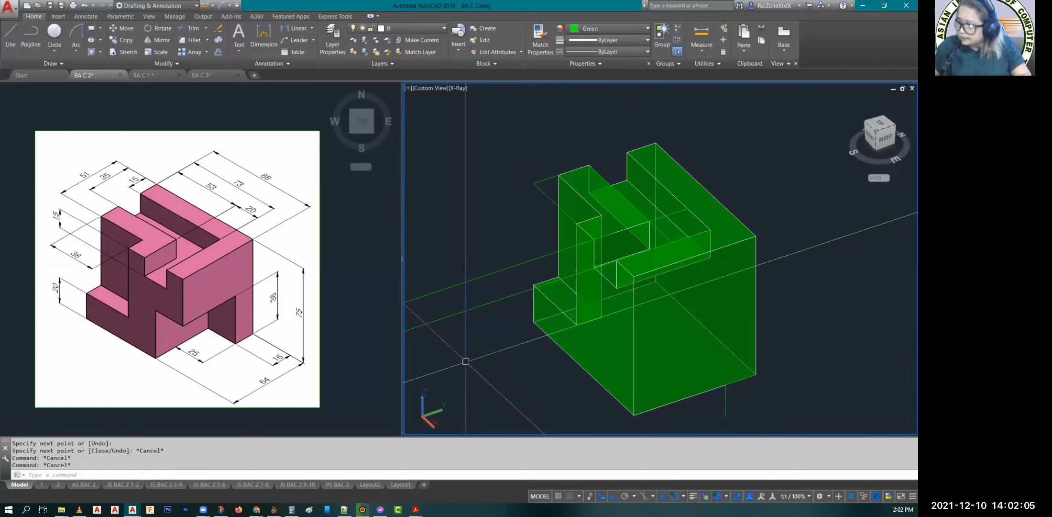
key("Escape")
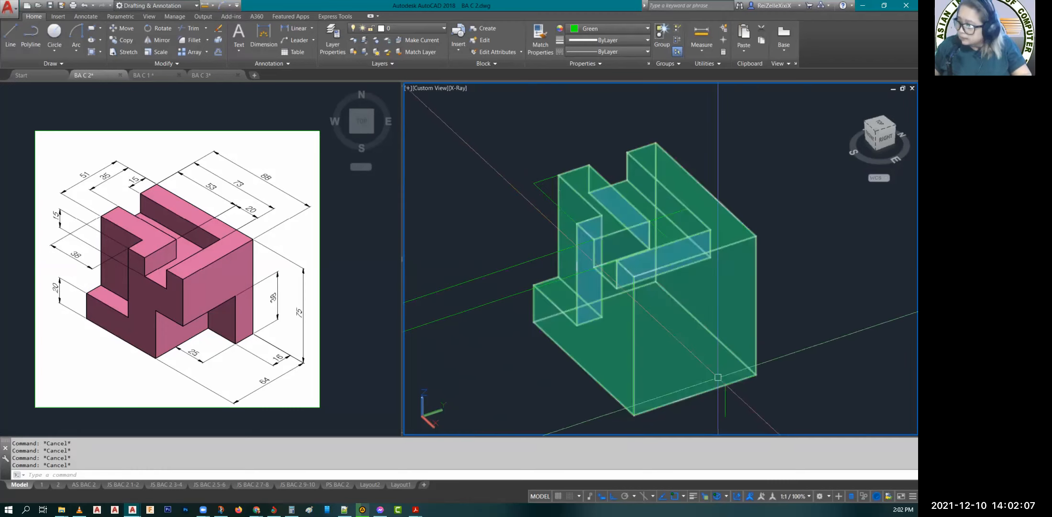
type("rec")
key("Return")
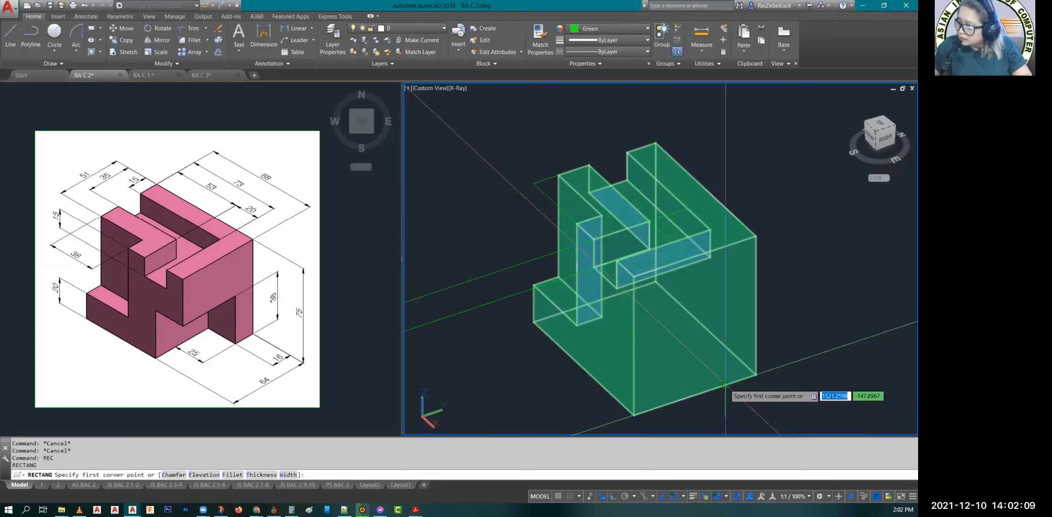
left_click(726, 385)
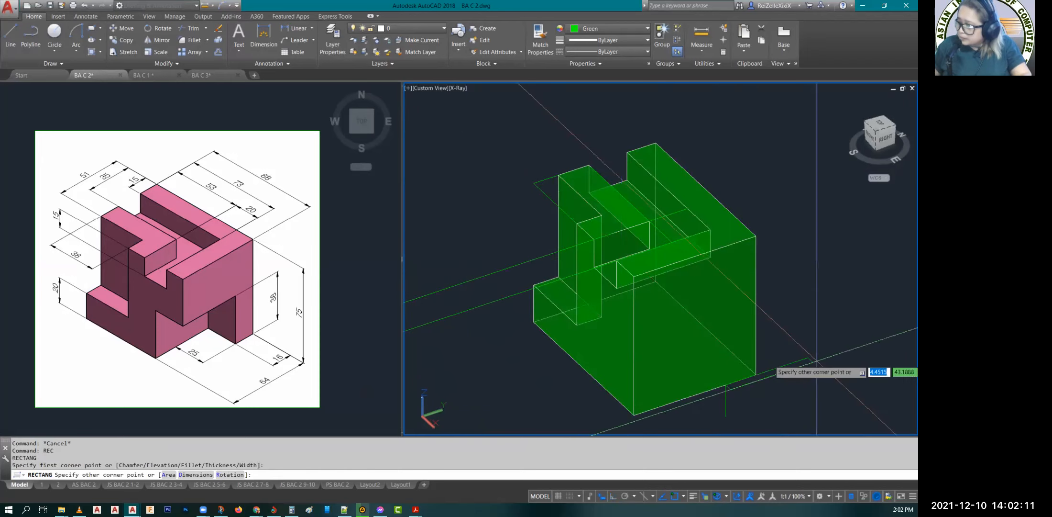
key("Escape")
key("Escape")
left_click(738, 380)
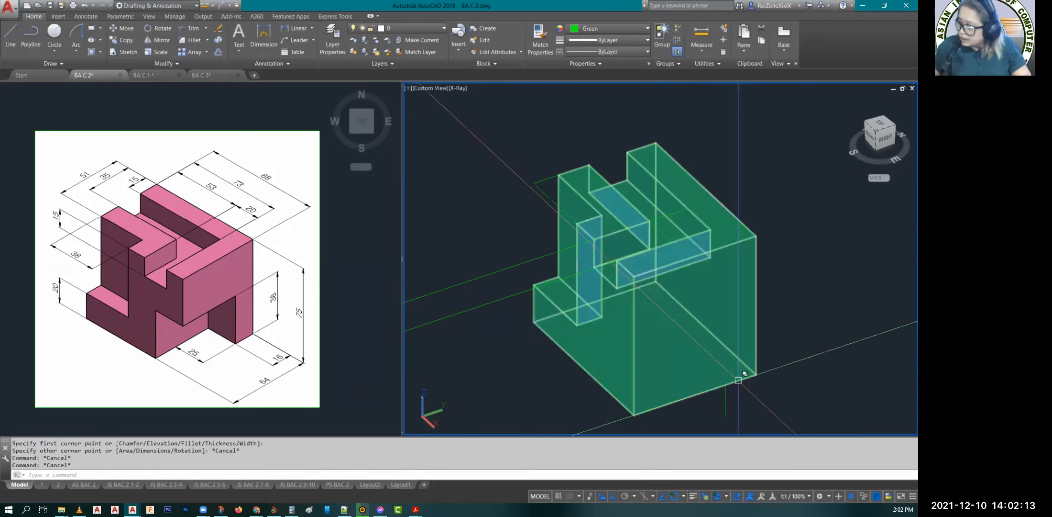
Step: Draw a line on the east face from the 16 mark on the bottom edge 38 up, continue it horizontally past the front corner, and finish it
type("l")
key("Return")
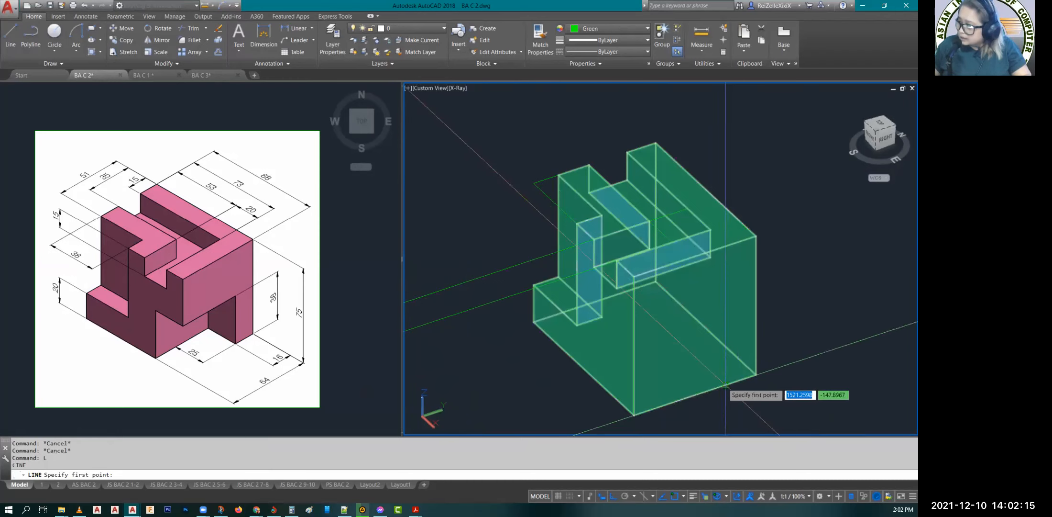
left_click(725, 384)
type("38")
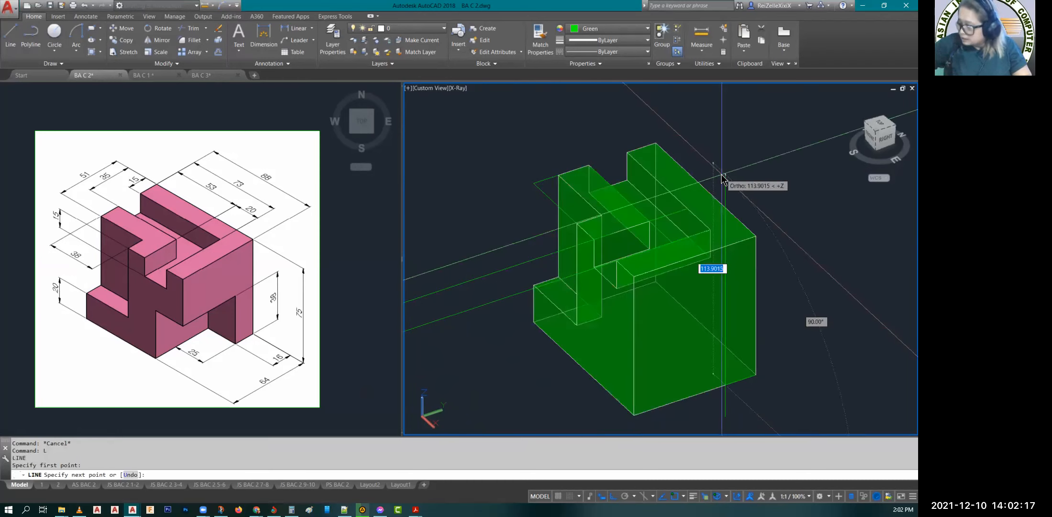
key("Return")
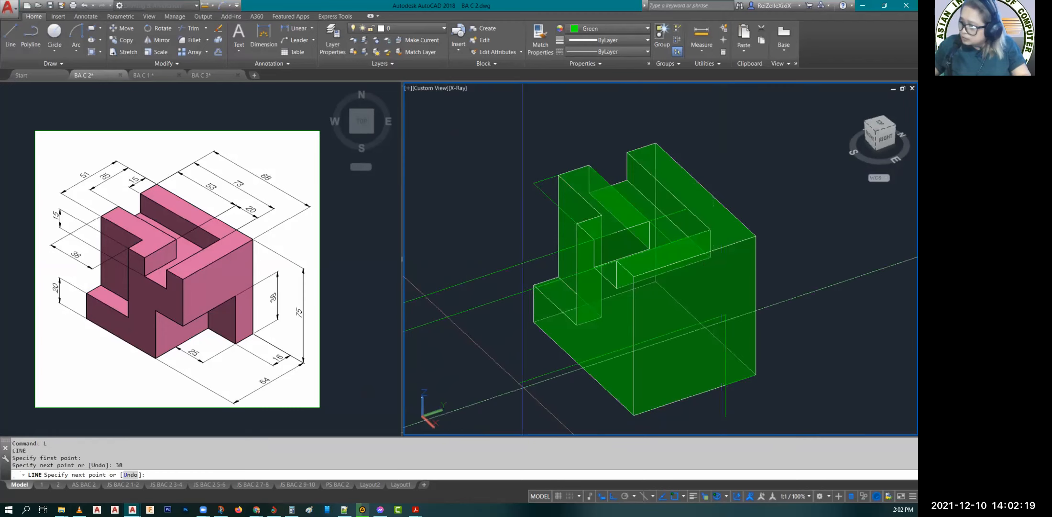
left_click(474, 404)
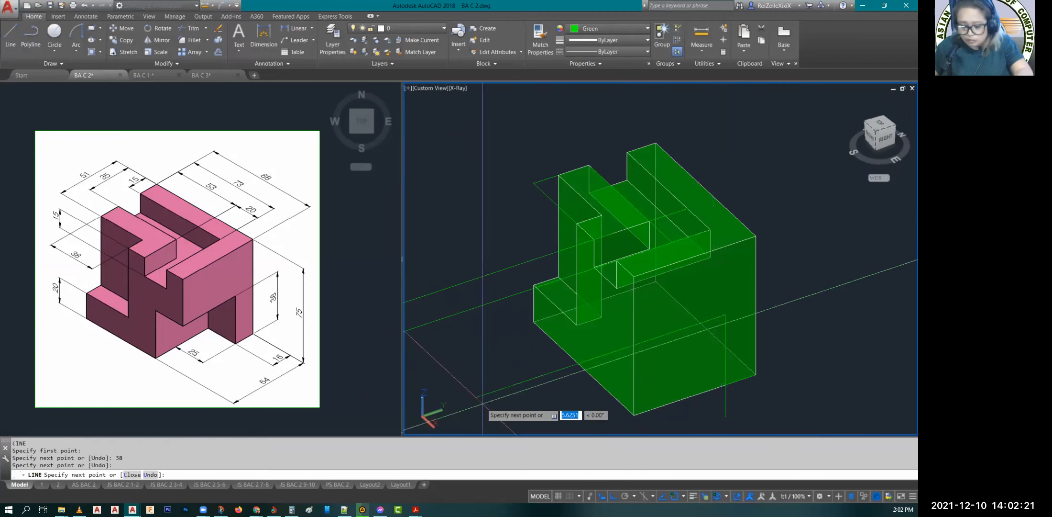
key("Escape")
key("Escape")
key("Escape")
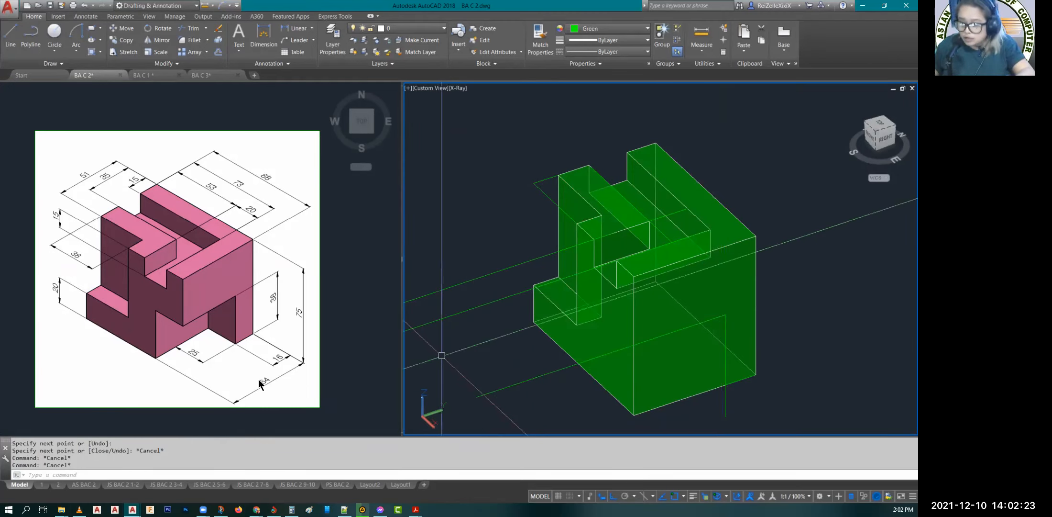
type("PRES")
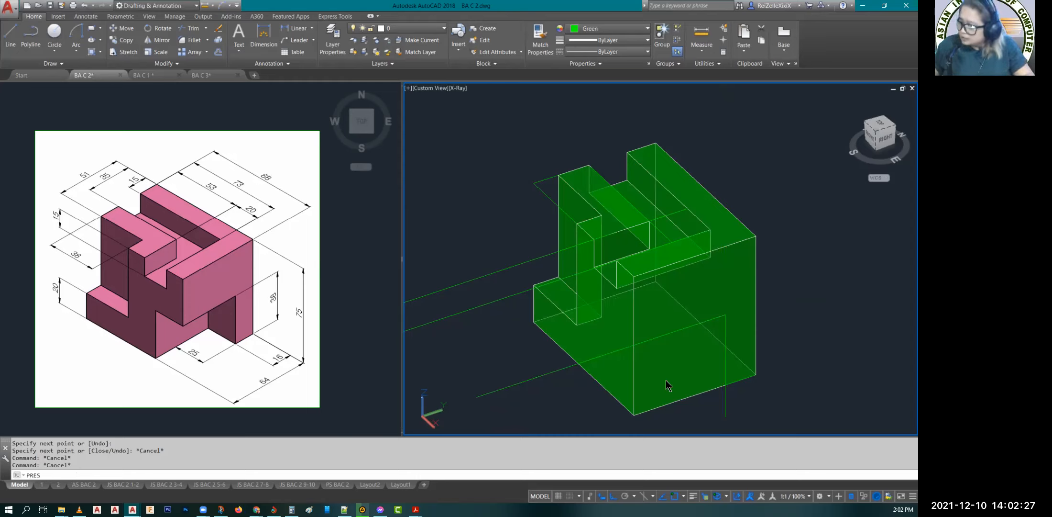
key("Return")
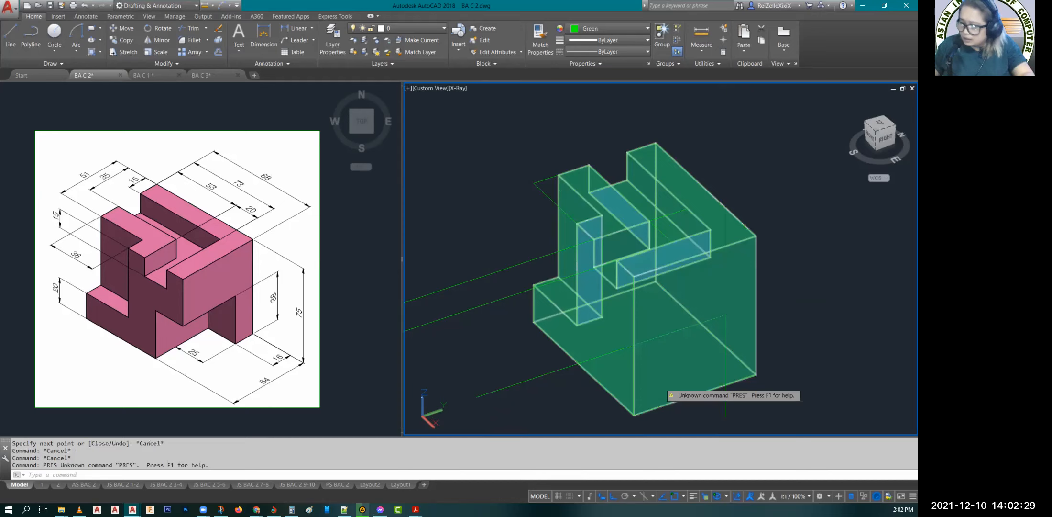
left_click(659, 384)
key("Escape")
key("Escape")
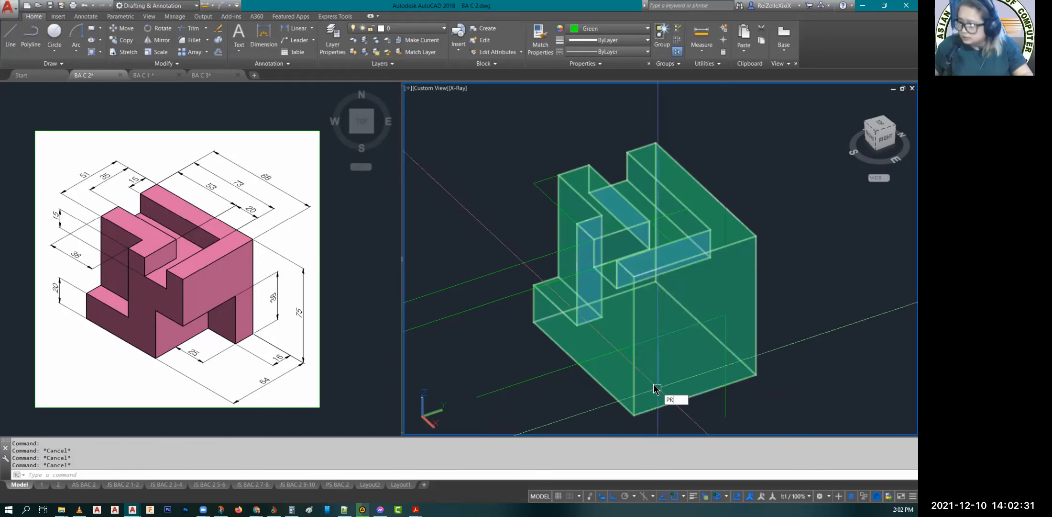
Step: Presspull the area bounded by the lines on the lower east face 25 into the block, and end the command
key("Return")
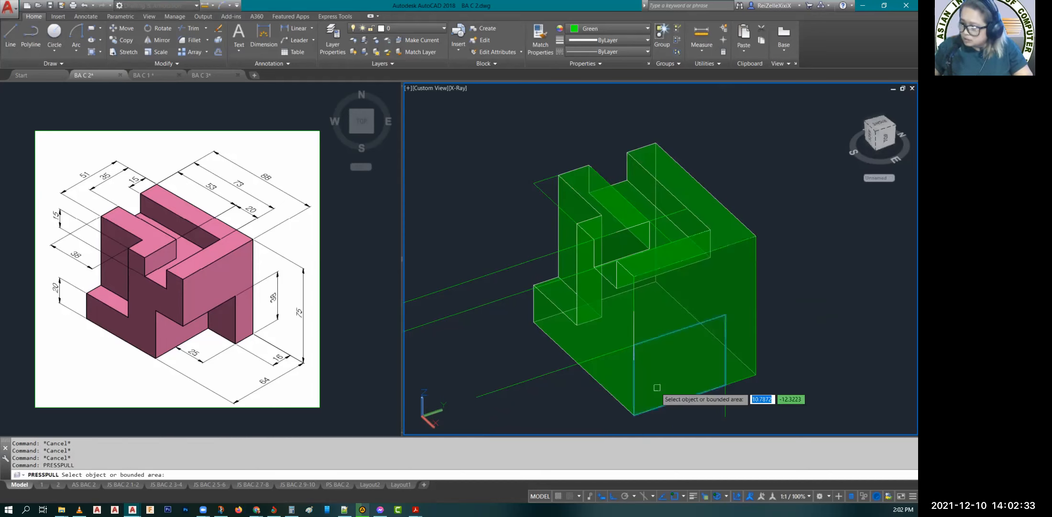
left_click(657, 387)
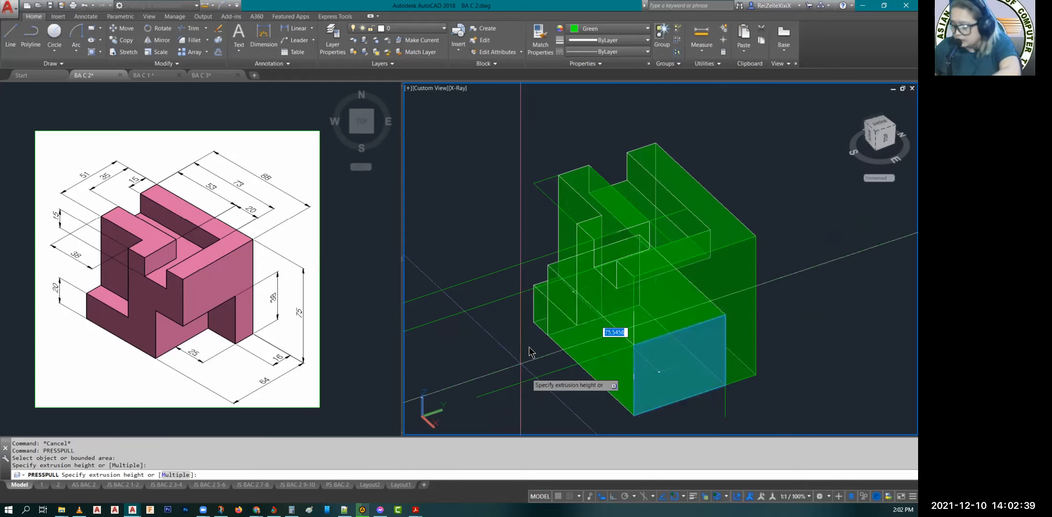
type("25")
key("Return")
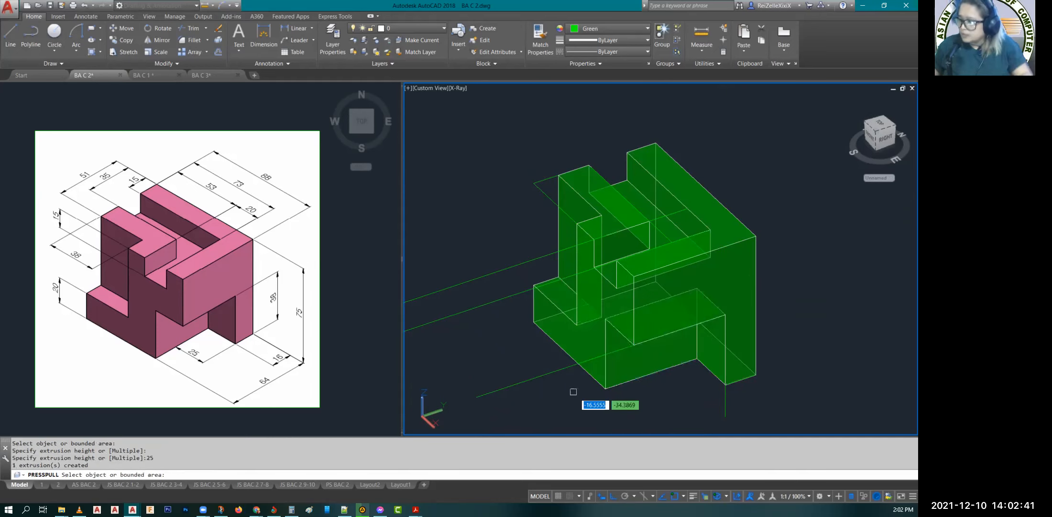
key("Escape")
key("Escape")
Step: Move the finished 3D solid away to the east, clear of the leftover construction lines
middle_click_drag(713, 361, 701, 298, "shift")
left_click(701, 298)
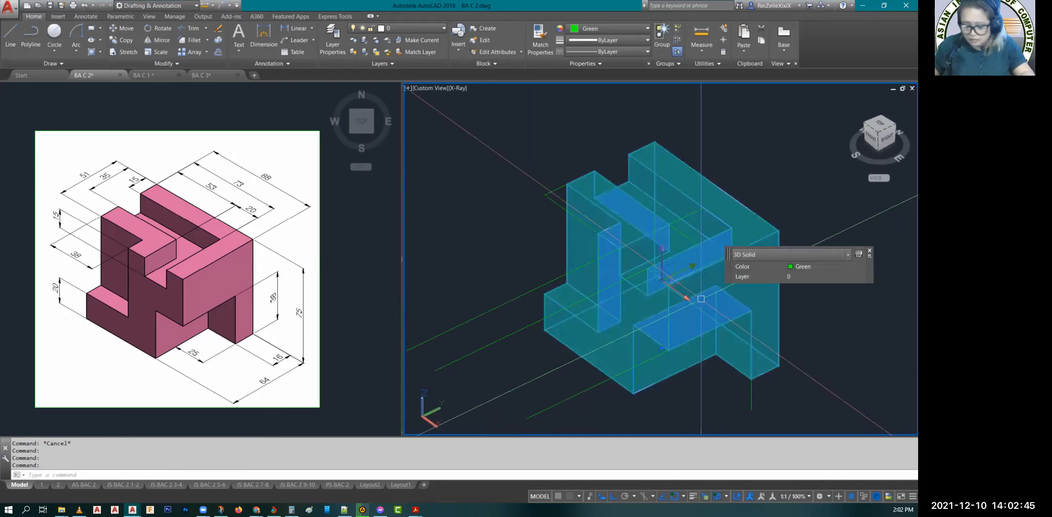
type("M")
key("Return")
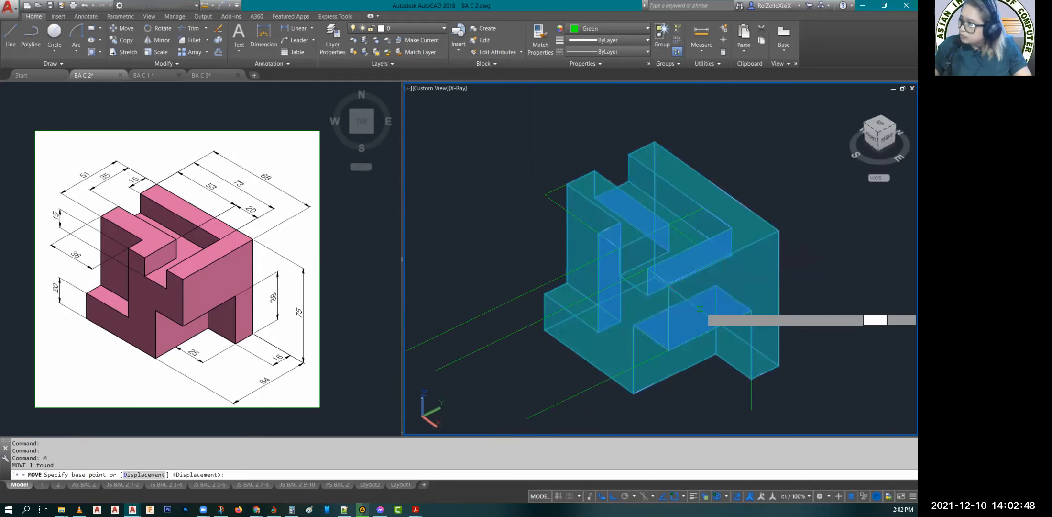
left_click(700, 309)
scroll(699, 309, "down", 2)
left_click(877, 227)
key("Escape")
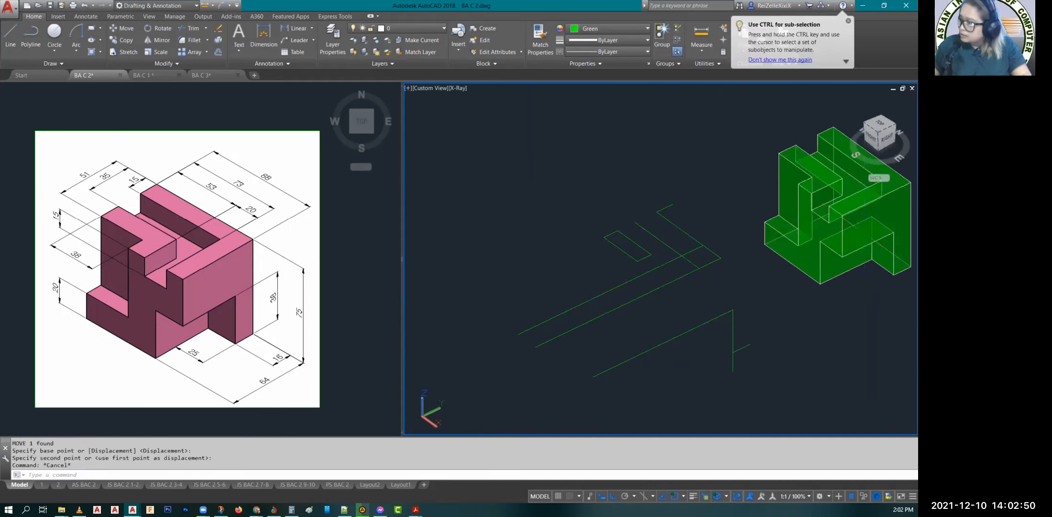
key("Escape")
key("Escape")
Step: Erase all leftover construction lines and the rectangle beside the moved solid
left_click(755, 379)
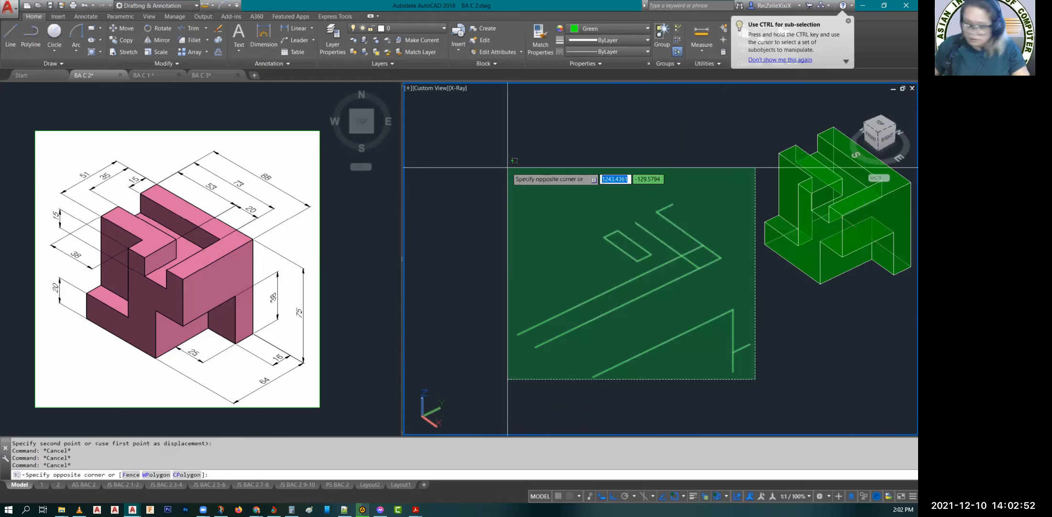
left_click(520, 203)
type("E")
key("Return")
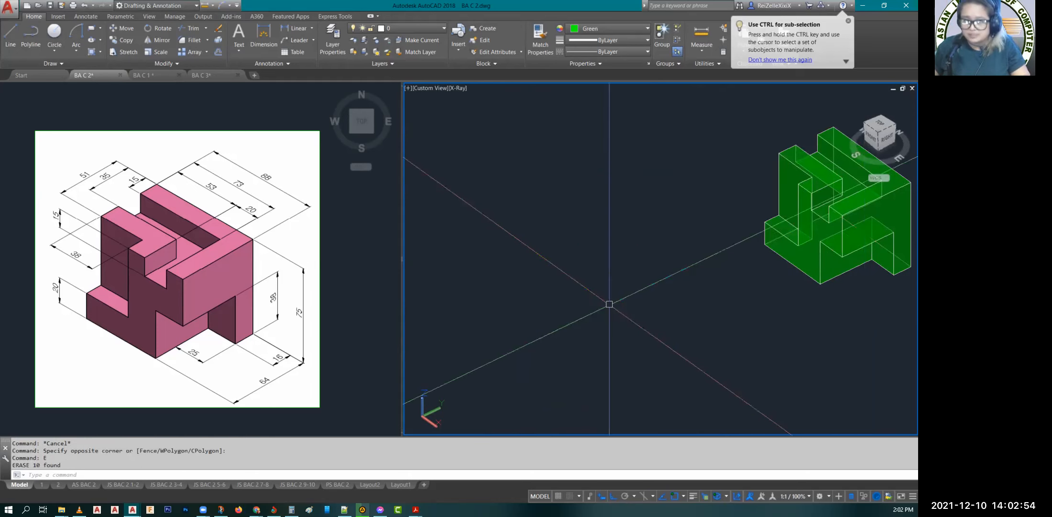
scroll(609, 304, "down", 2)
scroll(865, 207, "up", 3)
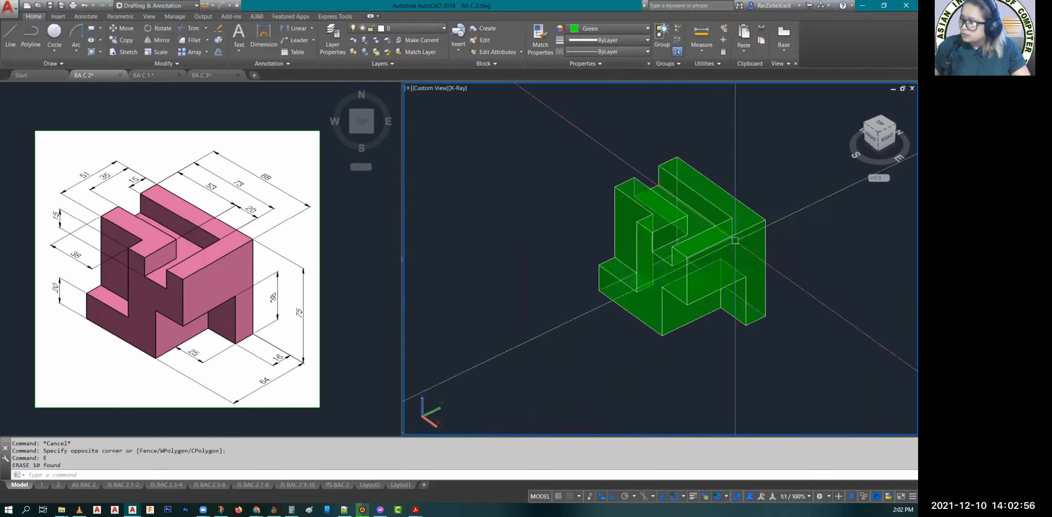
Step: Set the model viewport to the SE Isometric view and frame the solid
middle_click_drag(735, 240, 703, 315, "shift")
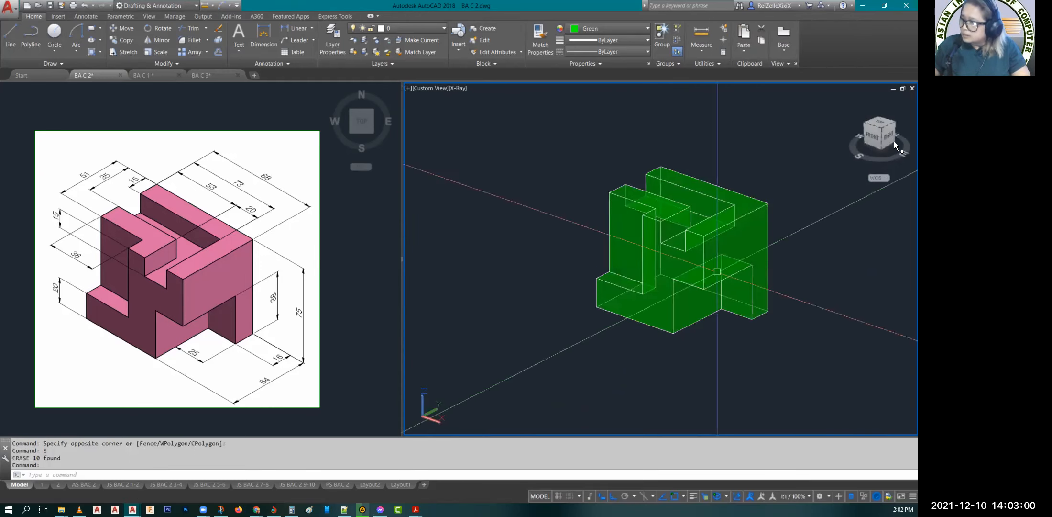
left_click(875, 134)
scroll(738, 279, "down", 9)
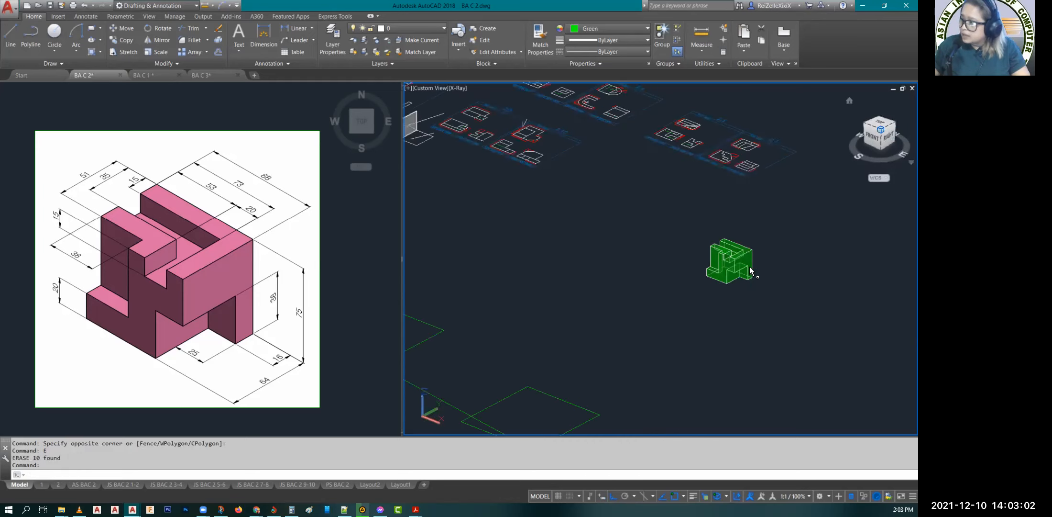
scroll(738, 280, "down", 6)
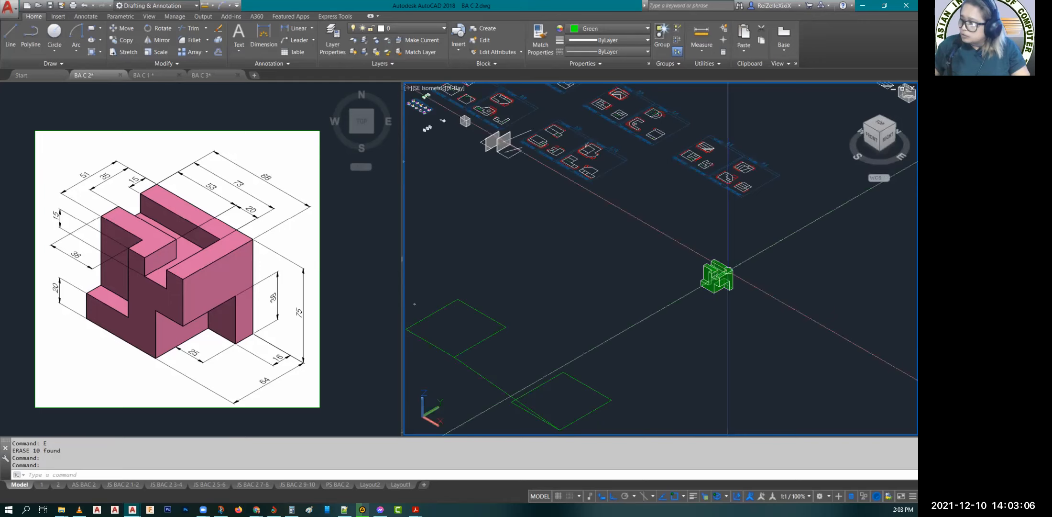
scroll(727, 275, "up", 10)
scroll(712, 287, "down", 5)
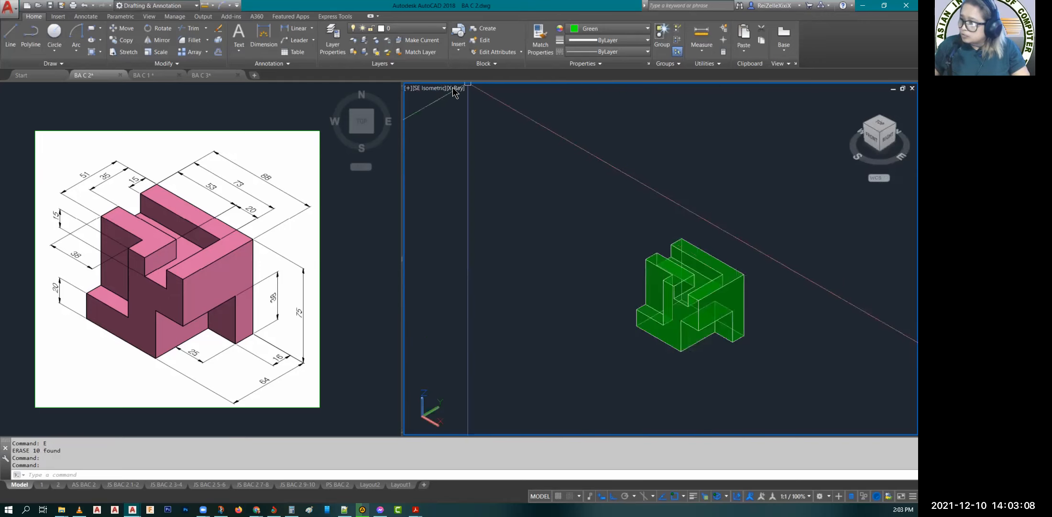
Step: Switch the model viewport's visual style to Conceptual
left_click(455, 89)
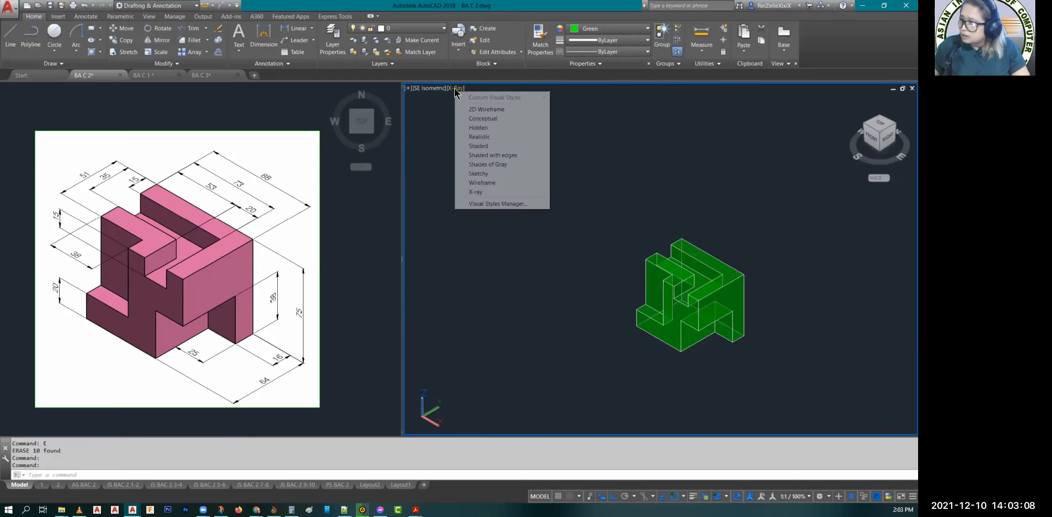
left_click(479, 118)
scroll(703, 299, "up", 4)
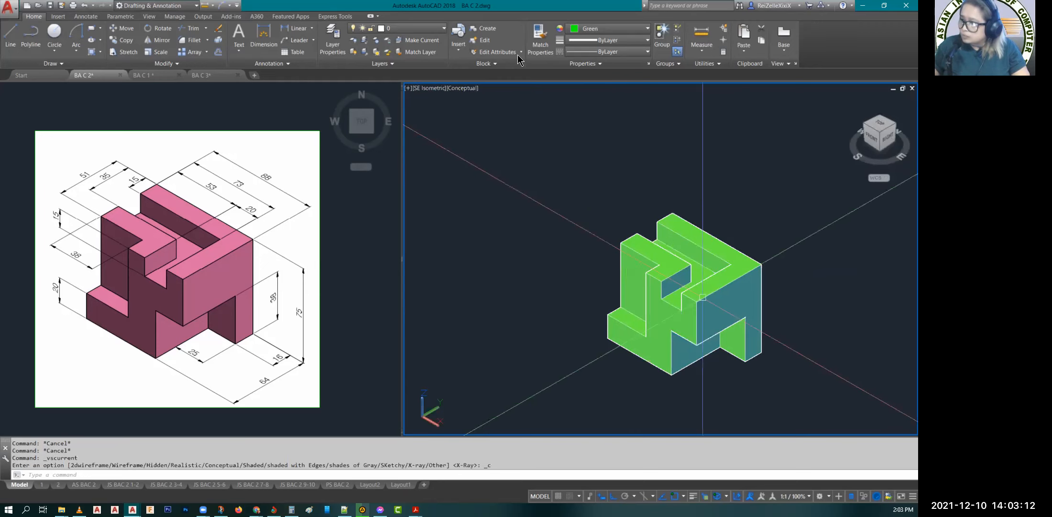
Step: Change the solid's color to Magenta and deselect it
left_click(752, 262)
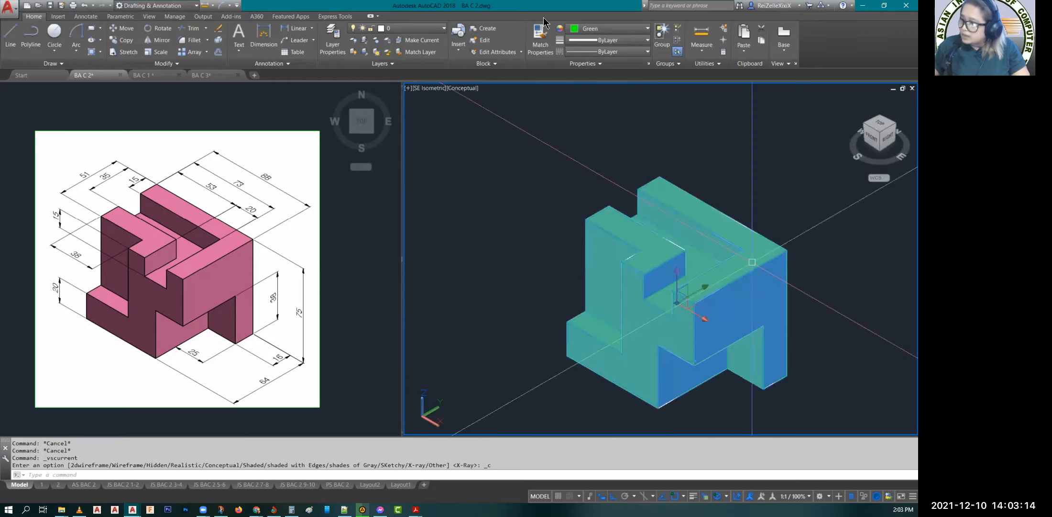
left_click(618, 29)
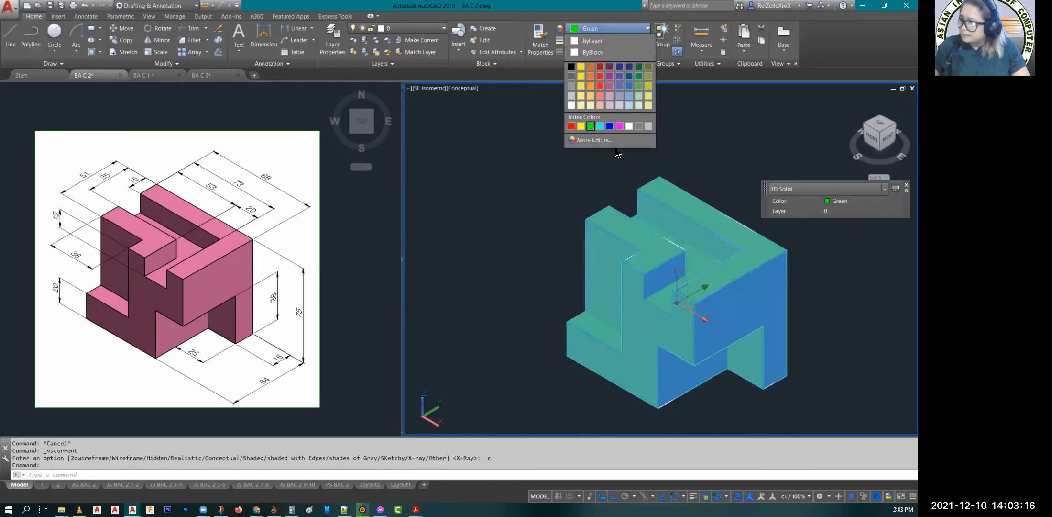
left_click(619, 126)
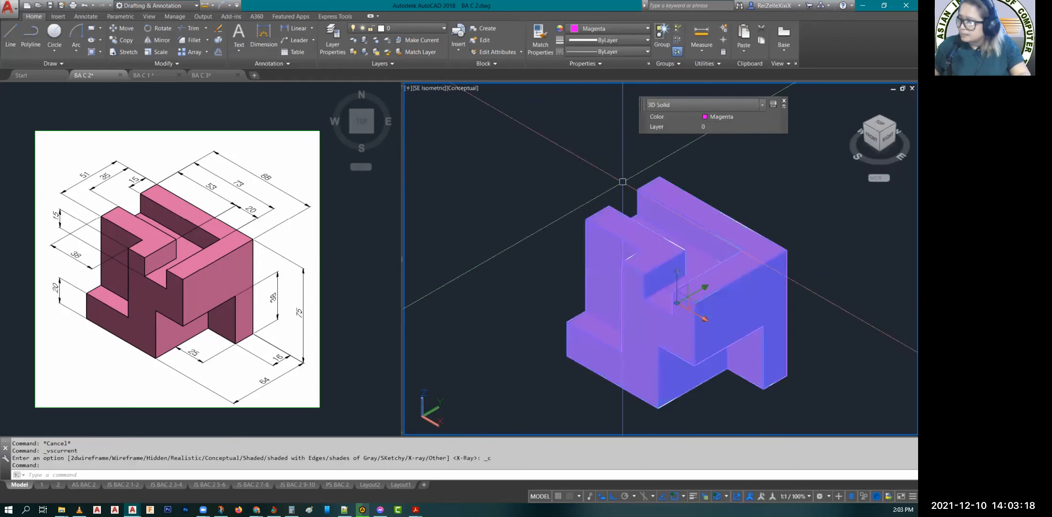
key("Escape")
key("Escape")
key("Escape")
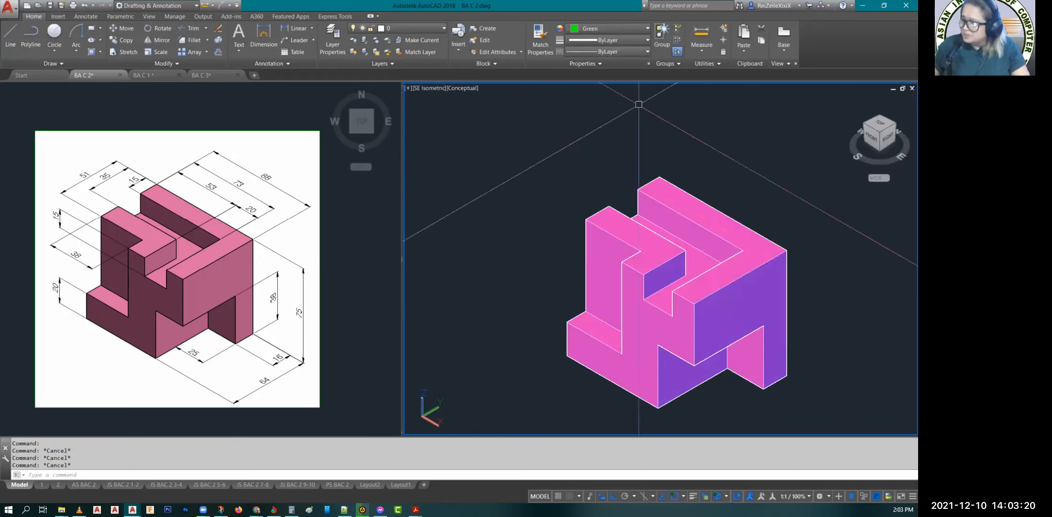
Step: Recolor the solid with a muted pink from the color palette and center it in the viewport
left_click(670, 232)
left_click(607, 30)
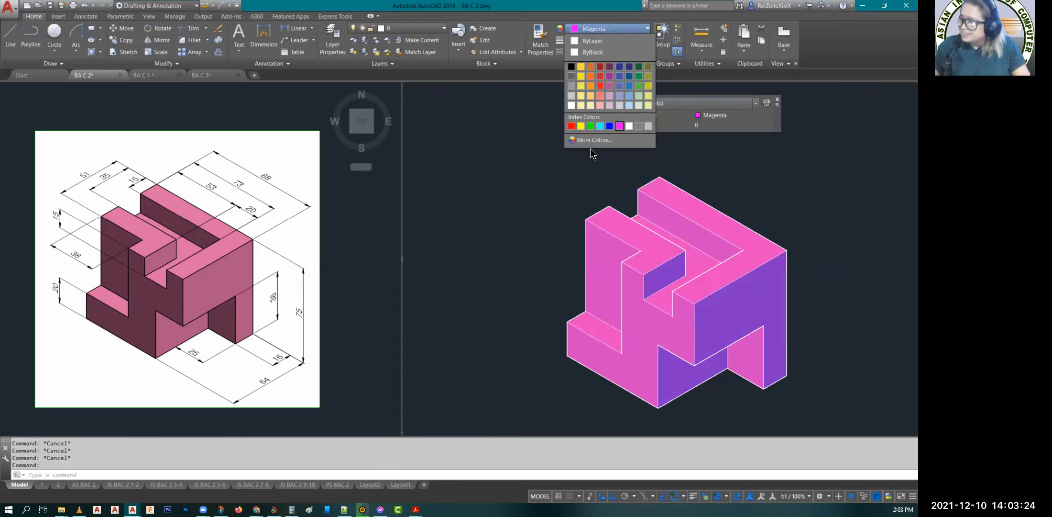
left_click(609, 86)
middle_click_drag(801, 329, 675, 309)
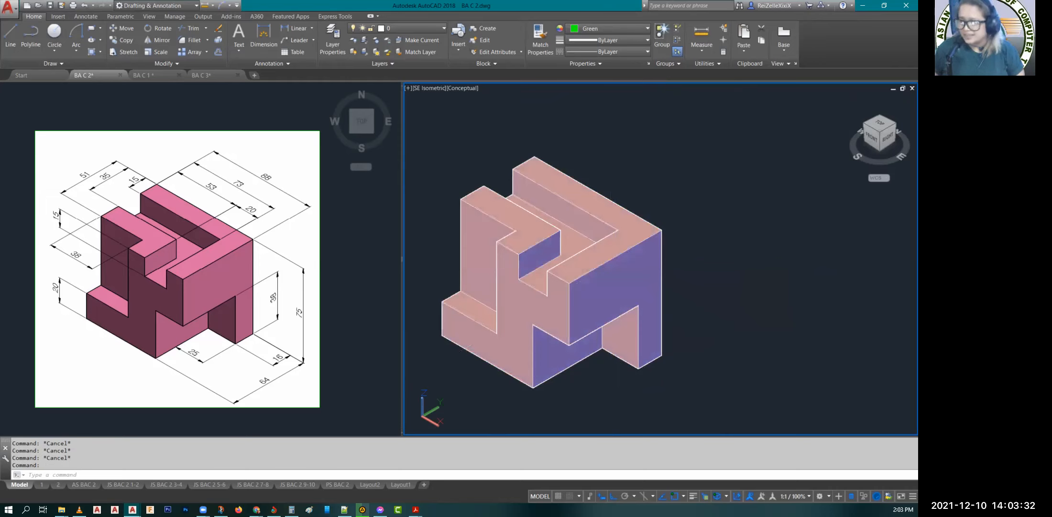
middle_click_drag(556, 258, 660, 249)
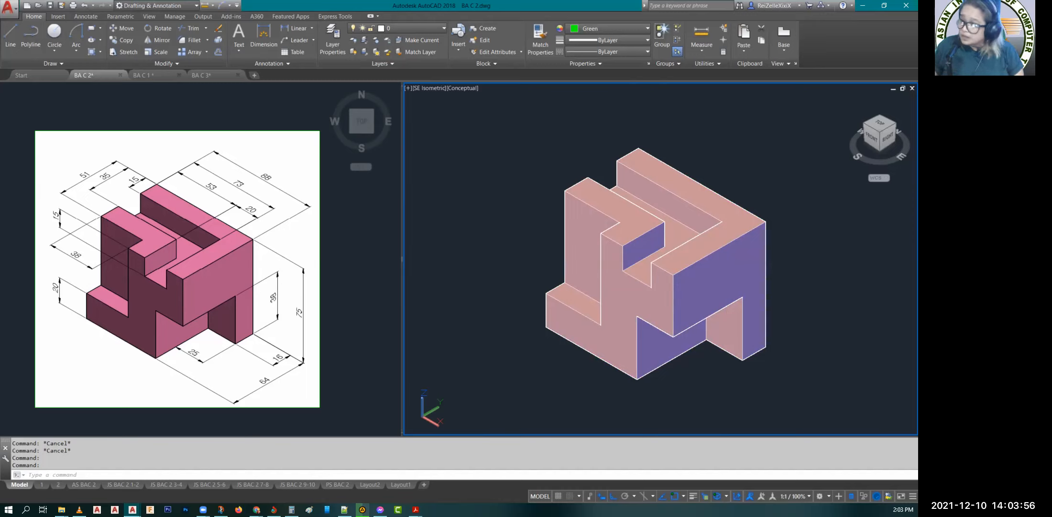
left_click(481, 206)
key("Escape")
key("Escape")
key("Escape")
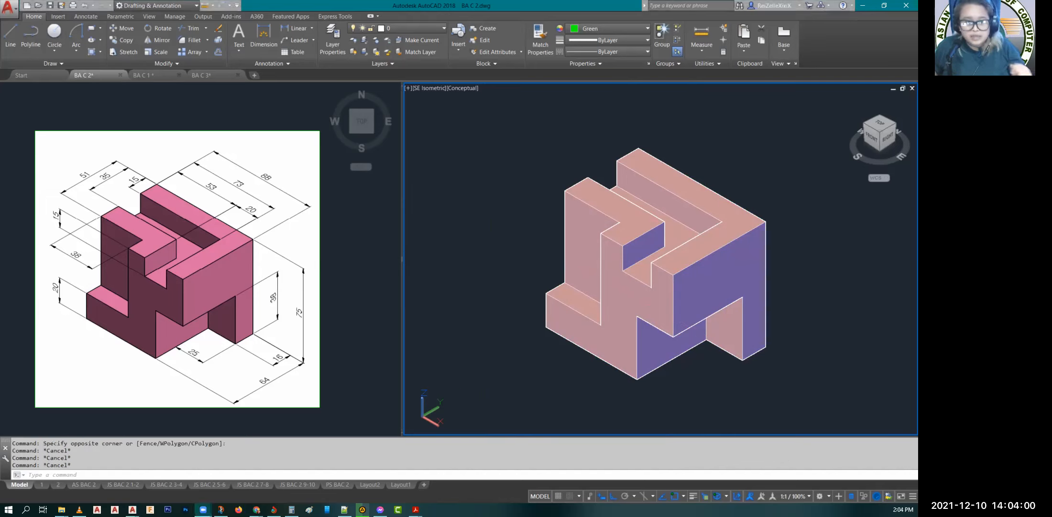